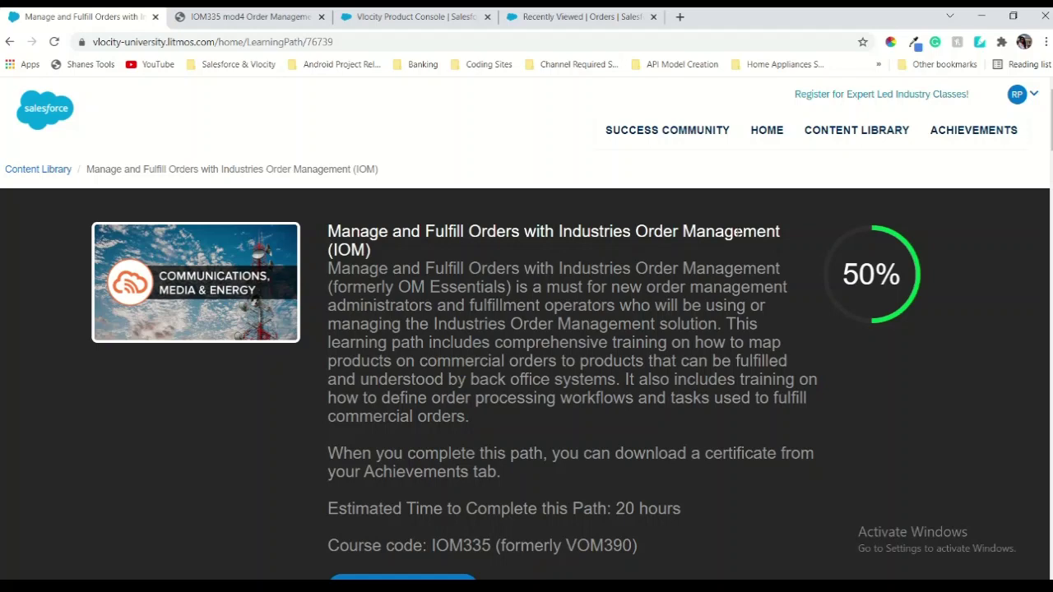
Open the About this Course module in the Order Decomposition section of the learning path
scroll(648, 212, down, 20)
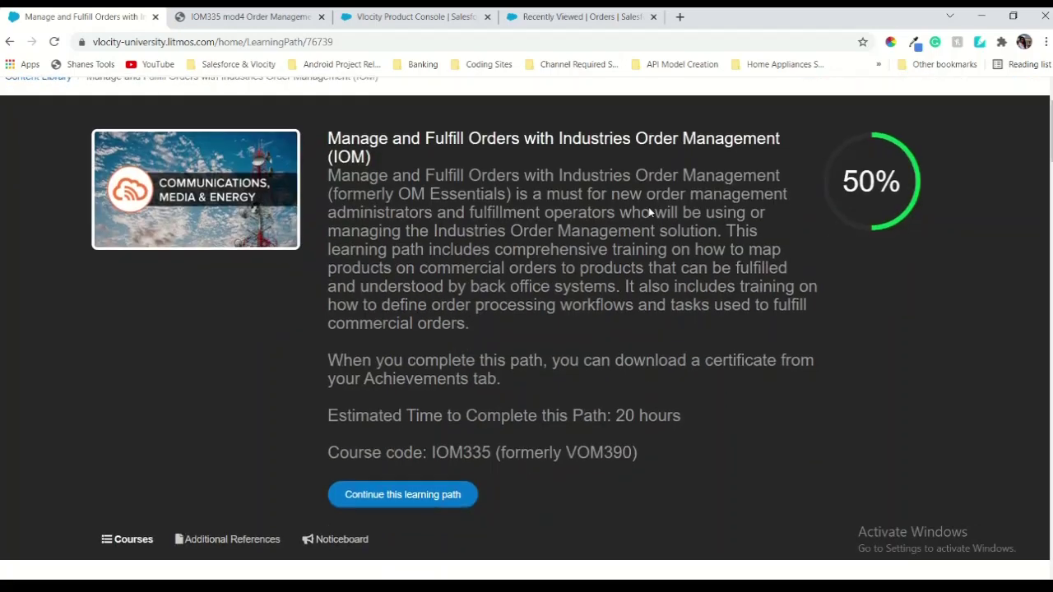
scroll(648, 212, down, 20)
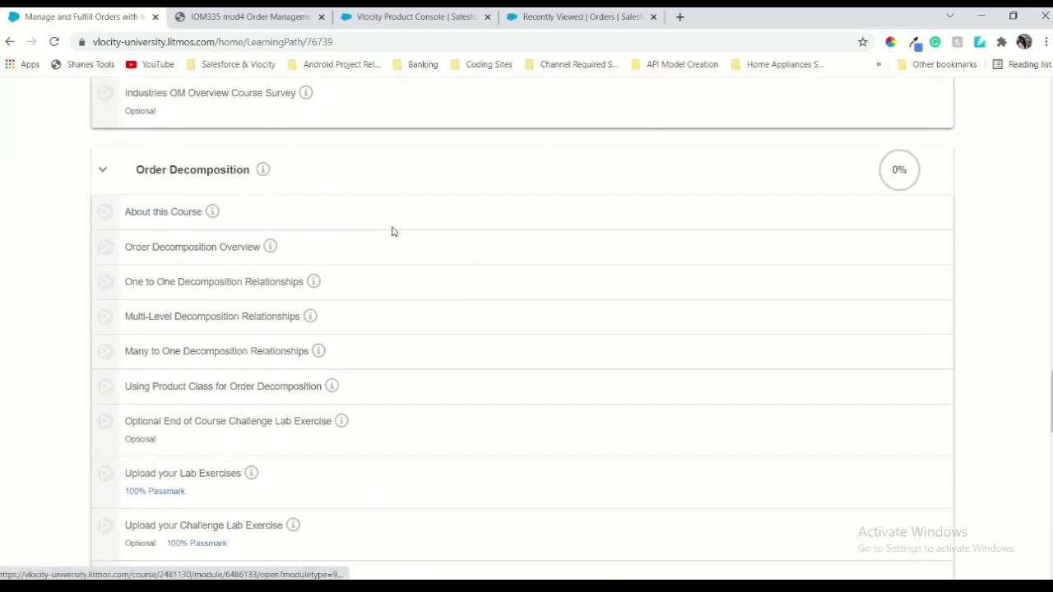
scroll(393, 232, down, 1)
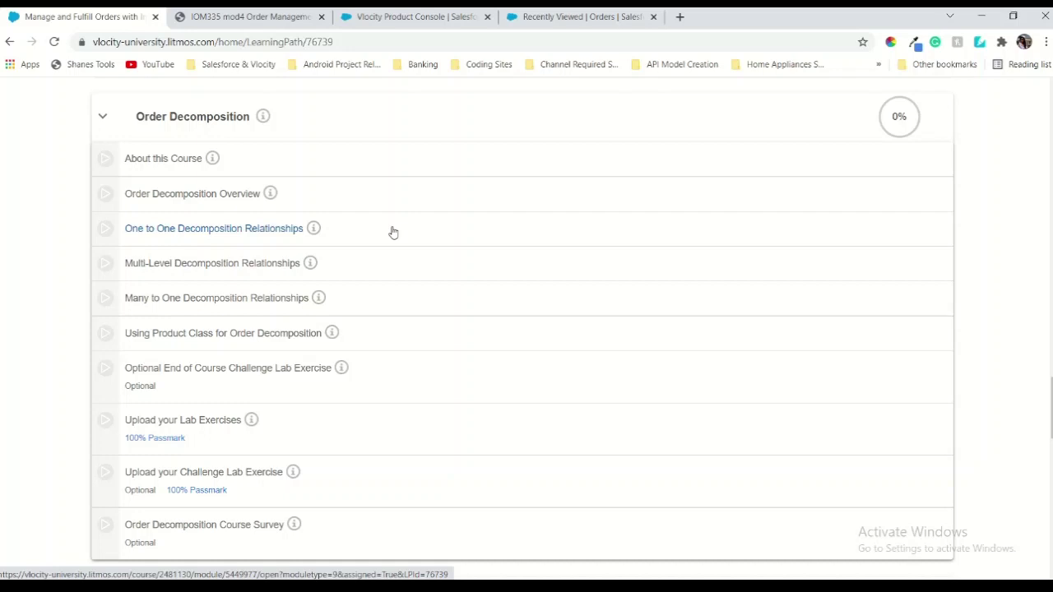
click(153, 167)
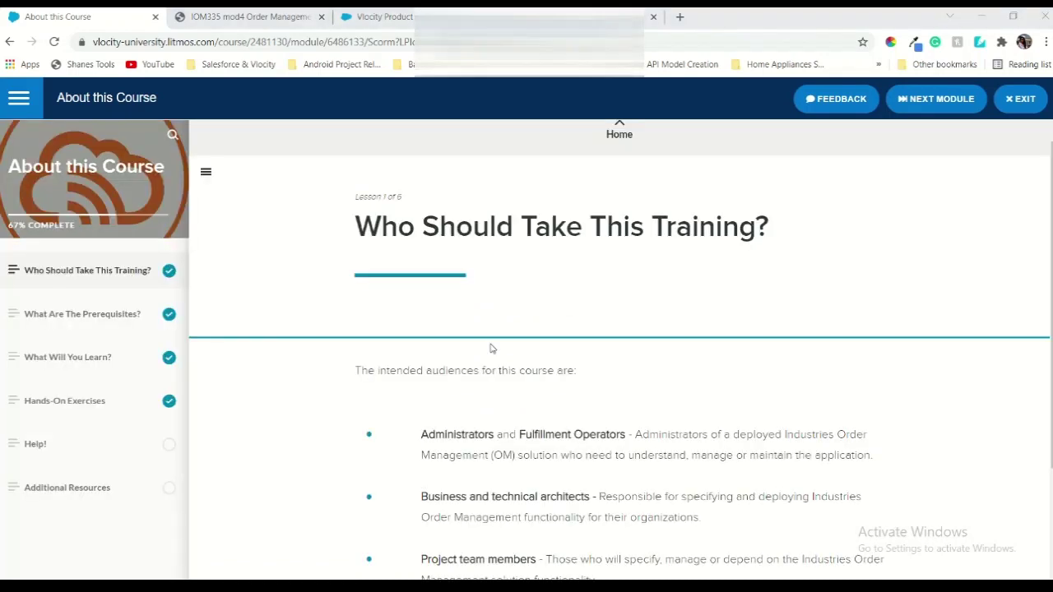
Go through the first three lessons, covering the intended audience, the prerequisites and the learning objectives
scroll(500, 368, down, 2)
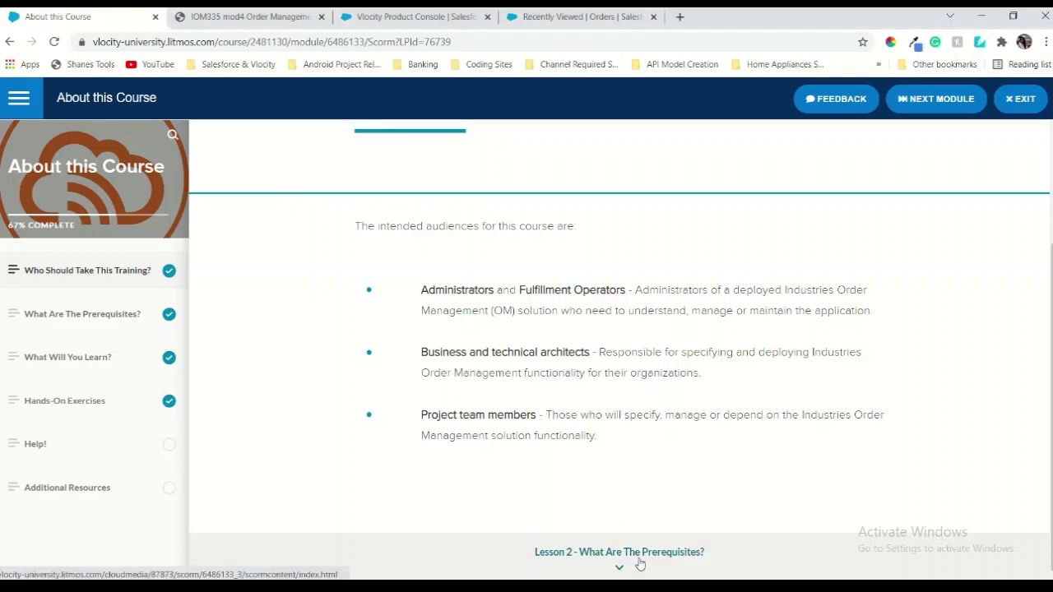
click(639, 565)
scroll(640, 564, down, 3)
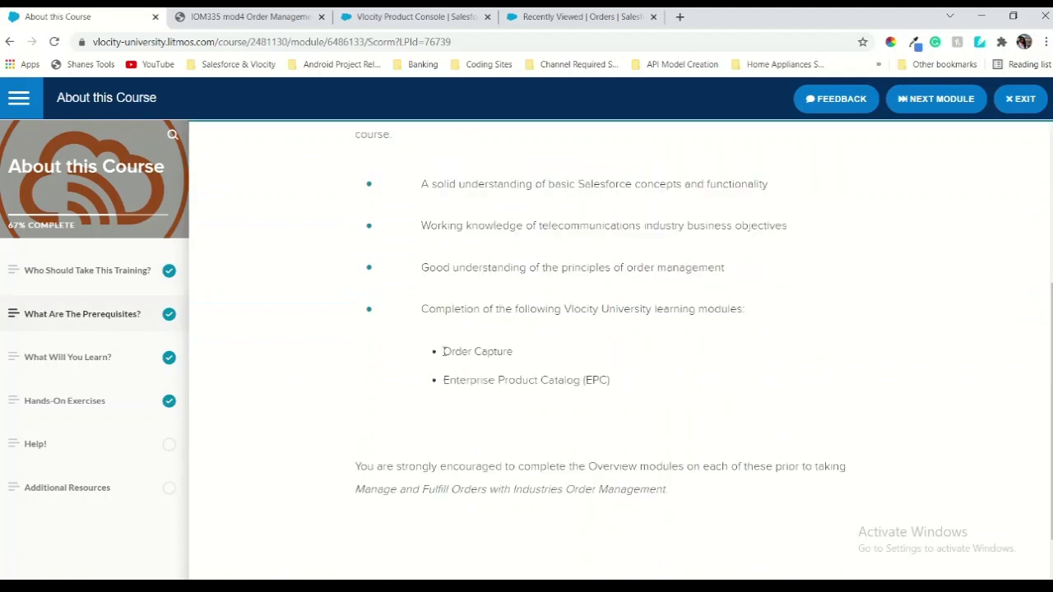
drag(442, 351, 514, 352)
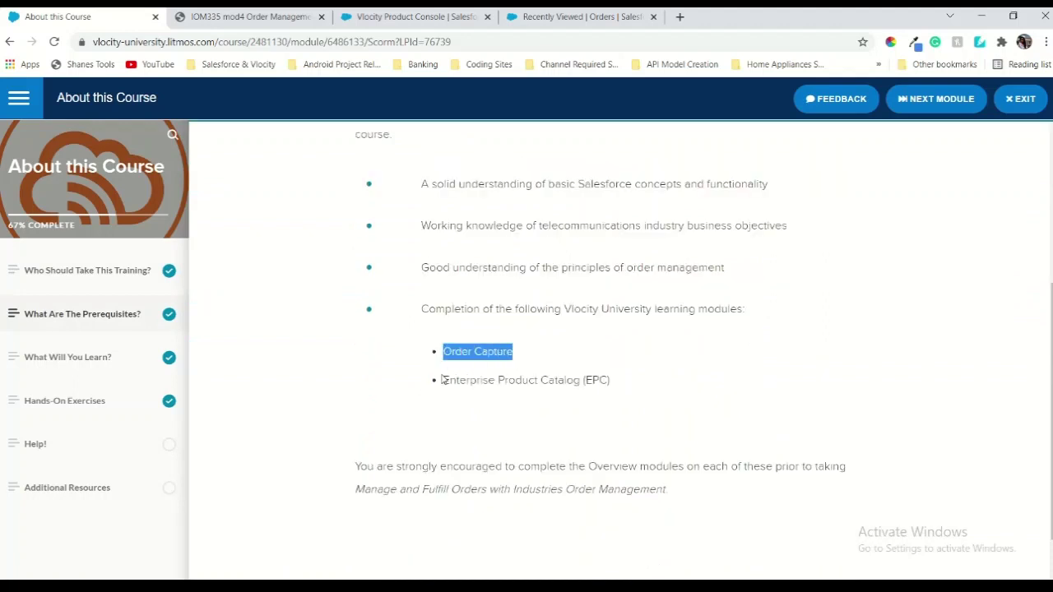
scroll(571, 449, down, 1)
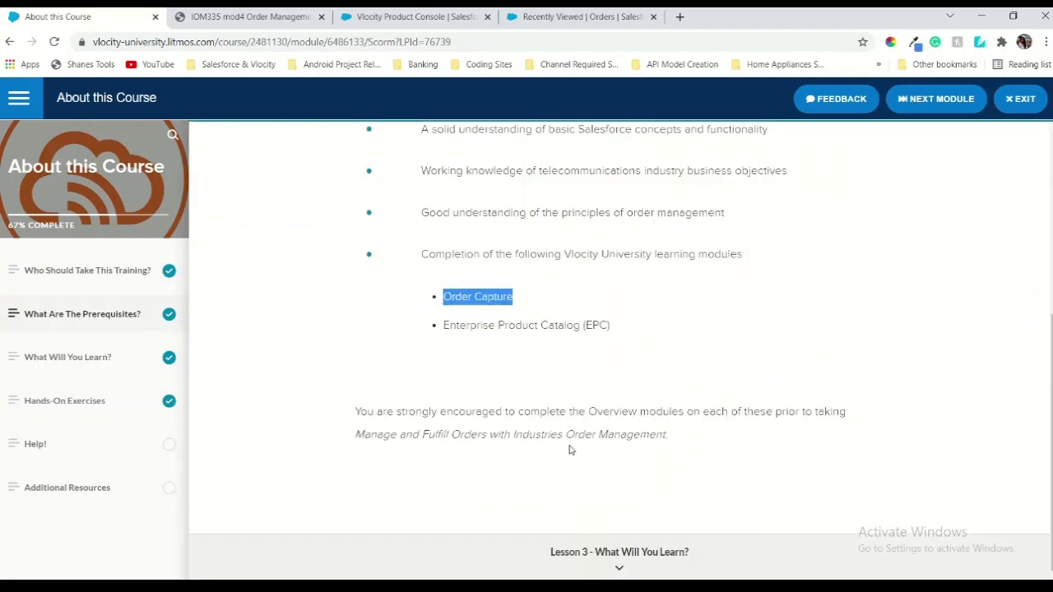
click(595, 553)
scroll(596, 553, down, 3)
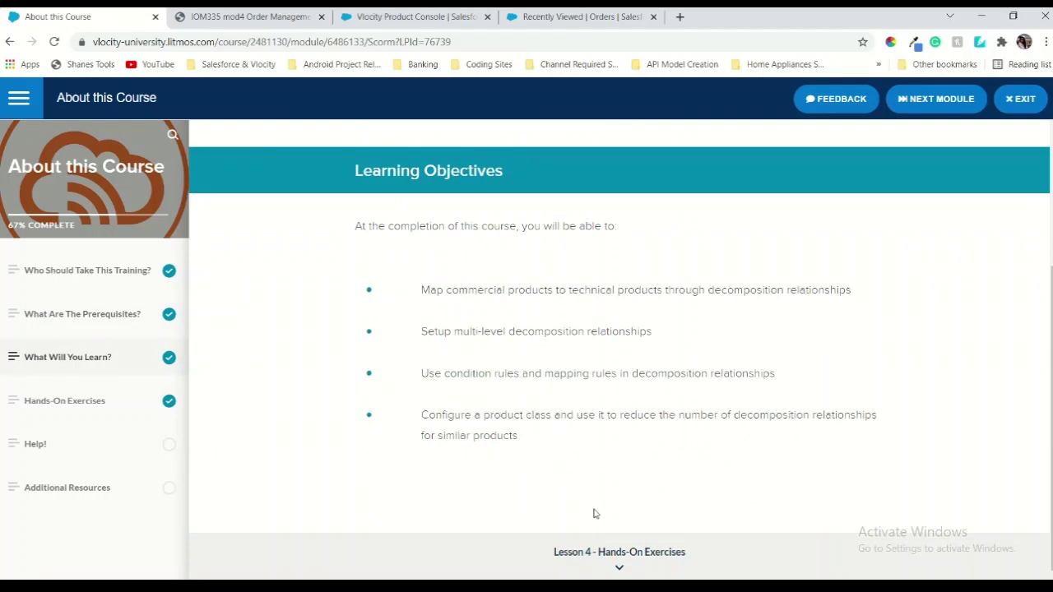
Download the exercise guide Order Decomposition EG v1.0.pdf from the Hands-On Exercises lesson
click(617, 552)
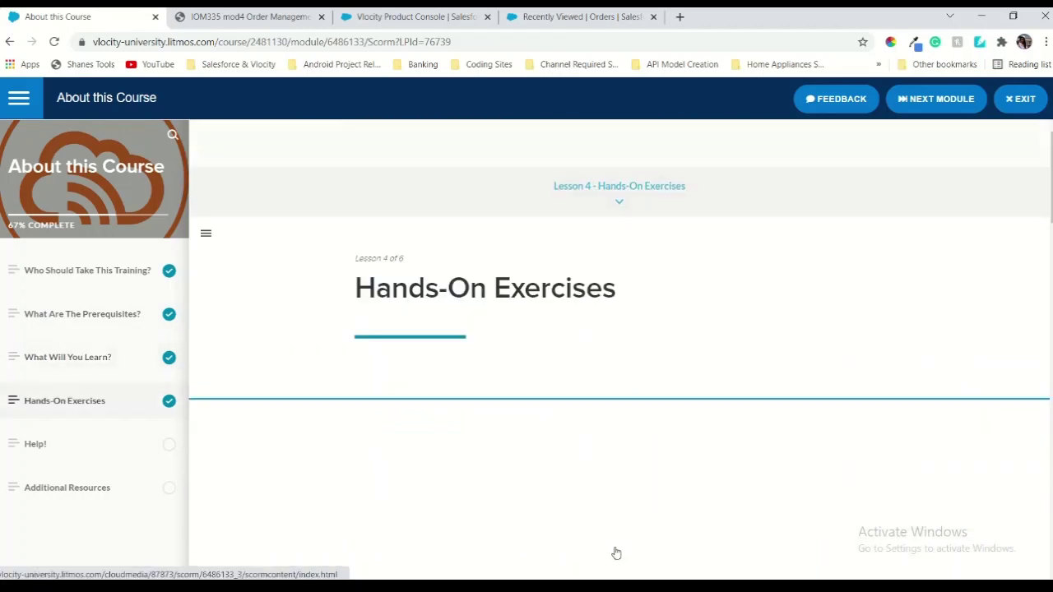
scroll(640, 420, down, 5)
scroll(641, 416, down, 10)
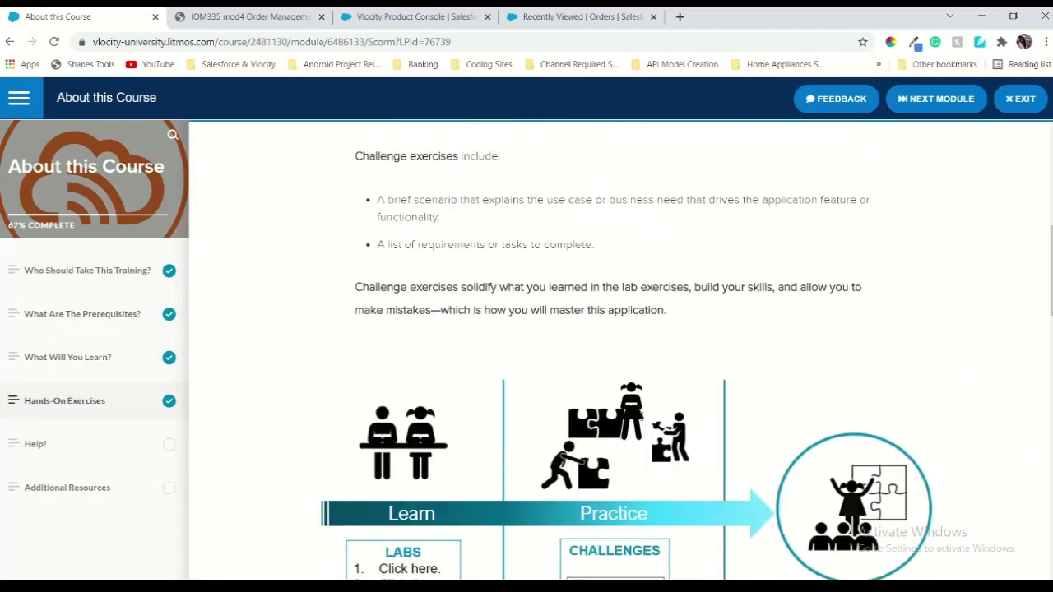
scroll(641, 420, down, 2)
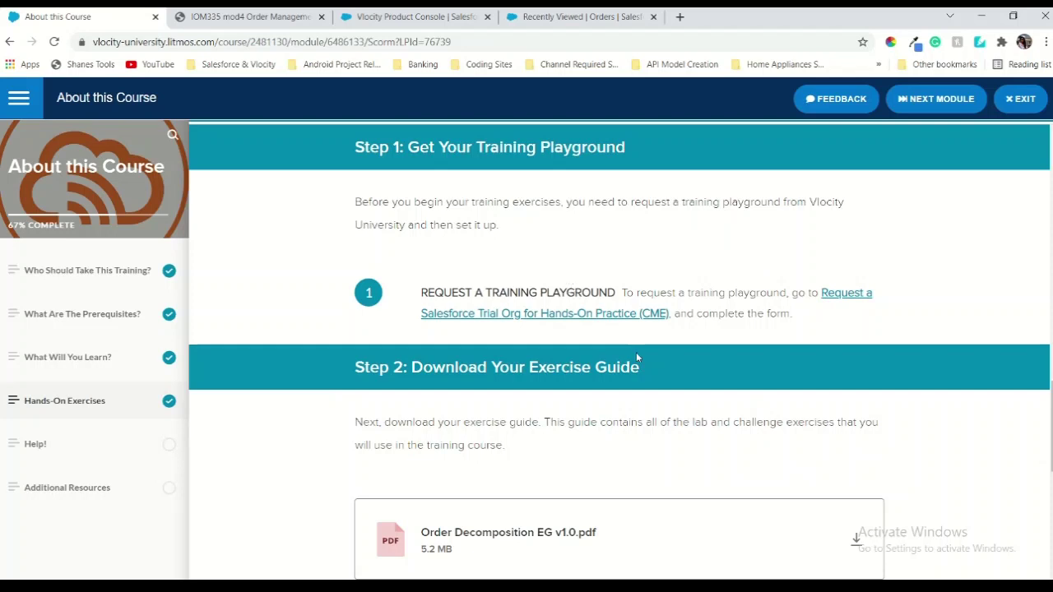
scroll(655, 428, down, 2)
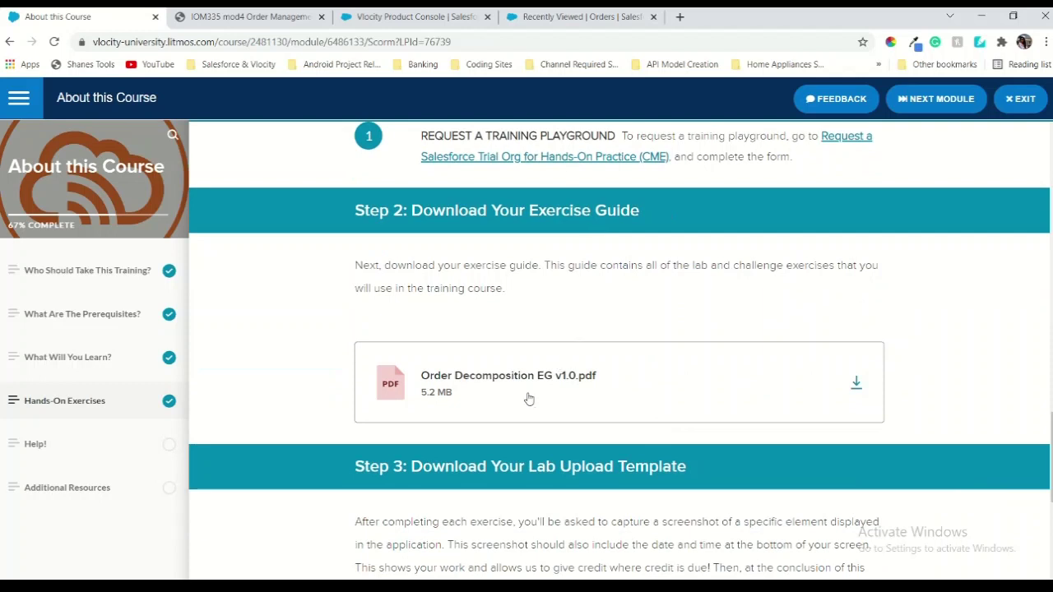
click(855, 382)
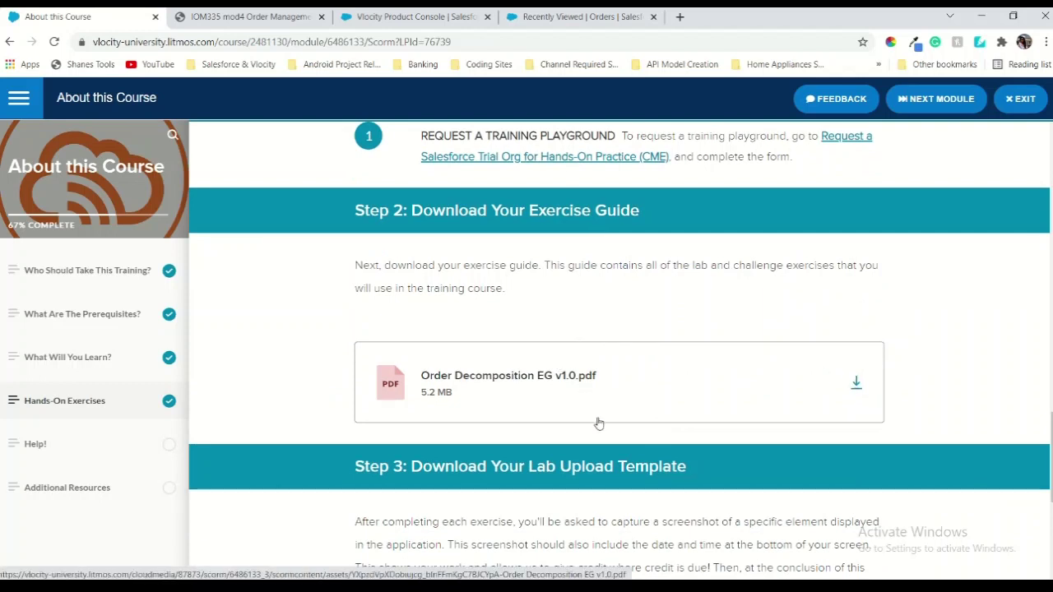
Download the lab upload template IOM DCP Lab Upload template.pptx from the Step 3 section
scroll(597, 422, down, 2)
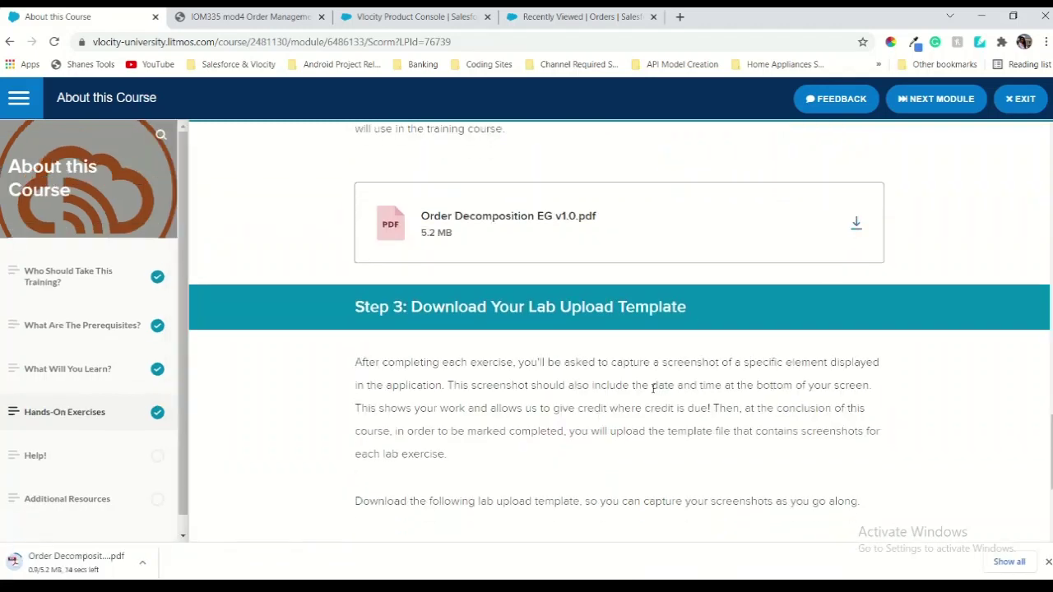
scroll(653, 392, down, 2)
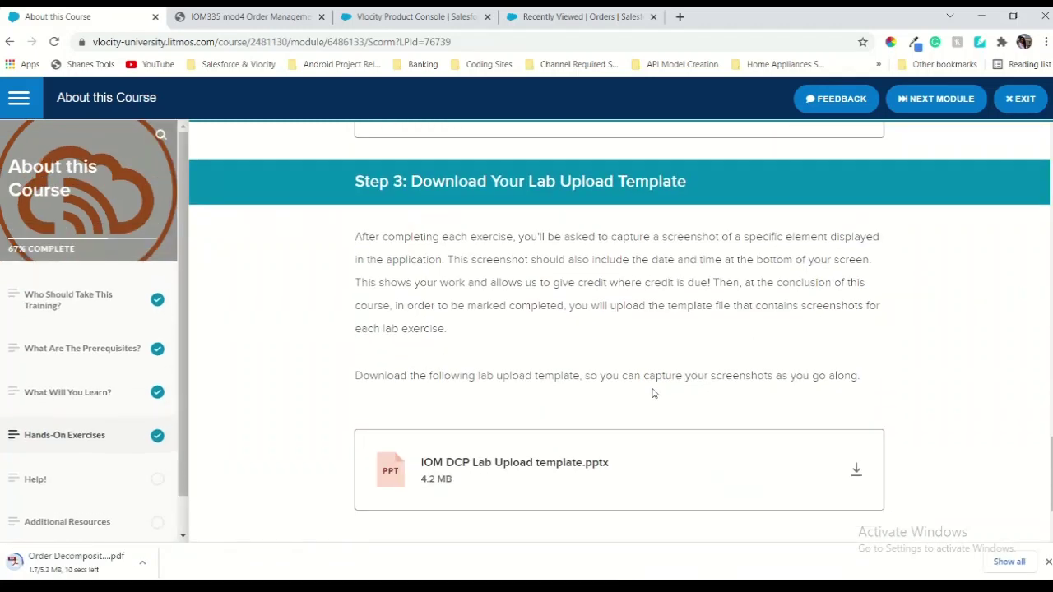
scroll(653, 393, down, 1)
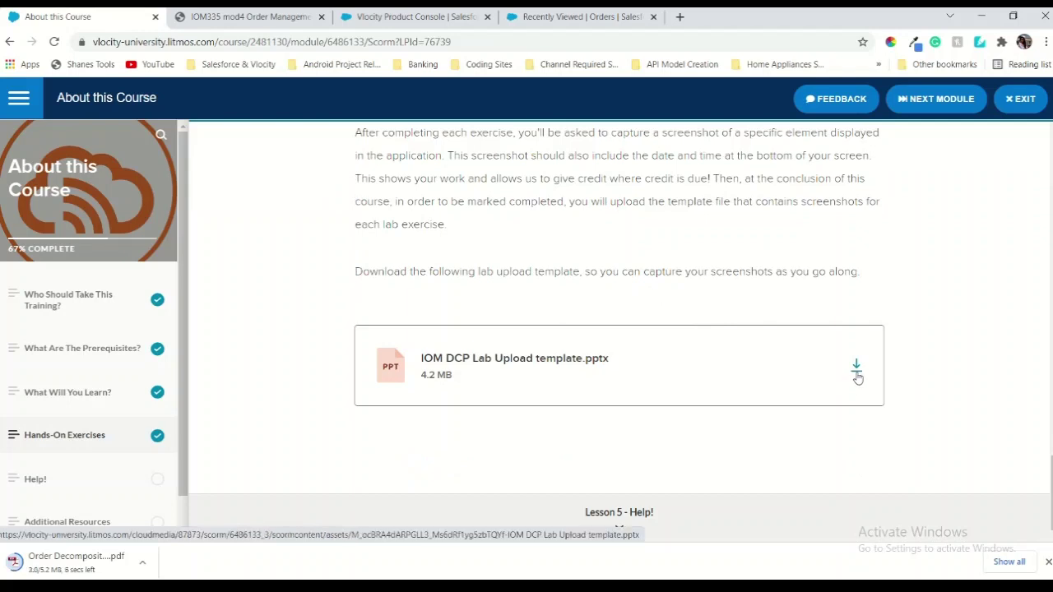
click(856, 370)
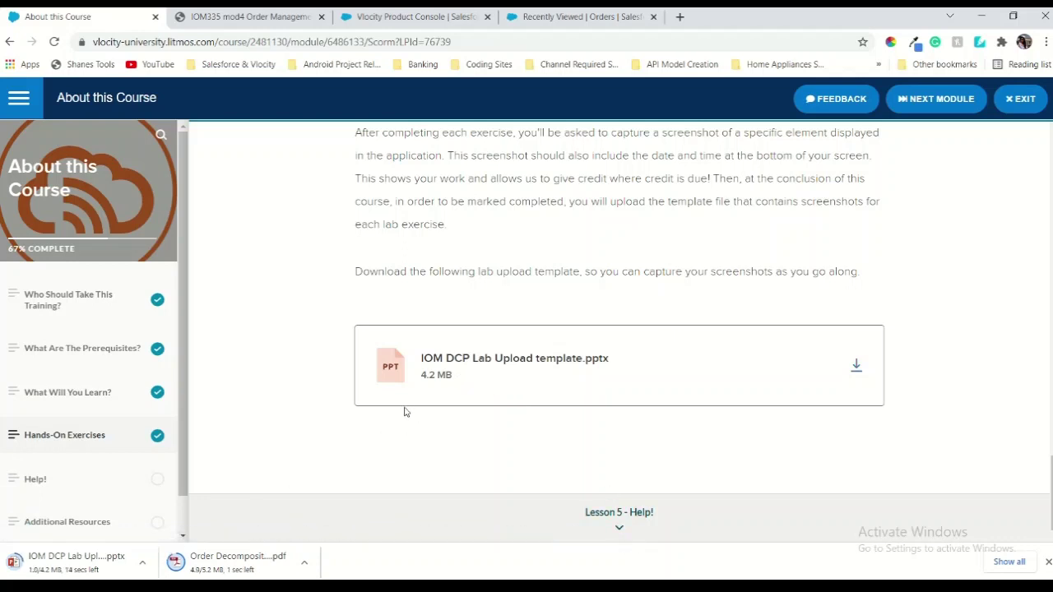
Go through the Help! and Additional Resources lessons, including the Success Community and Process Library descriptions
click(596, 512)
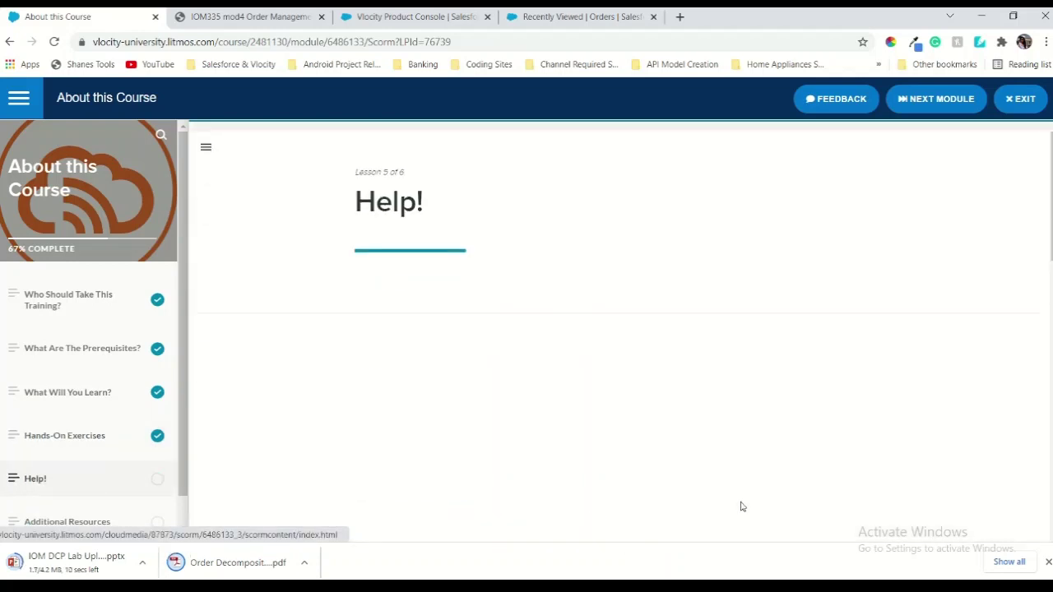
scroll(740, 506, down, 20)
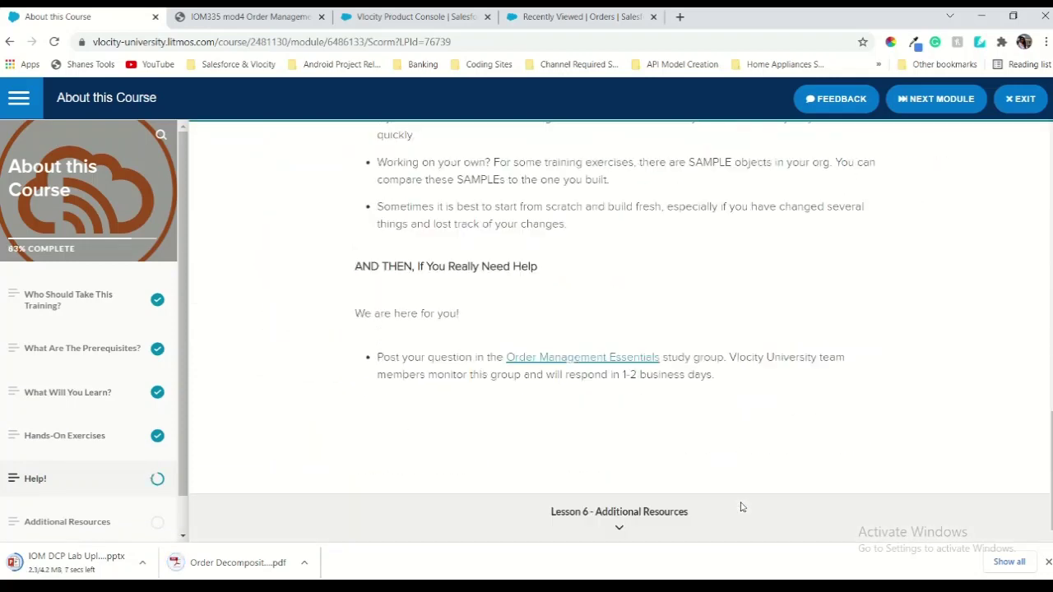
click(625, 511)
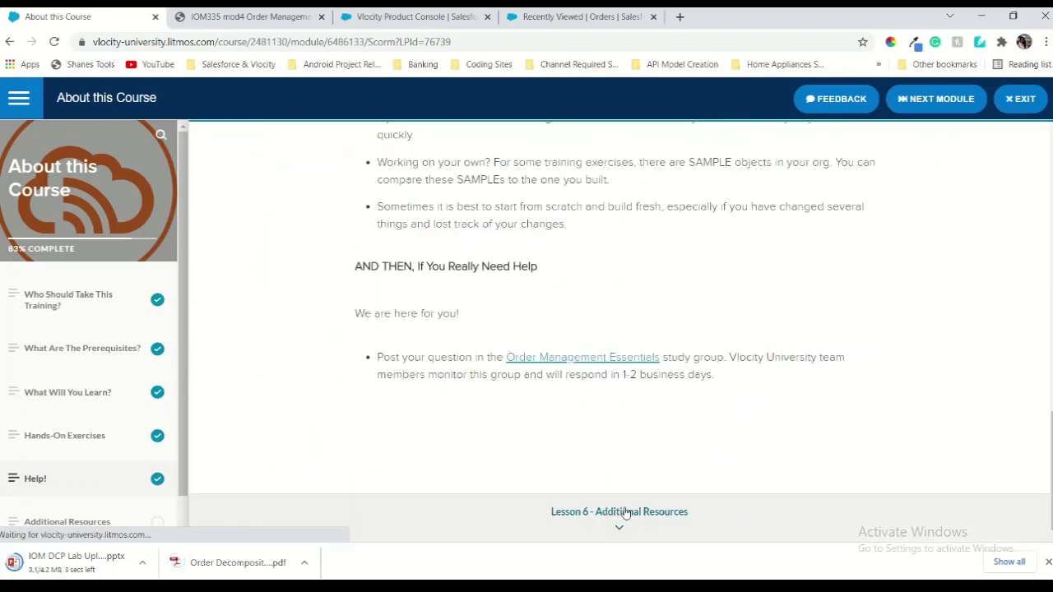
scroll(759, 503, down, 10)
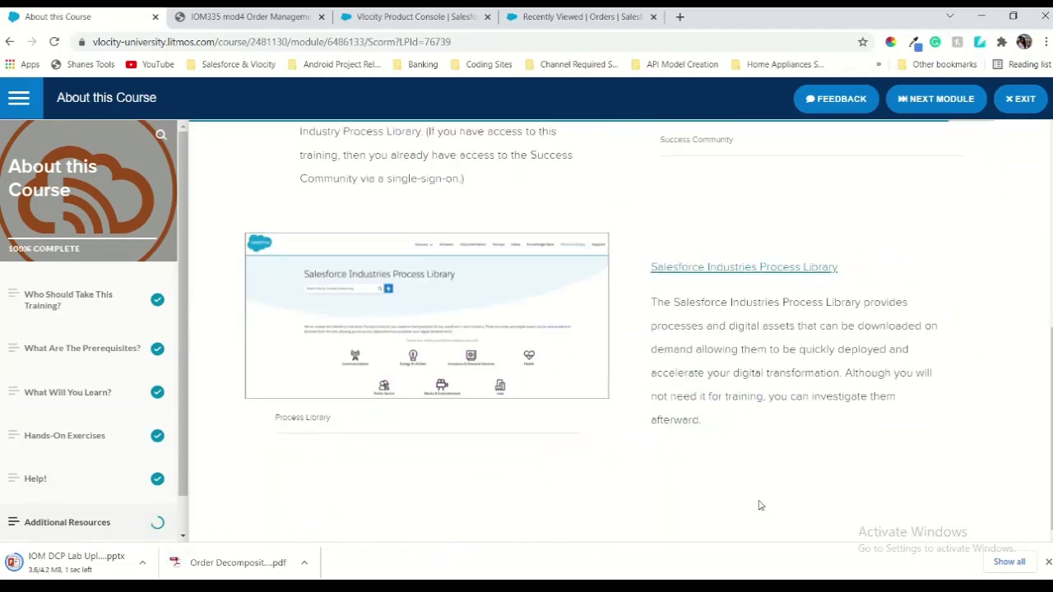
scroll(757, 502, up, 4)
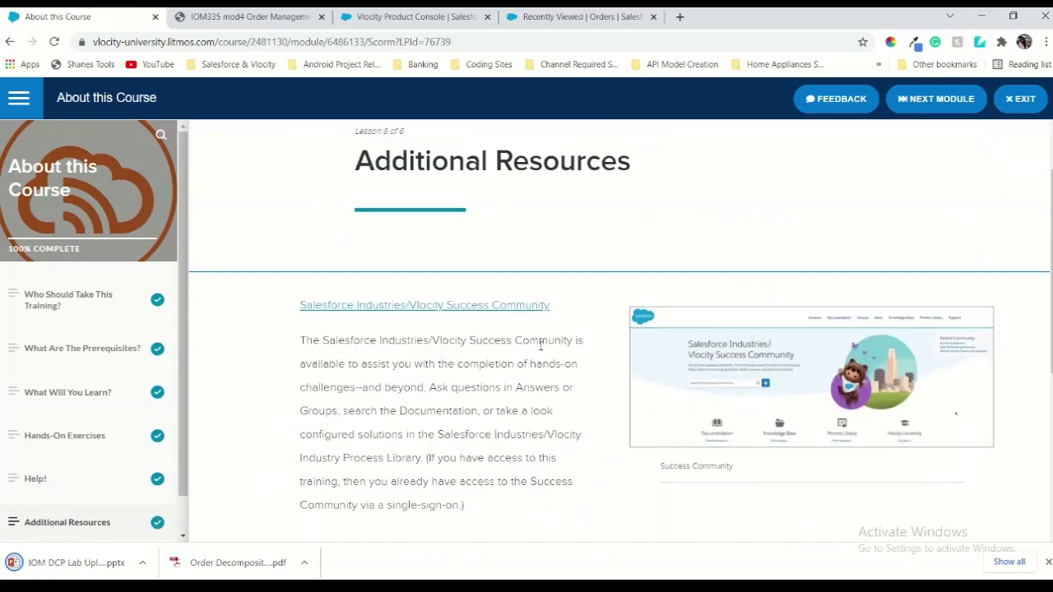
scroll(532, 368, down, 1)
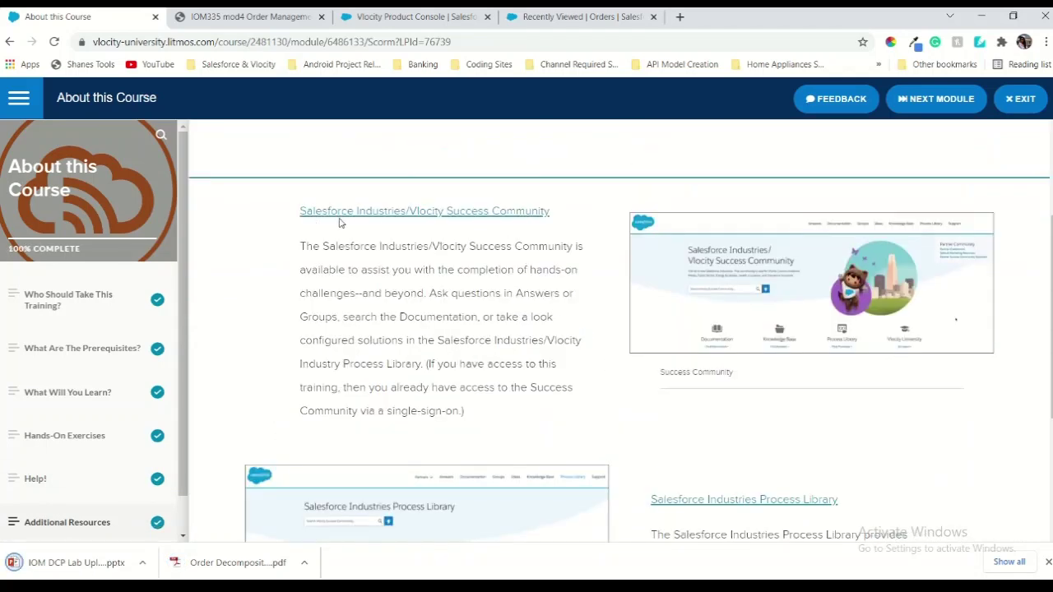
scroll(526, 335, down, 2)
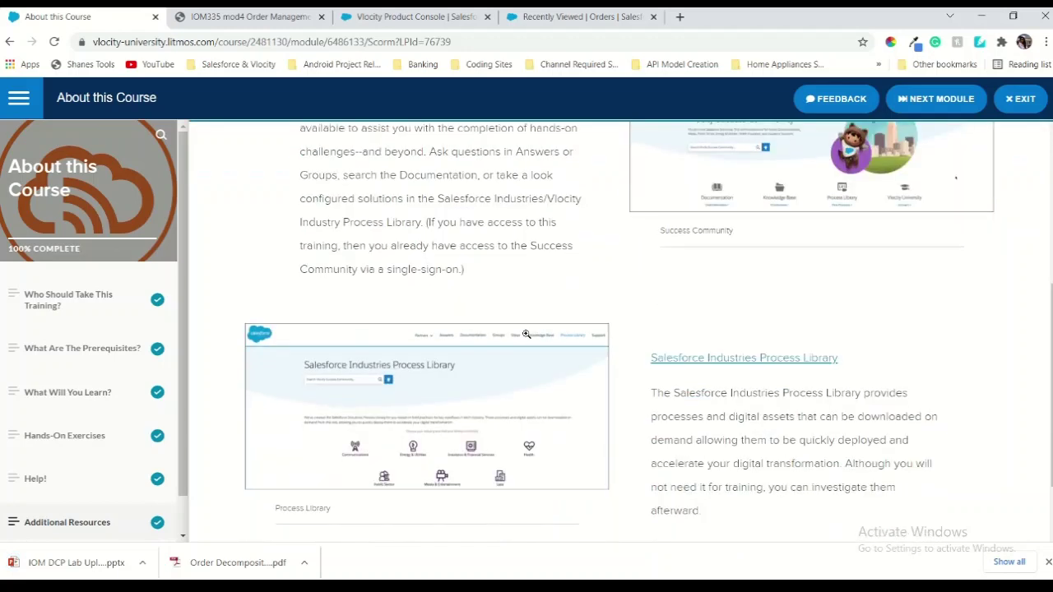
scroll(711, 436, down, 1)
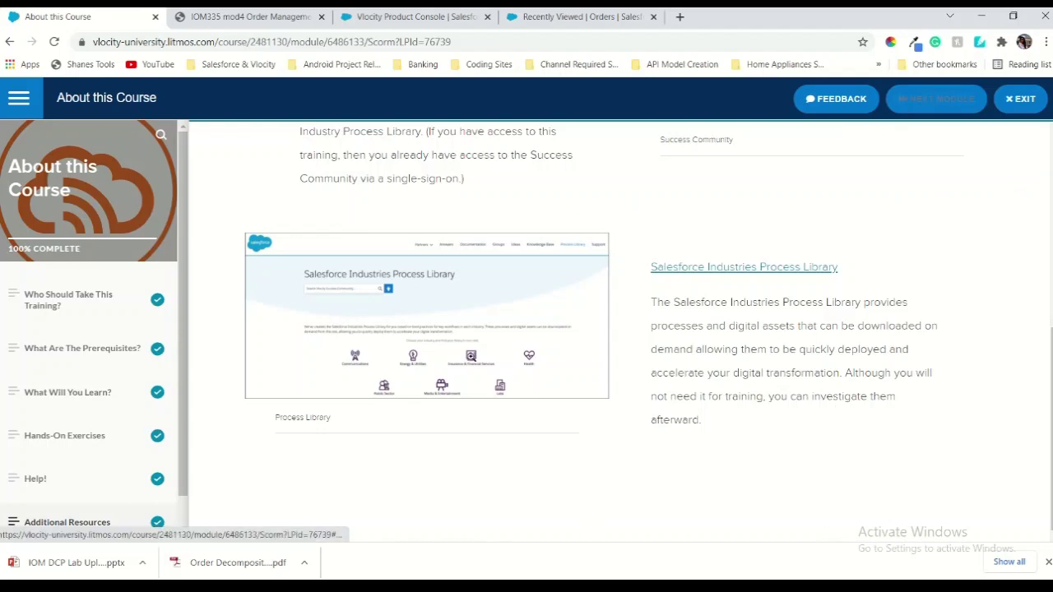
scroll(564, 398, up, 3)
scroll(564, 398, down, 2)
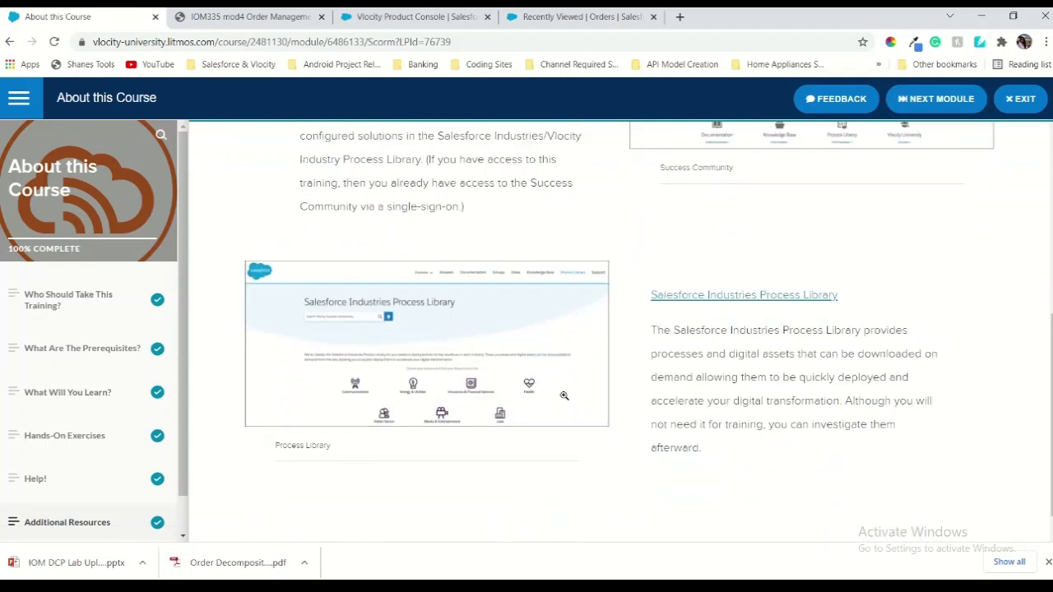
Advance past this module and, with the course outline hidden, review the resources needed for the Create 1:1 Decomposition Relationships lab
click(905, 97)
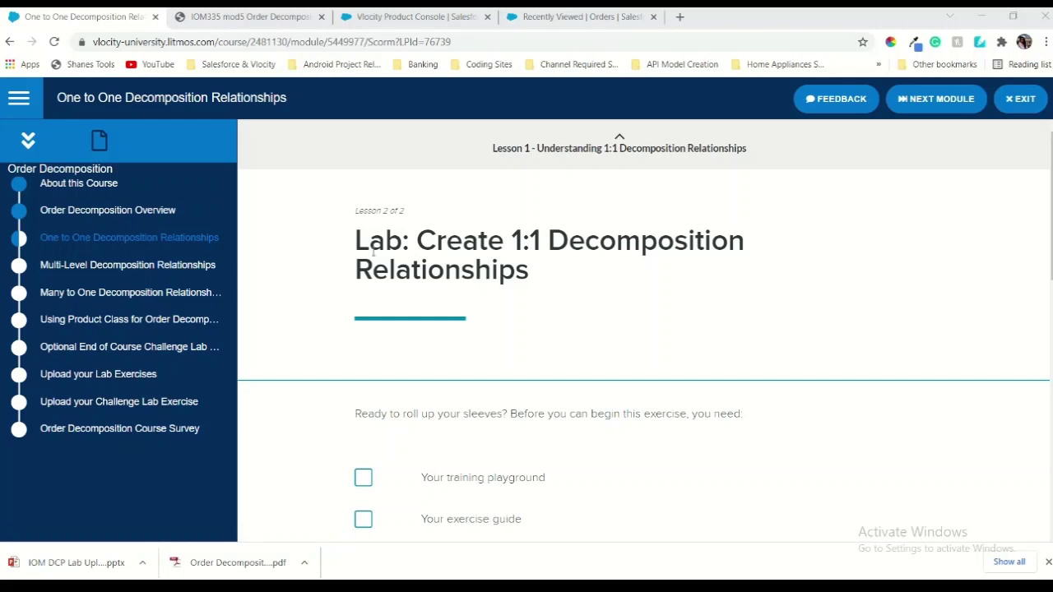
click(15, 116)
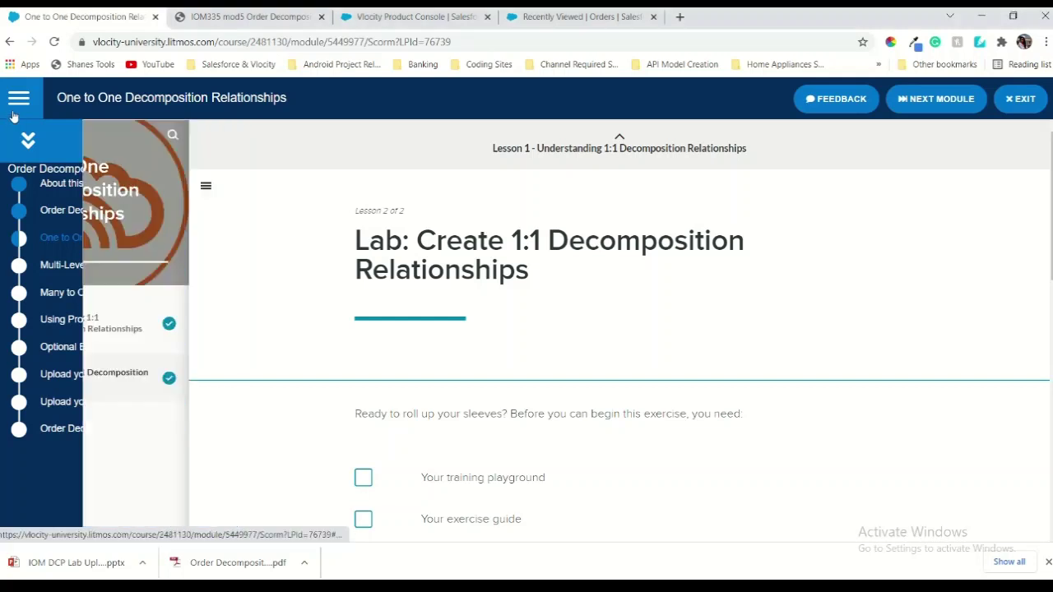
scroll(557, 313, down, 2)
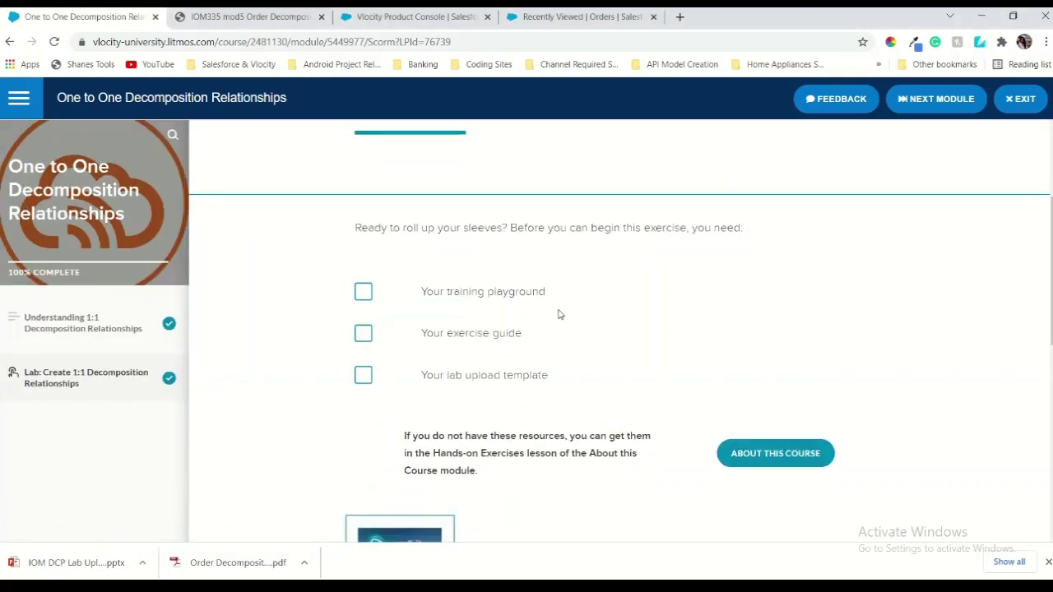
Switch to the Order Decomposition exercise guide PDF and read its Preface and Decomposition Overview pages
click(285, 17)
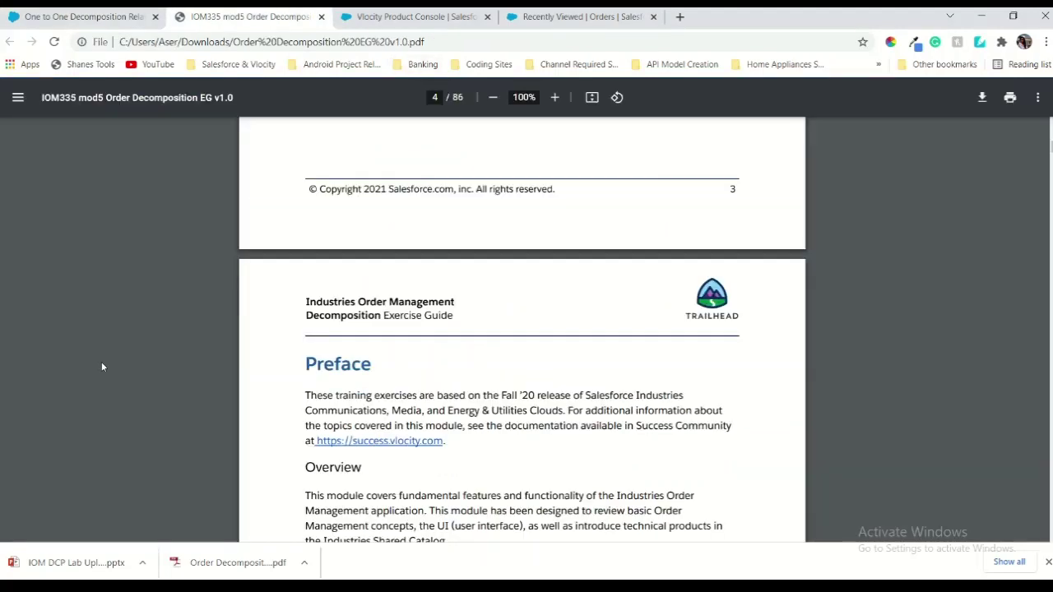
scroll(442, 344, down, 1)
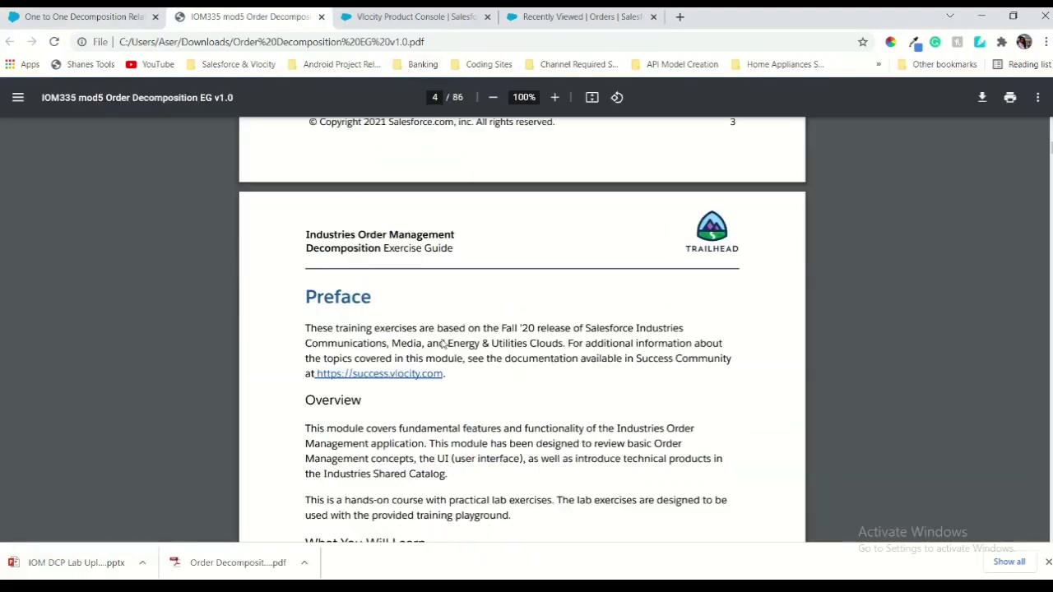
scroll(443, 343, up, 9)
scroll(442, 343, down, 14)
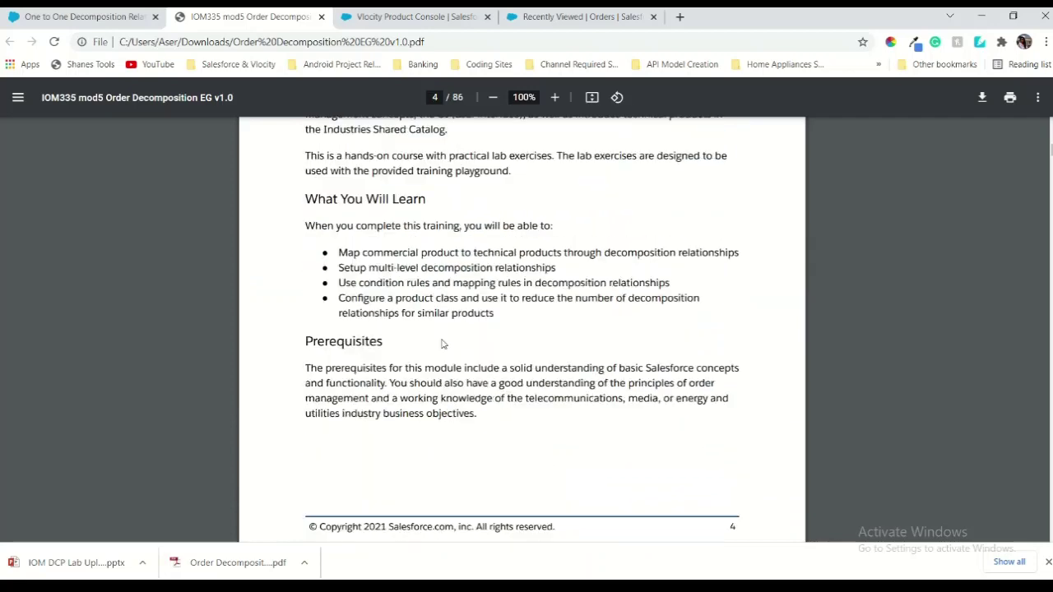
scroll(443, 344, down, 7)
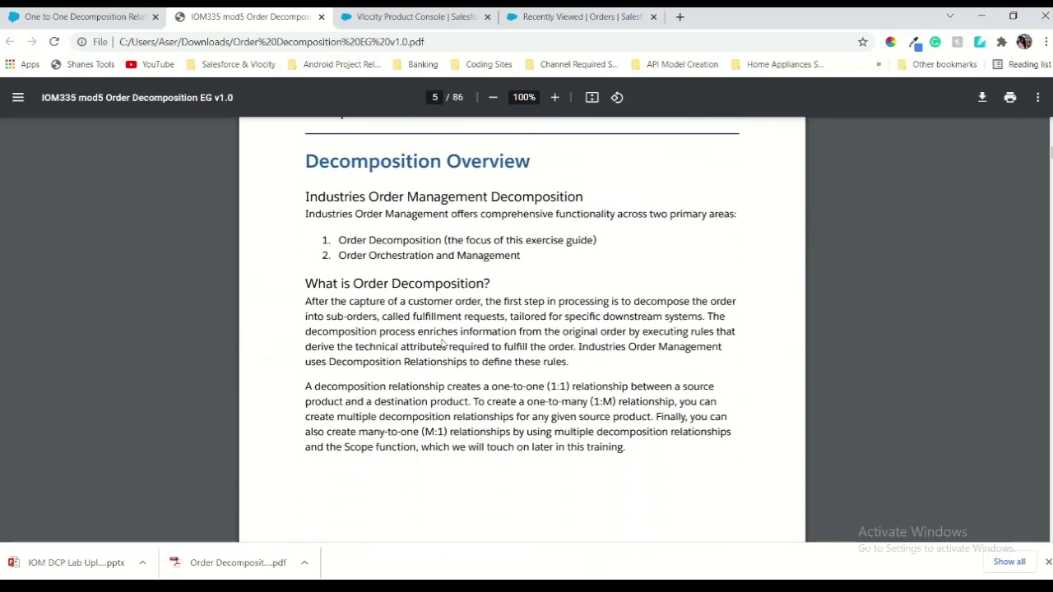
scroll(525, 475, down, 3)
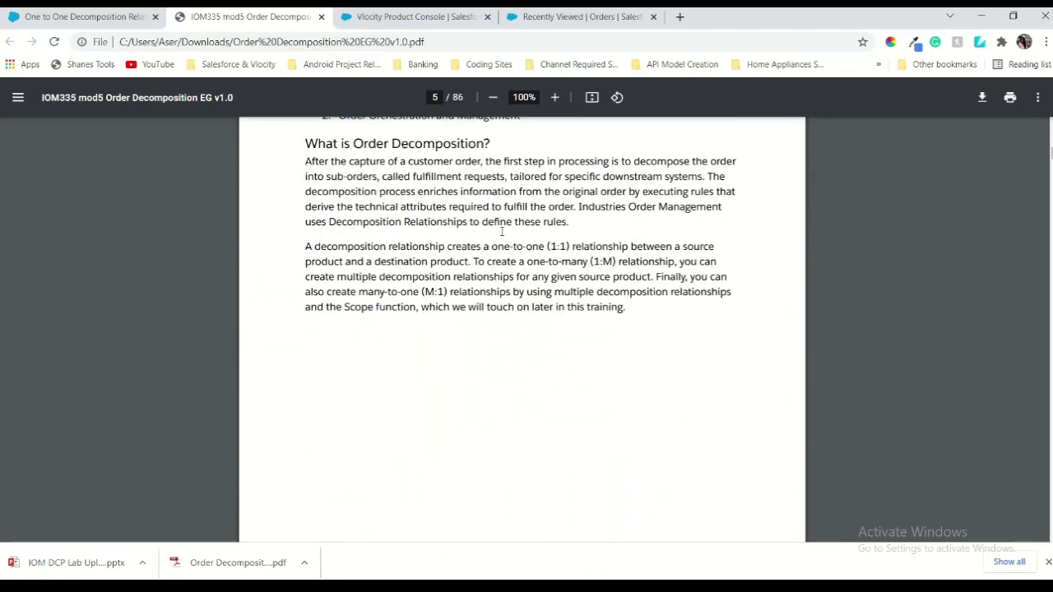
Read the guide's explanation of order decomposition and its one-to-one, one-to-many and many-to-one diagrams, continuing to the exercise on page 8
scroll(535, 447, down, 15)
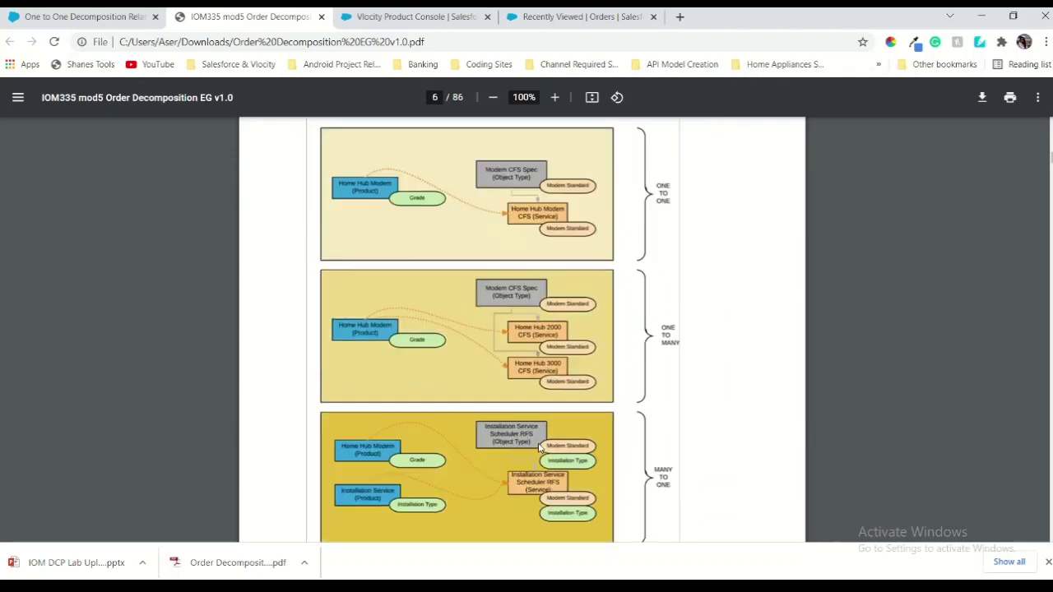
scroll(539, 446, down, 20)
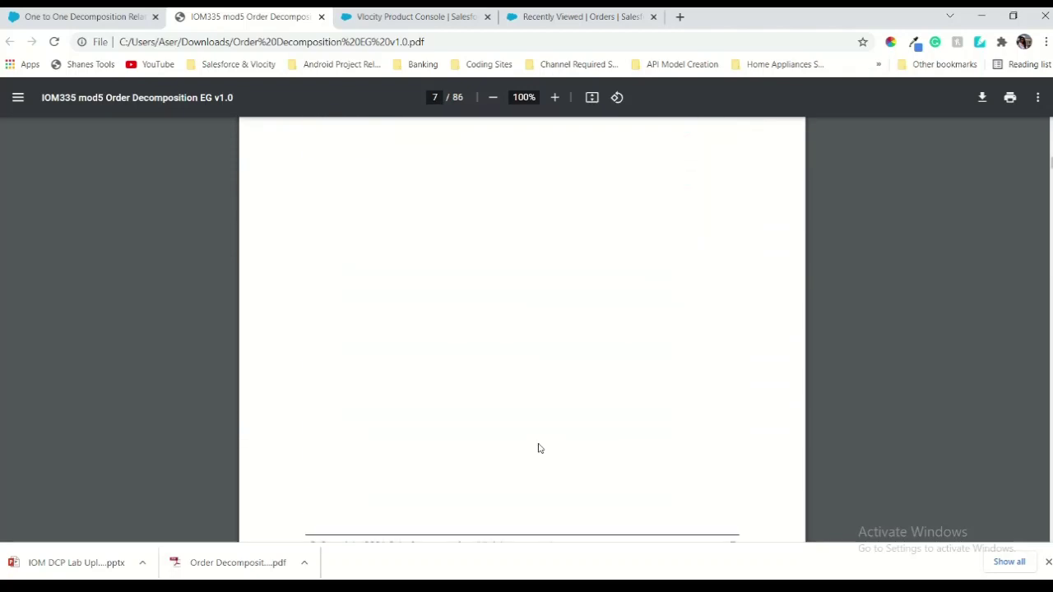
scroll(539, 448, down, 15)
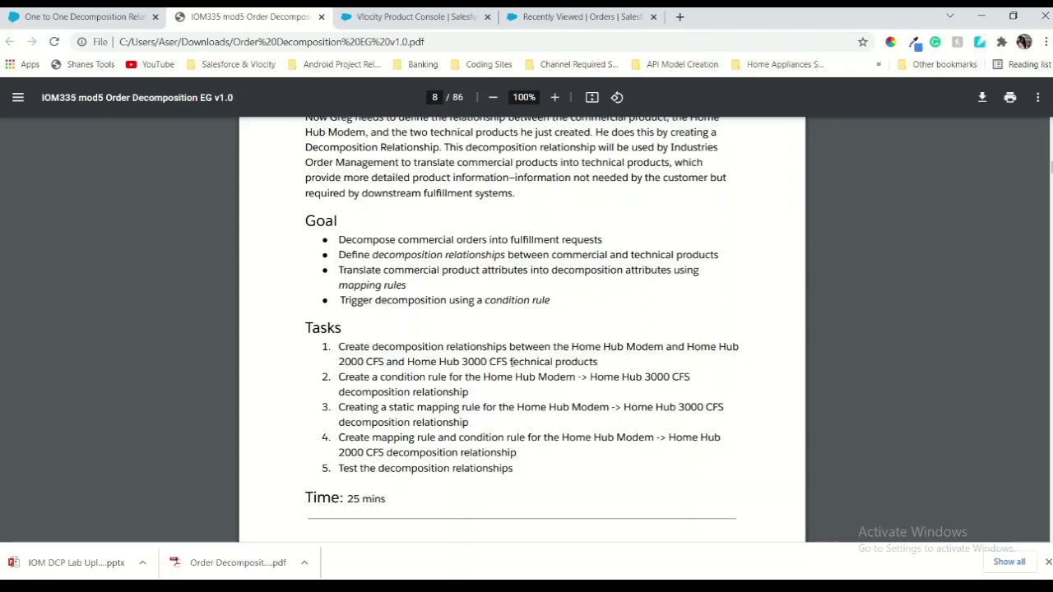
Review the exercise's goals and five tasks on page 8, and continue past the prerequisite notes to the Task 1 instructions on page 10
scroll(508, 388, down, 2)
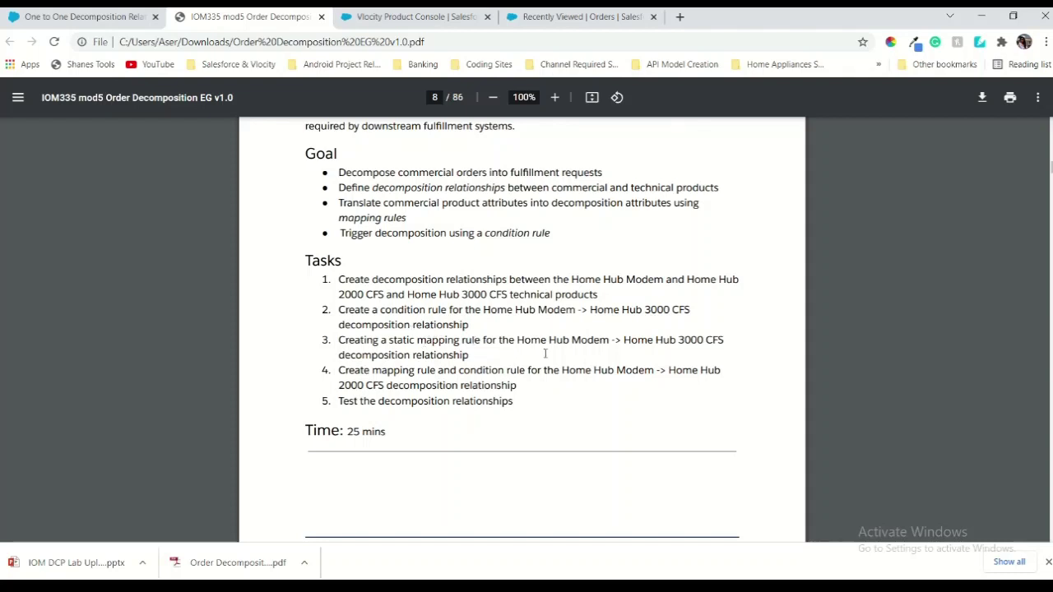
scroll(559, 370, down, 2)
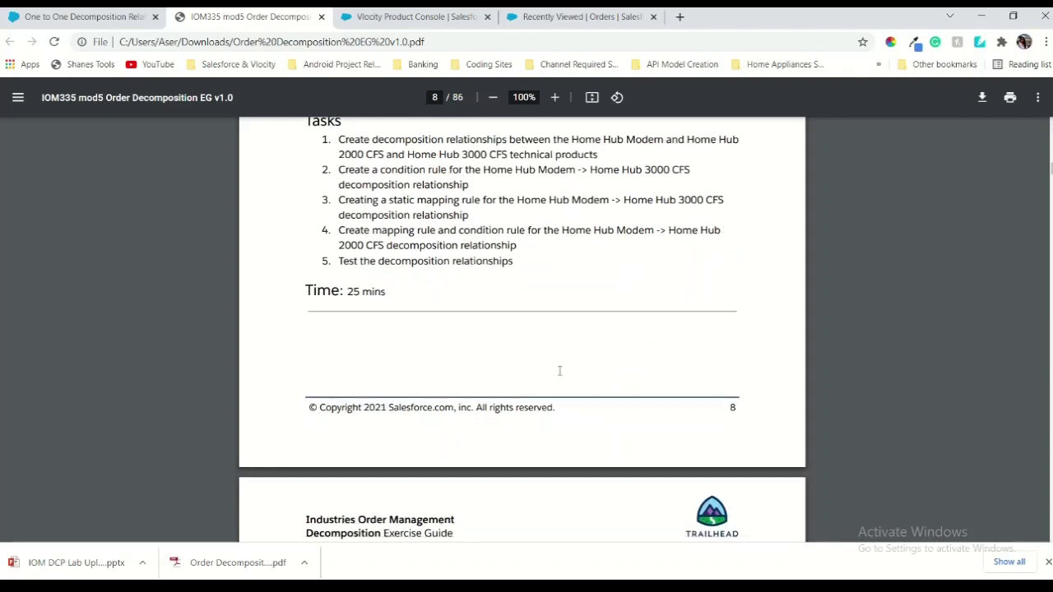
scroll(560, 371, down, 1)
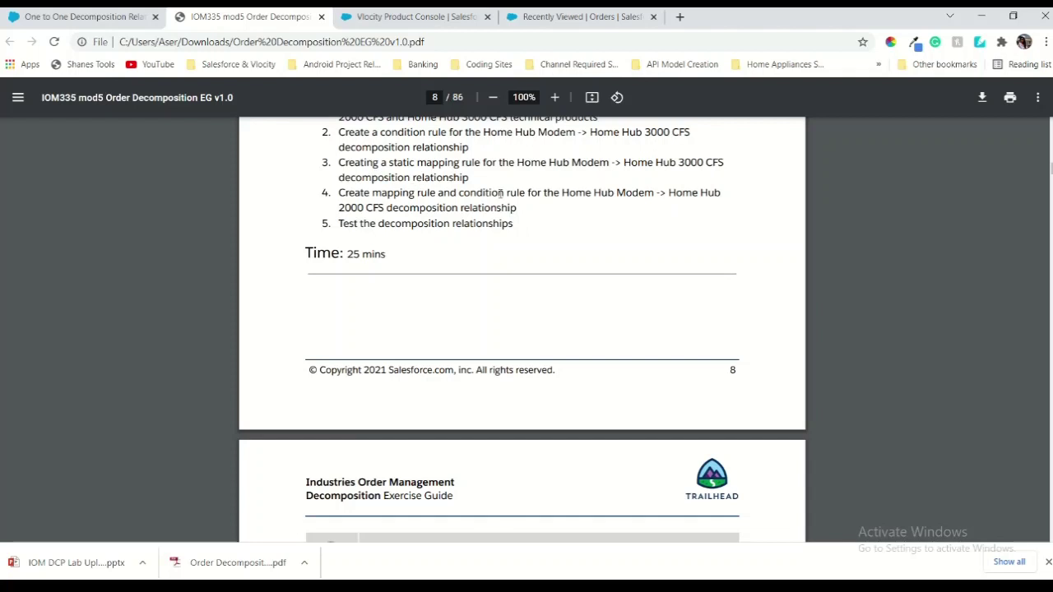
scroll(589, 270, down, 1)
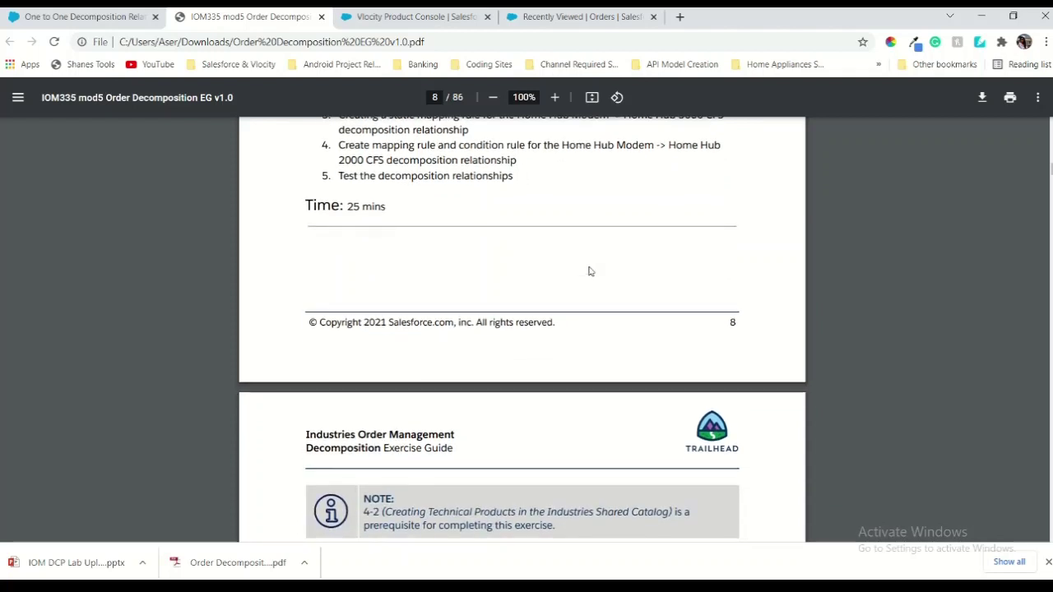
scroll(556, 249, up, 1)
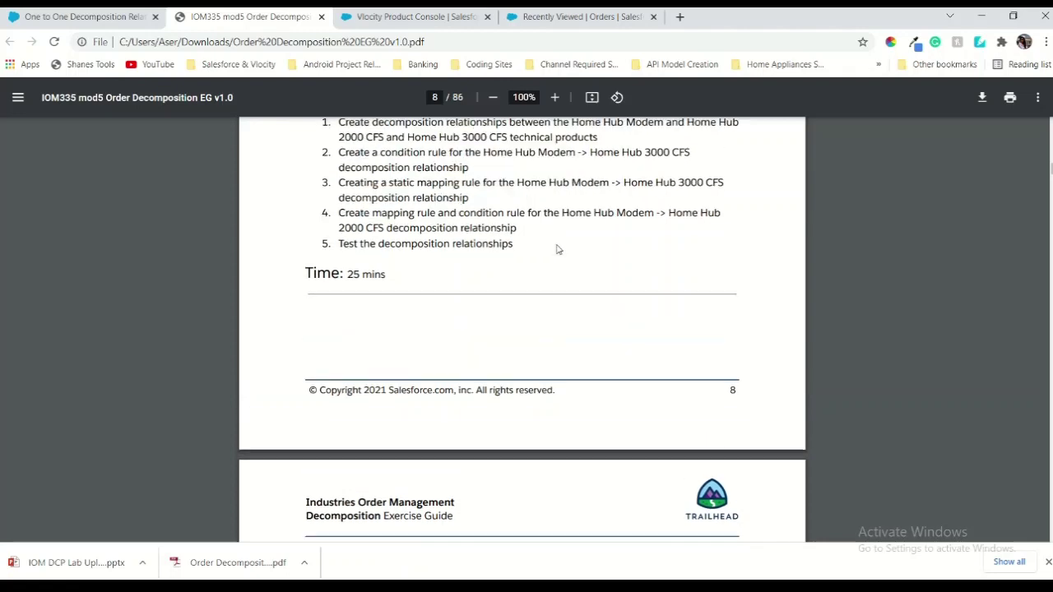
scroll(573, 297, down, 3)
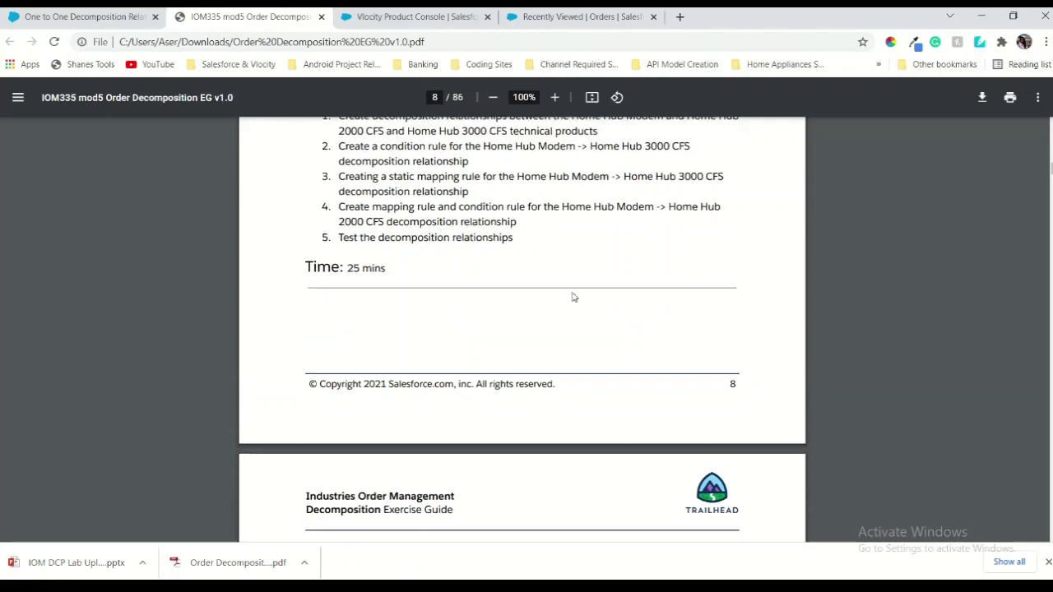
scroll(573, 297, up, 5)
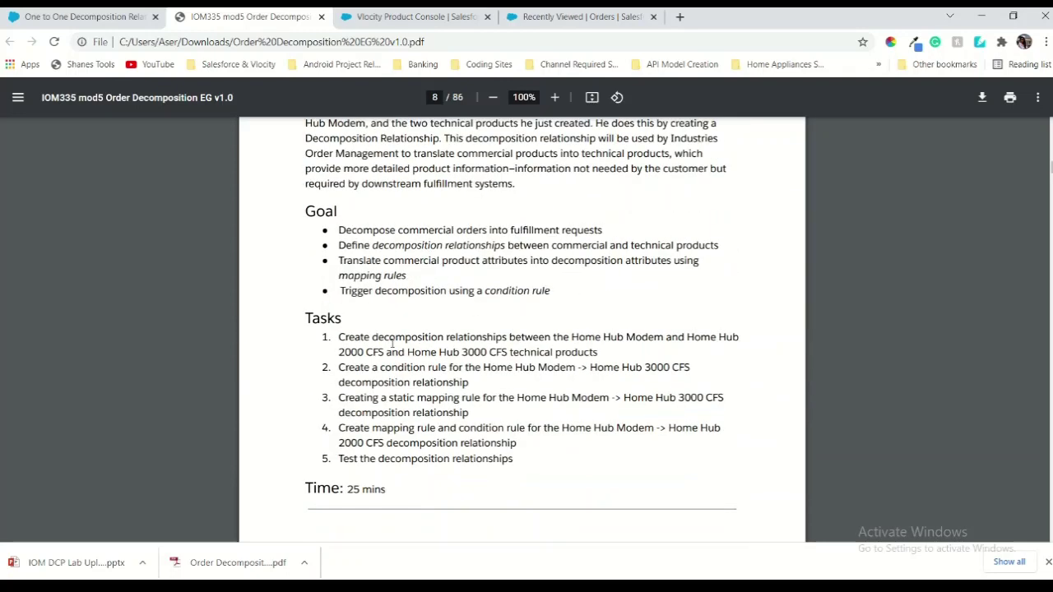
scroll(506, 434, down, 1)
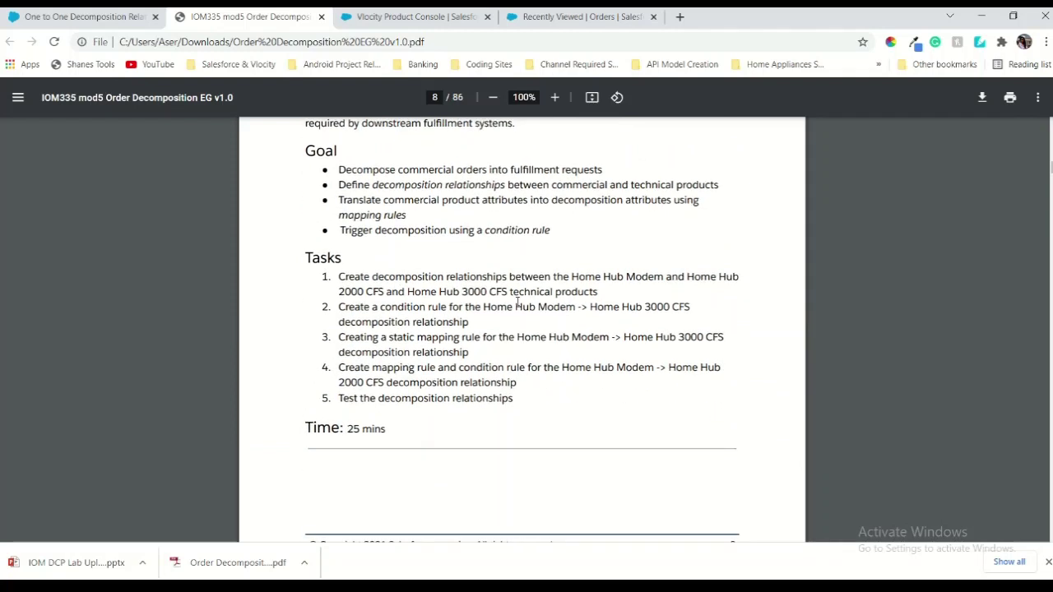
scroll(483, 360, down, 2)
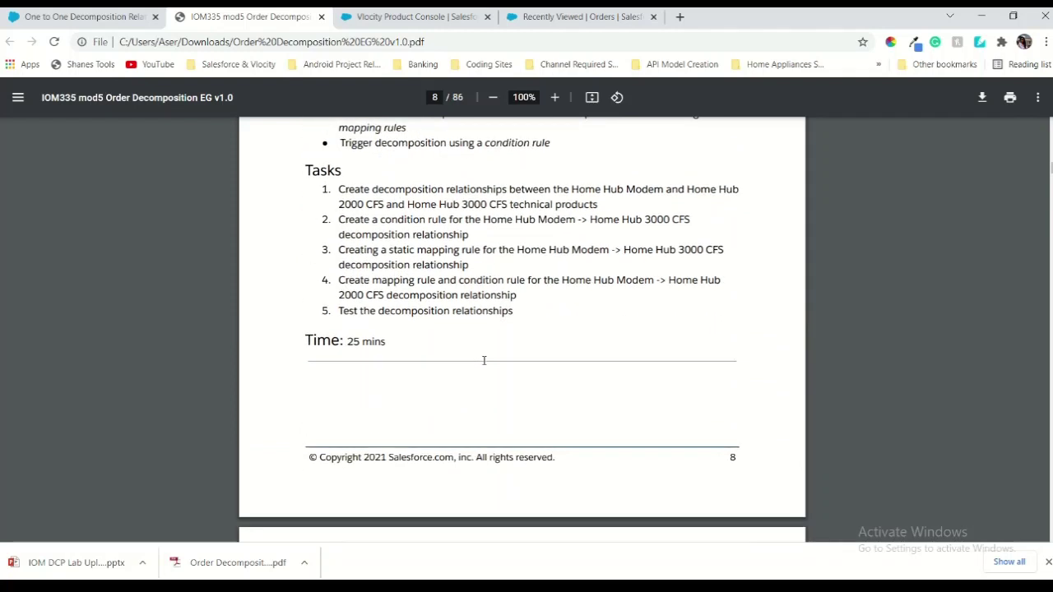
scroll(484, 360, down, 1)
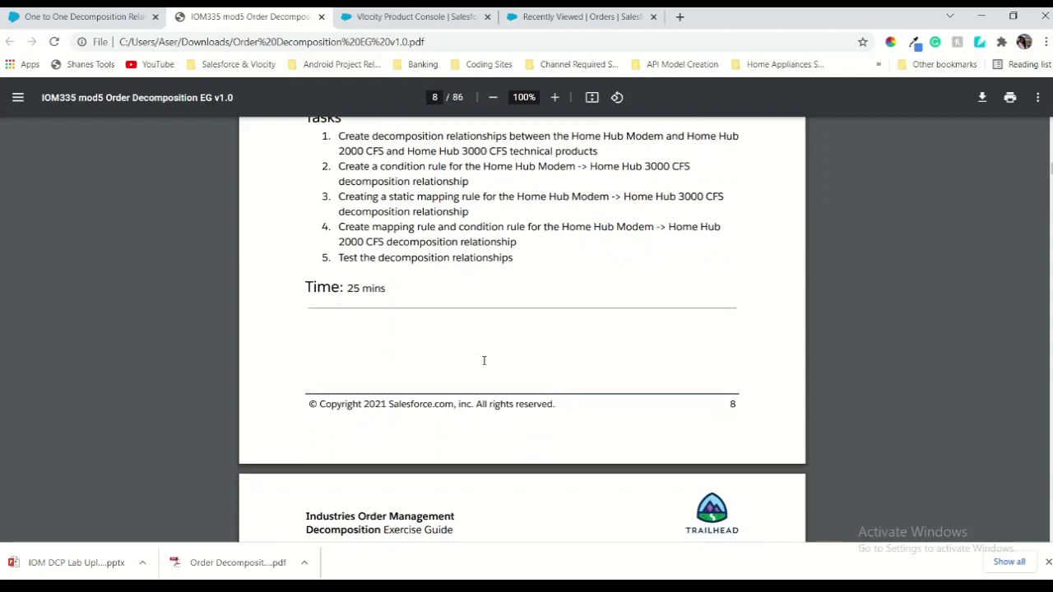
scroll(484, 360, down, 1)
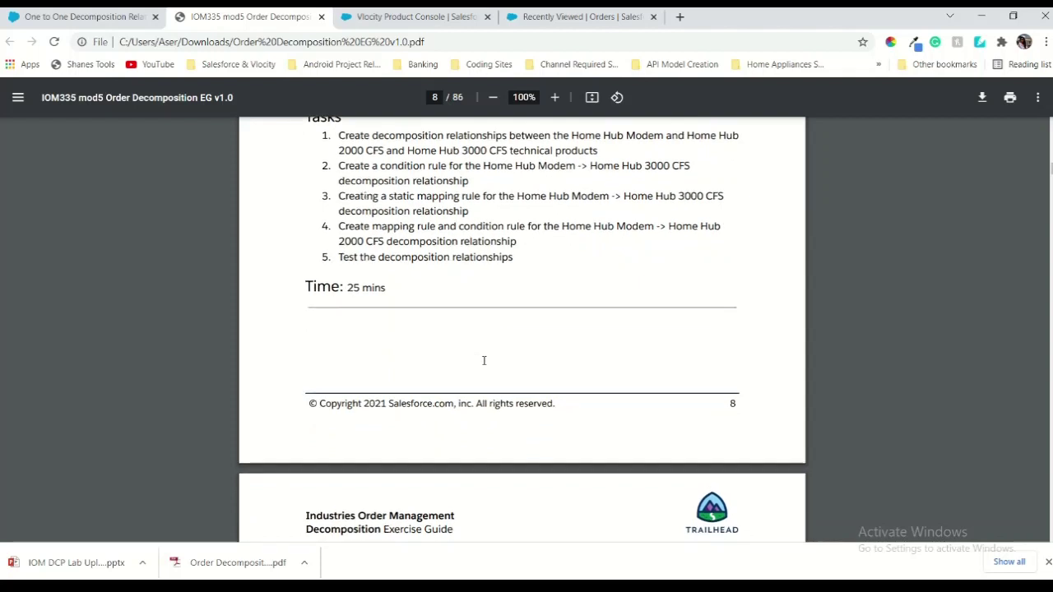
scroll(484, 360, down, 3)
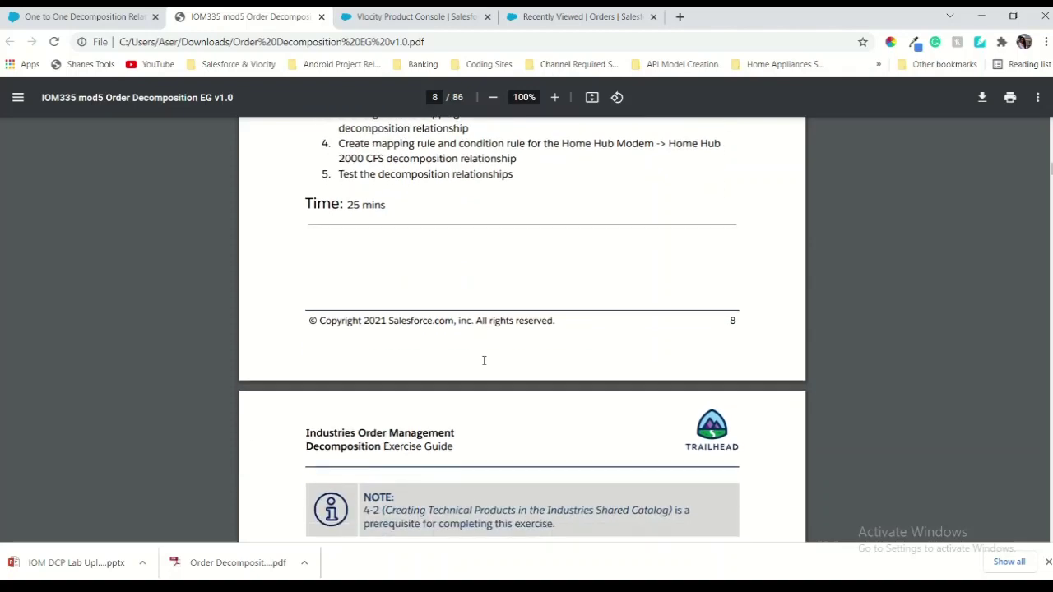
scroll(484, 360, down, 5)
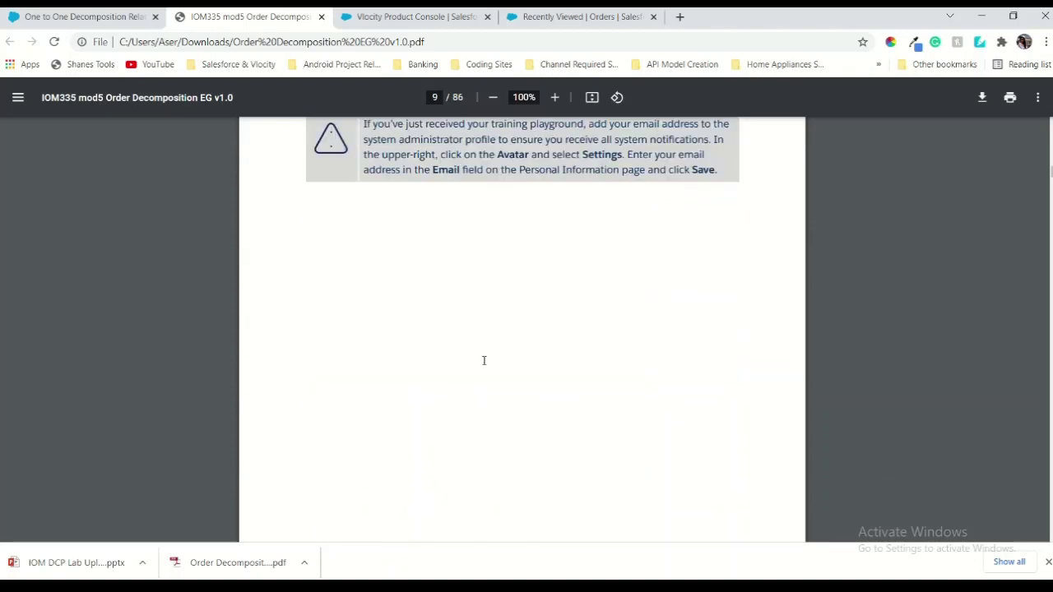
scroll(484, 360, up, 1)
scroll(484, 361, down, 8)
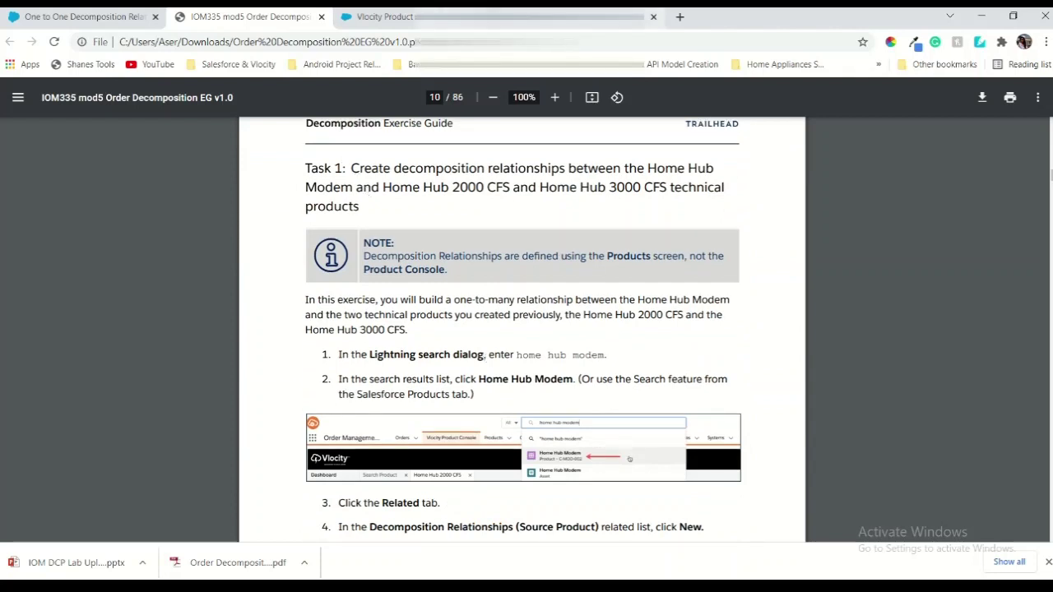
Switch to the Salesforce org, search all records for "home hub modem" and open the Home Hub Modem product
click(384, 16)
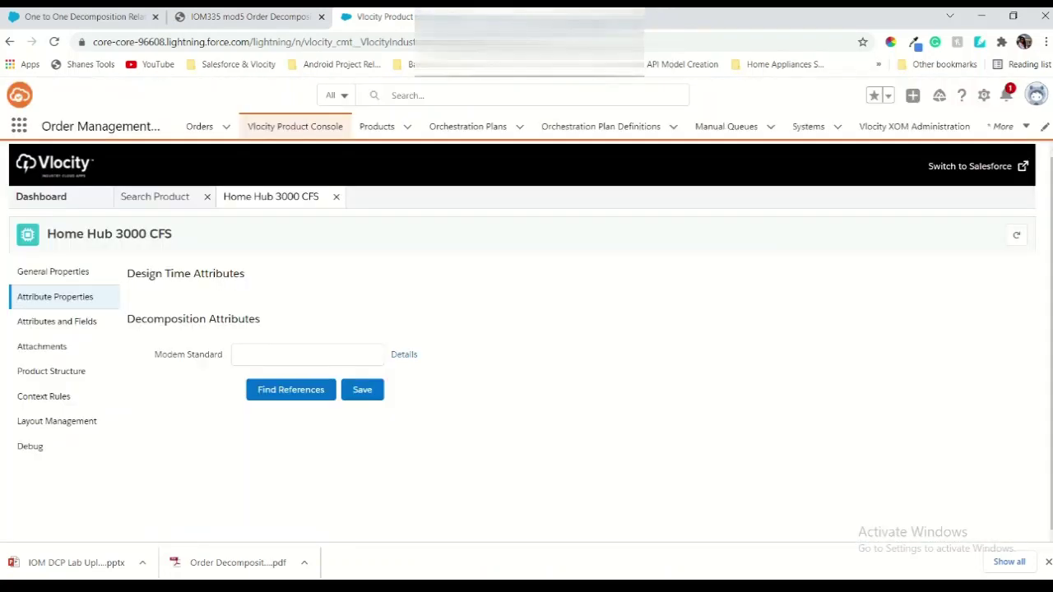
key(ctrl+shift+Tab)
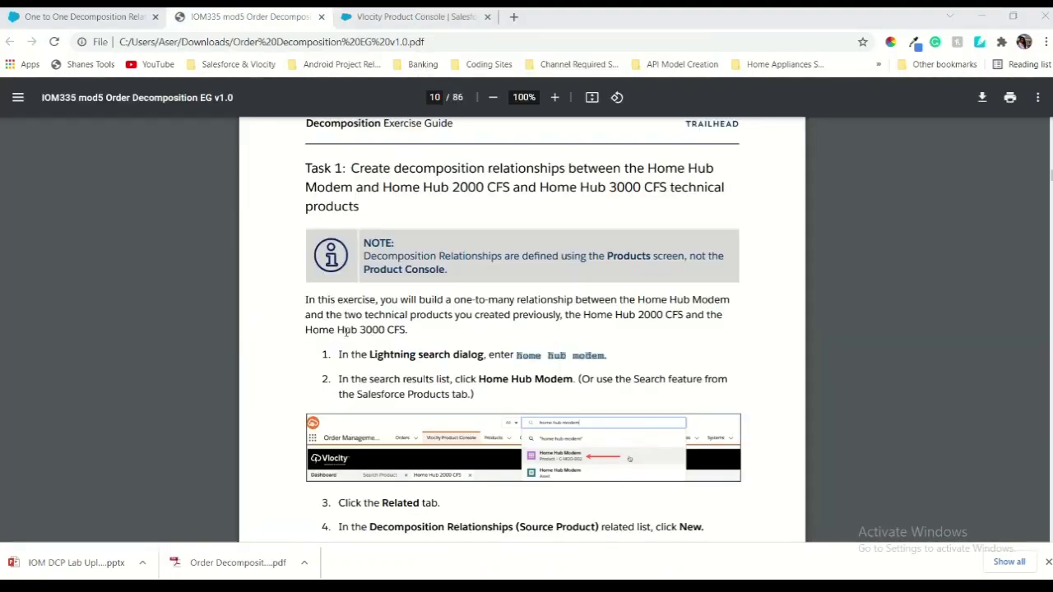
click(436, 20)
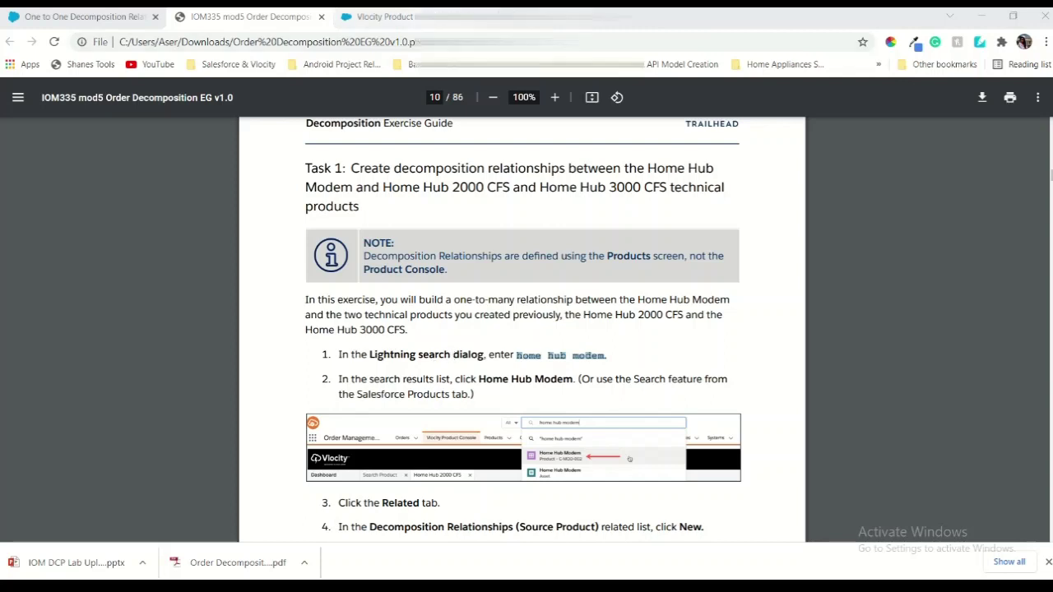
click(394, 95)
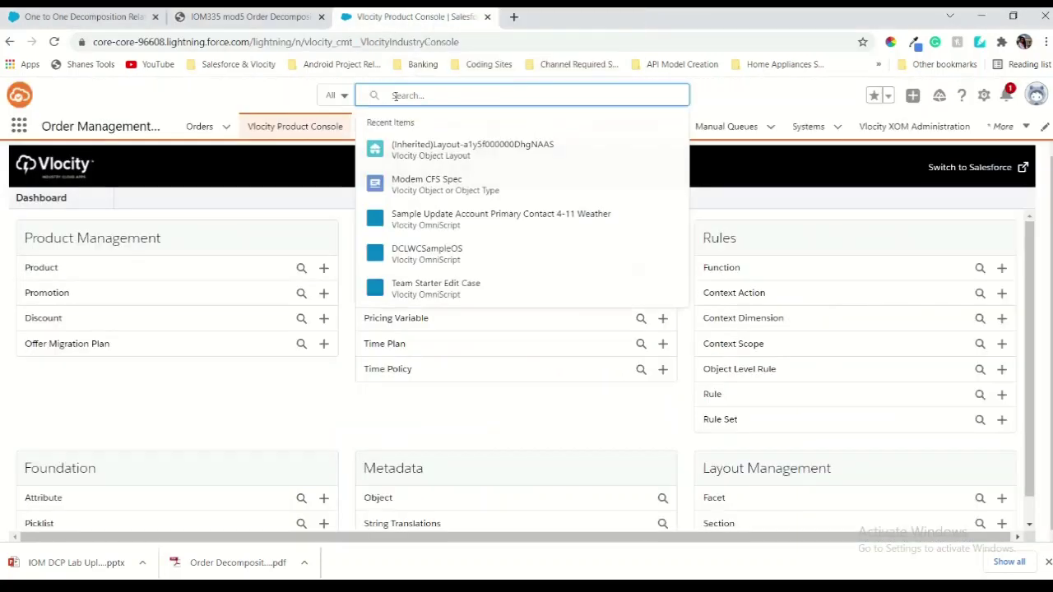
text(home hub modem.)
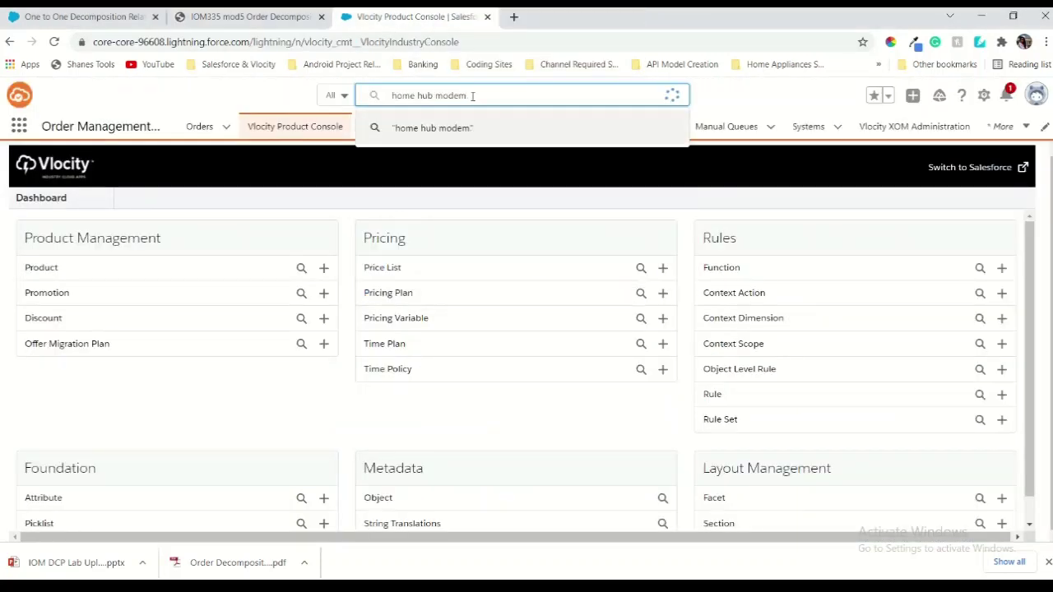
key(Return)
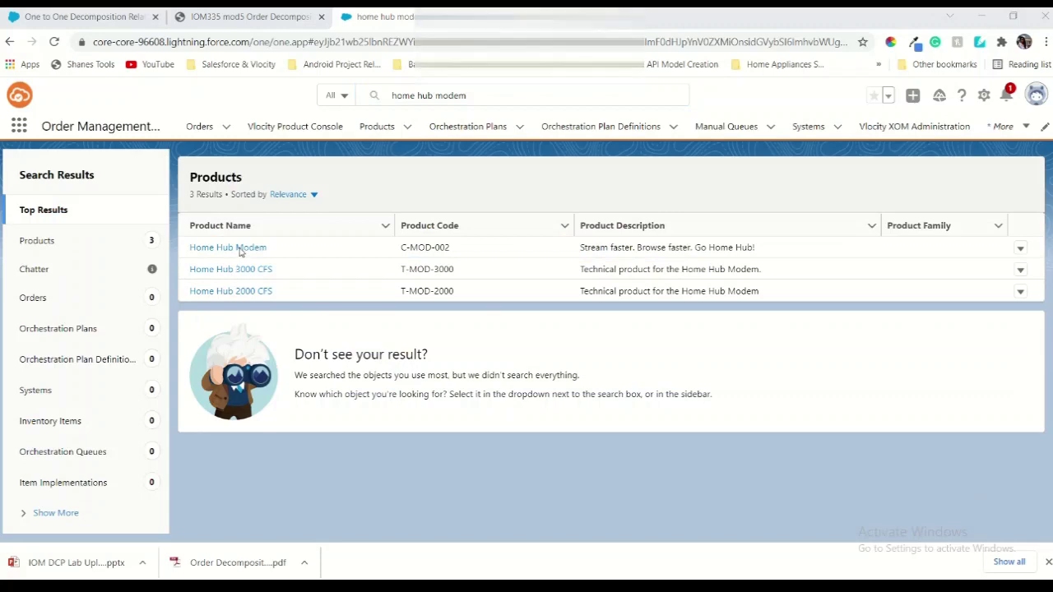
click(238, 249)
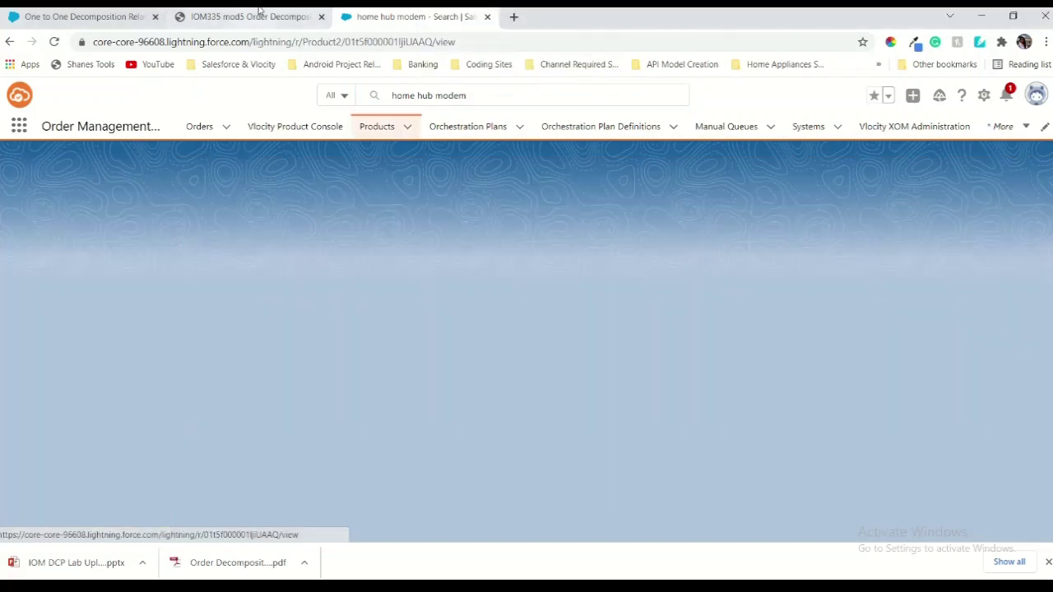
Consult Task 1 steps 3 to 5 in the exercise guide and start a new source-product decomposition relationship for Home Hub Modem
click(259, 12)
scroll(522, 329, down, 2)
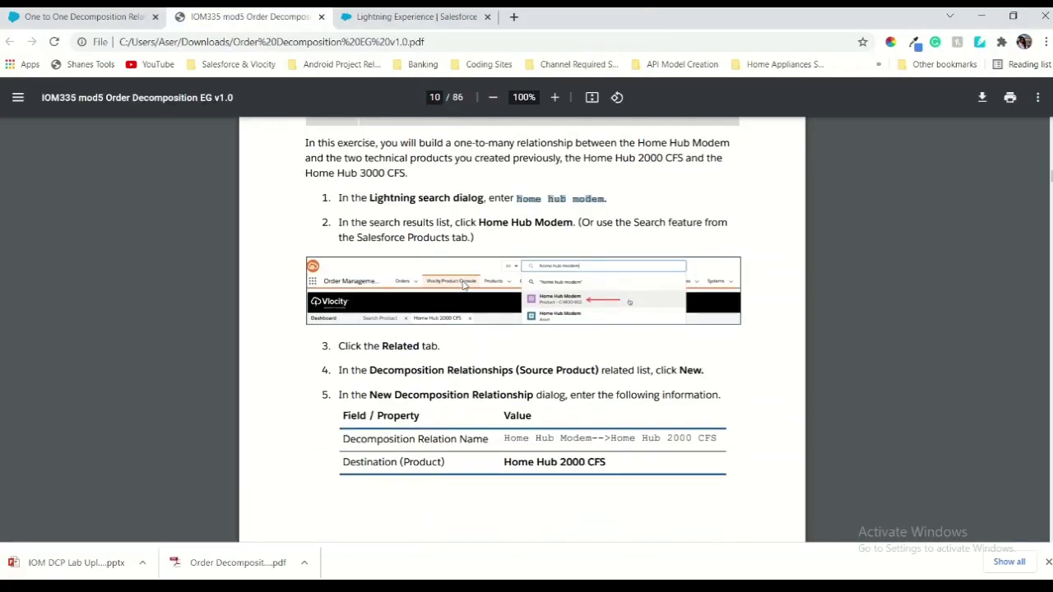
scroll(463, 283, down, 1)
scroll(552, 315, down, 2)
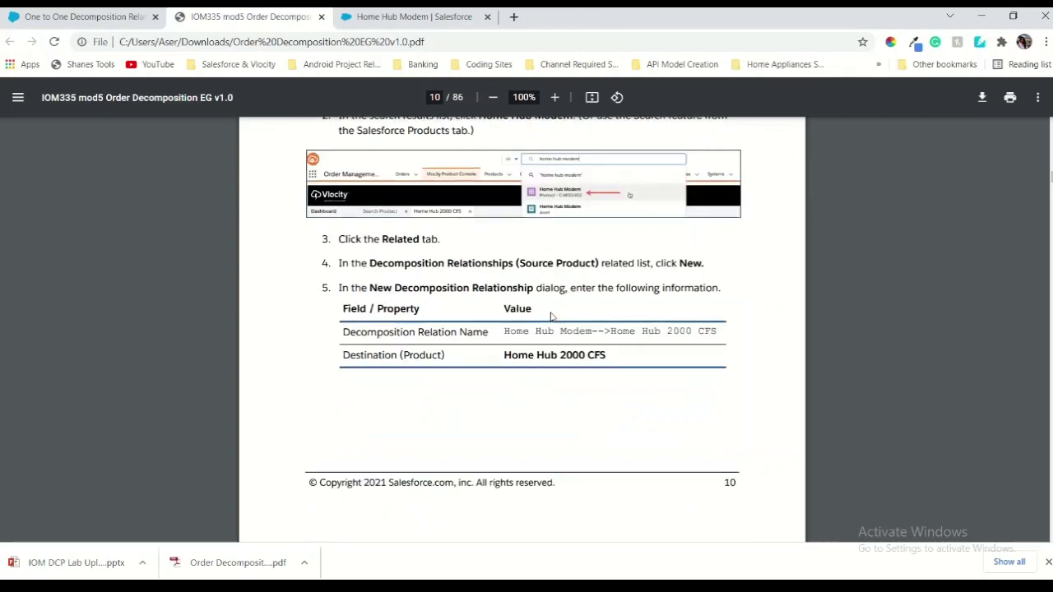
scroll(508, 441, down, 2)
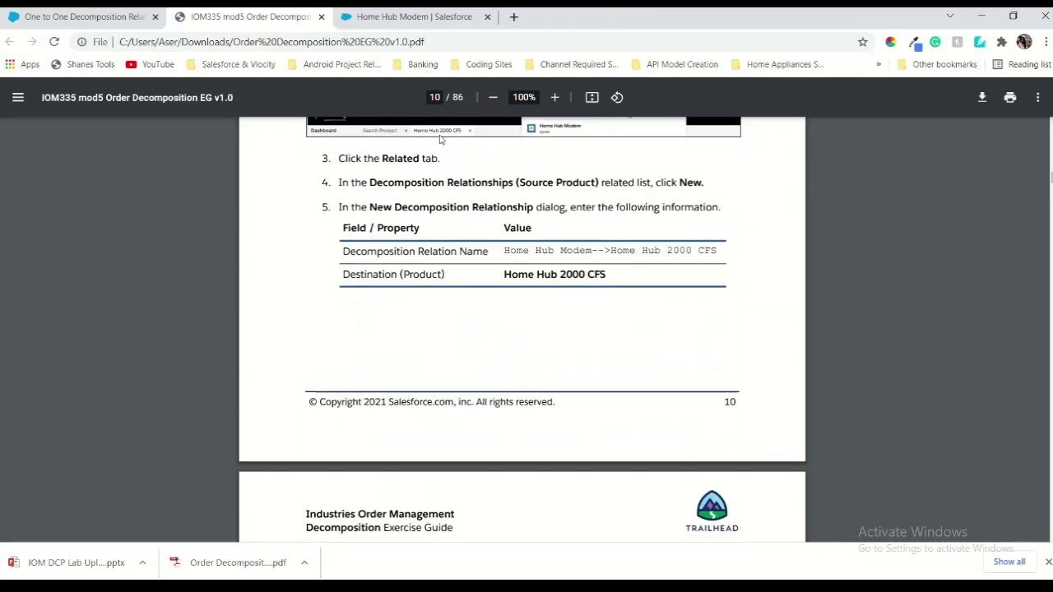
click(413, 17)
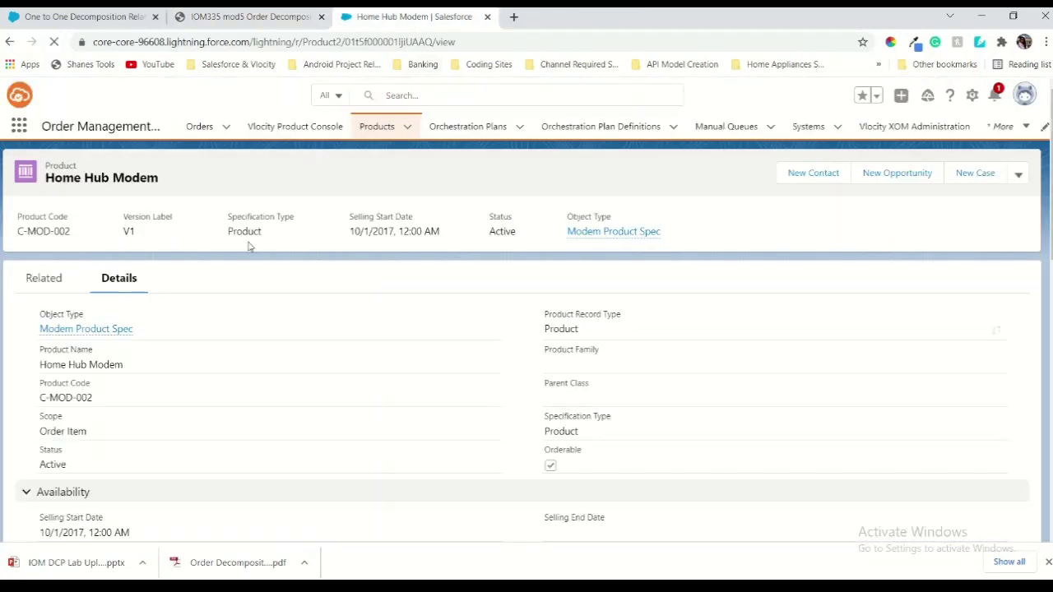
click(58, 278)
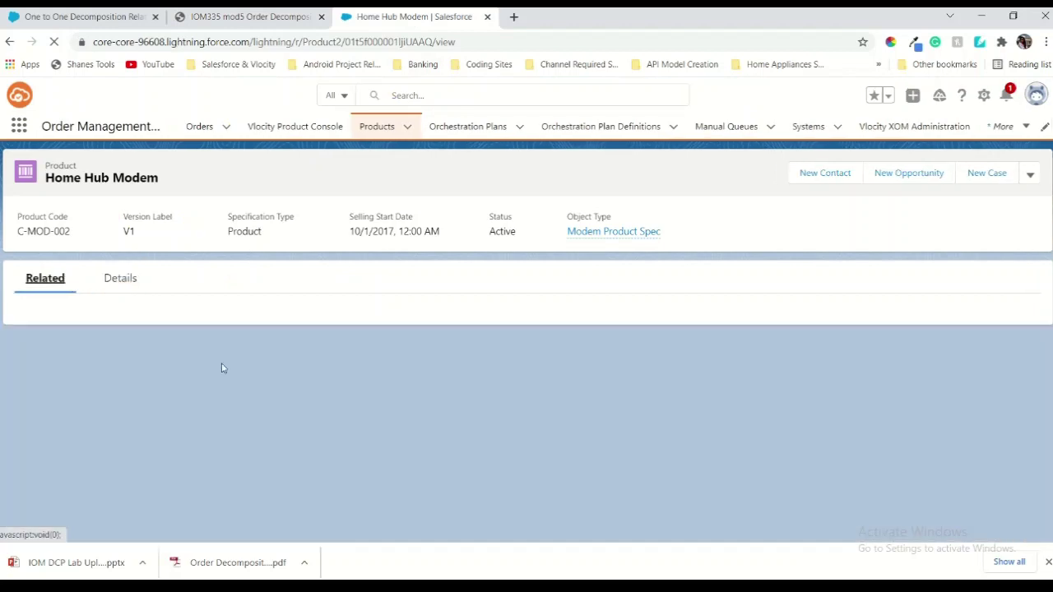
scroll(296, 397, down, 1)
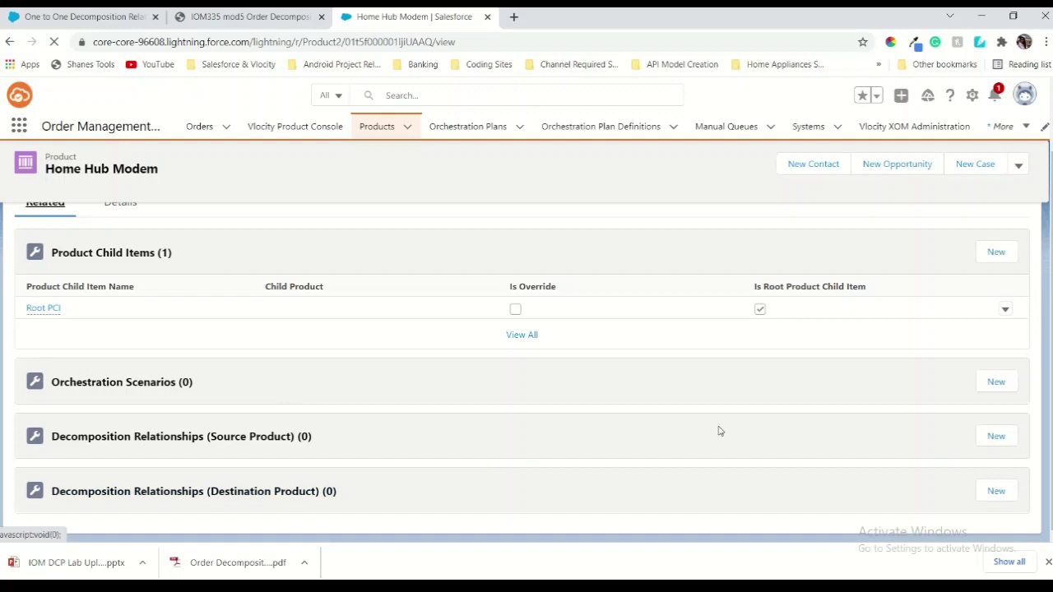
click(994, 436)
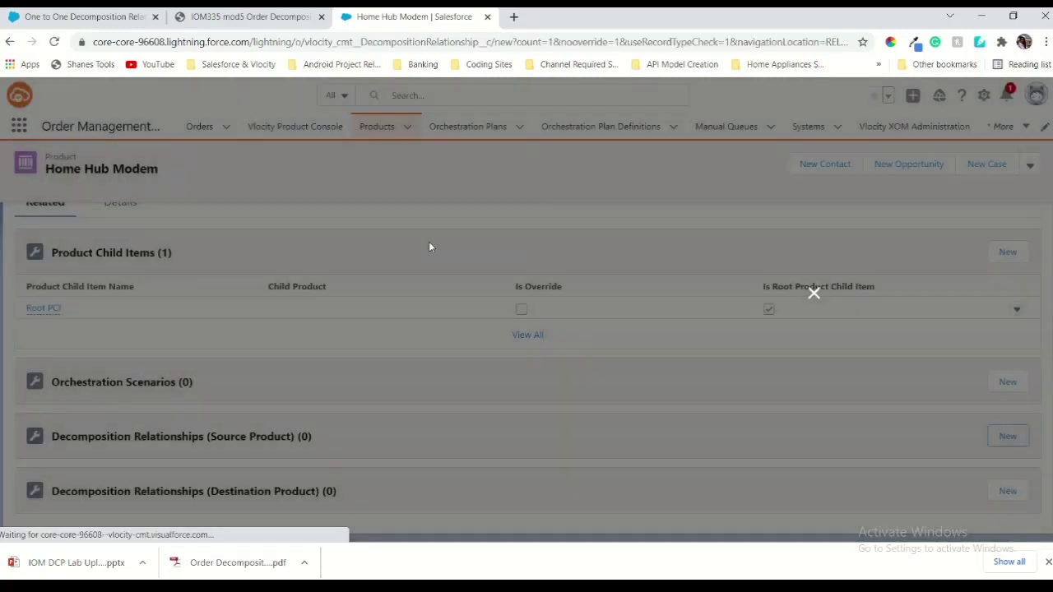
Copy the relation name from the exercise guide and set the new relationship's Decomposition Relation Name to "Home Hub Modem-->Home Hub 2000 CFS"
click(274, 26)
scroll(411, 296, down, 1)
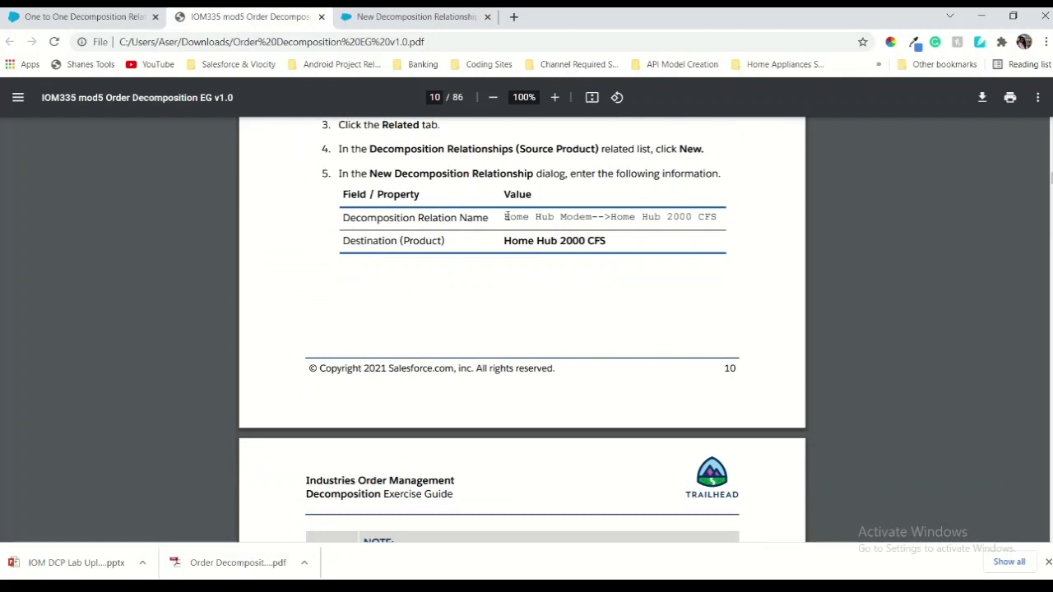
drag(505, 216, 736, 210)
key(ctrl+c)
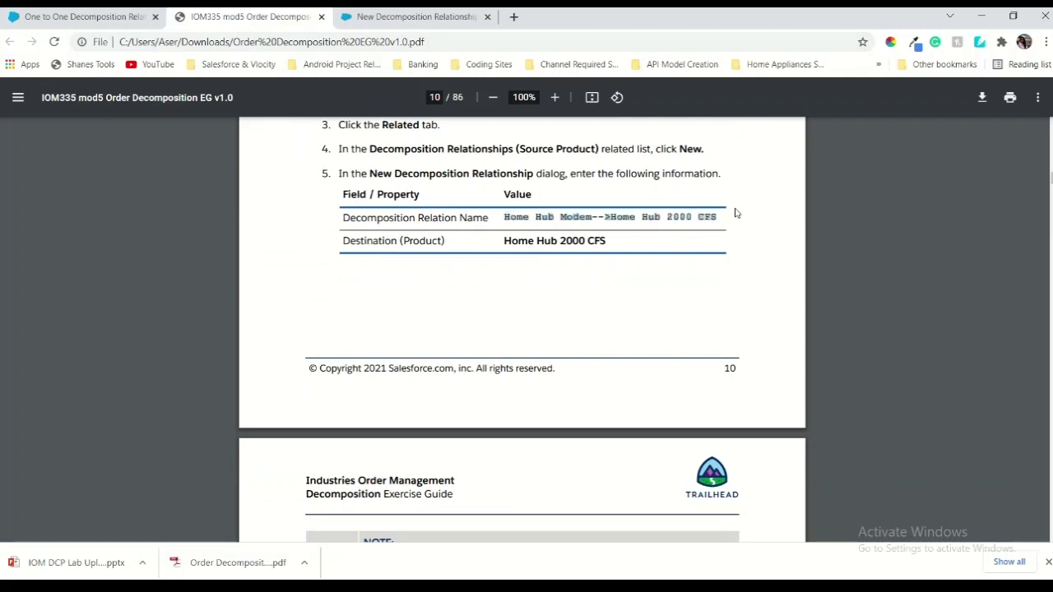
click(441, 16)
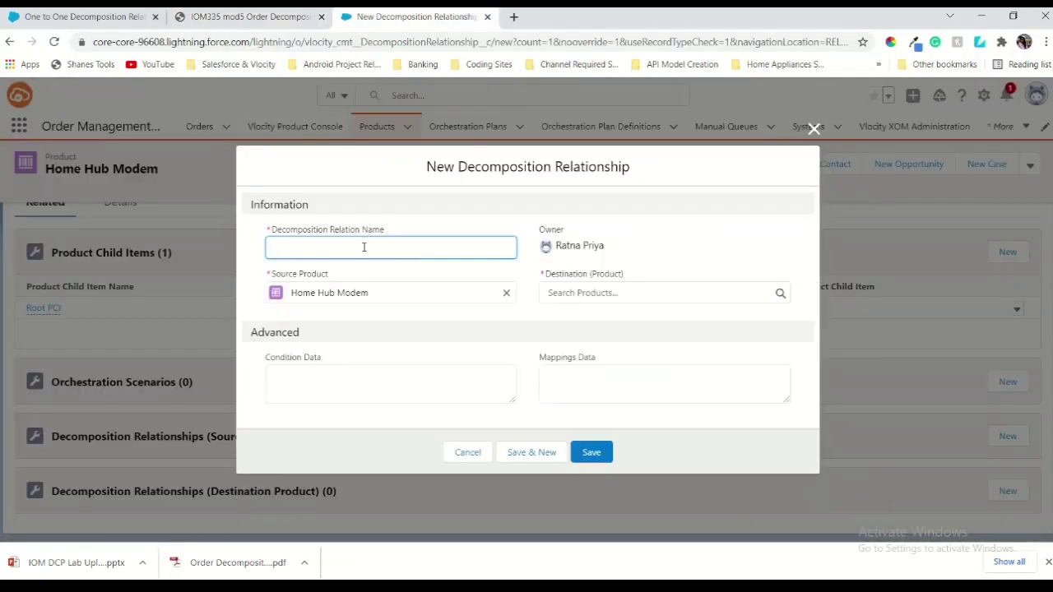
key(ctrl+v)
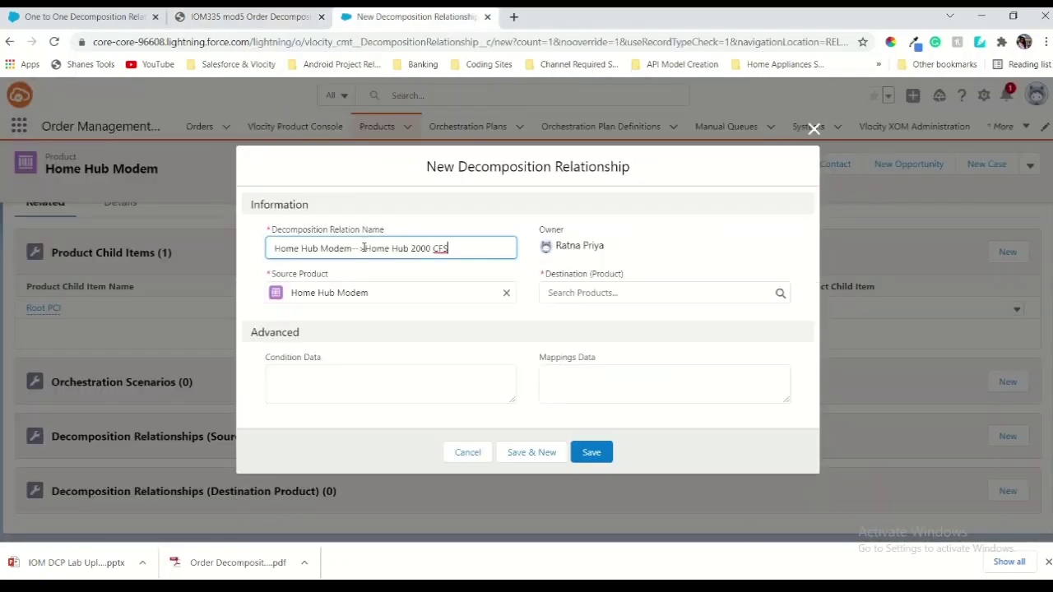
Check the destination product in the exercise guide and set the new relationship's Destination (Product) to Home Hub 2000 CFS
click(263, 24)
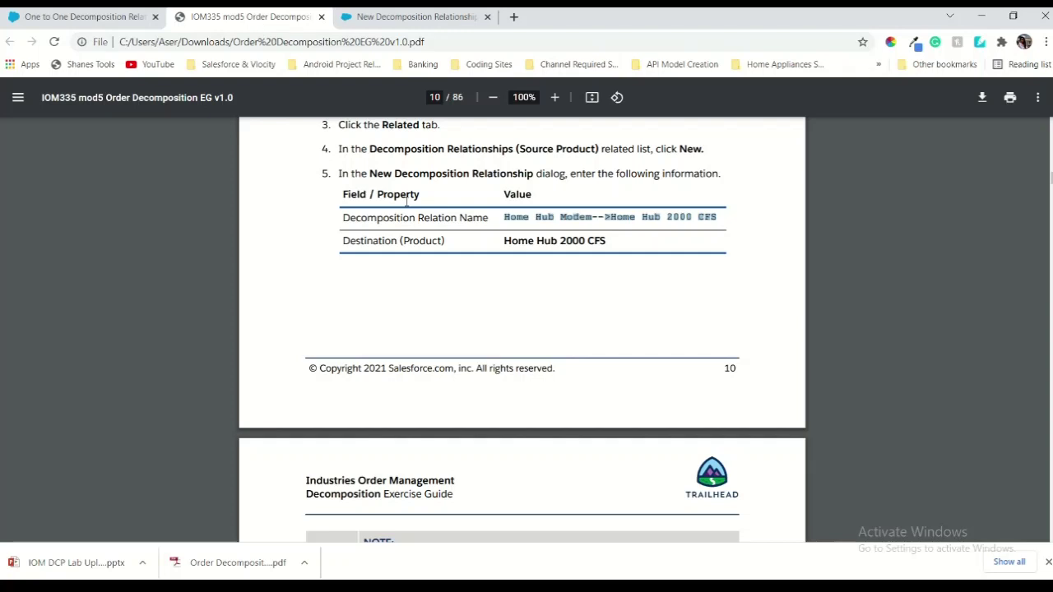
scroll(403, 201, down, 2)
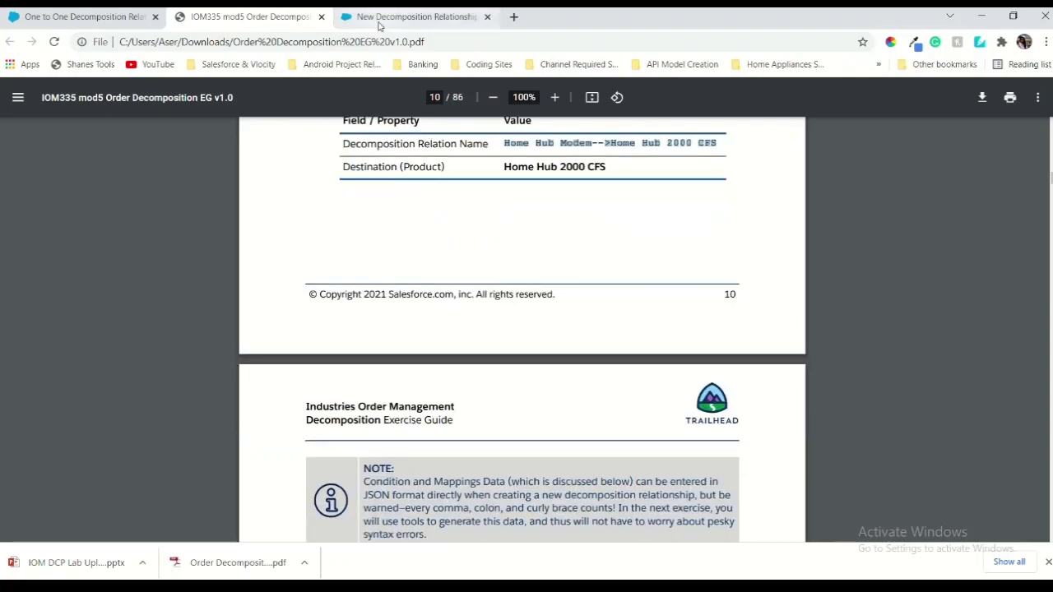
click(379, 26)
click(584, 292)
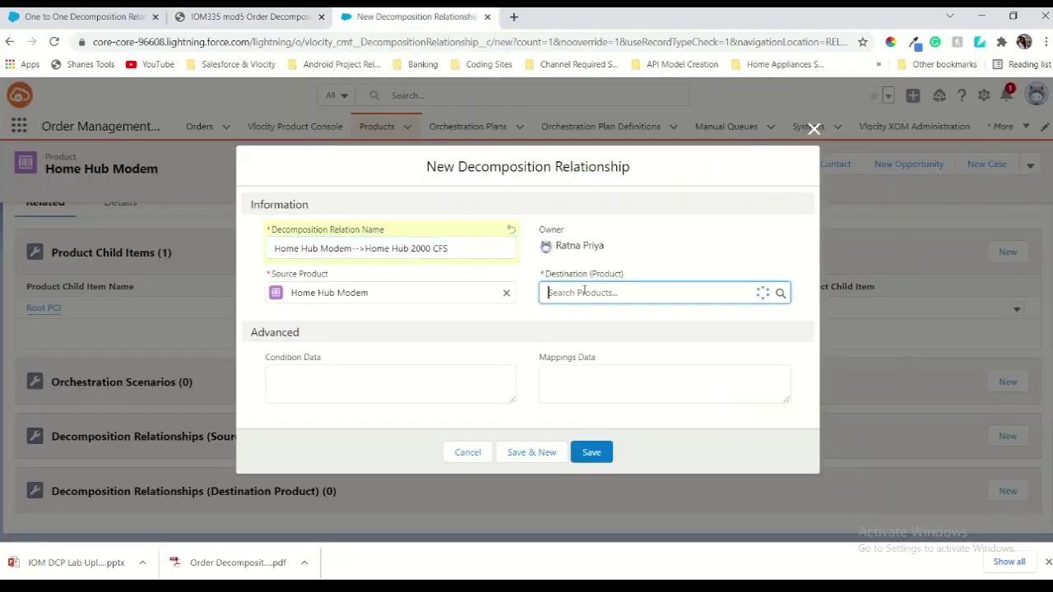
text(Hom)
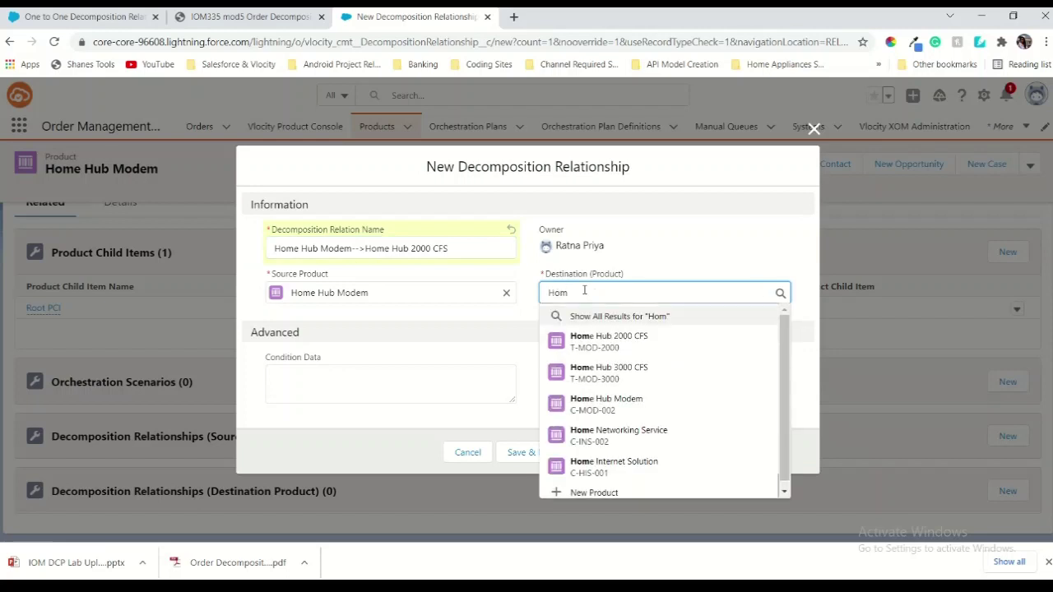
click(613, 341)
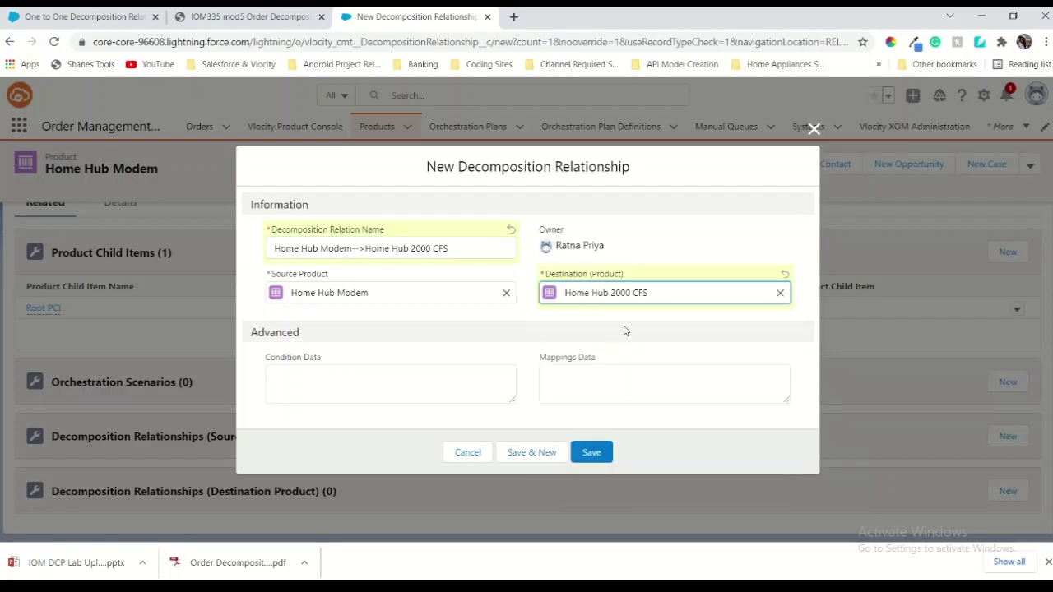
Consult steps 6 to 8 in the exercise guide, then save the Home Hub 2000 CFS relationship and start another new one
click(282, 20)
scroll(458, 240, down, 1)
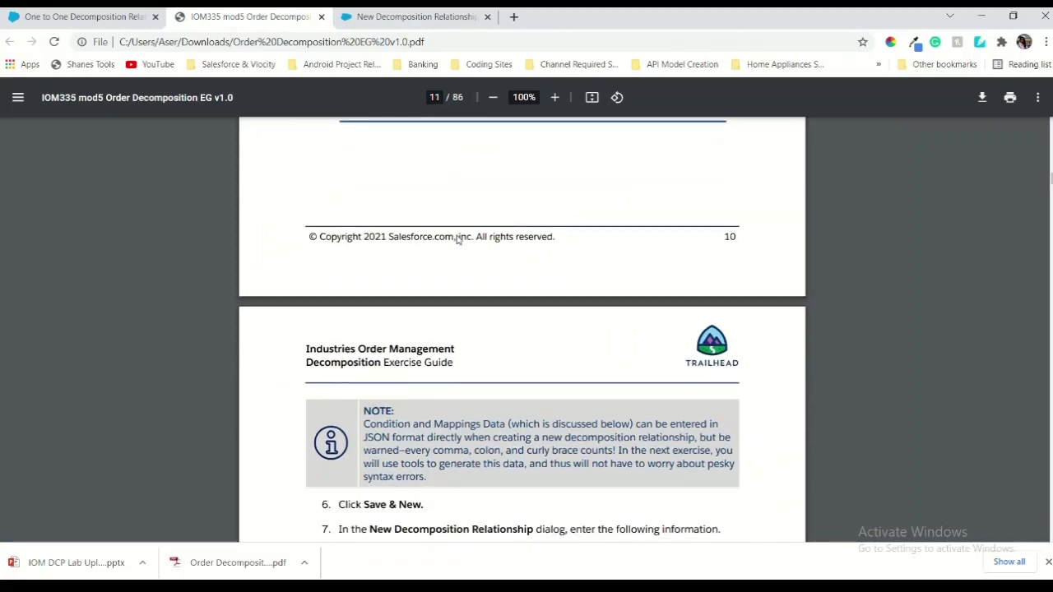
ctrl+scroll(458, 240, up, 1)
ctrl+scroll(458, 241, down, 3)
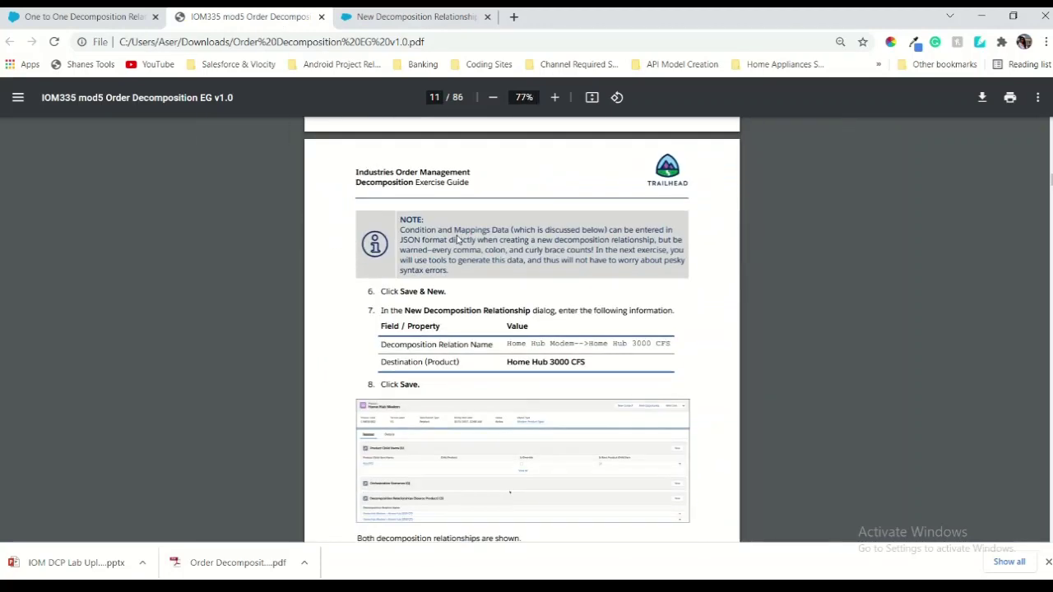
ctrl+scroll(458, 241, up, 2)
ctrl+scroll(458, 240, up, 4)
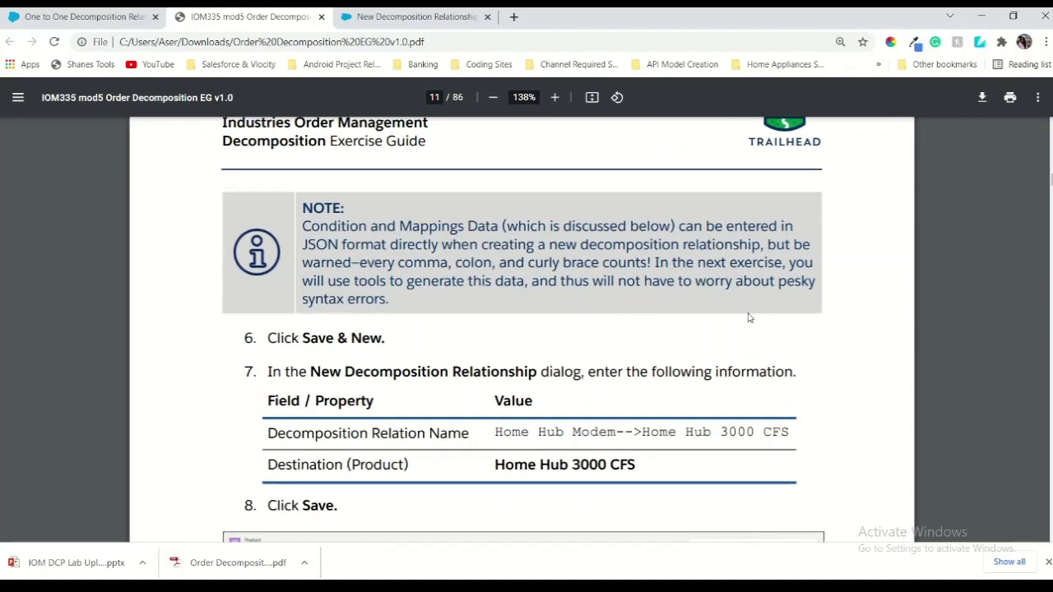
click(433, 25)
click(550, 462)
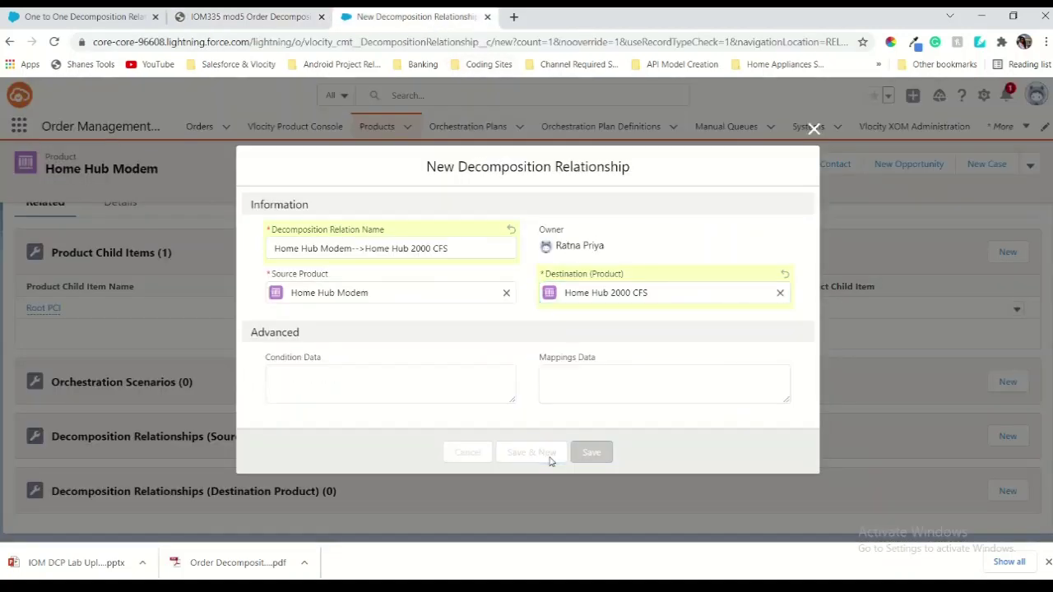
Copy the step 7 relation name from the guide and set the Decomposition Relation Name to "Home Hub Modem-->Home Hub 3000 CFS"
click(241, 18)
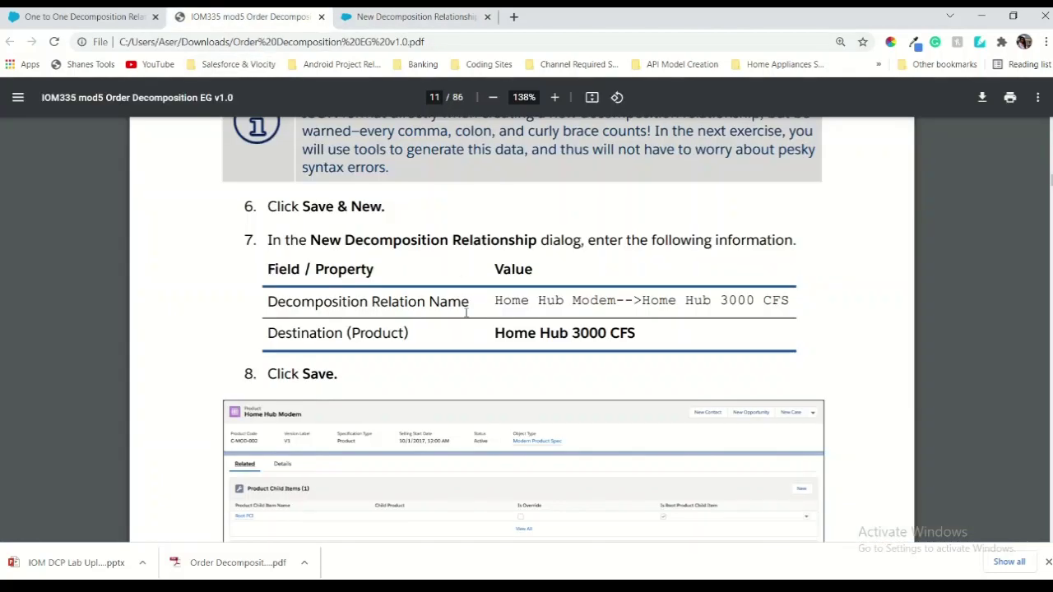
drag(495, 297, 794, 304)
key(ctrl+c)
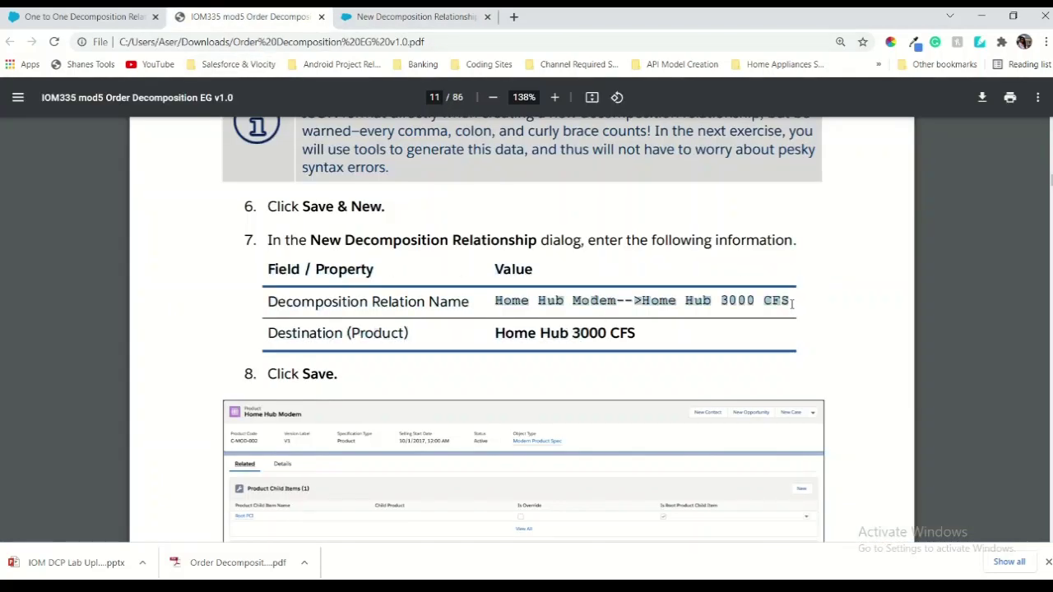
click(469, 18)
click(423, 252)
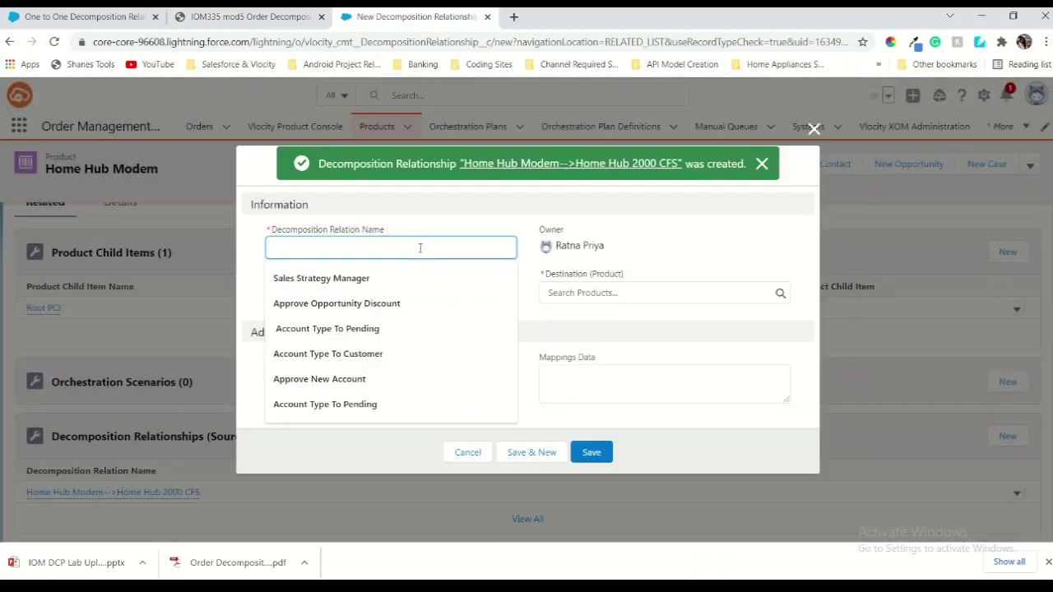
key(ctrl+v)
Set the Destination (Product) to Home Hub 3000 CFS, check the entries against the exercise guide, and save the decomposition relationship
click(247, 17)
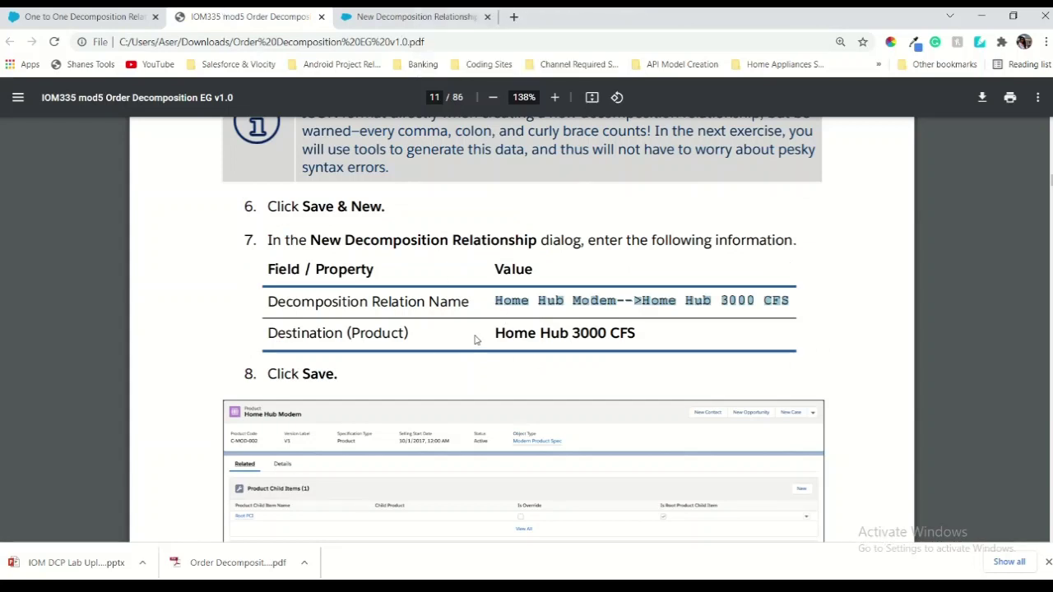
click(448, 16)
click(564, 294)
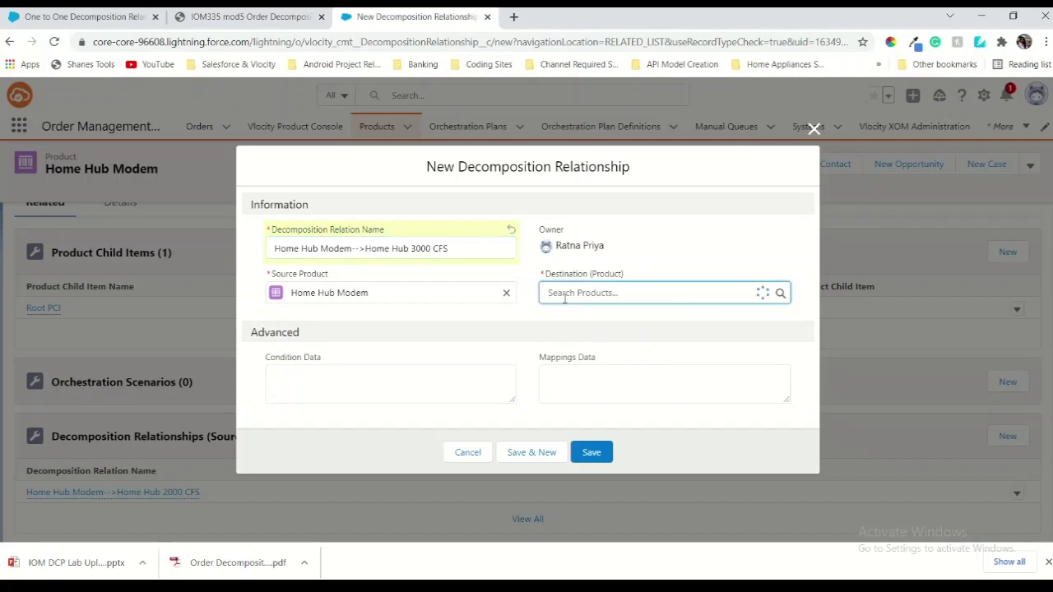
text(Hom)
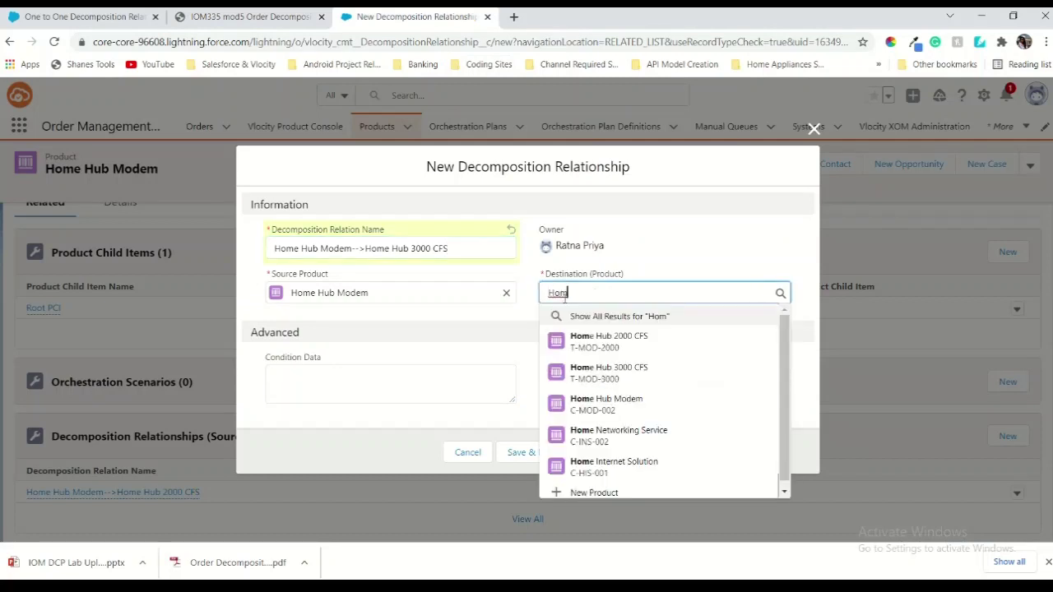
click(612, 374)
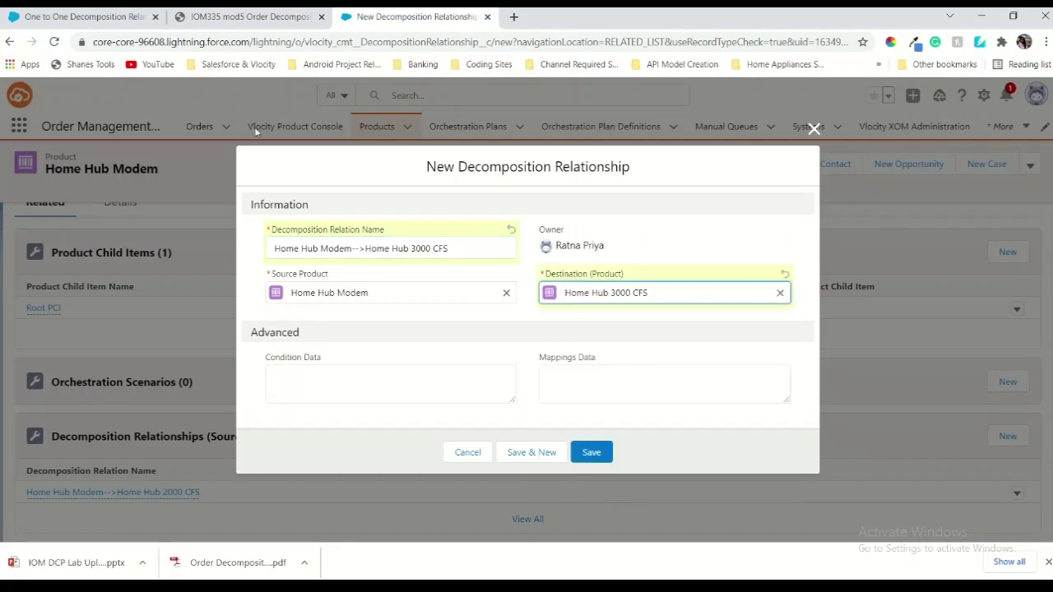
click(250, 17)
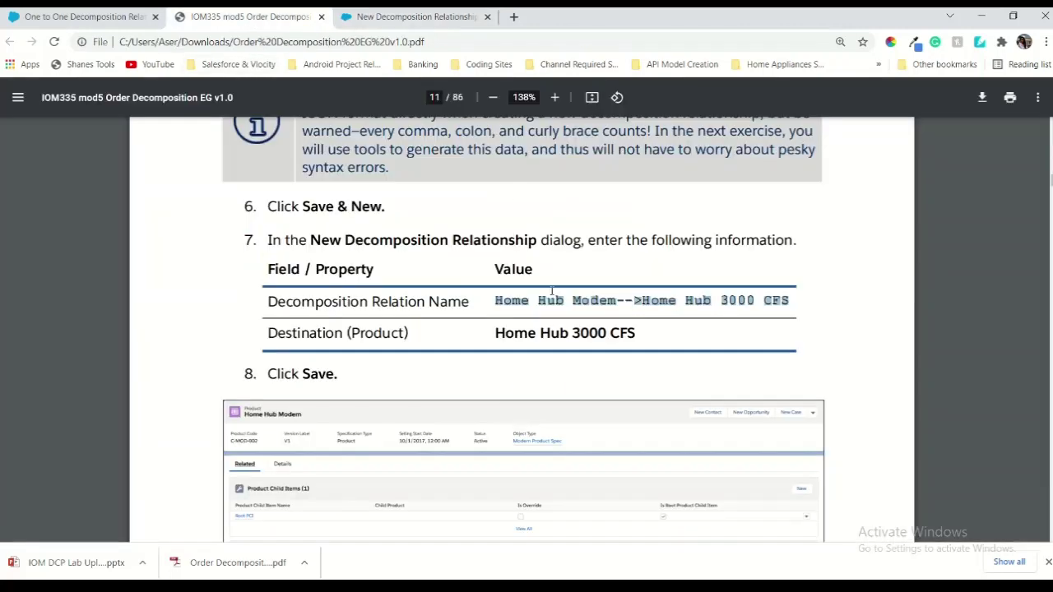
click(460, 17)
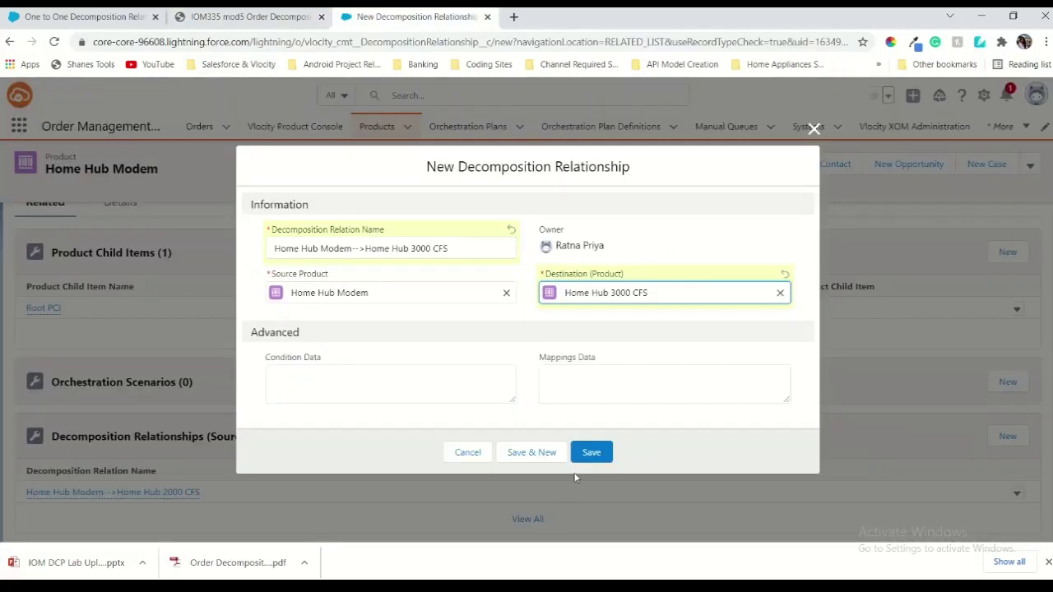
click(592, 452)
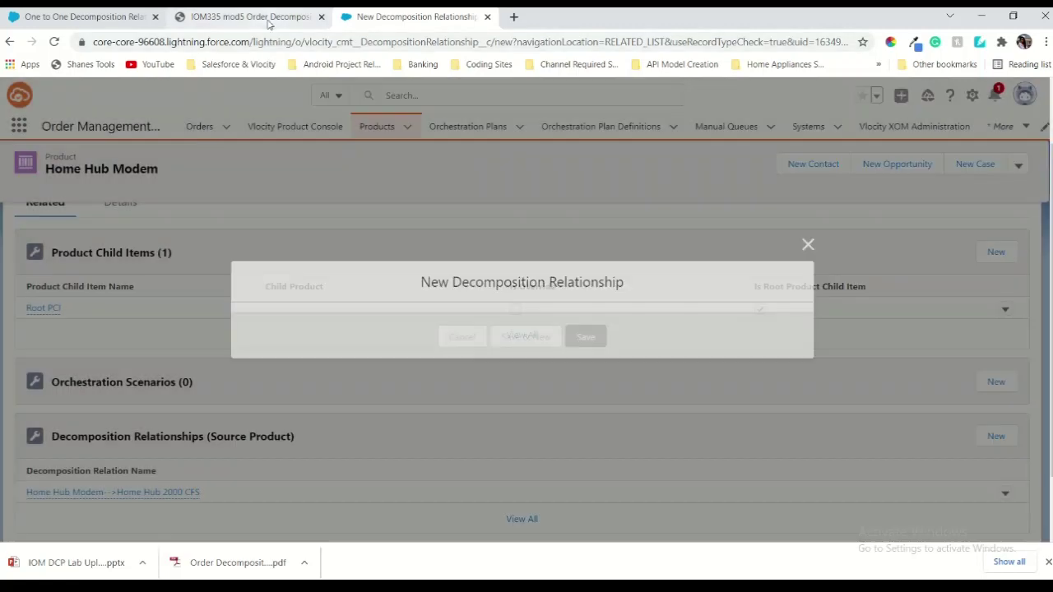
Compare Home Hub Modem's Decomposition Relationships (Source Product) list with the example shown after step 8 in the exercise guide
click(267, 23)
scroll(343, 278, down, 5)
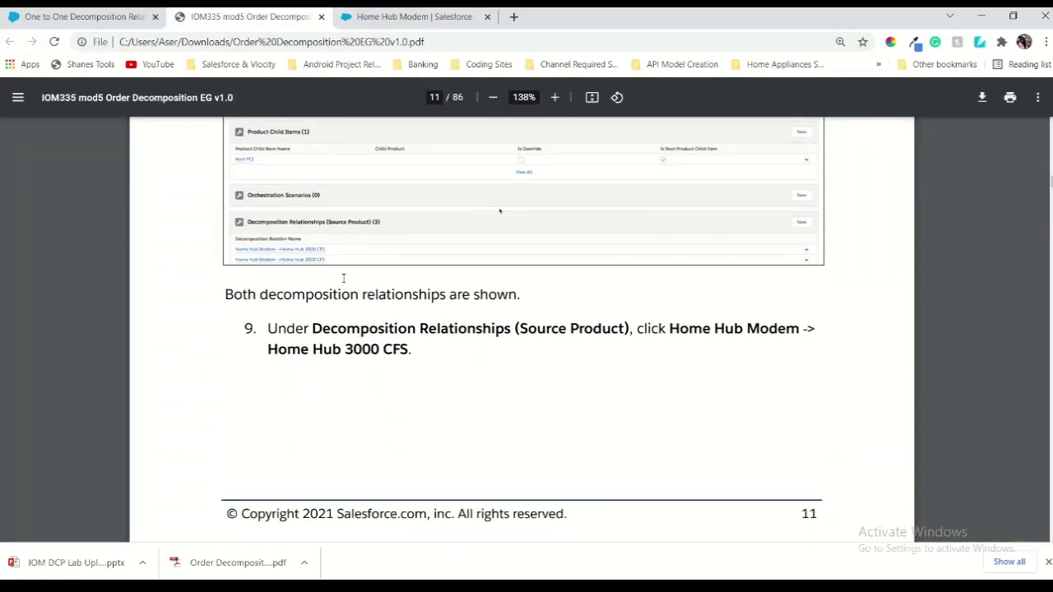
click(357, 15)
scroll(288, 403, down, 1)
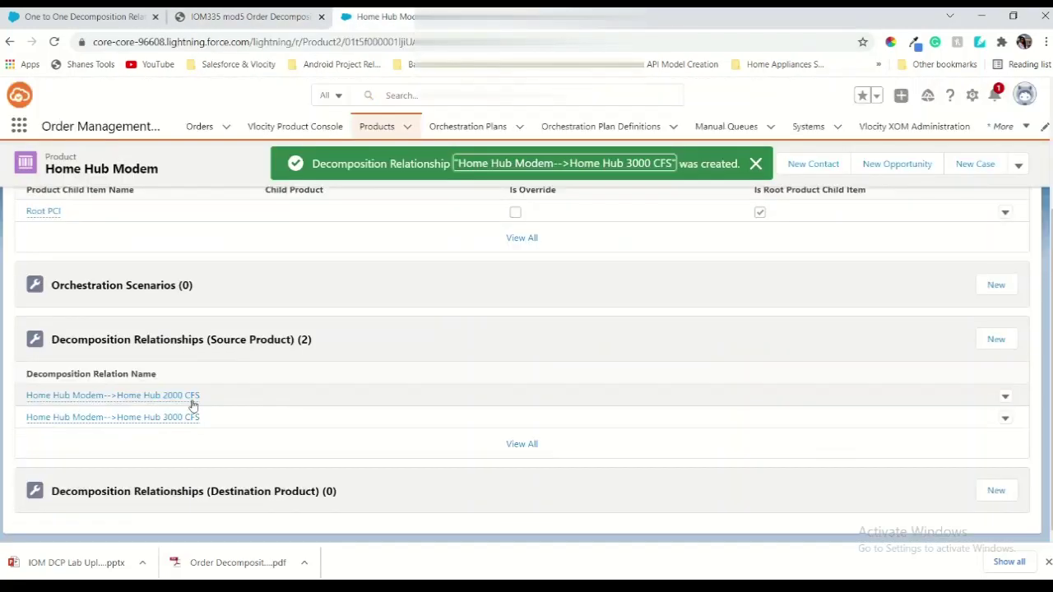
Read step 9 in the exercise guide and open the Home Hub Modem-->Home Hub 3000 CFS decomposition relationship in Salesforce
click(224, 20)
scroll(325, 290, down, 3)
scroll(326, 290, up, 1)
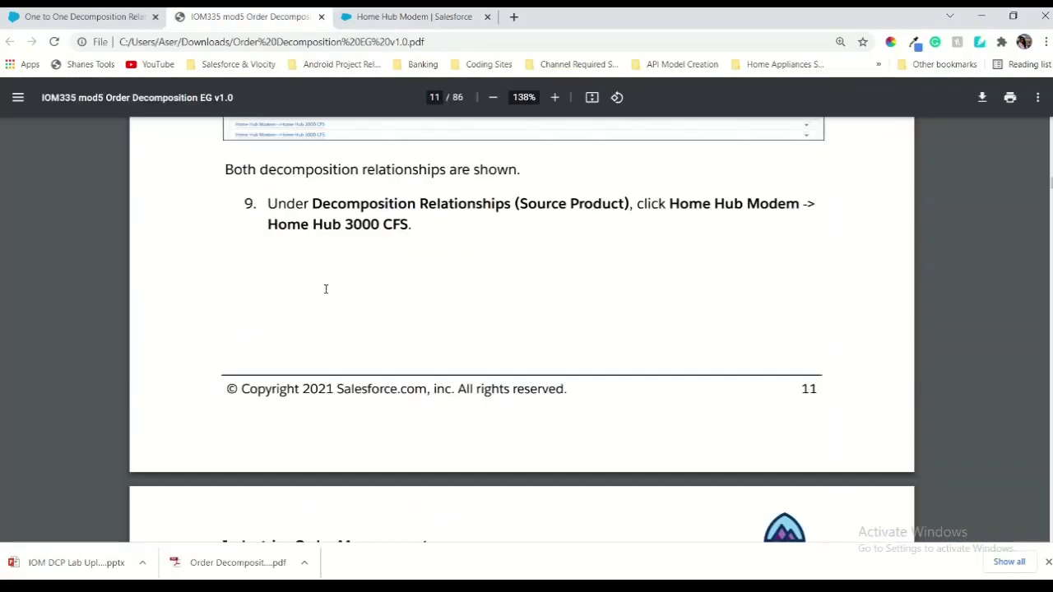
scroll(460, 328, down, 1)
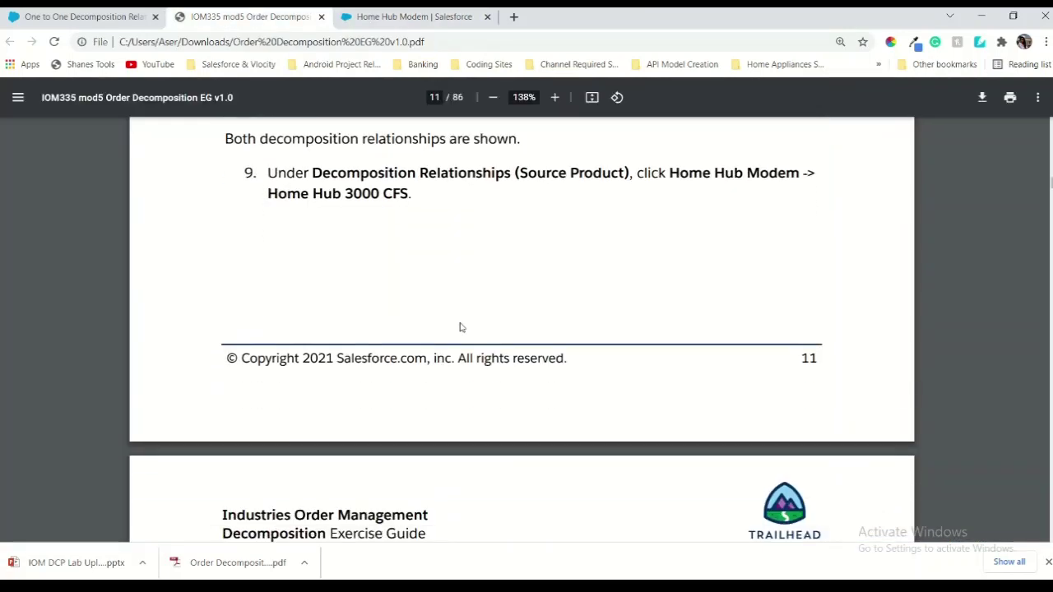
scroll(460, 327, down, 1)
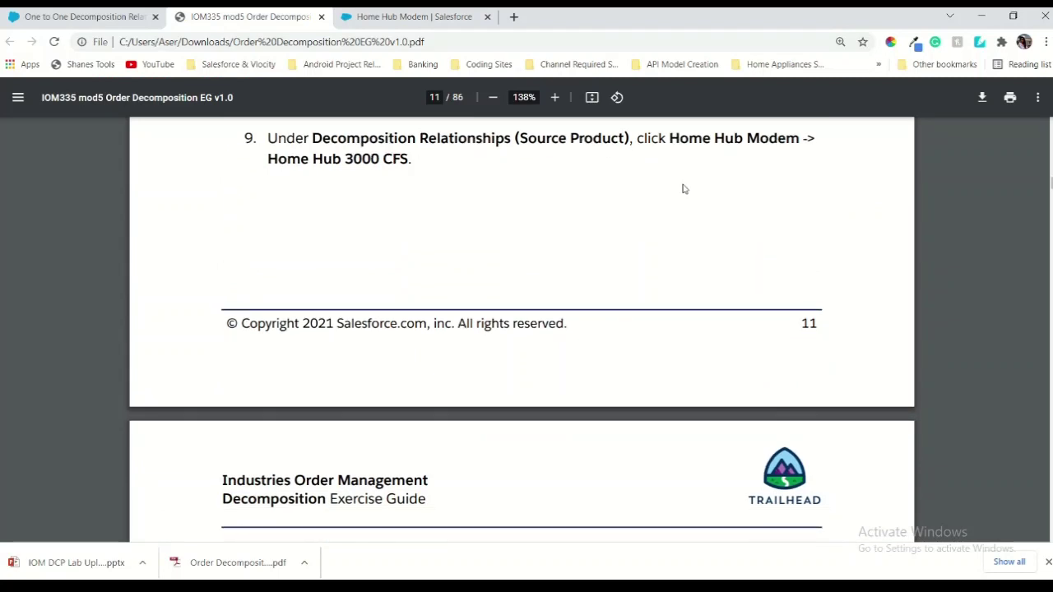
click(446, 20)
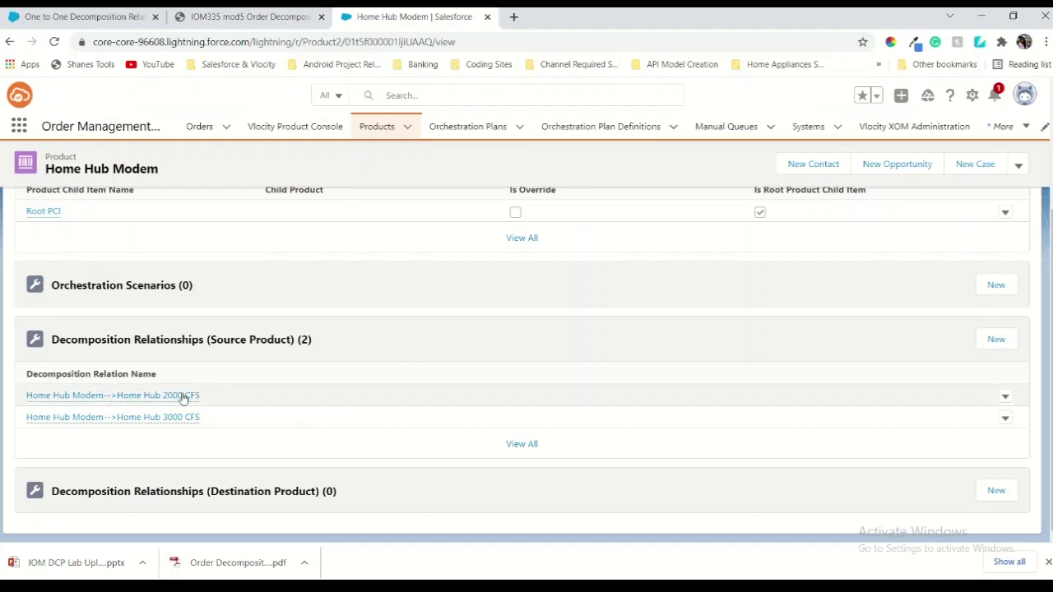
click(264, 28)
click(372, 13)
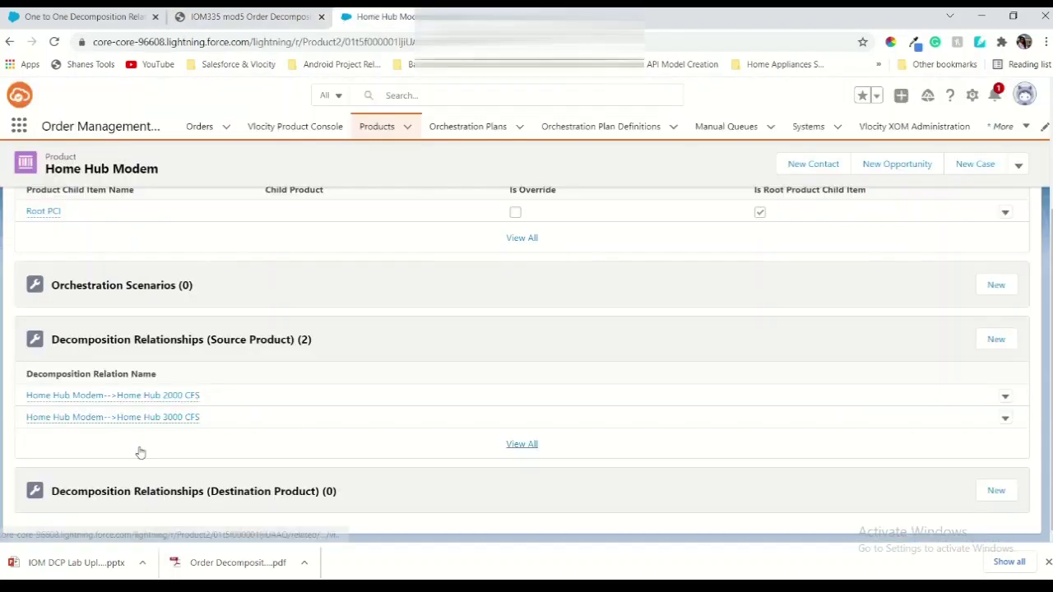
click(145, 420)
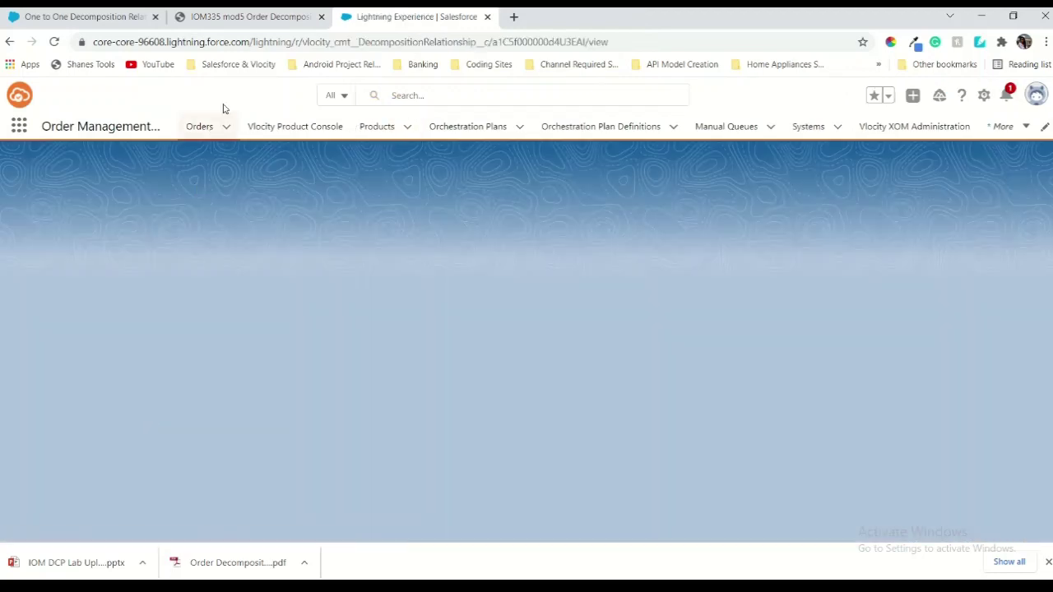
Read the Mapping Rules alert on page 12 of the exercise guide and check the relationship's Mapping Rules section for the described warning
click(247, 17)
drag(247, 16, 355, 370)
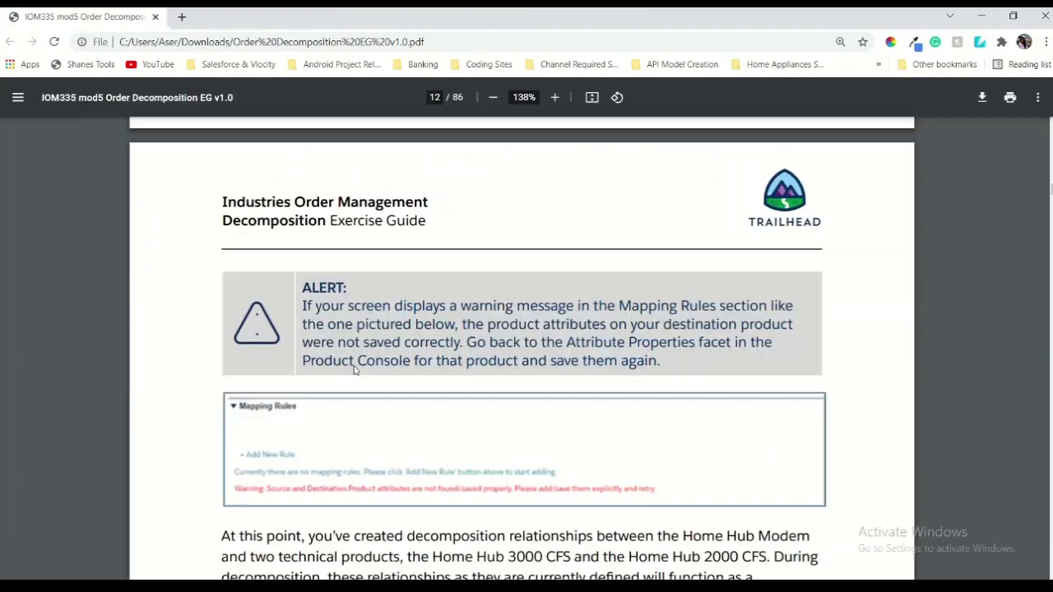
mouse_move(478, 9)
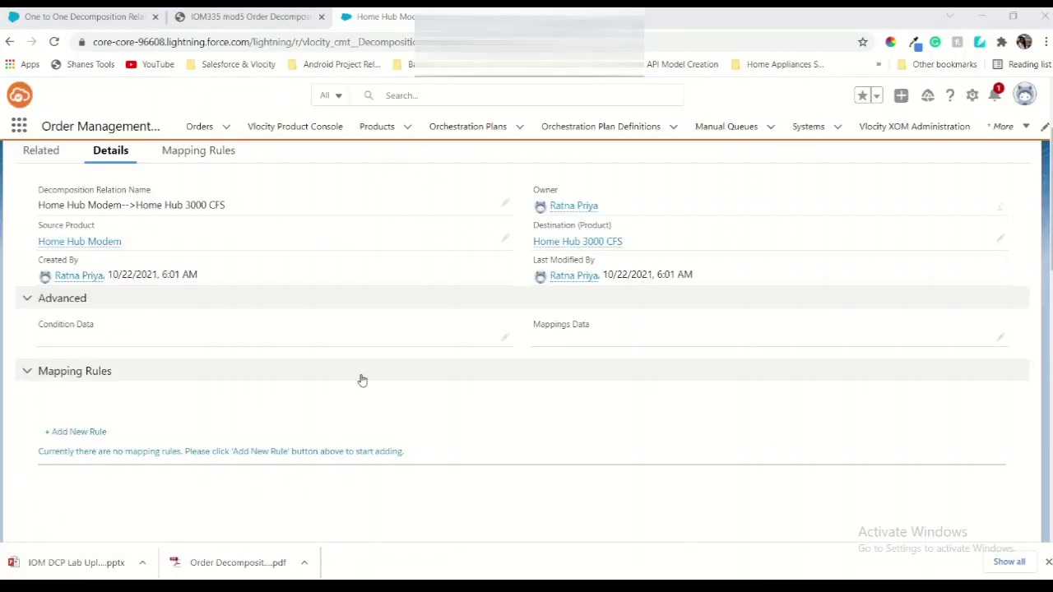
scroll(334, 445, down, 1)
scroll(335, 449, down, 2)
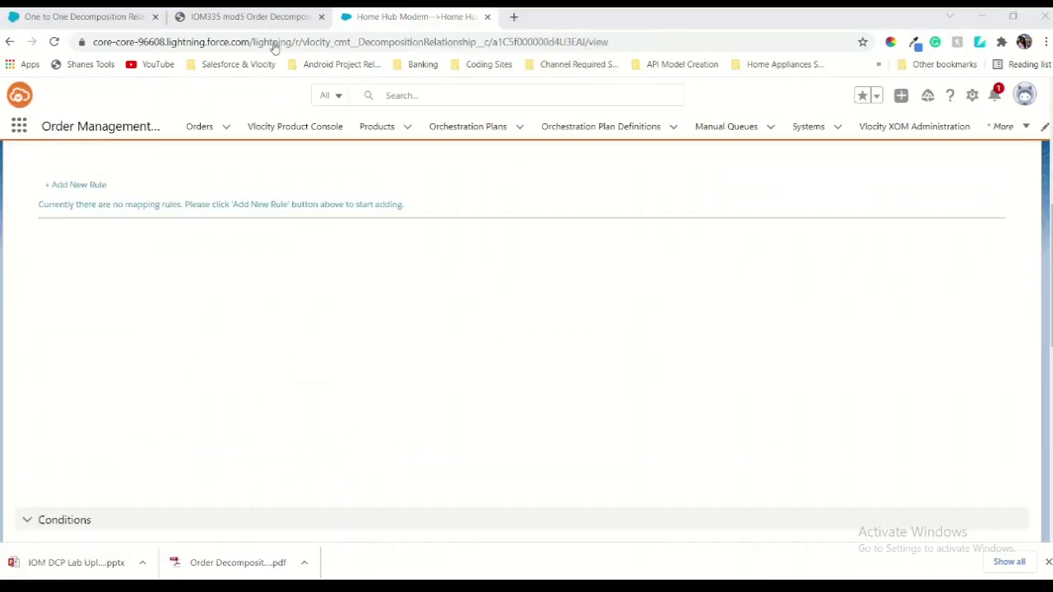
scroll(269, 297, up, 5)
click(262, 10)
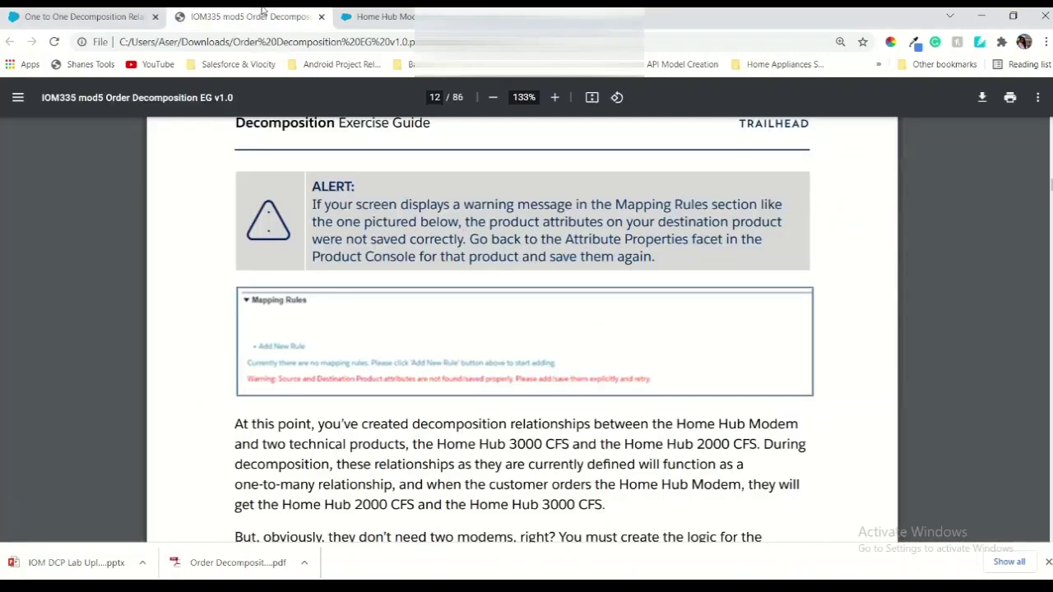
scroll(329, 247, down, 1)
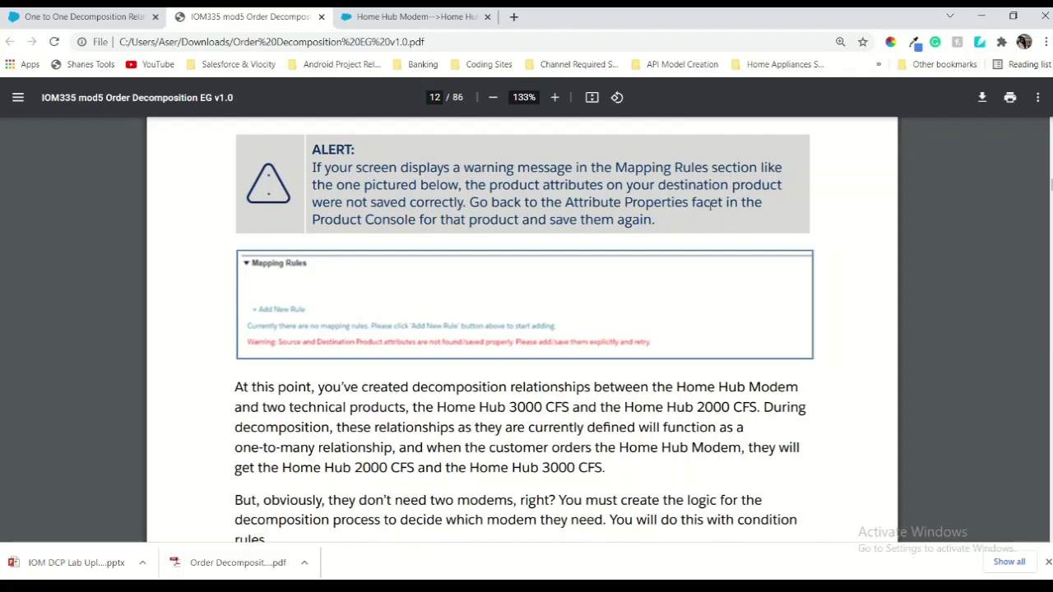
click(452, 18)
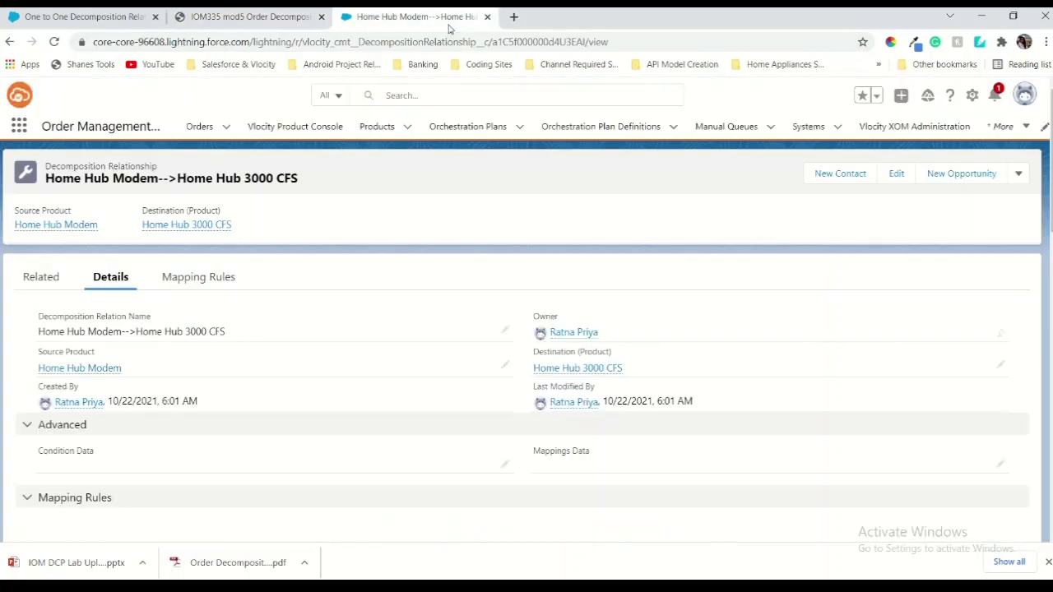
scroll(237, 503, down, 1)
scroll(237, 503, down, 3)
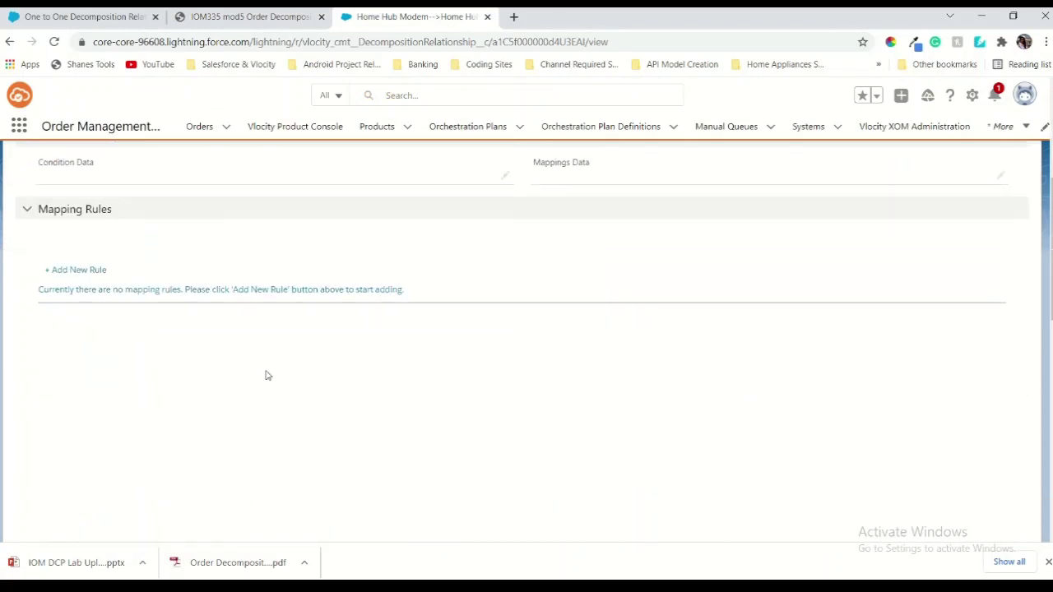
scroll(272, 230, up, 3)
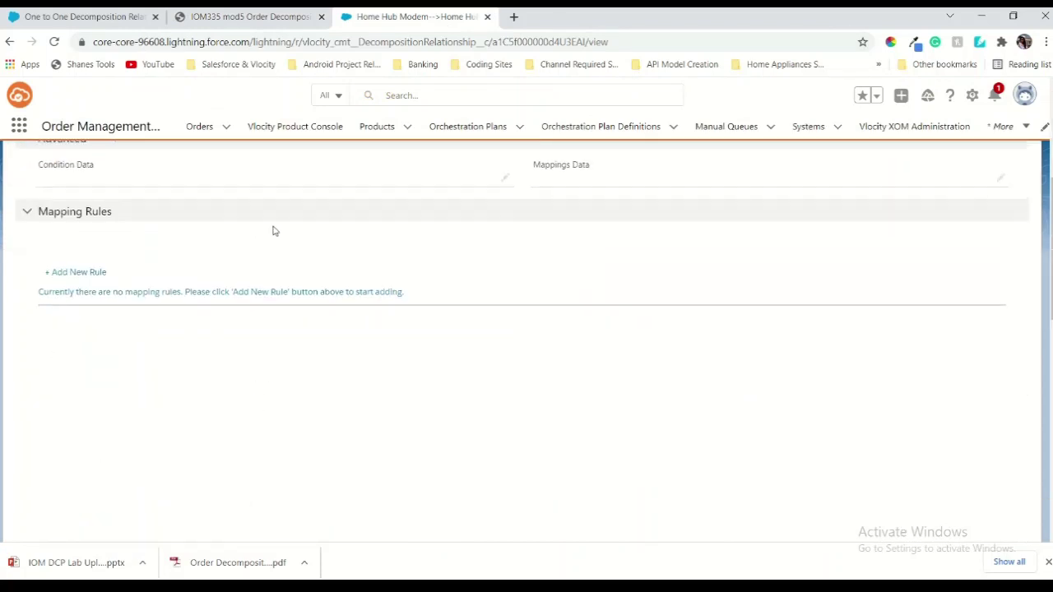
Open the Vlocity Product Console from the decomposition relationship page and search the products for "home"
scroll(276, 374, down, 2)
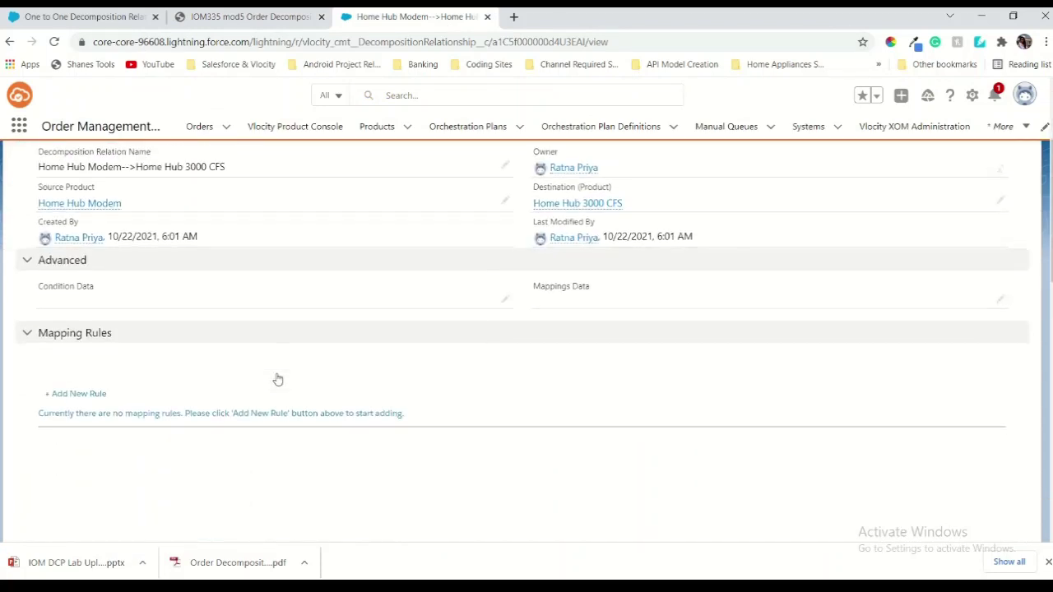
scroll(276, 378, up, 3)
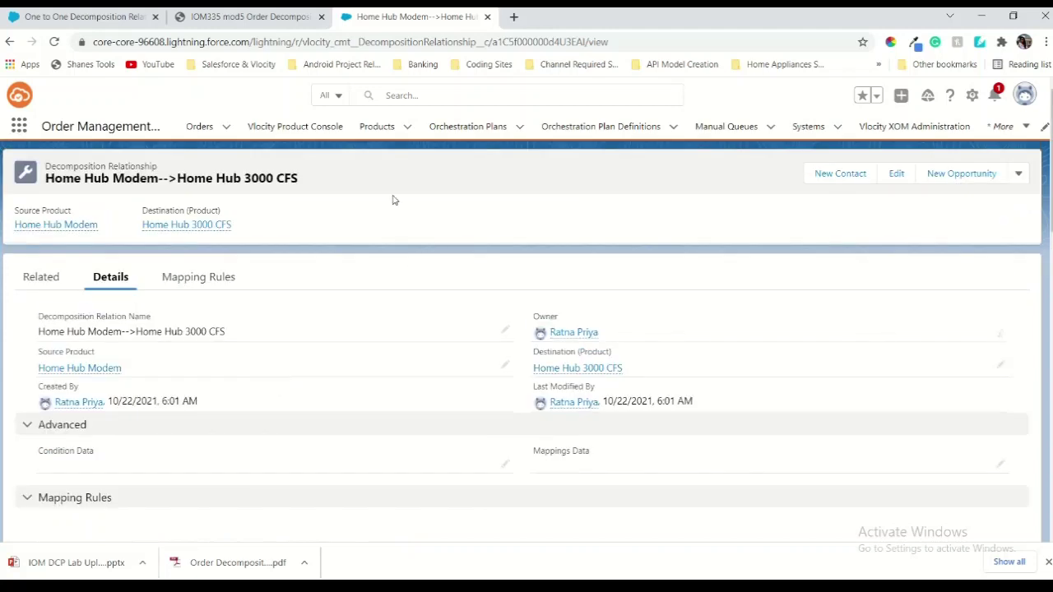
click(321, 132)
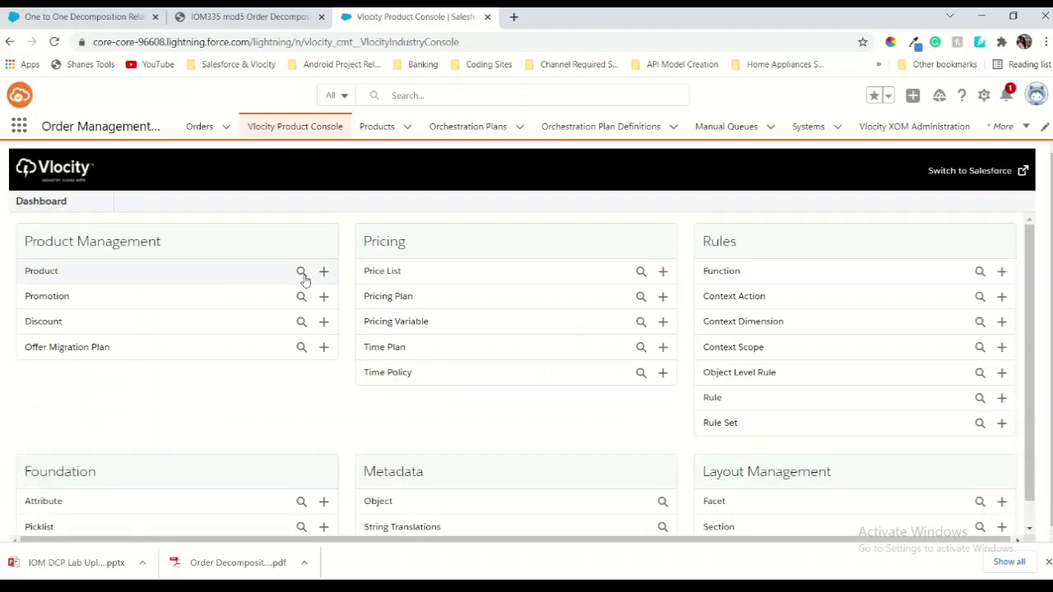
click(303, 279)
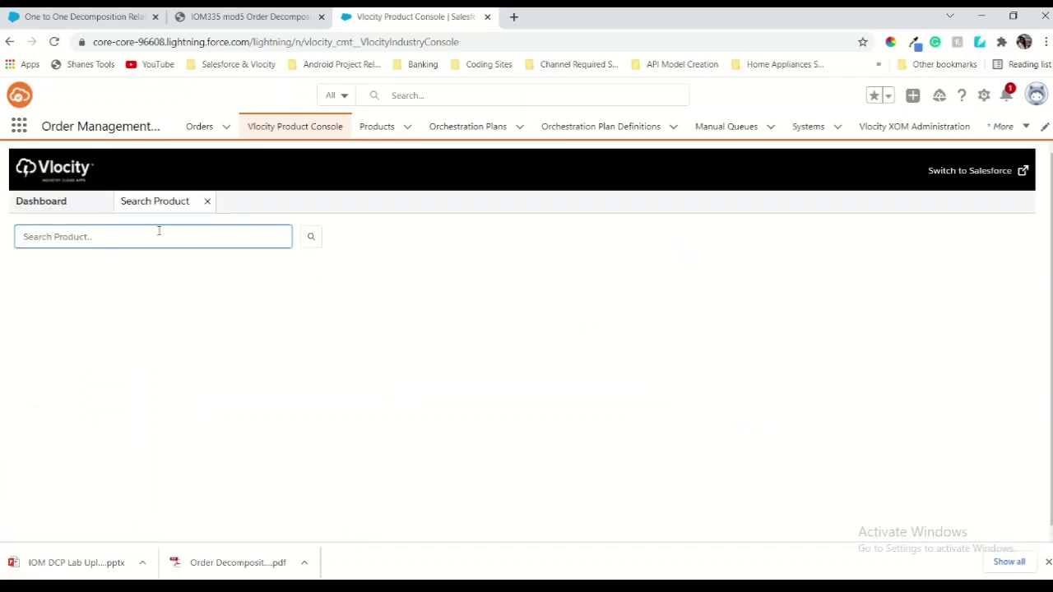
click(159, 231)
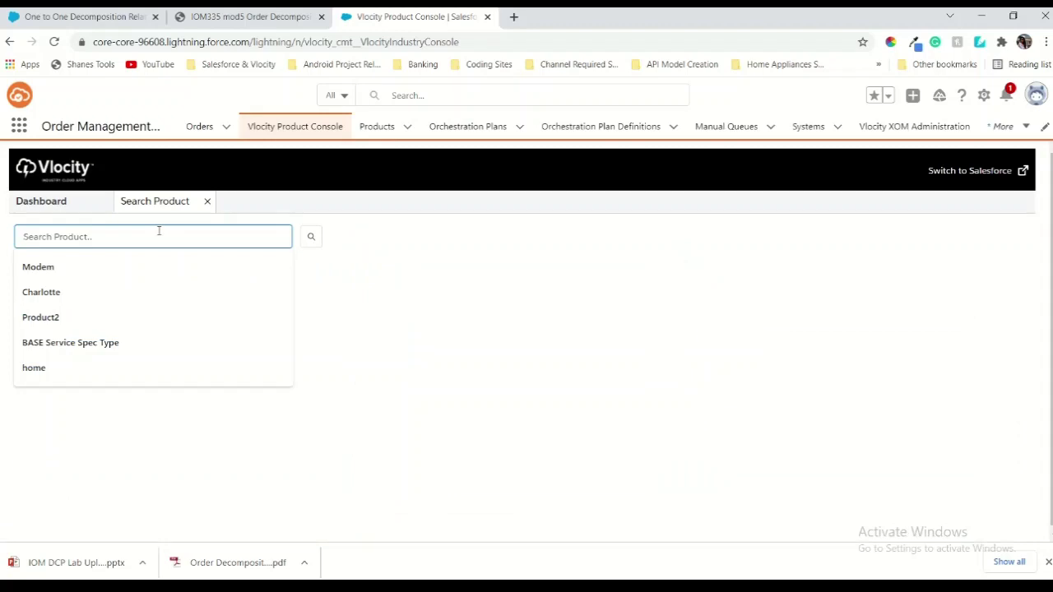
text(ome)
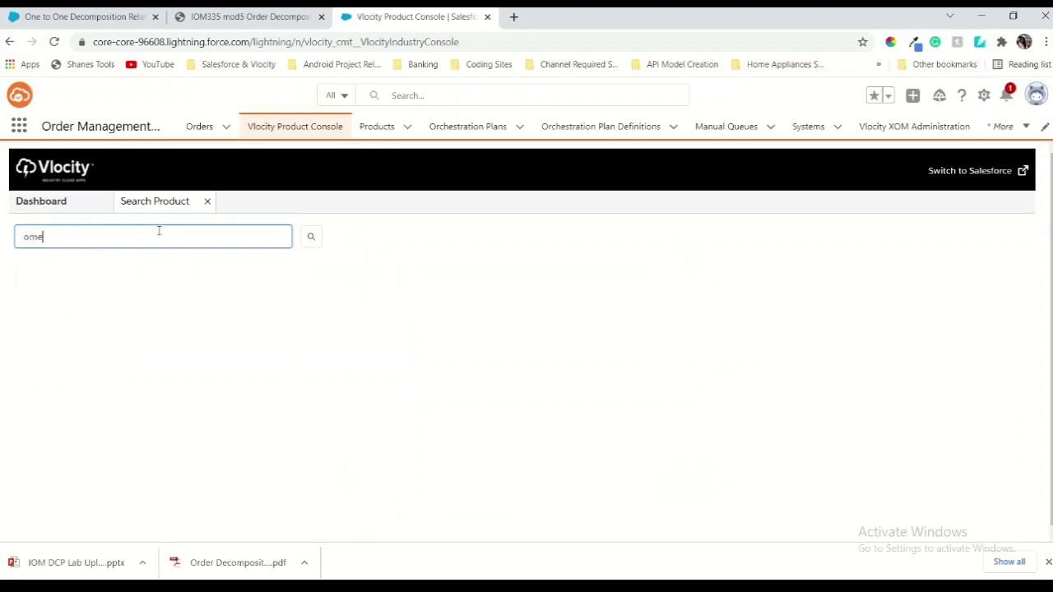
key(BackSpace)
key(BackSpace)
text(h)
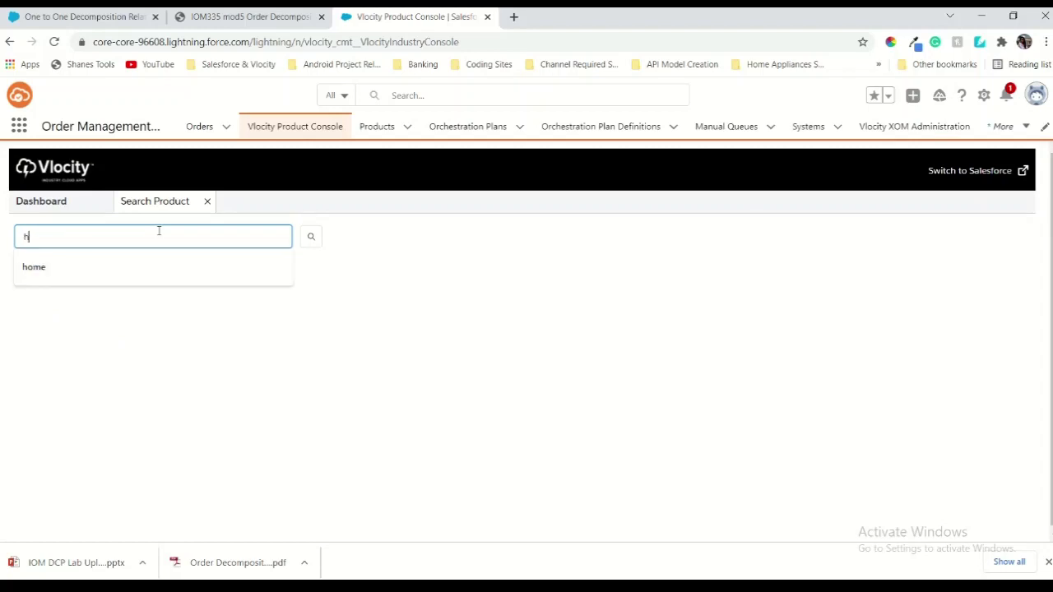
text(me)
key(BackSpace)
text(ome)
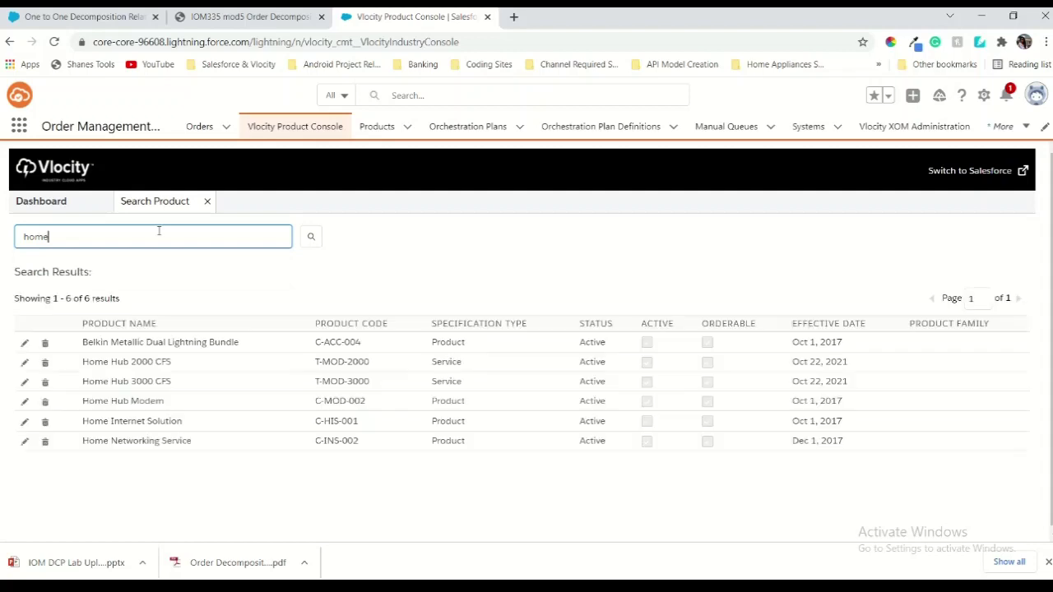
Open Home Hub 3000 CFS's Attribute Properties, review the Modem Standard attribute's metadata, and save it again
click(121, 381)
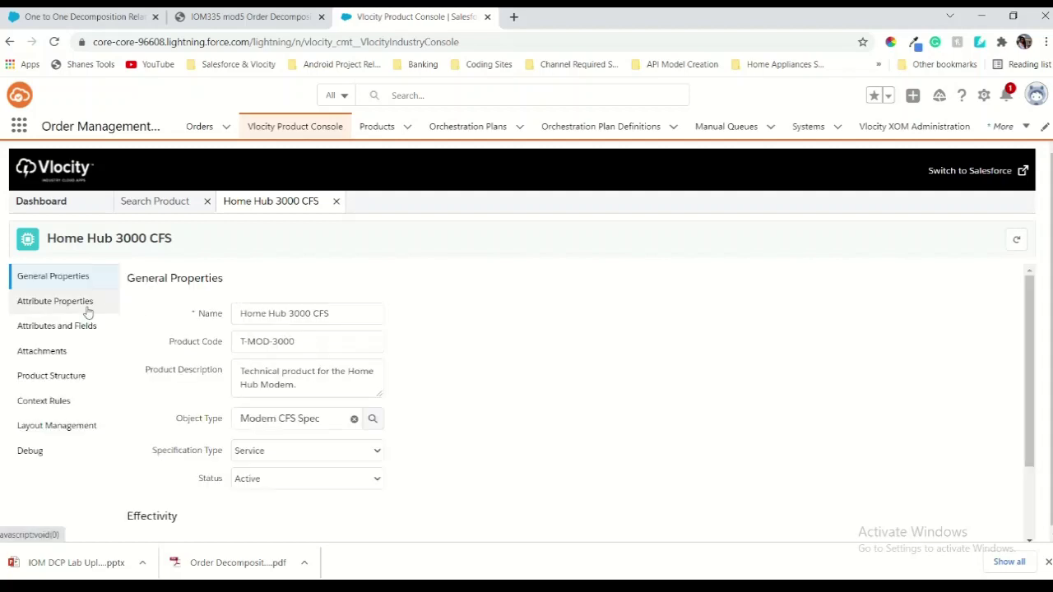
click(86, 305)
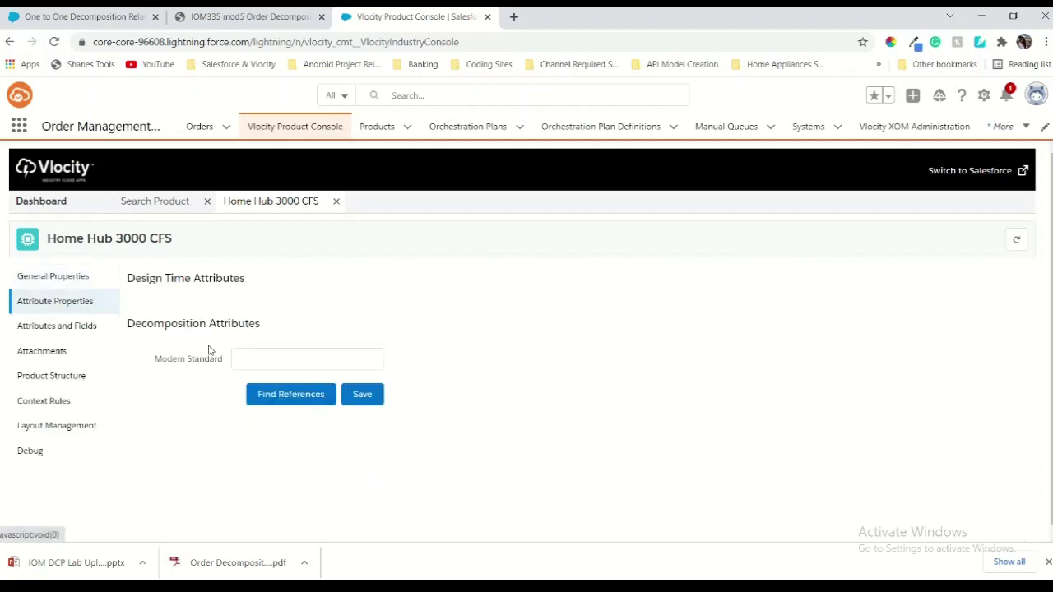
click(403, 358)
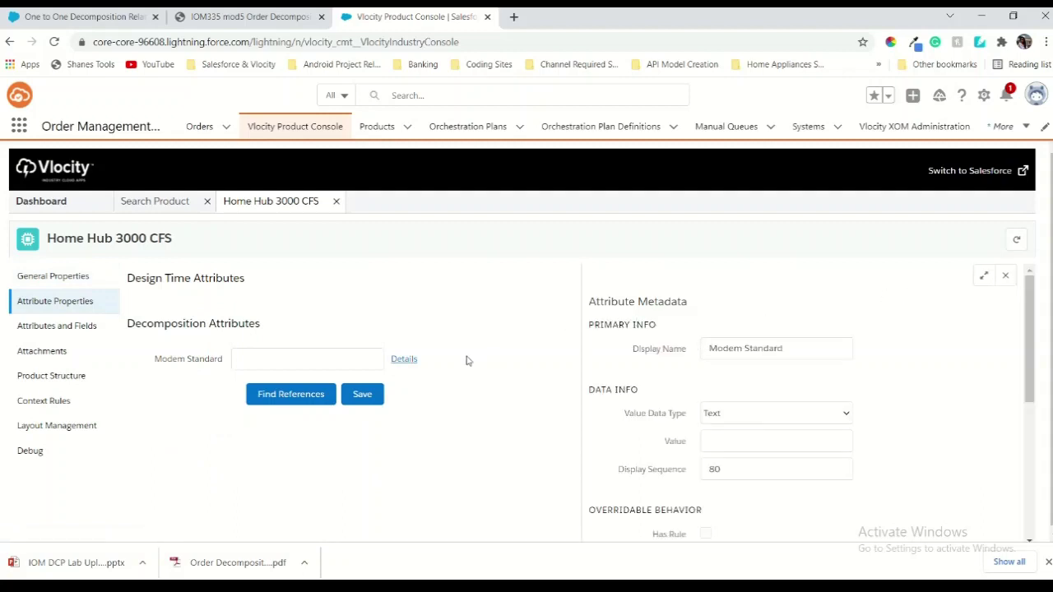
scroll(822, 412, down, 3)
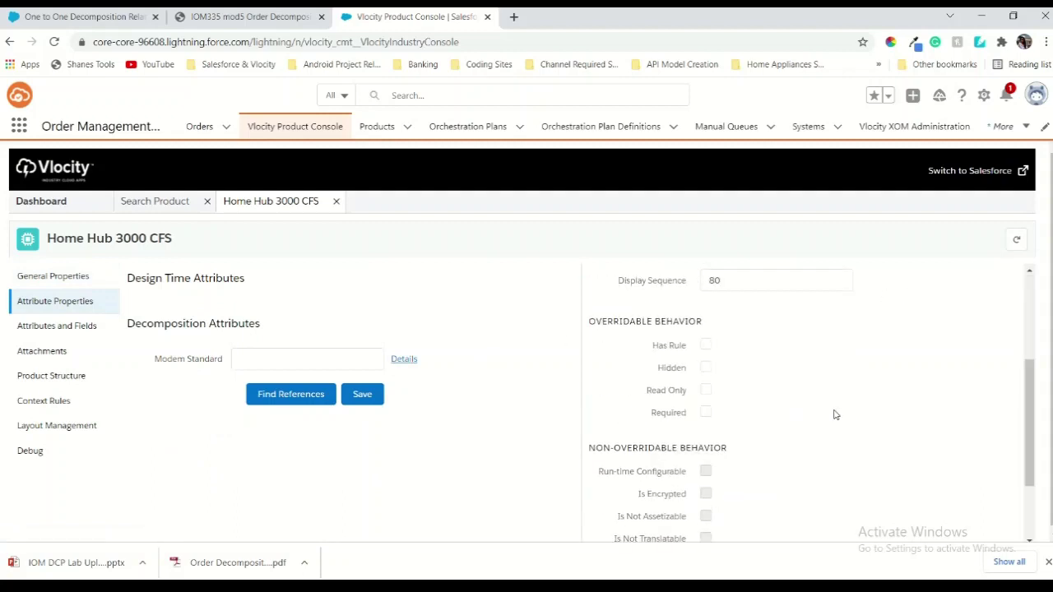
scroll(839, 426, up, 2)
scroll(839, 426, up, 1)
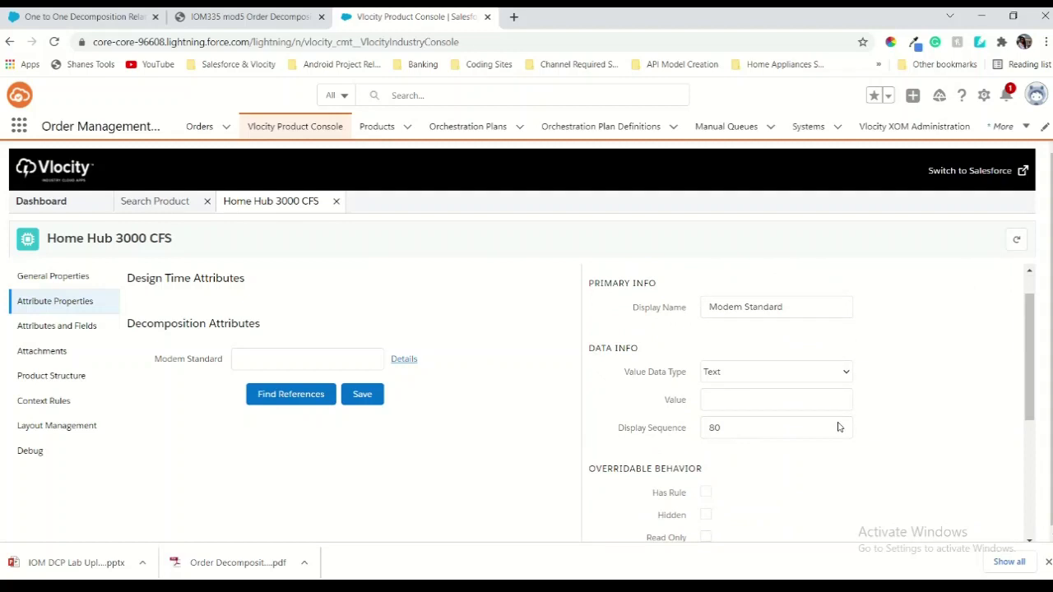
scroll(839, 427, up, 1)
scroll(839, 425, down, 5)
scroll(839, 425, up, 4)
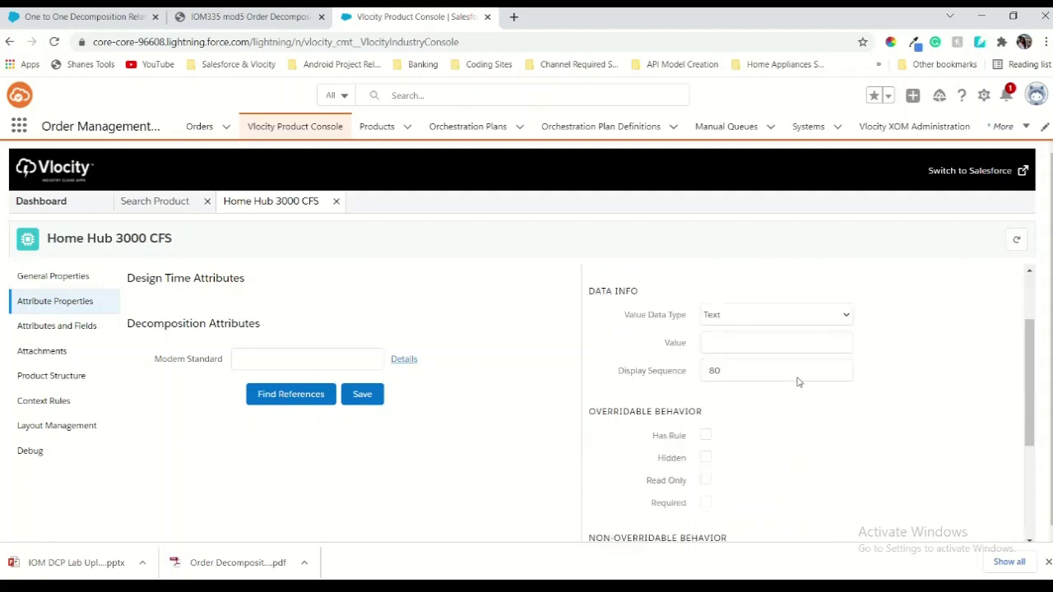
scroll(683, 428, down, 2)
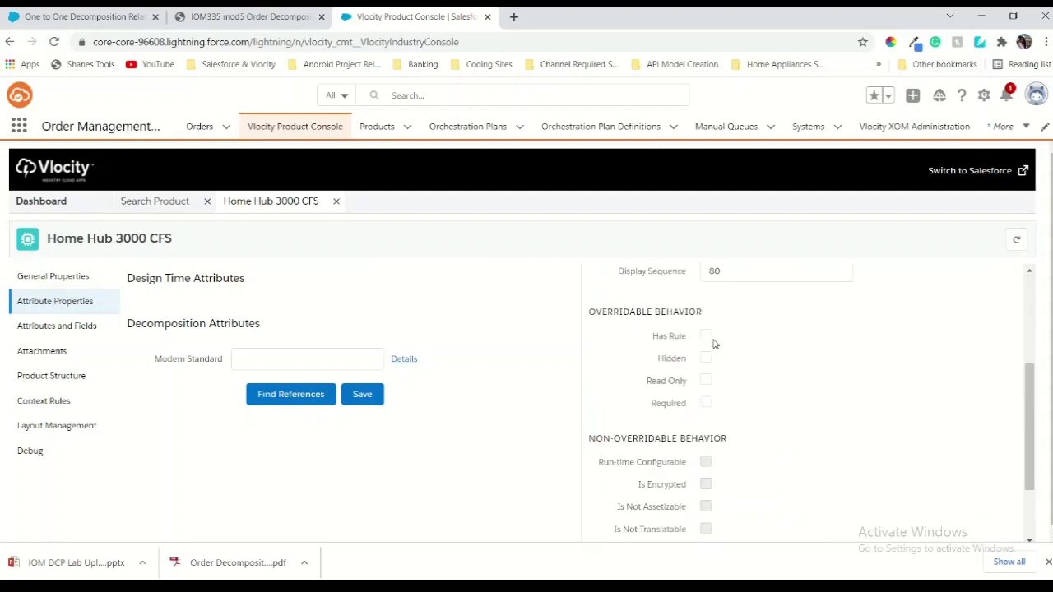
scroll(714, 421, down, 2)
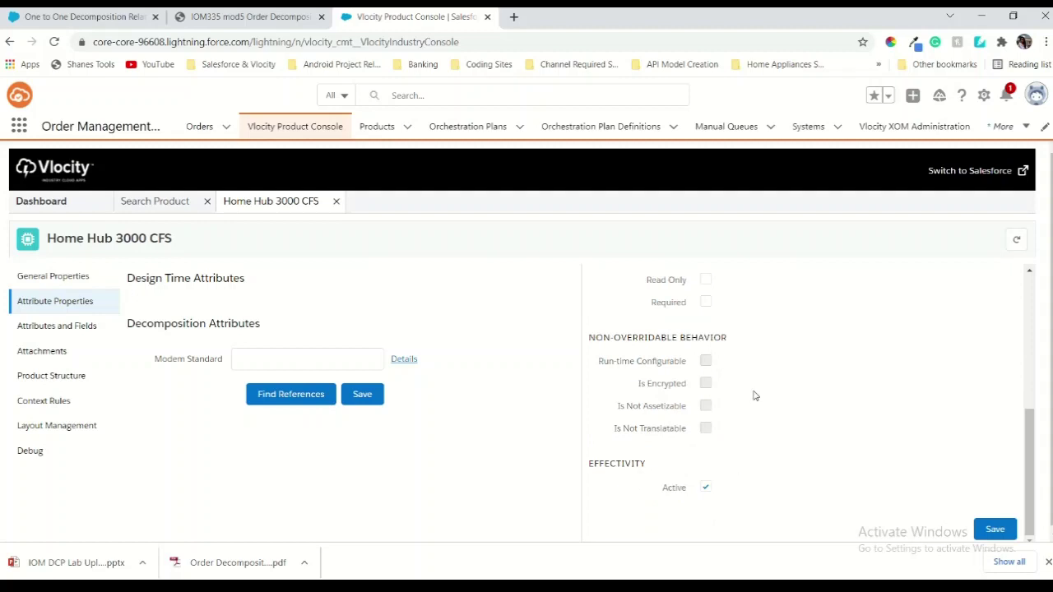
scroll(754, 394, up, 2)
scroll(754, 394, down, 2)
click(994, 531)
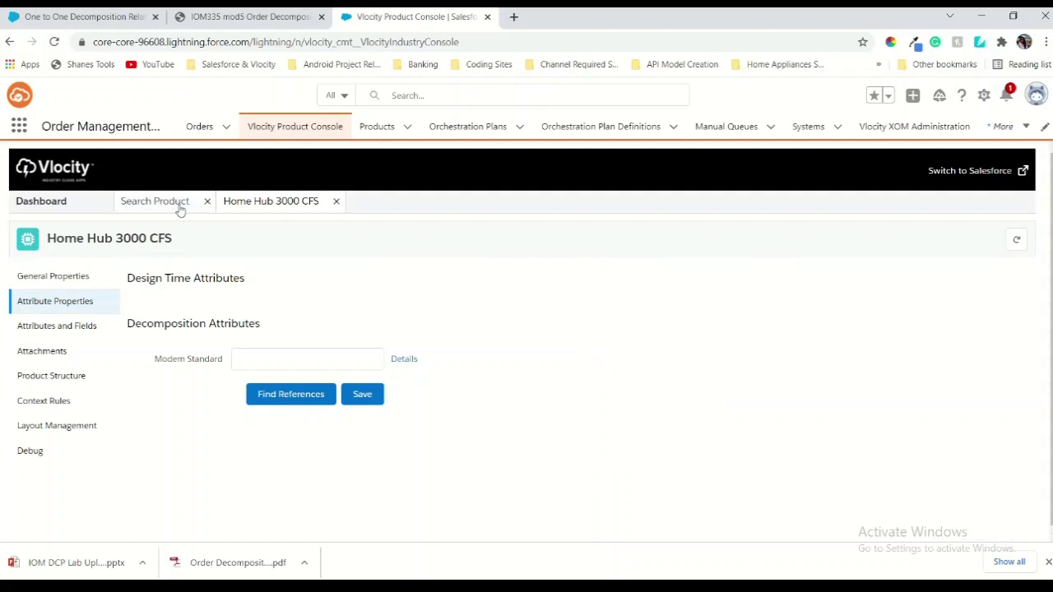
Close the product and search tabs, return to the Home Hub Modem-->Home Hub 3000 CFS relationship, and recheck its Mapping Rules and Conditions sections
click(335, 204)
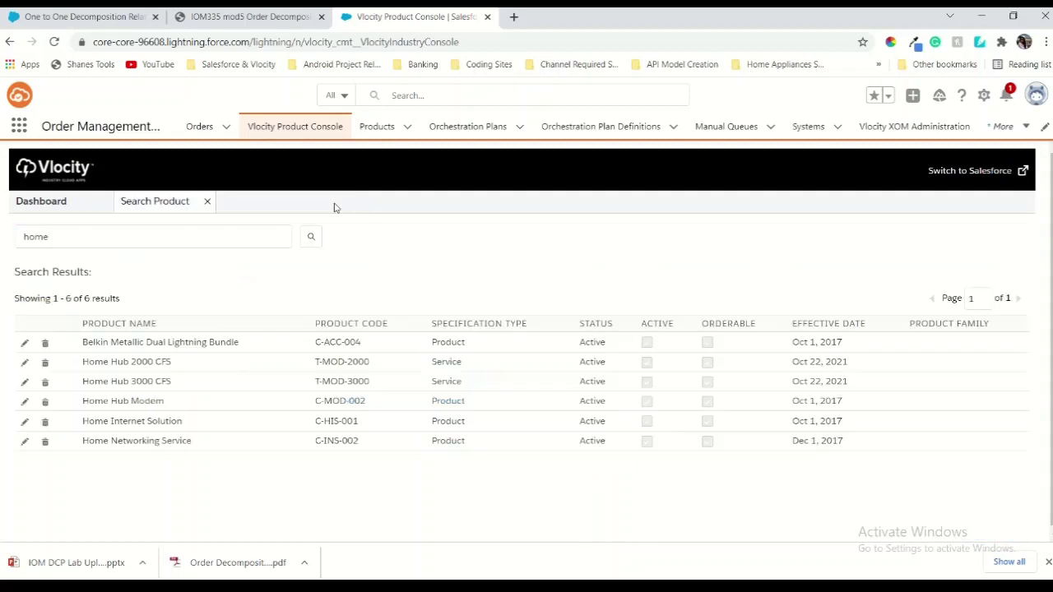
click(209, 202)
click(9, 42)
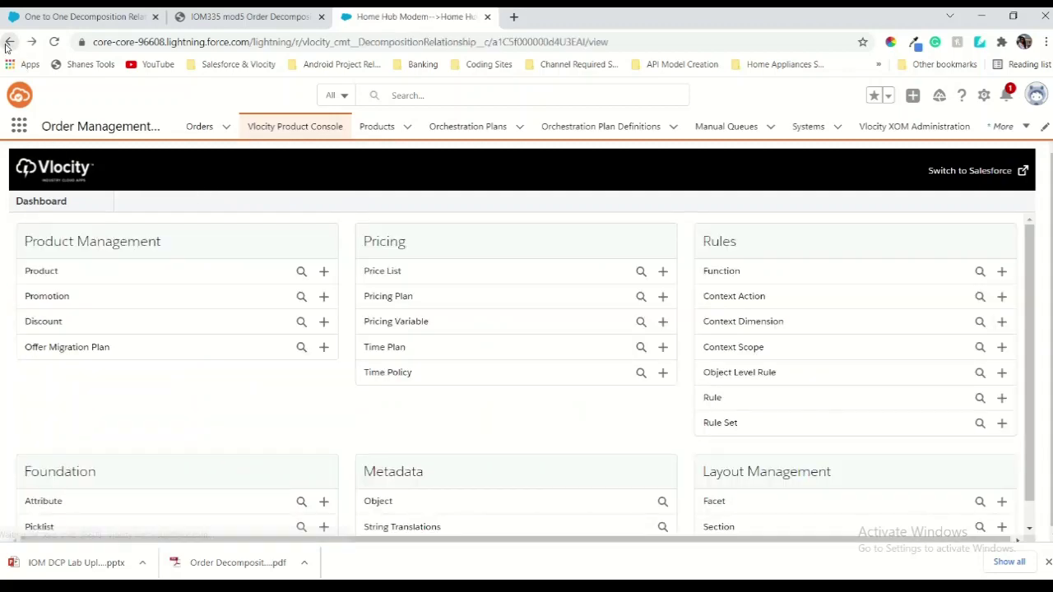
click(9, 42)
click(33, 42)
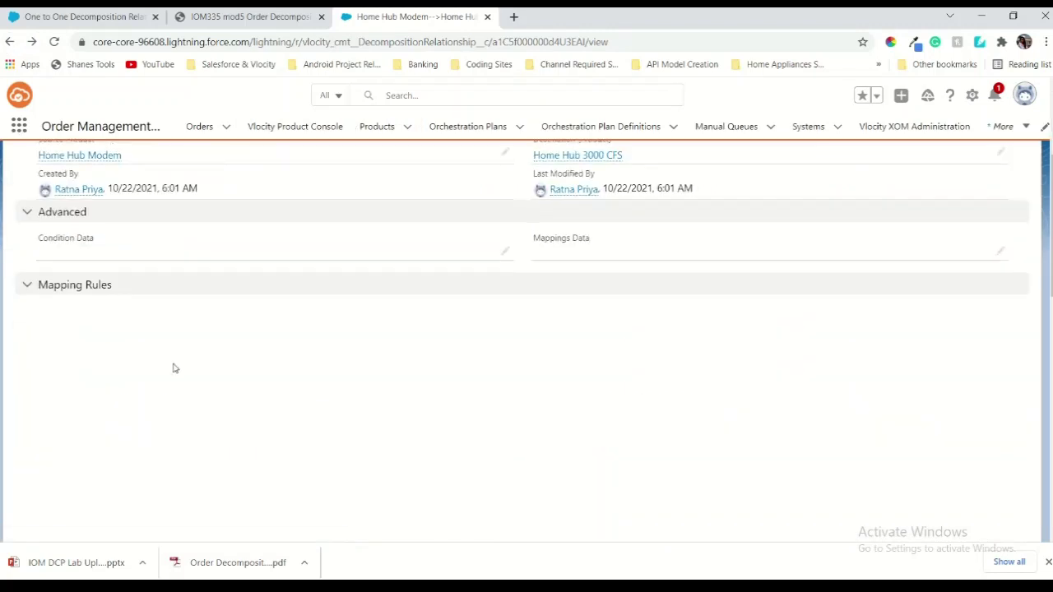
scroll(172, 367, down, 5)
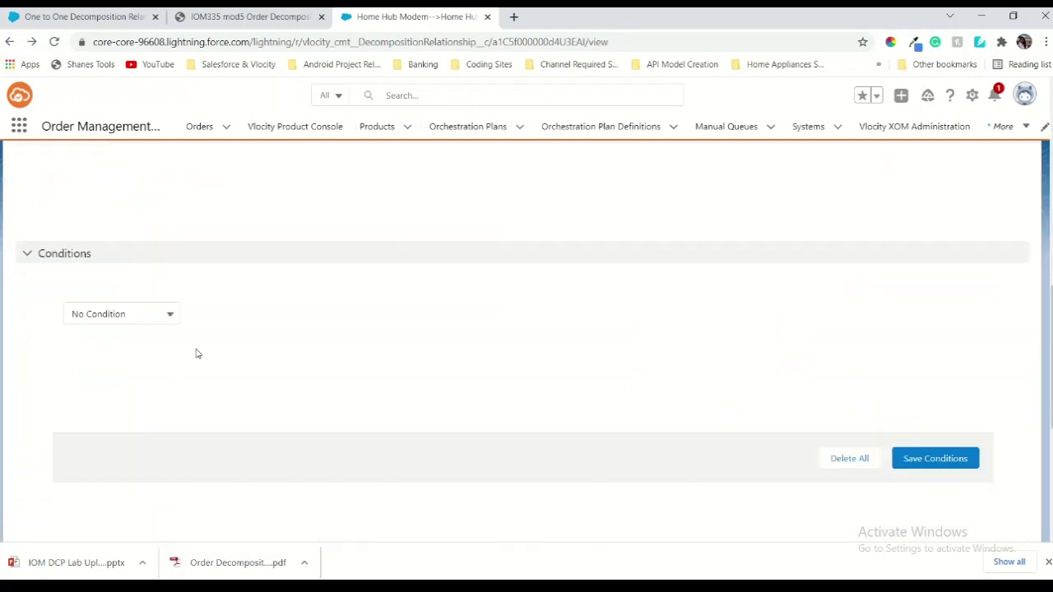
scroll(172, 405, down, 4)
scroll(173, 404, up, 5)
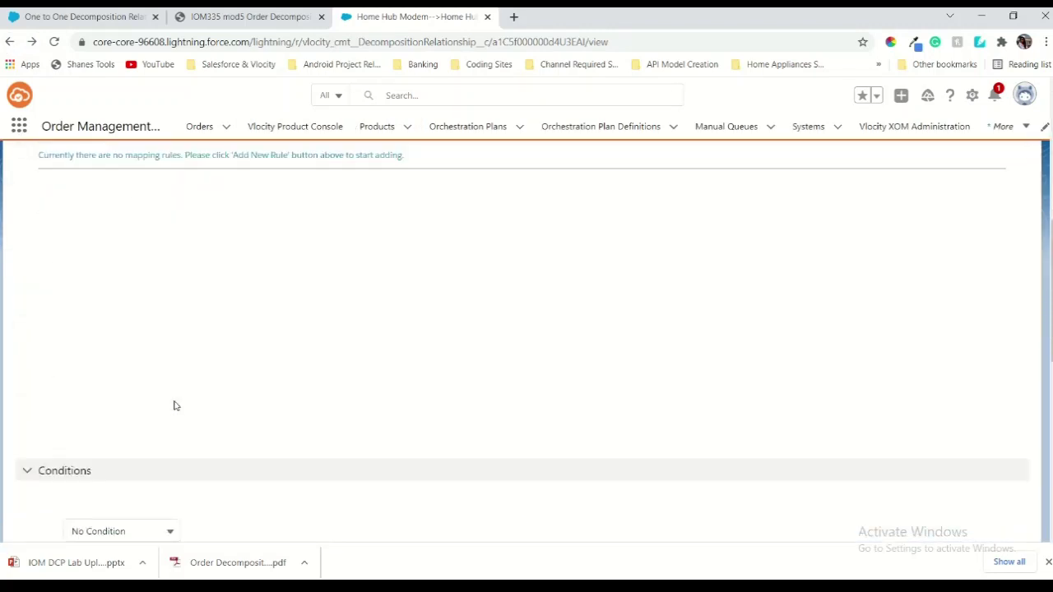
Read the exercise guide's explanation of condition rules on pages 12 and 13, including the note on Grade picklist values
click(276, 20)
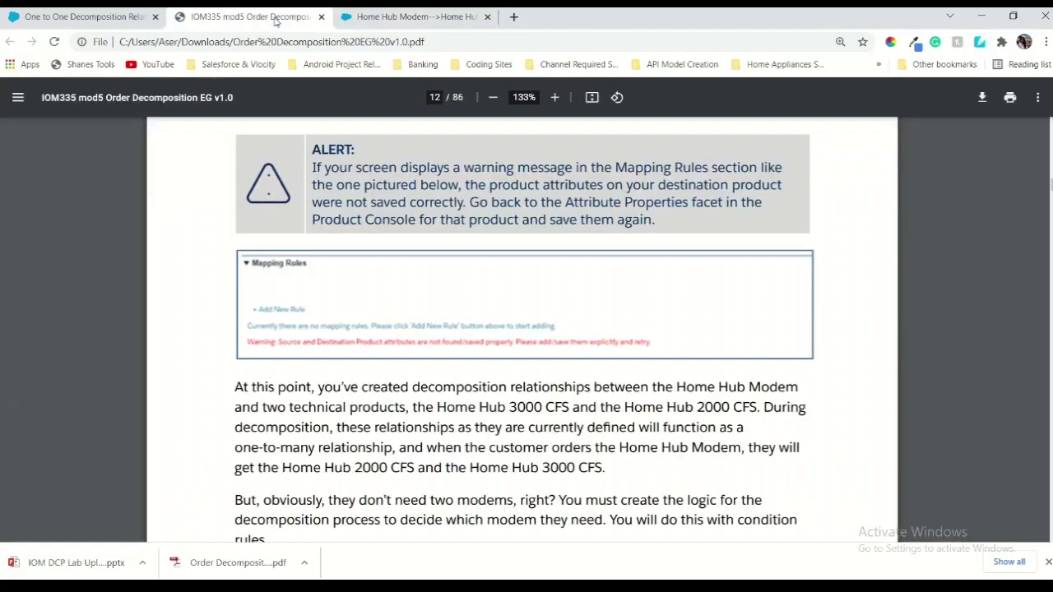
scroll(431, 265, down, 2)
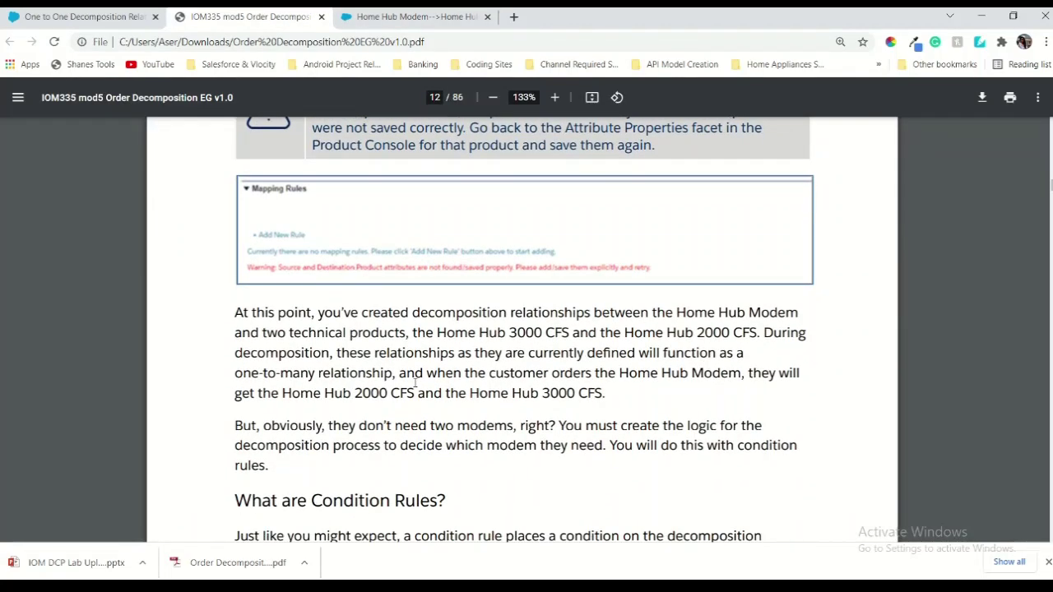
scroll(415, 383, down, 10)
scroll(414, 382, down, 10)
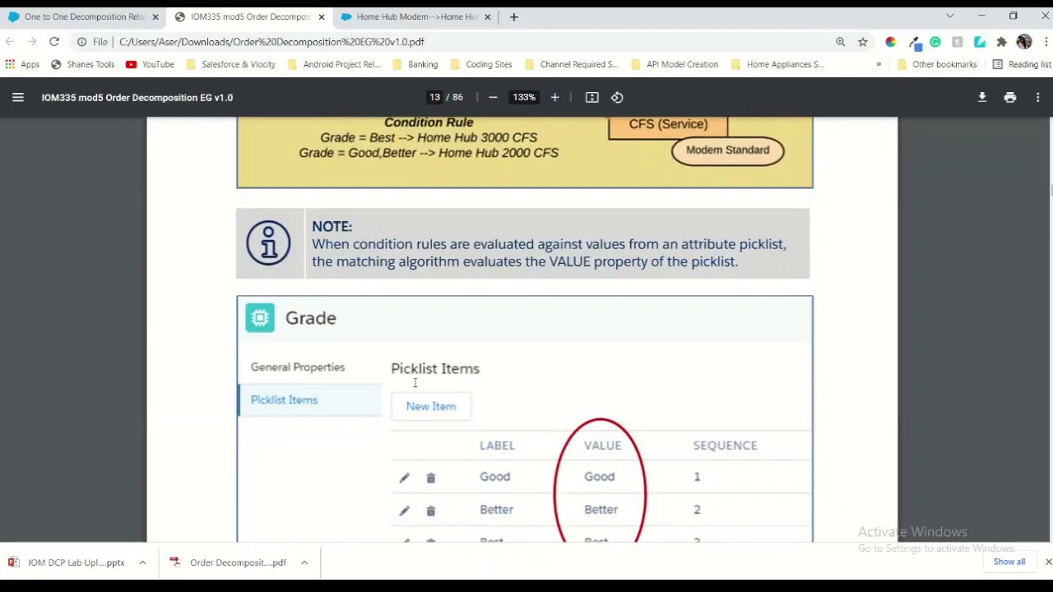
scroll(414, 382, up, 3)
ctrl+scroll(415, 383, down, 3)
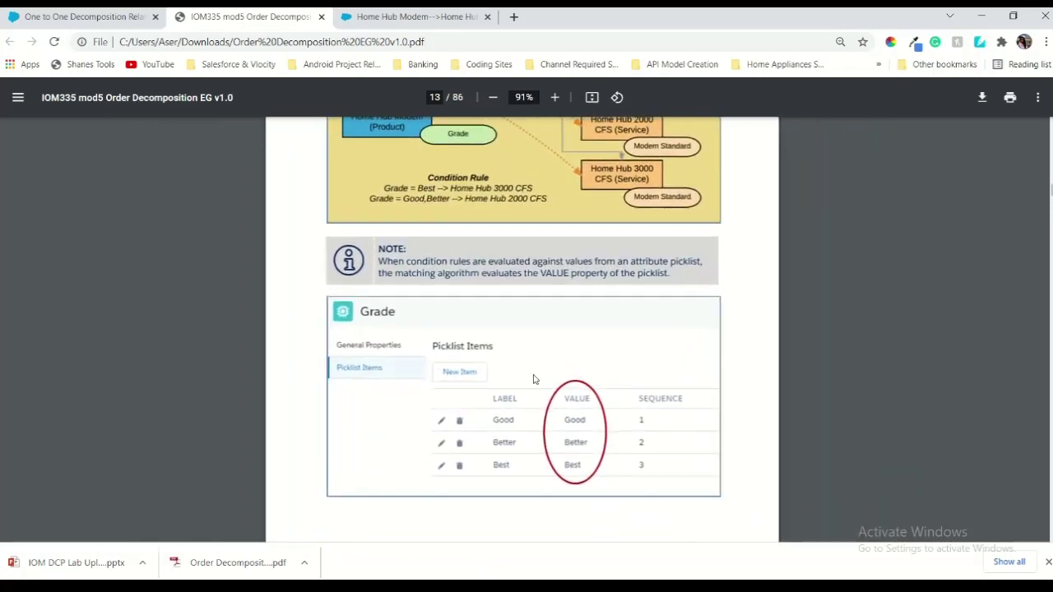
scroll(525, 374, down, 2)
scroll(533, 379, down, 3)
scroll(533, 380, down, 4)
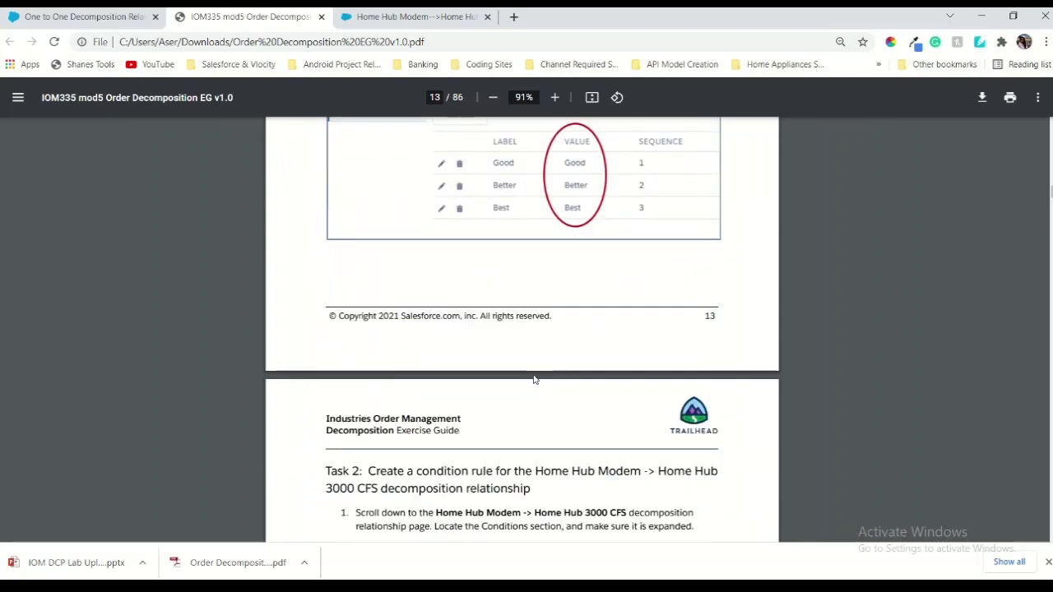
Read Task 2 steps 1 and 2 in the exercise guide and set the relationship's condition to AND in Salesforce
ctrl+scroll(516, 300, up, 1)
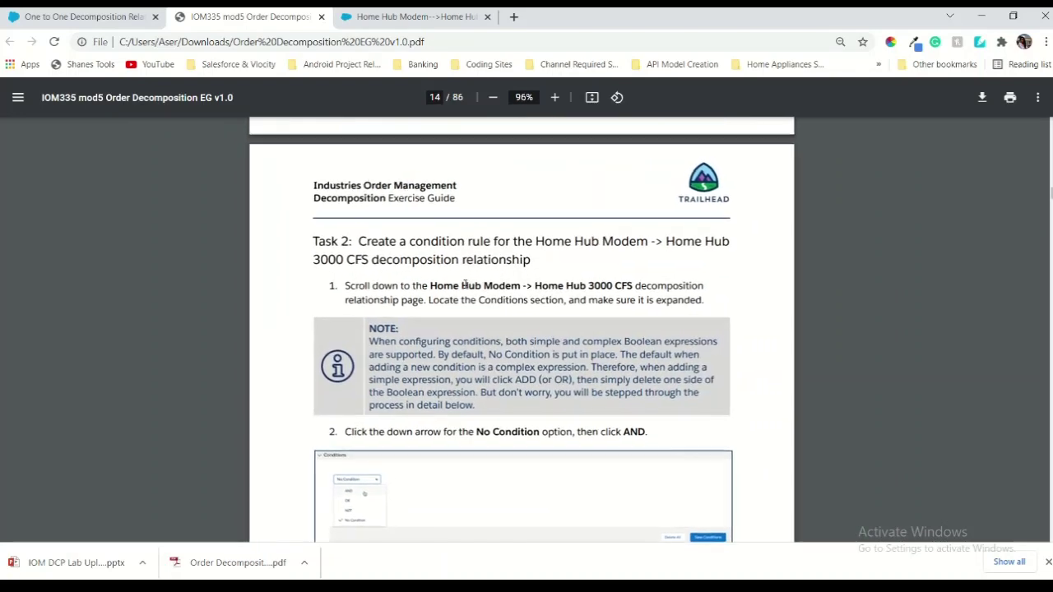
ctrl+scroll(645, 195, up, 5)
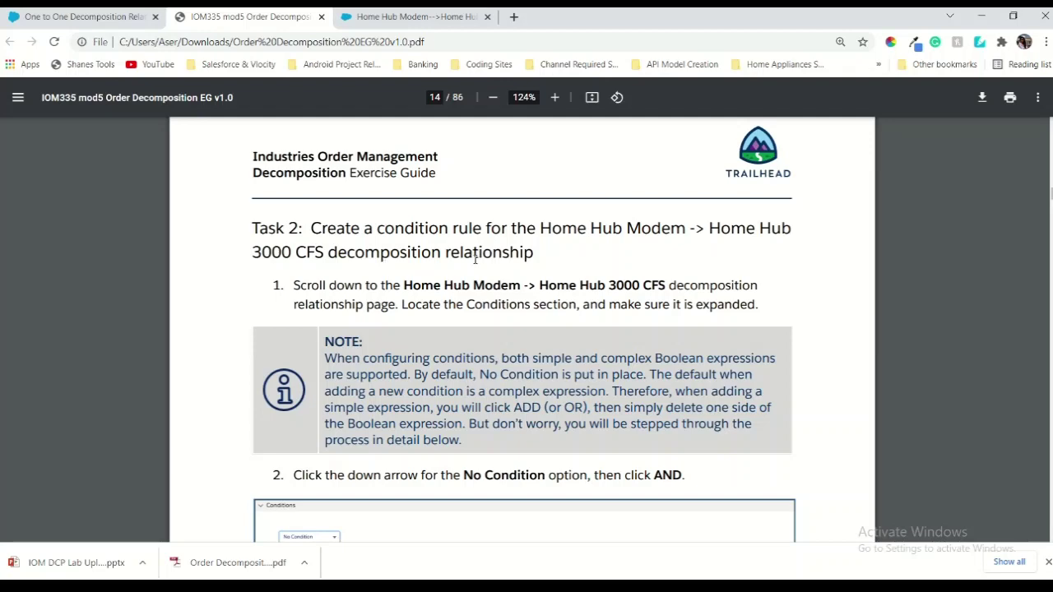
scroll(442, 329, down, 1)
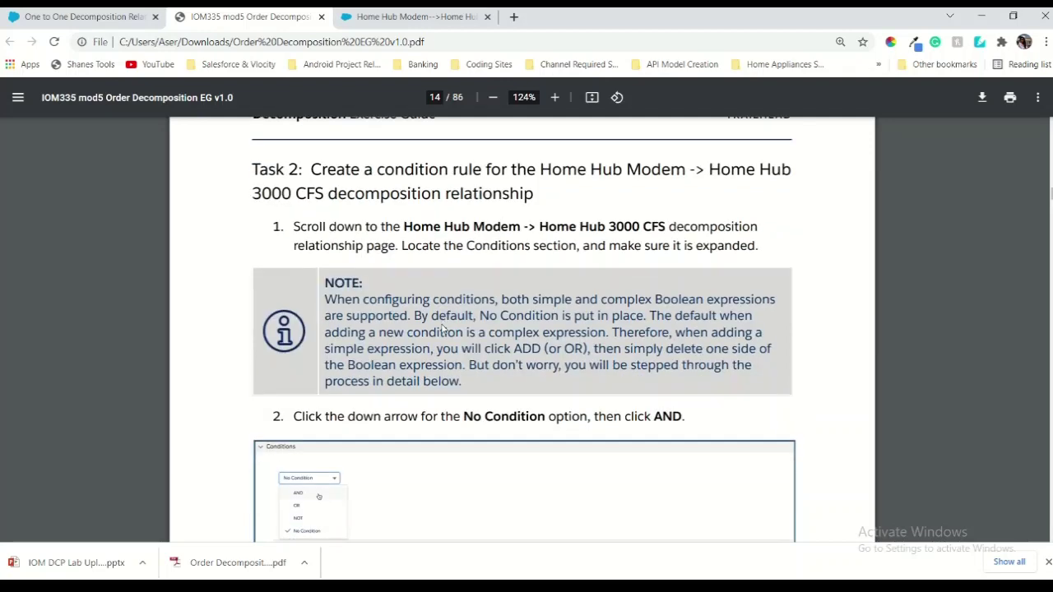
scroll(496, 366, down, 1)
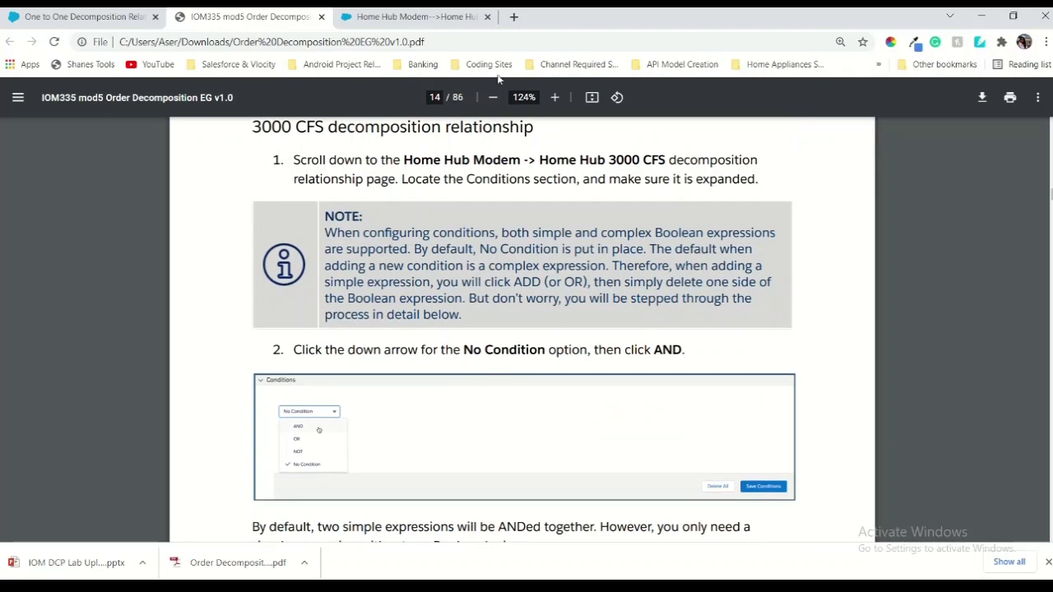
click(458, 29)
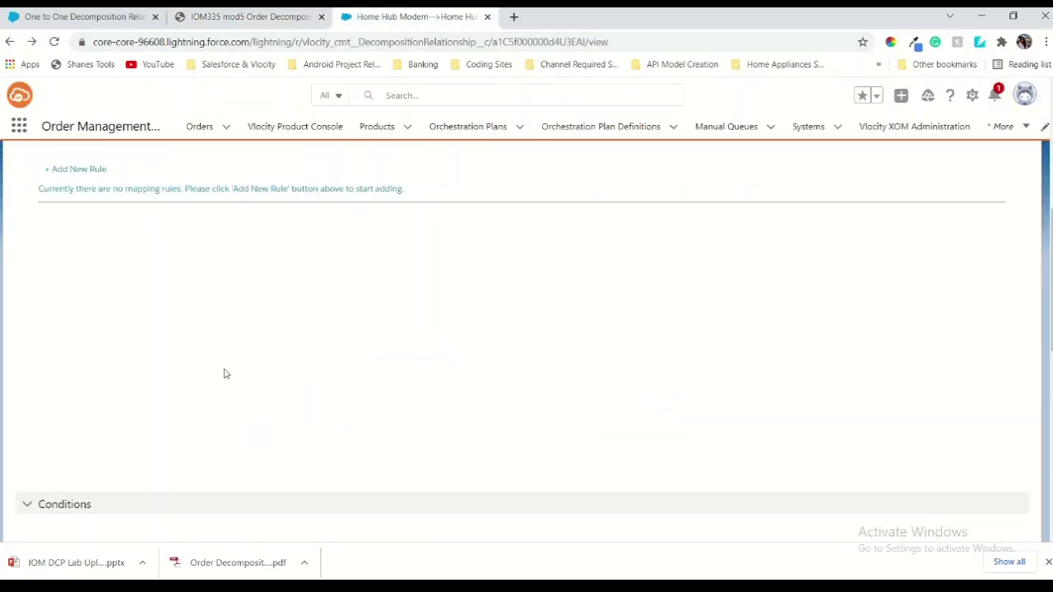
scroll(223, 371, down, 4)
click(136, 267)
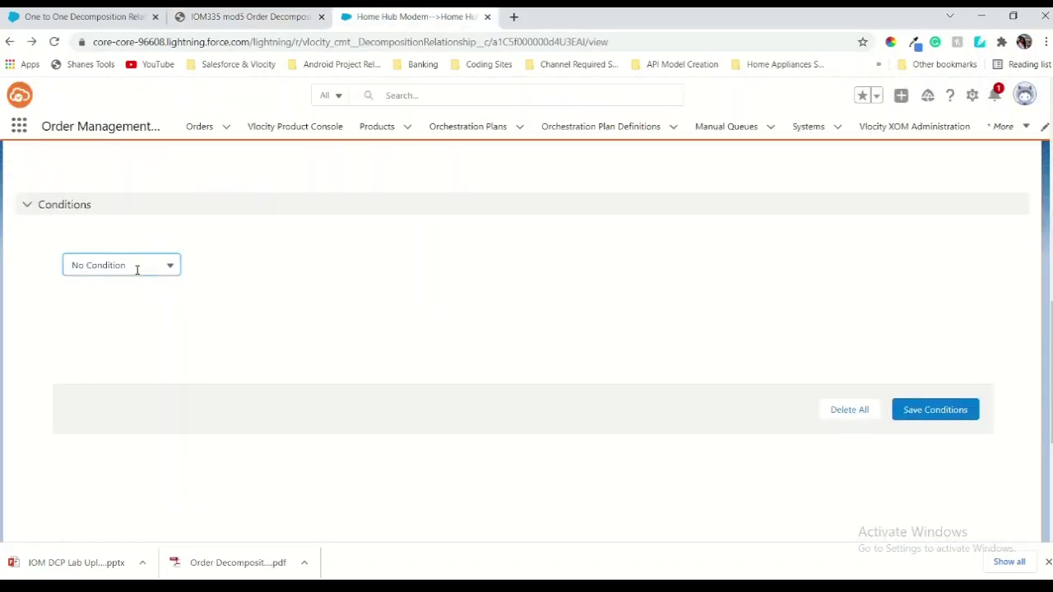
click(109, 299)
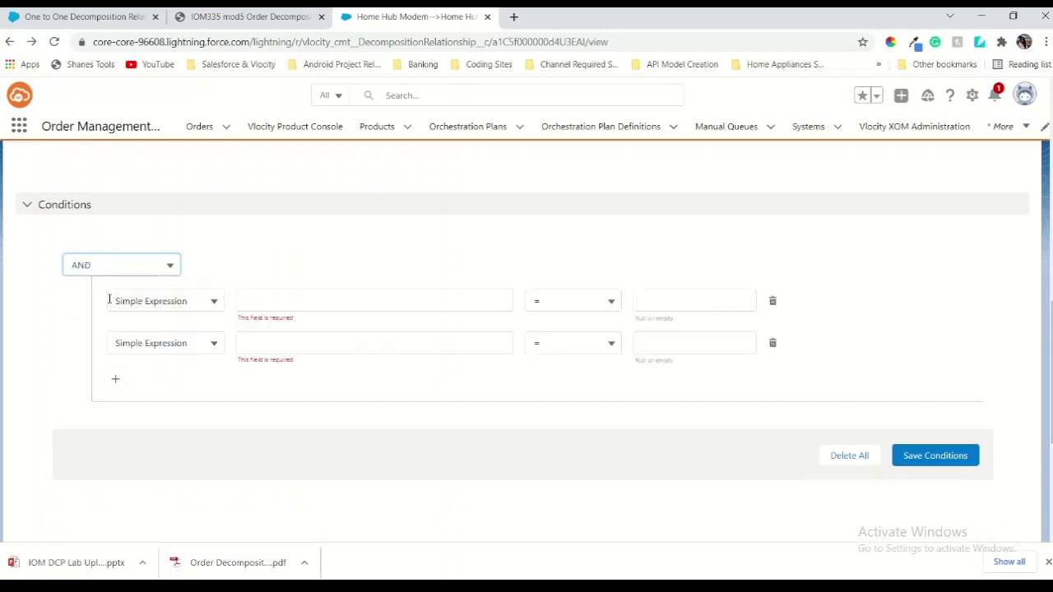
Read pages 14 and 15 of the exercise guide on removing a simple expression and choosing the condition's attribute, steps 3 to 5
click(215, 18)
scroll(421, 394, down, 3)
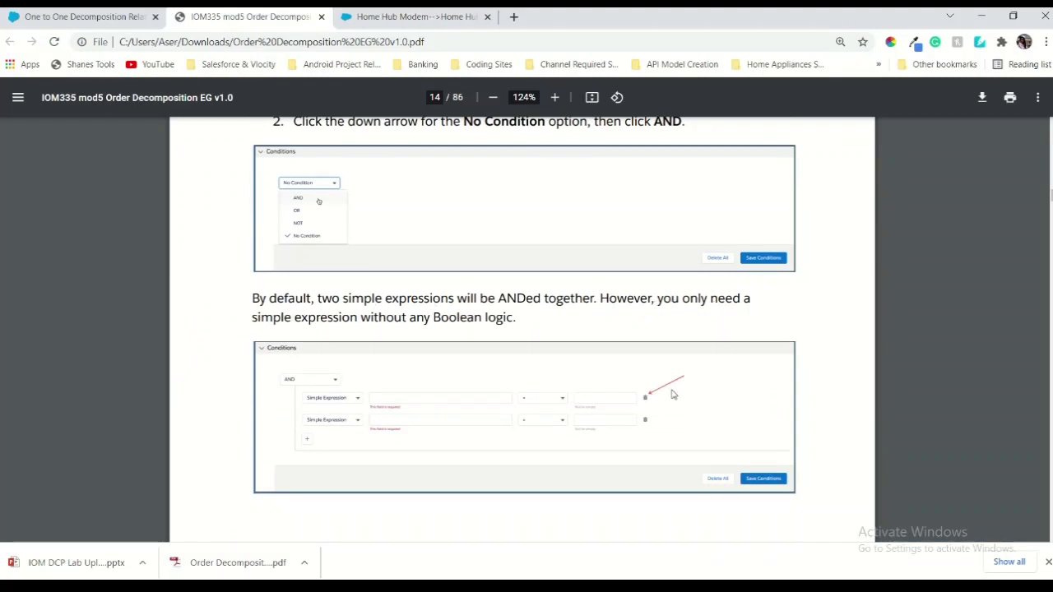
scroll(672, 394, down, 1)
scroll(672, 394, down, 1)
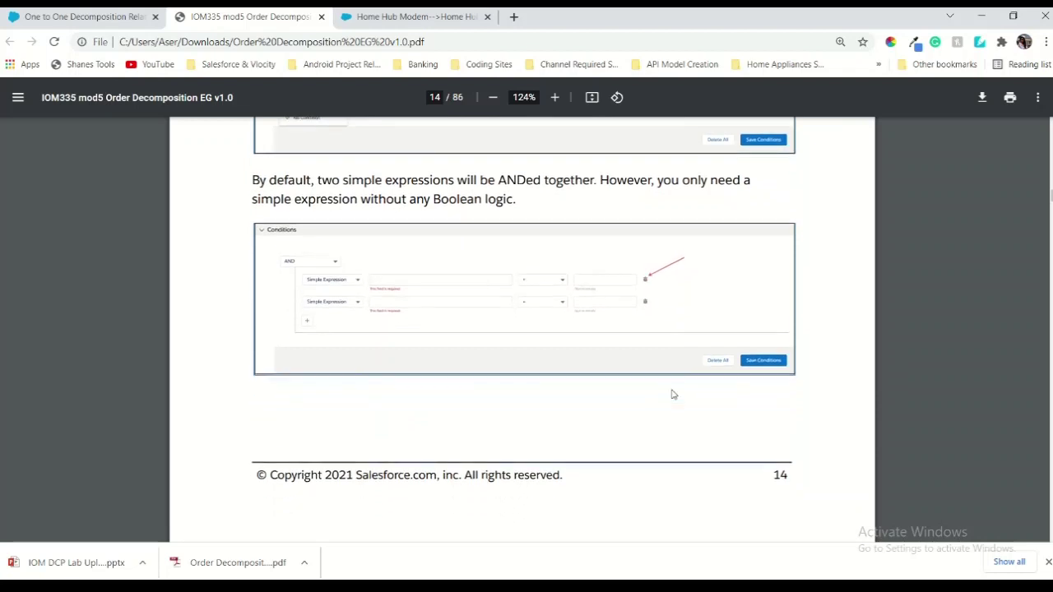
scroll(672, 394, down, 1)
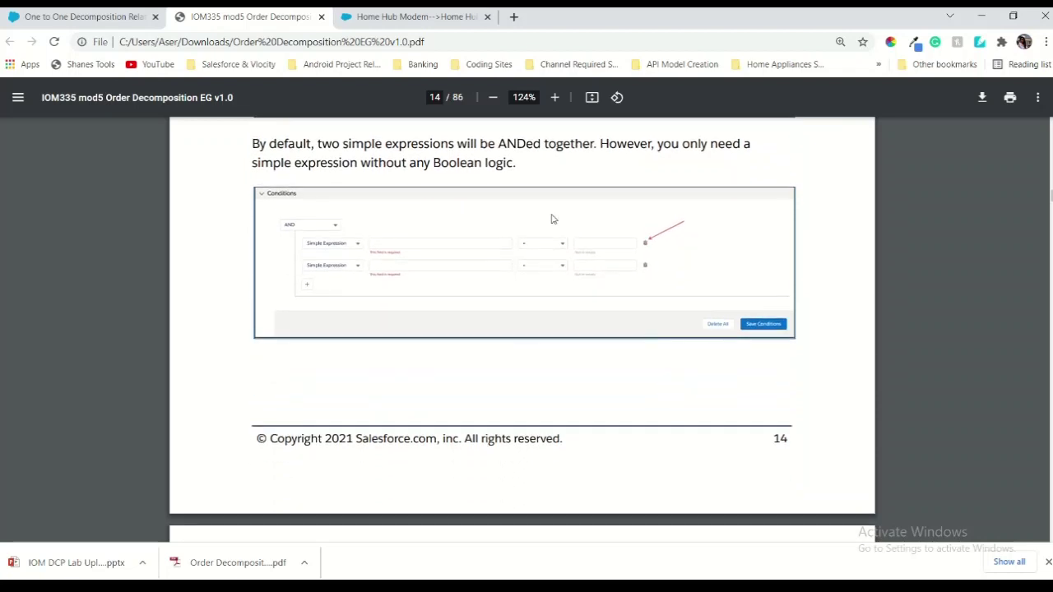
scroll(489, 353, down, 1)
scroll(489, 354, up, 1)
scroll(489, 354, down, 4)
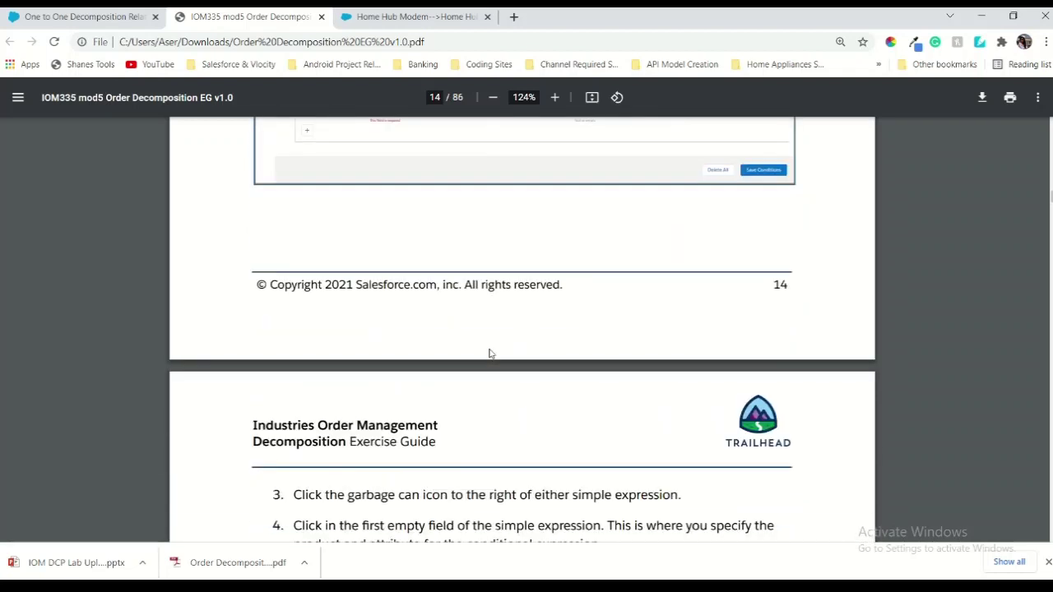
scroll(488, 352, down, 3)
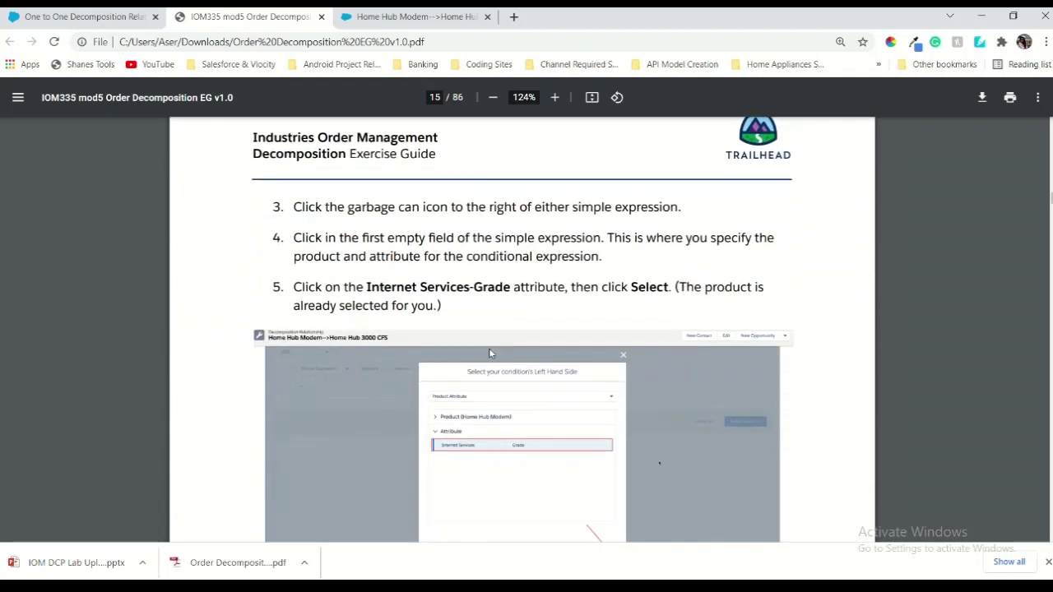
scroll(445, 389, down, 1)
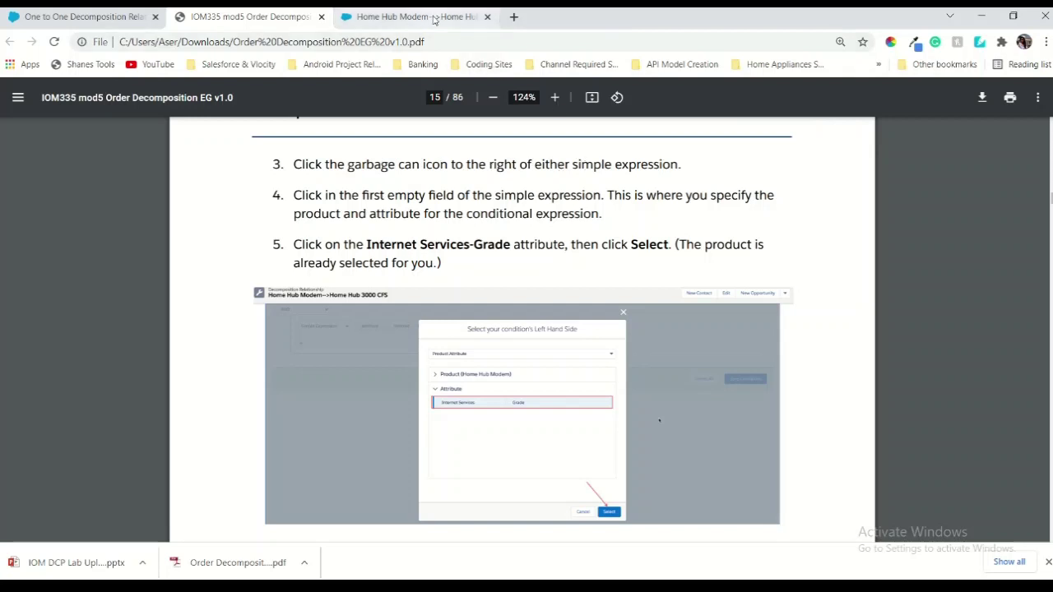
Return to the relationship in Salesforce and delete the second simple expression from the AND condition
click(384, 16)
click(250, 16)
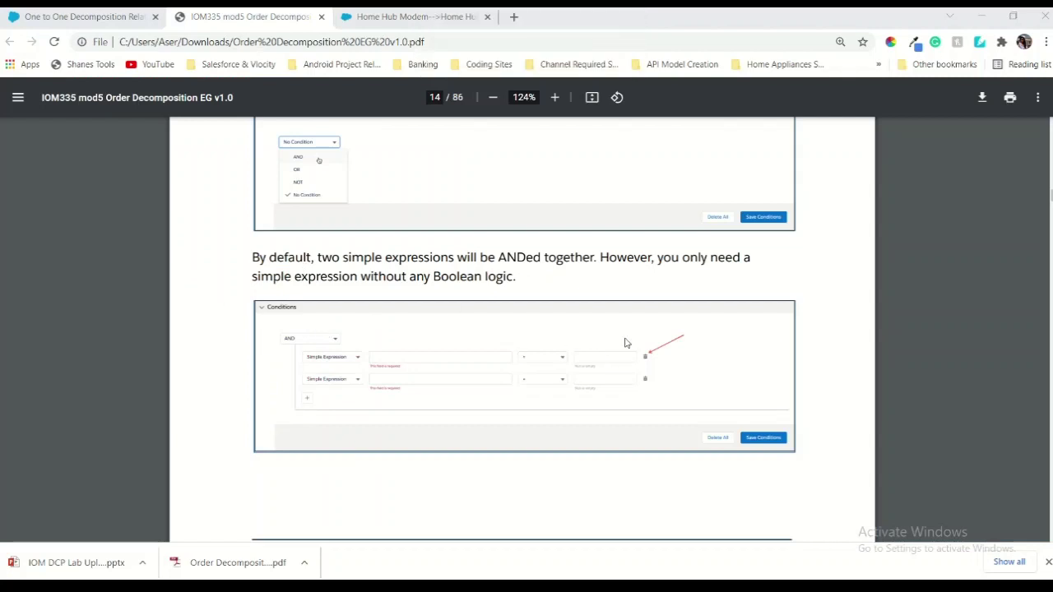
click(387, 14)
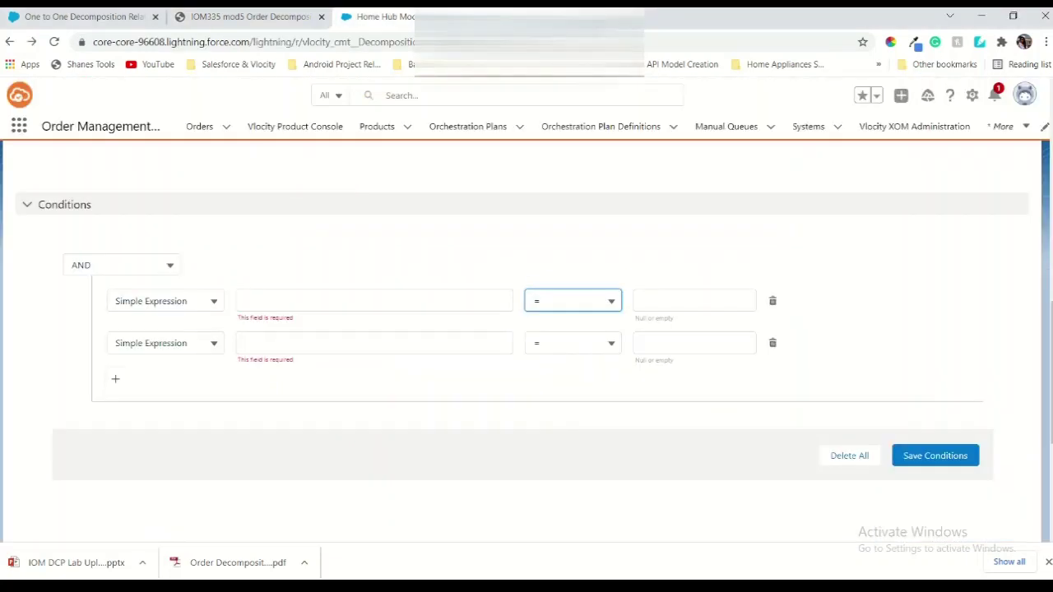
click(773, 345)
Review guide steps 4 and 5, keep the remaining condition as Simple Expression, and open its left-hand side selection
click(276, 11)
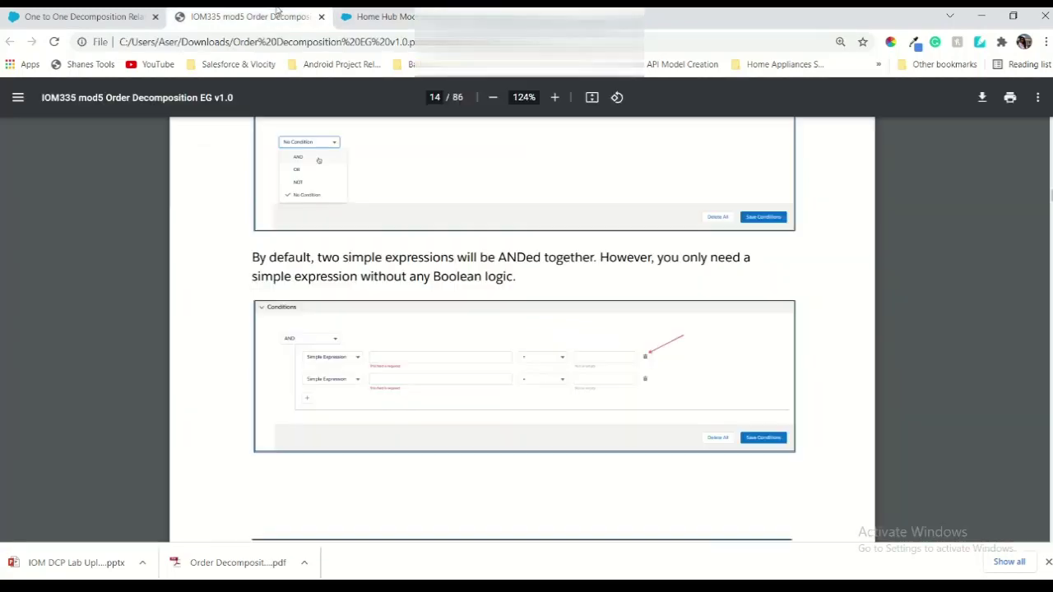
scroll(382, 385, down, 6)
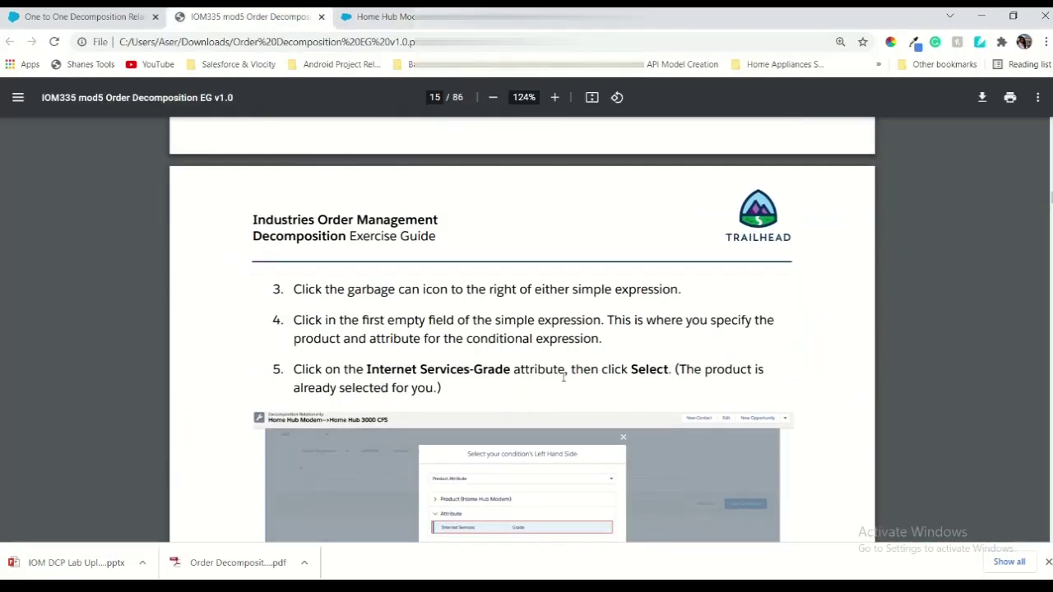
scroll(563, 376, down, 2)
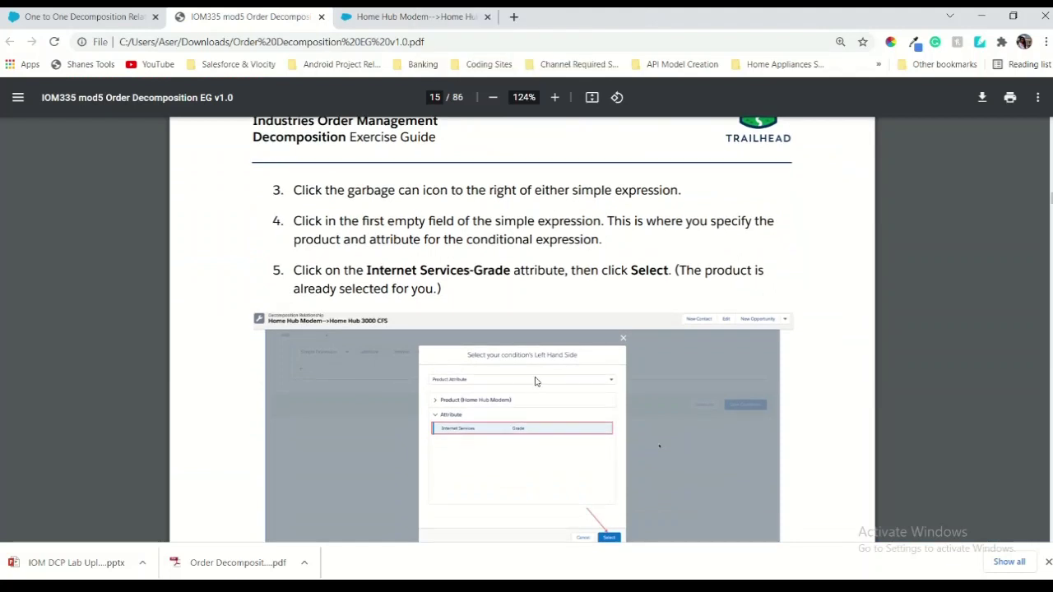
click(407, 17)
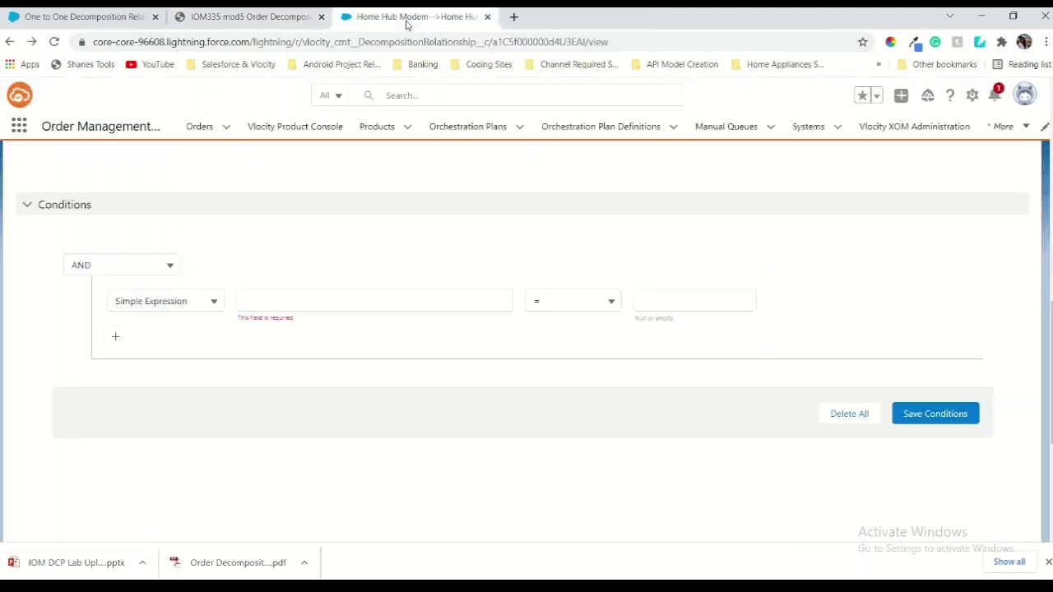
click(190, 305)
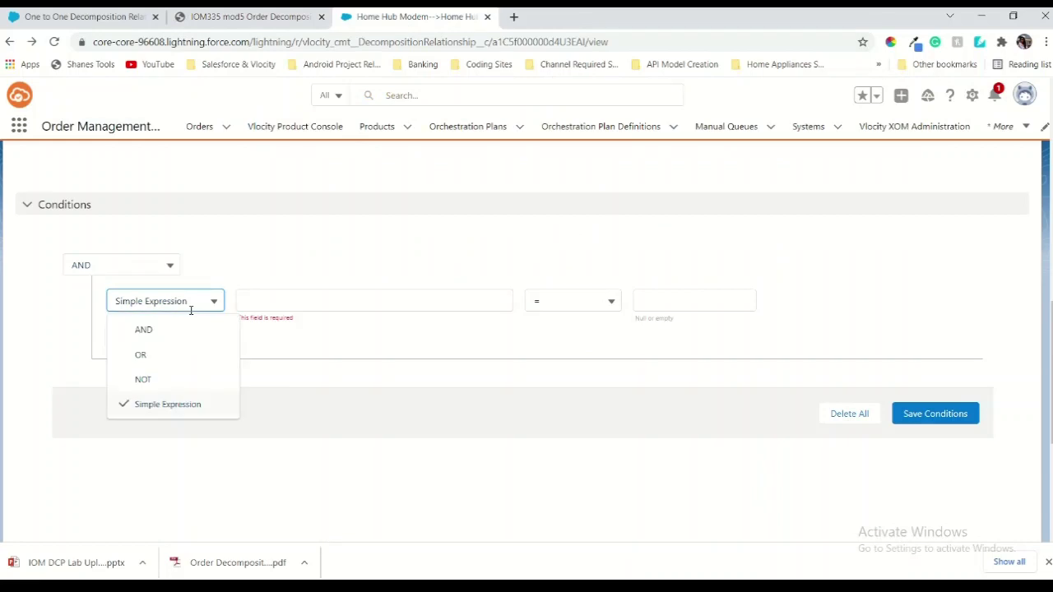
click(173, 402)
scroll(320, 198, down, 1)
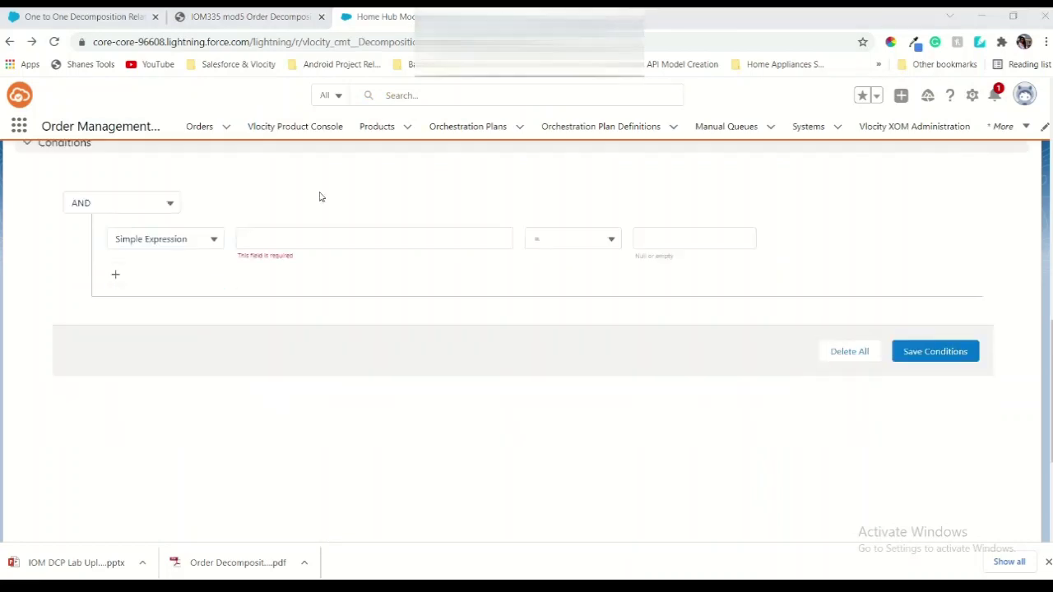
click(312, 239)
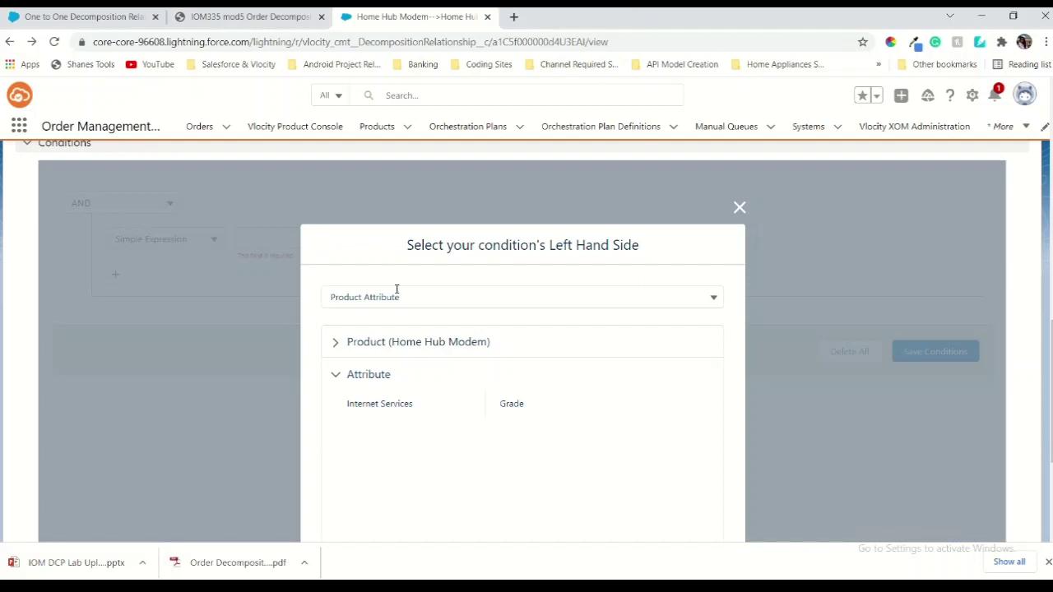
Check step 5 in the guide and choose the Internet Services Grade attribute as the condition's left-hand side
click(313, 18)
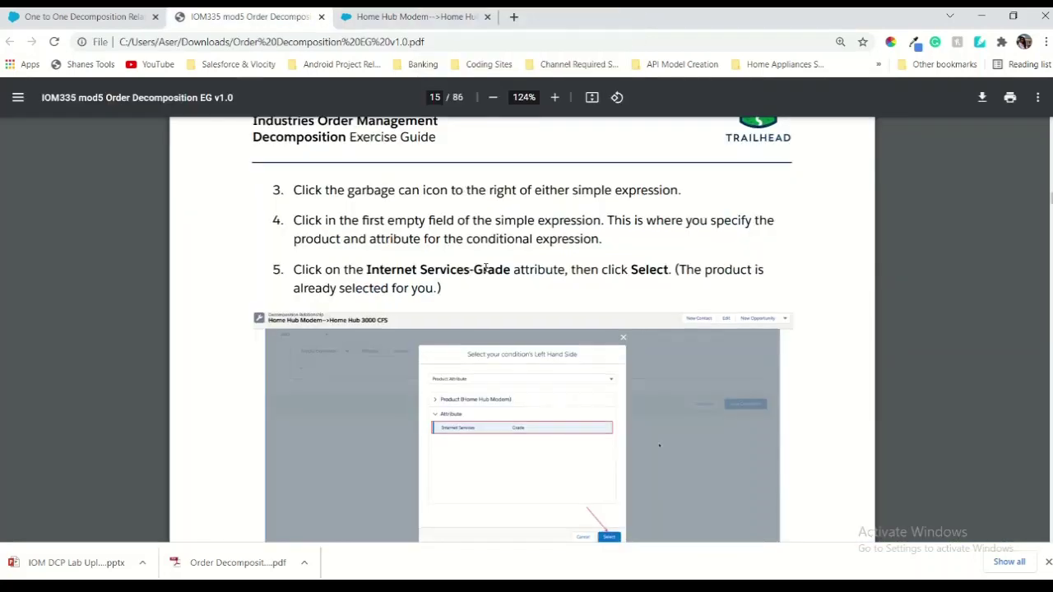
scroll(485, 267, down, 1)
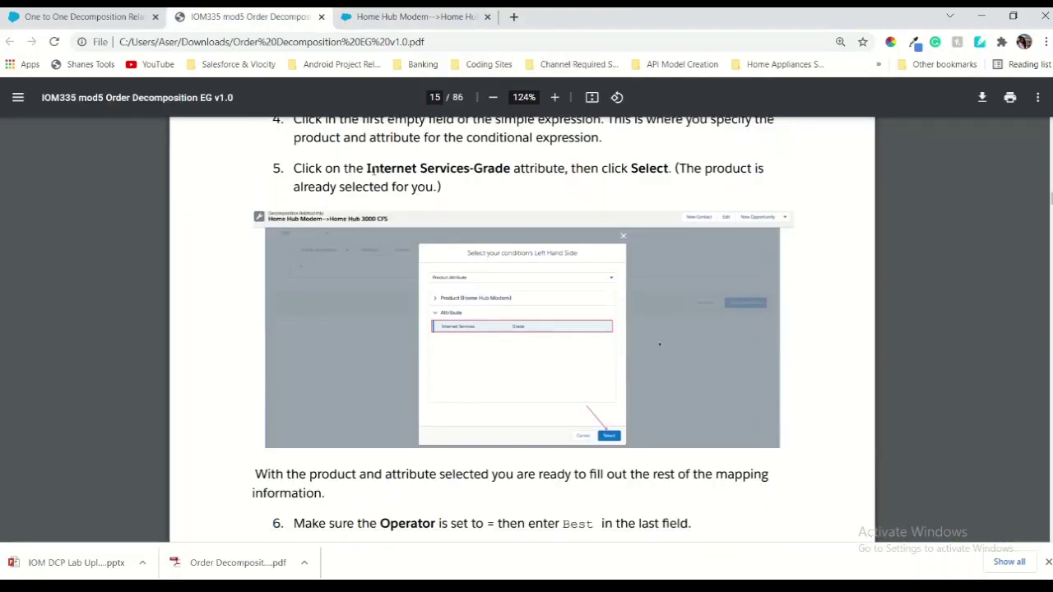
drag(381, 168, 517, 160)
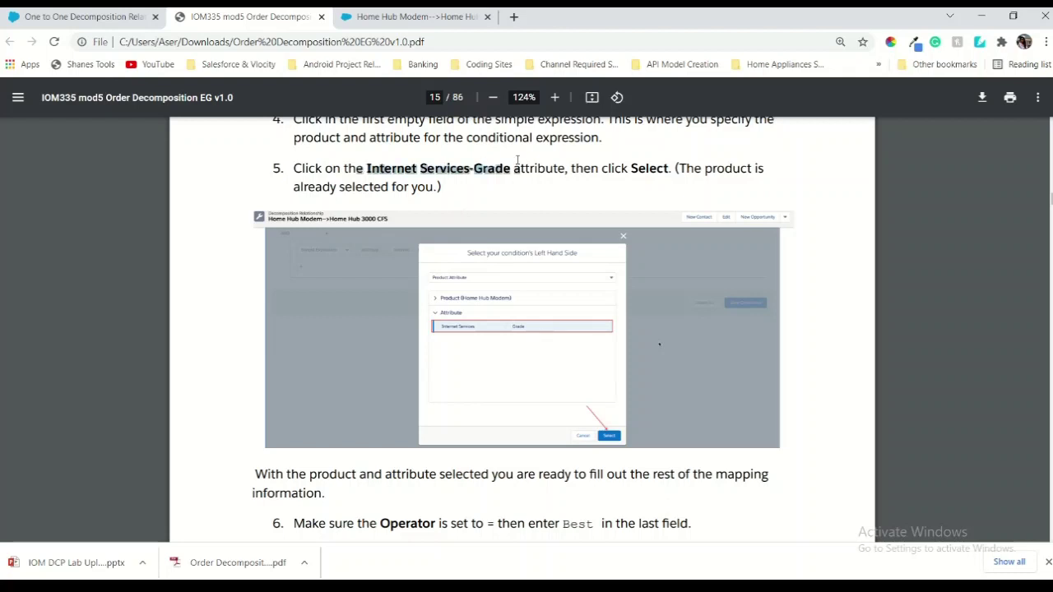
click(444, 23)
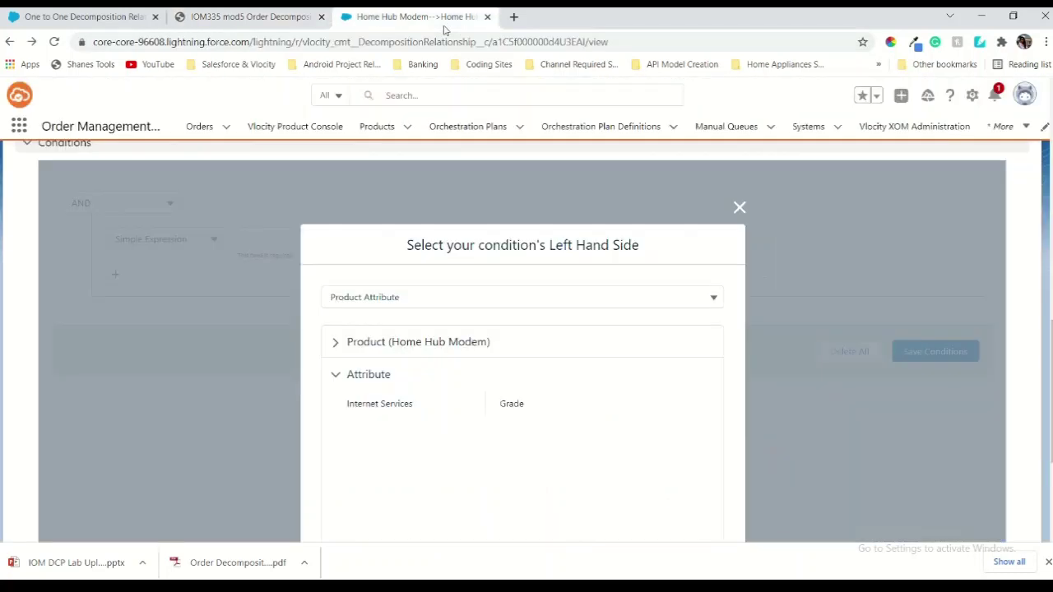
click(419, 405)
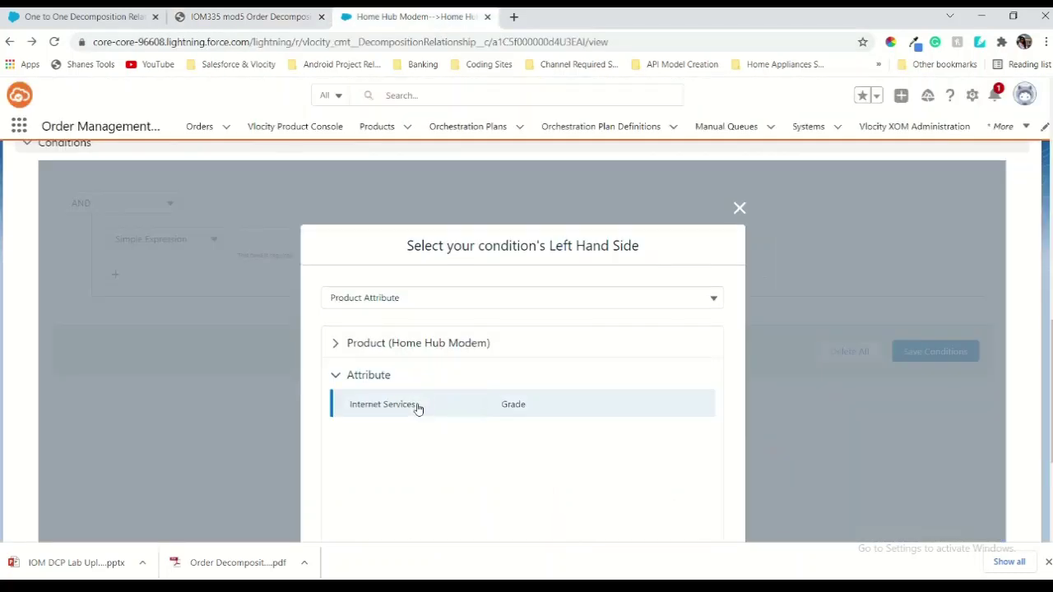
click(290, 23)
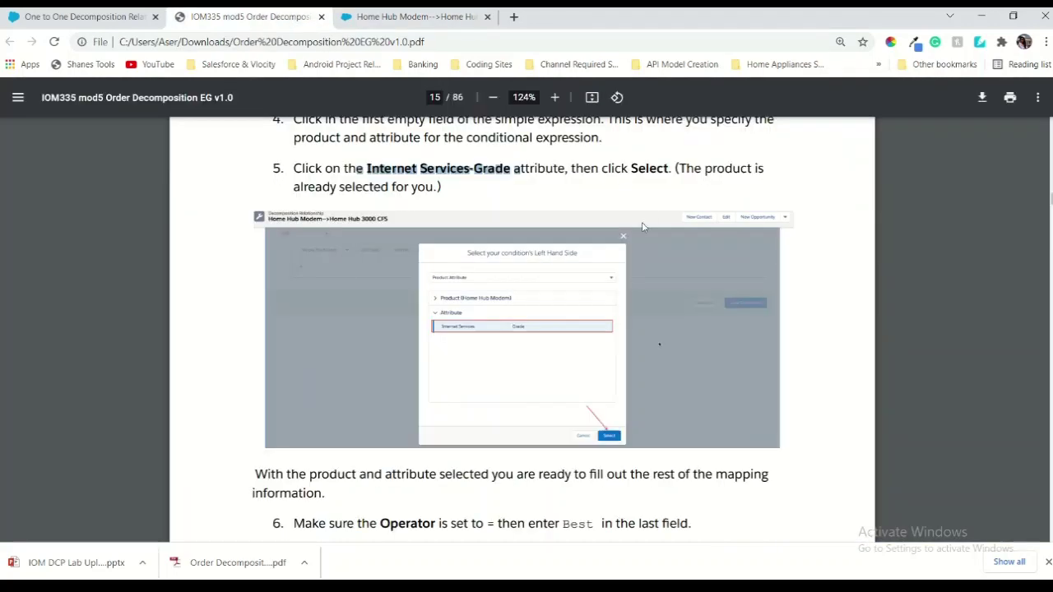
scroll(642, 227, down, 2)
click(448, 17)
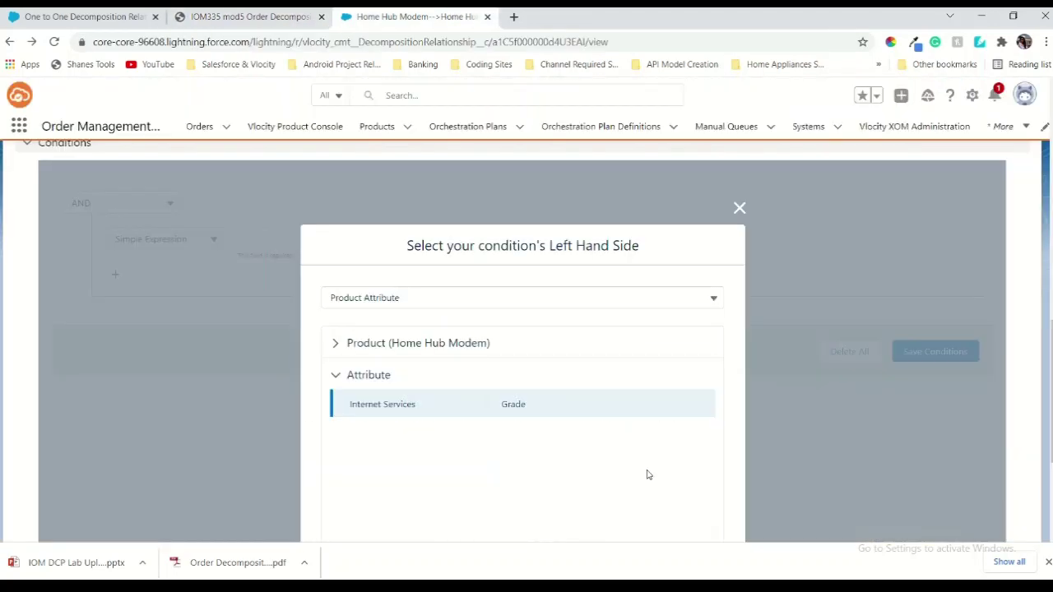
scroll(679, 437, down, 3)
click(705, 421)
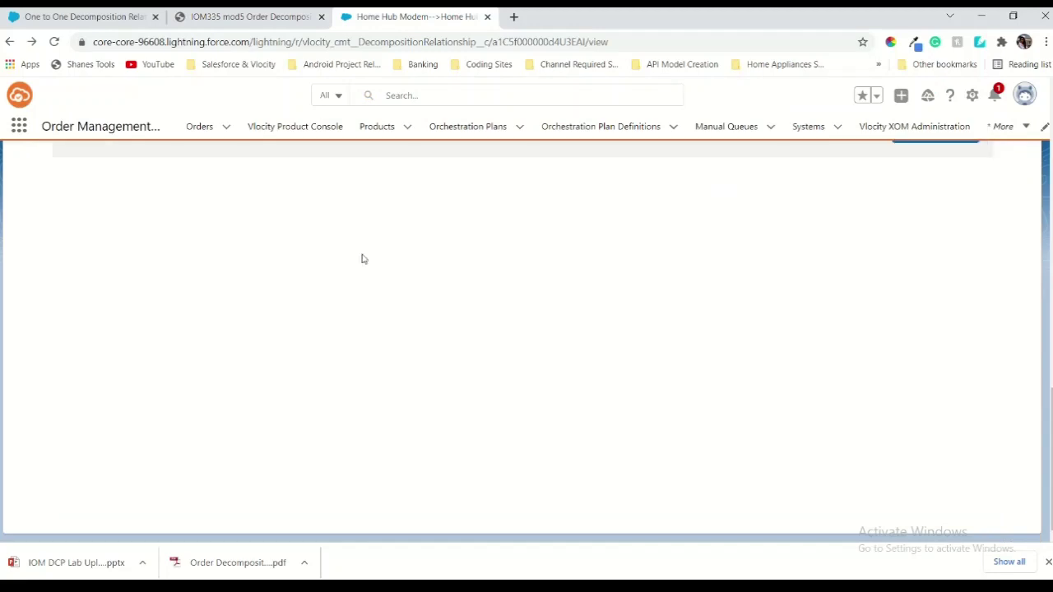
Read steps 6 and 7 on page 15 of the exercise guide and copy the value Best
click(279, 25)
scroll(399, 266, up, 3)
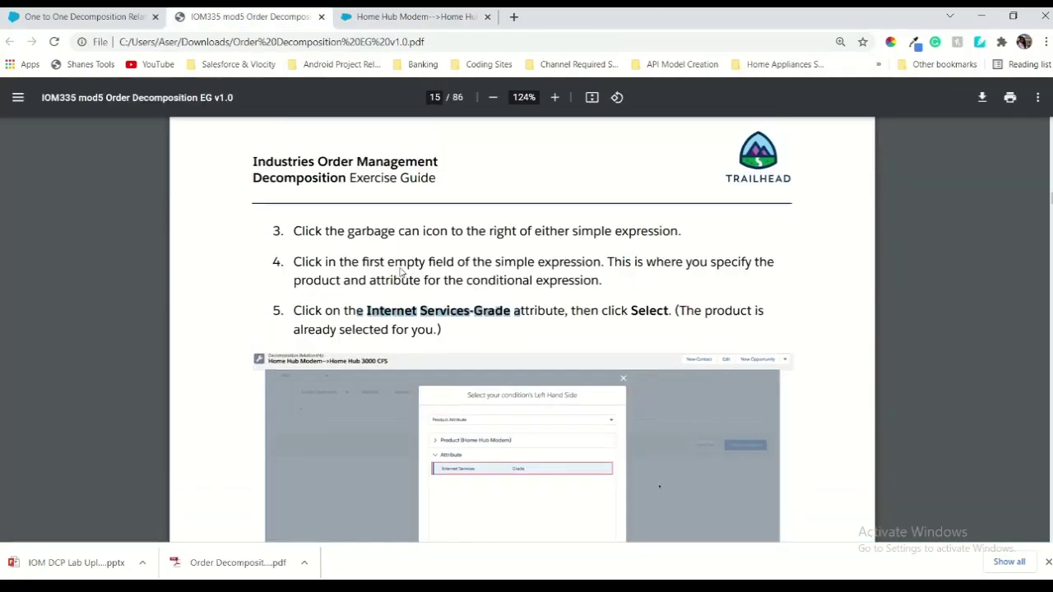
scroll(401, 271, down, 2)
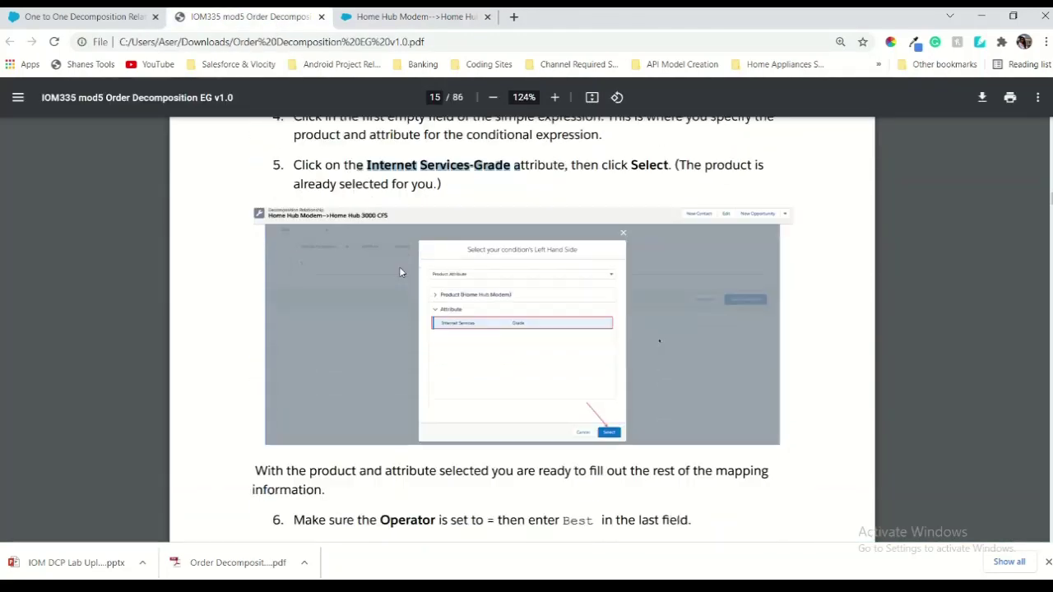
scroll(401, 272, down, 4)
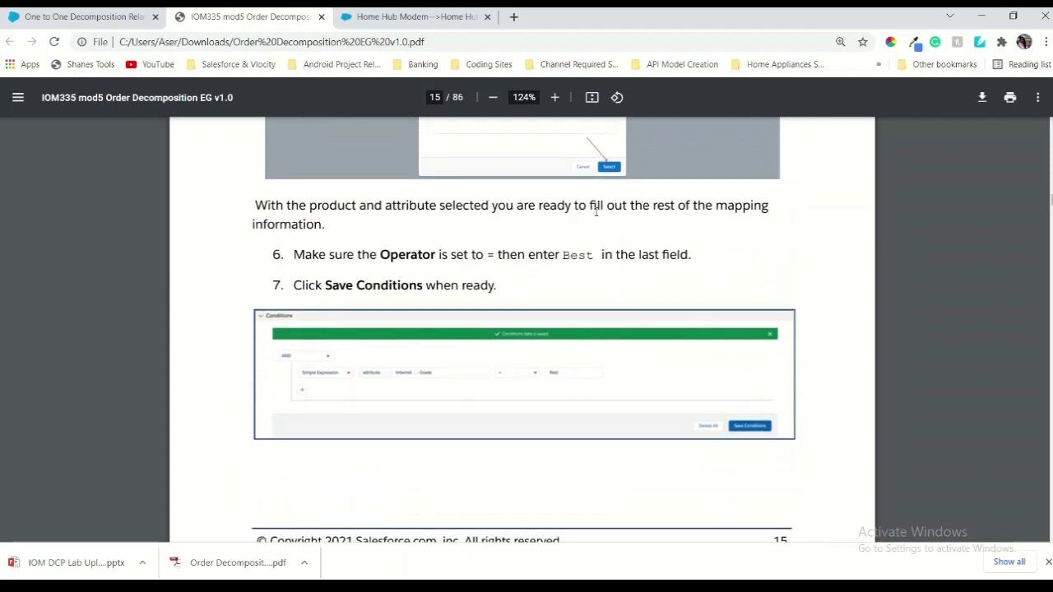
scroll(575, 310, down, 1)
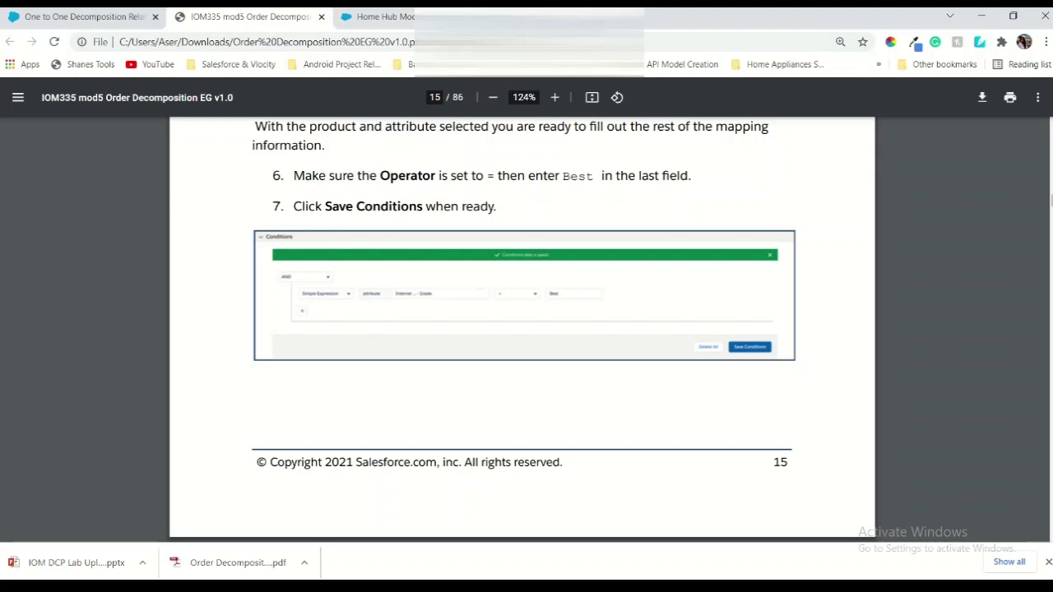
scroll(523, 329, up, 2)
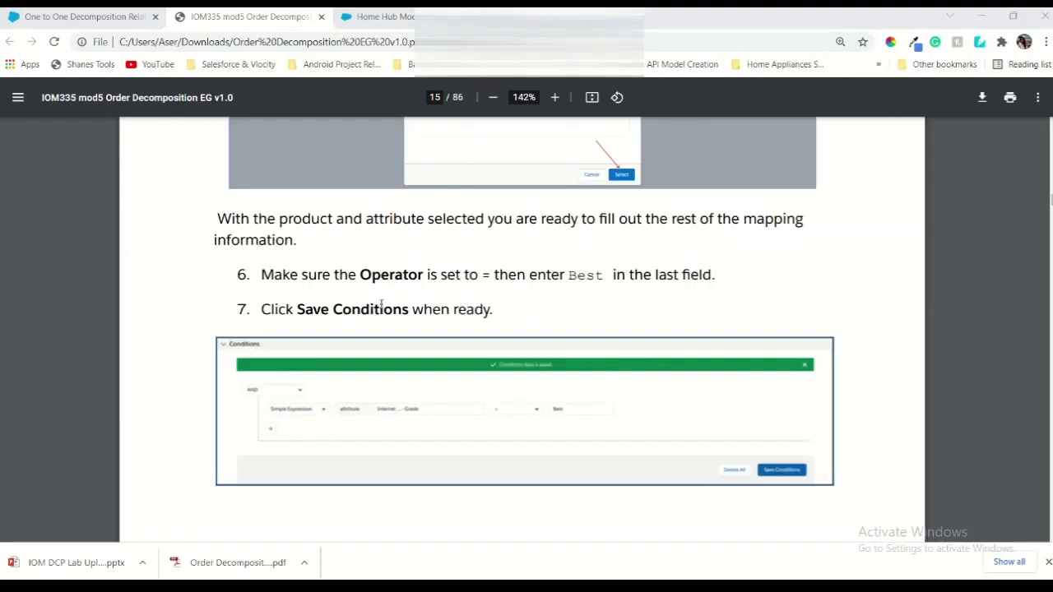
double_click(591, 283)
key(ctrl+c)
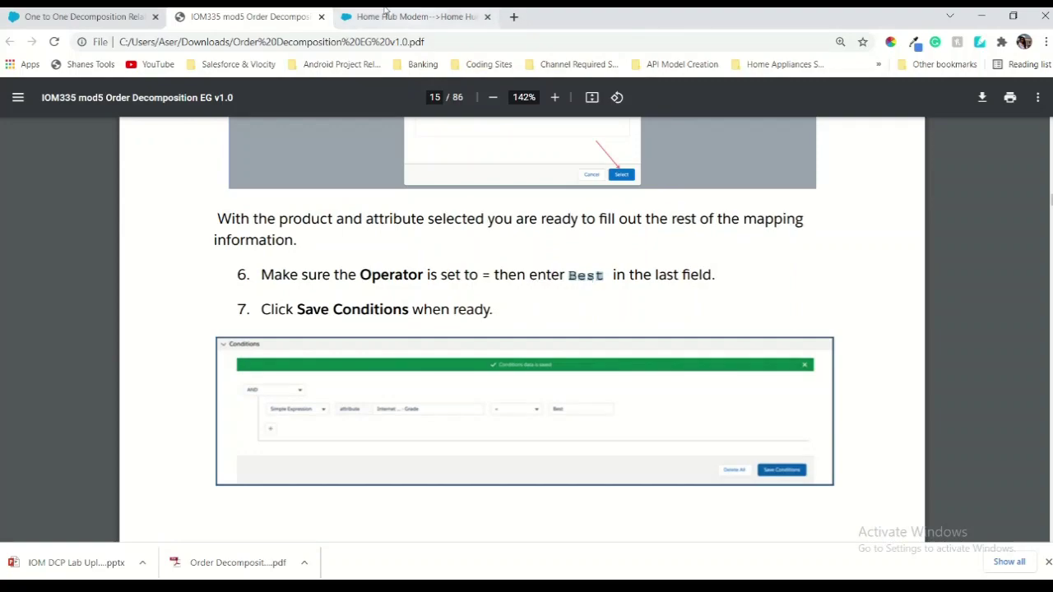
Set the Grade expression's comparison value to Best in Salesforce and save the conditions
drag(377, 16, 648, 387)
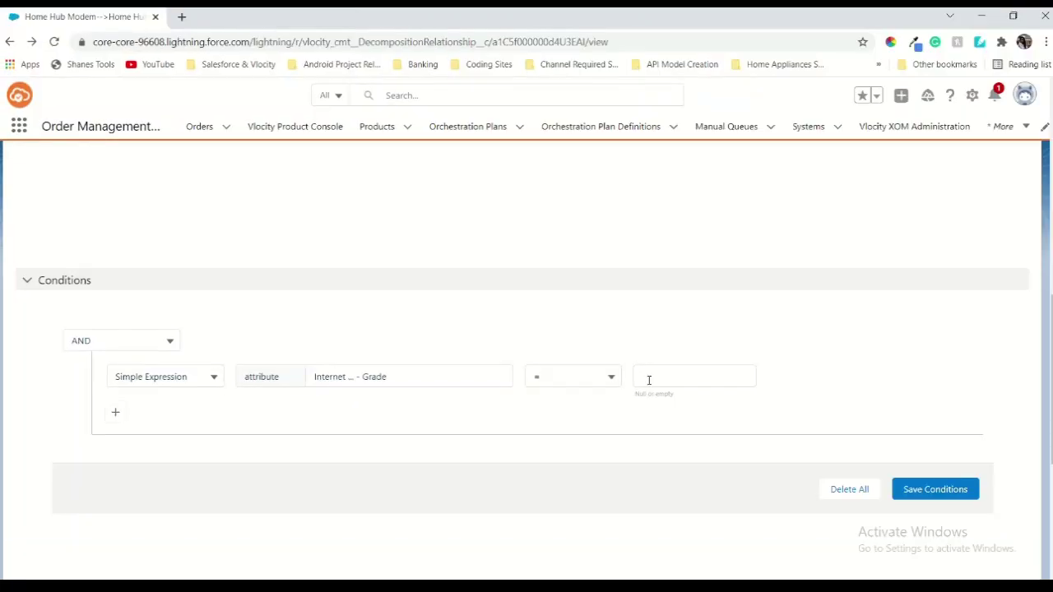
click(649, 378)
key(ctrl+v)
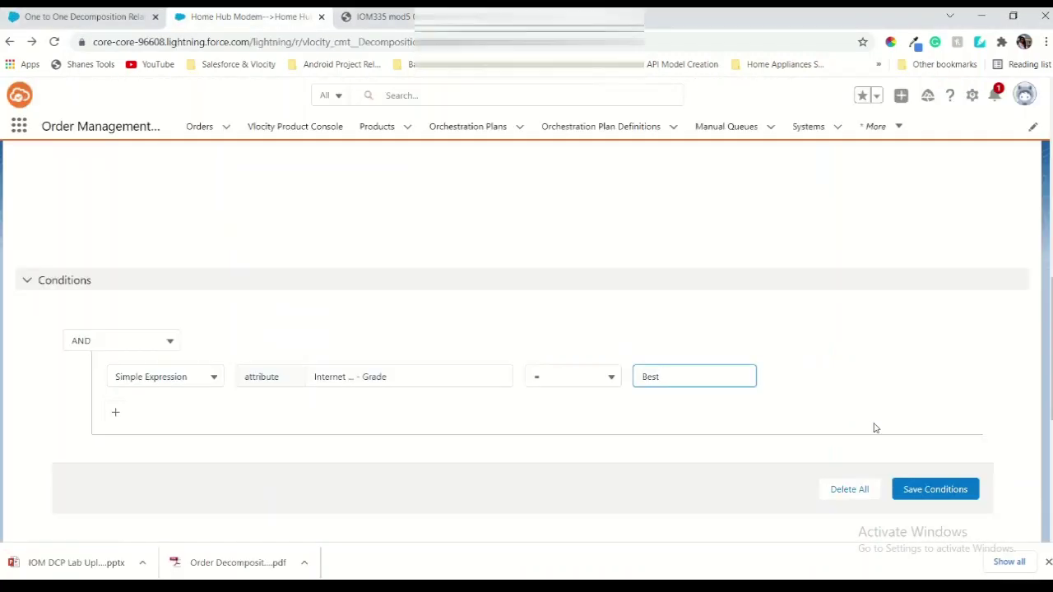
click(922, 486)
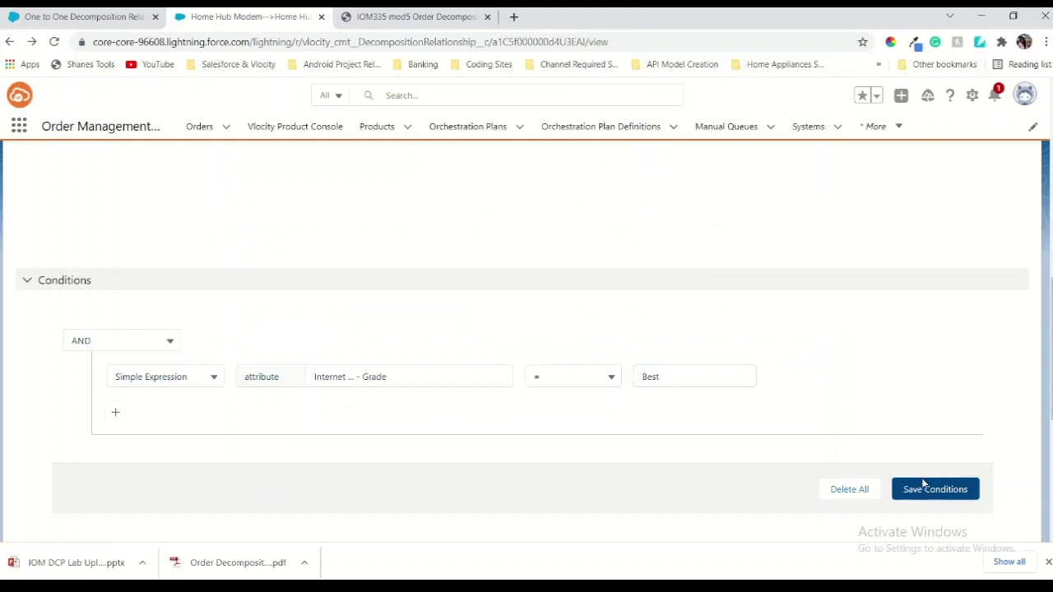
Switch to the exercise guide and read the Task 3 steps for the static mapping rule on page 17
click(447, 12)
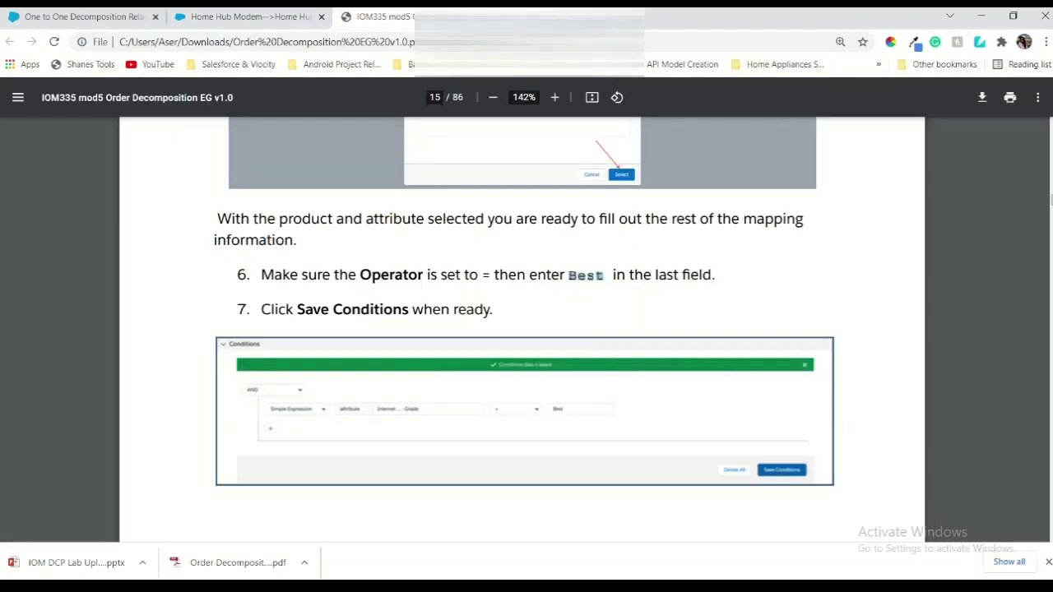
scroll(444, 315, down, 6)
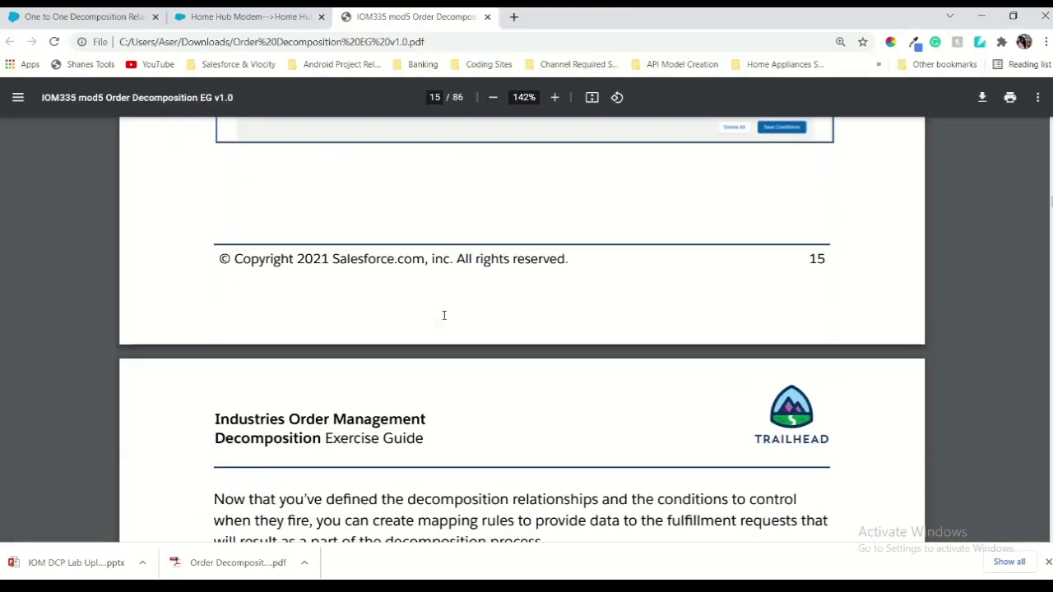
scroll(444, 315, down, 10)
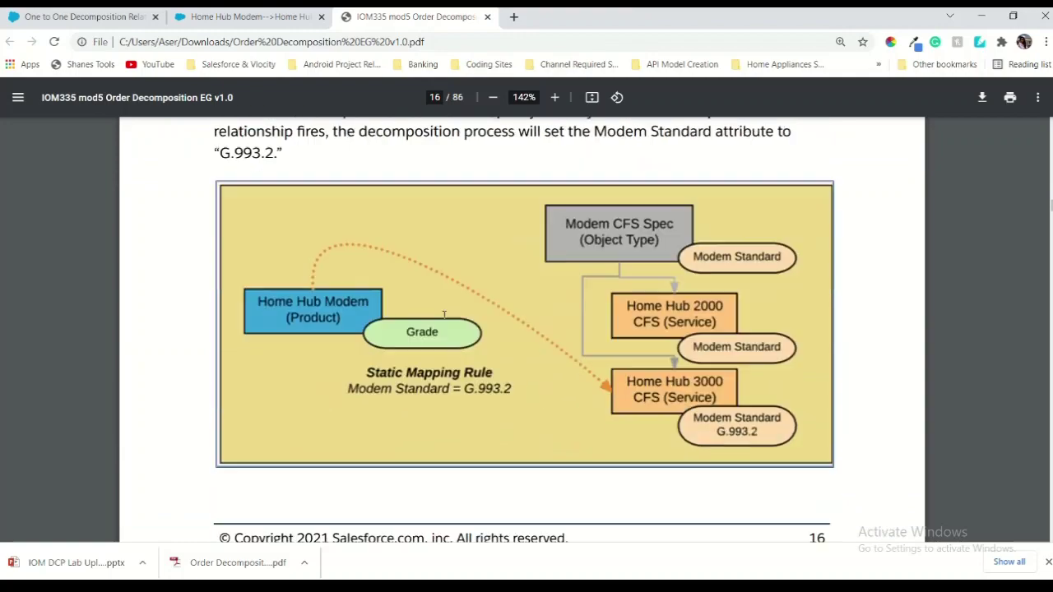
scroll(444, 315, down, 6)
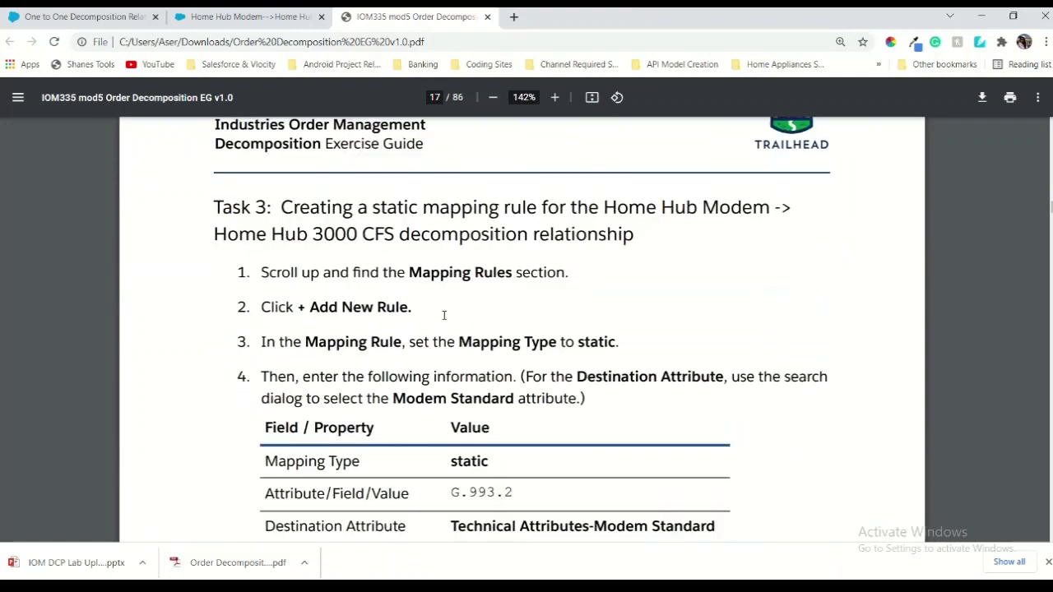
scroll(444, 314, down, 1)
scroll(444, 314, up, 1)
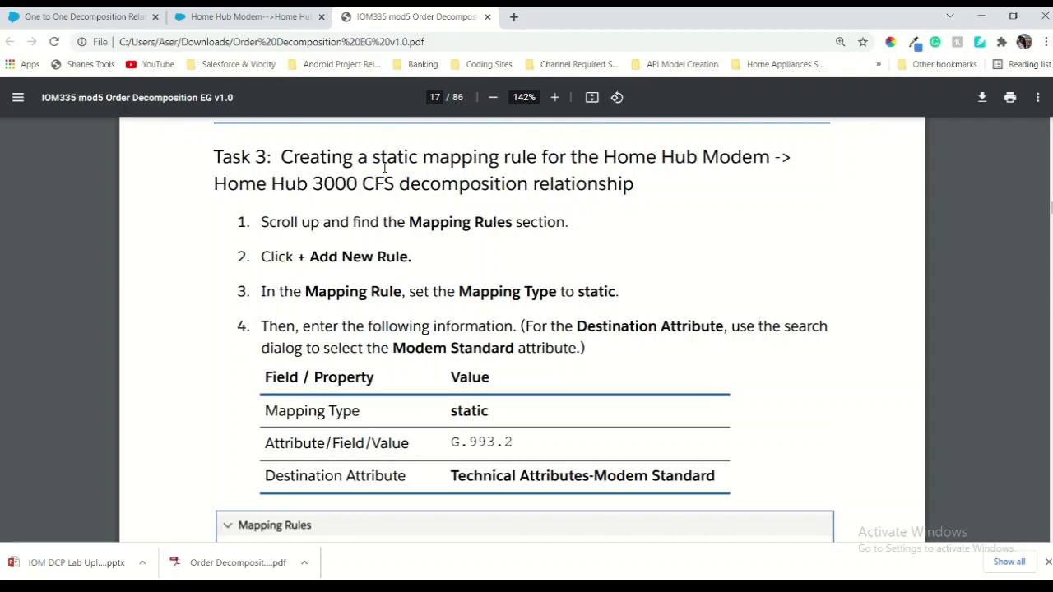
scroll(384, 168, down, 1)
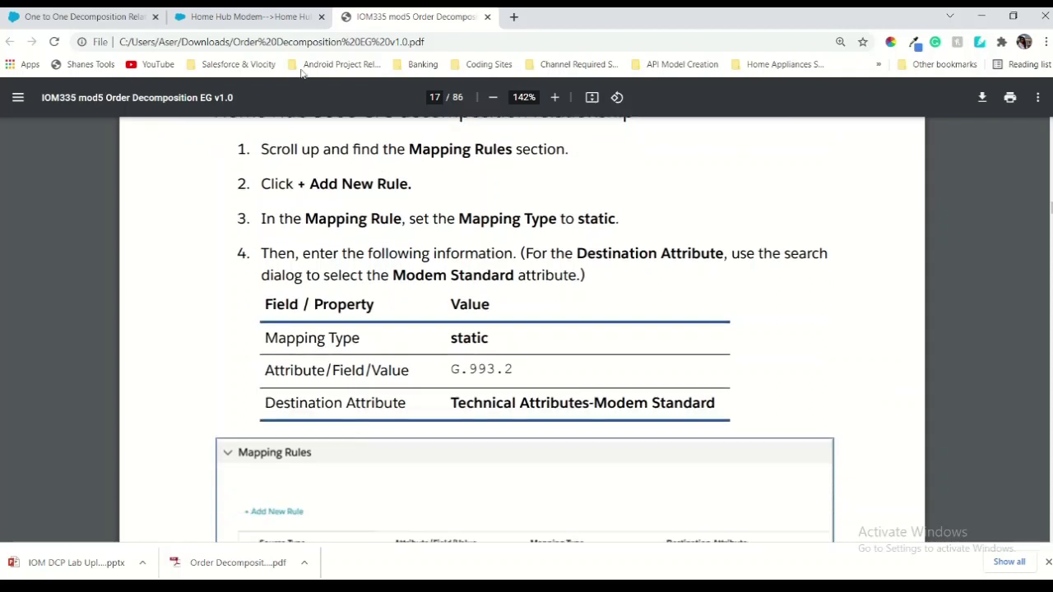
Return to Salesforce and add a new mapping rule to the Home Hub Modem-->Home Hub 3000 CFS relationship
click(265, 25)
scroll(314, 310, down, 3)
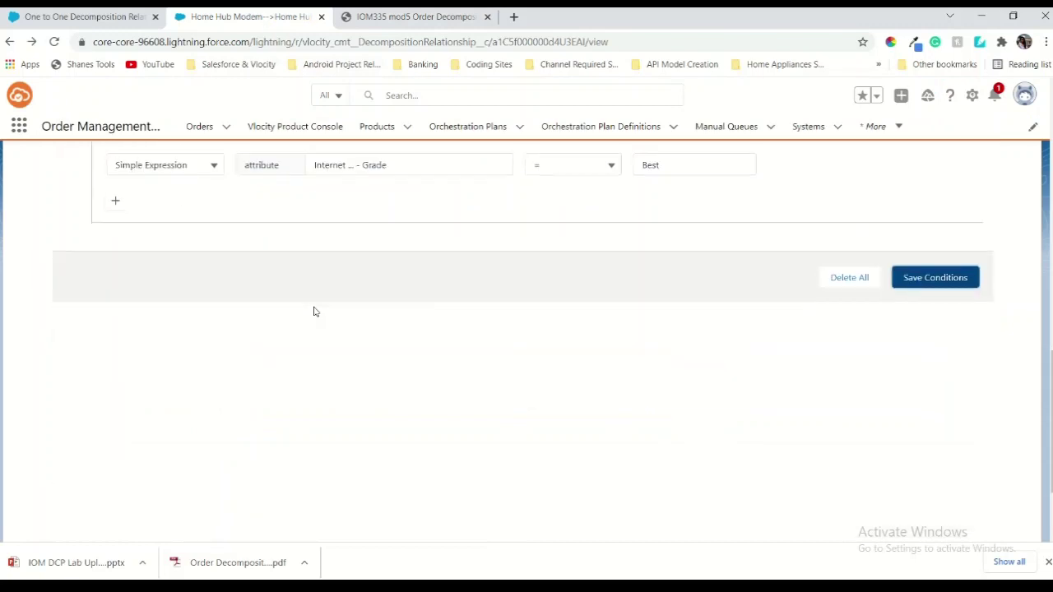
scroll(314, 311, up, 8)
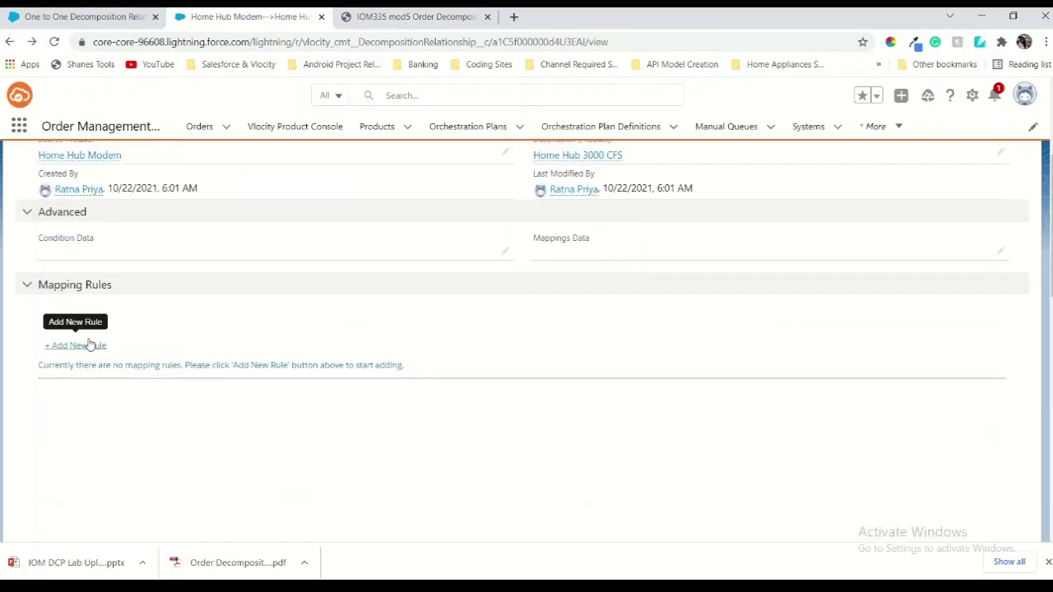
click(91, 344)
Check step 3 in the guide and set the new rule's Mapping Type to static in Salesforce
click(395, 17)
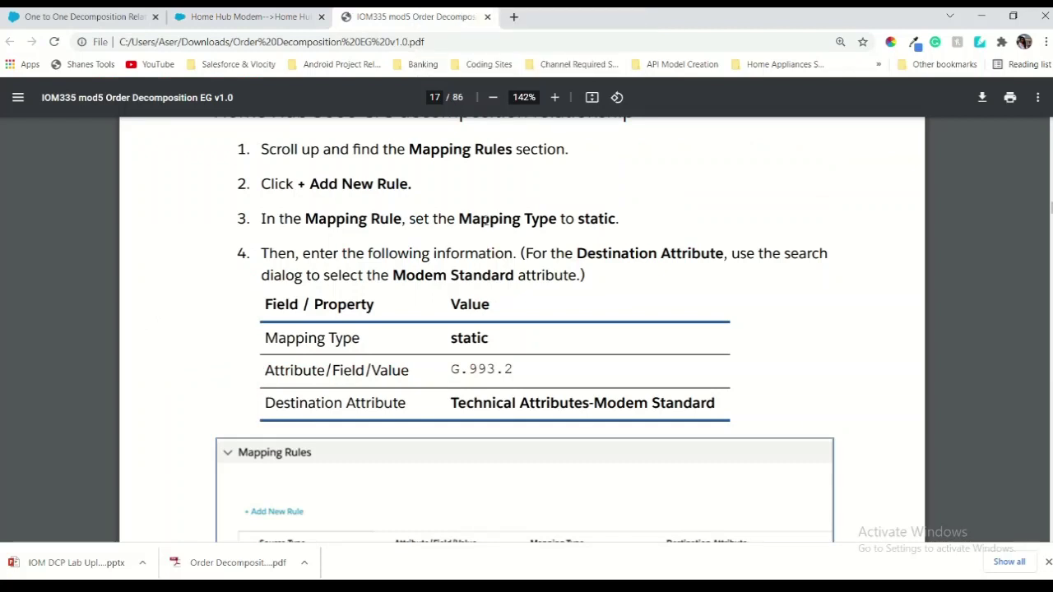
click(296, 17)
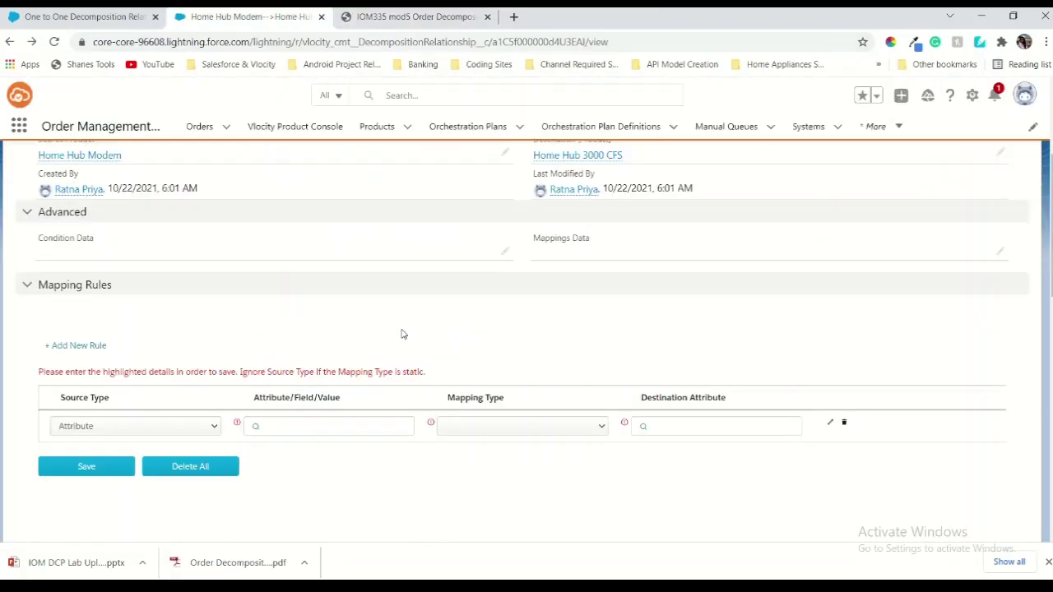
scroll(402, 334, down, 1)
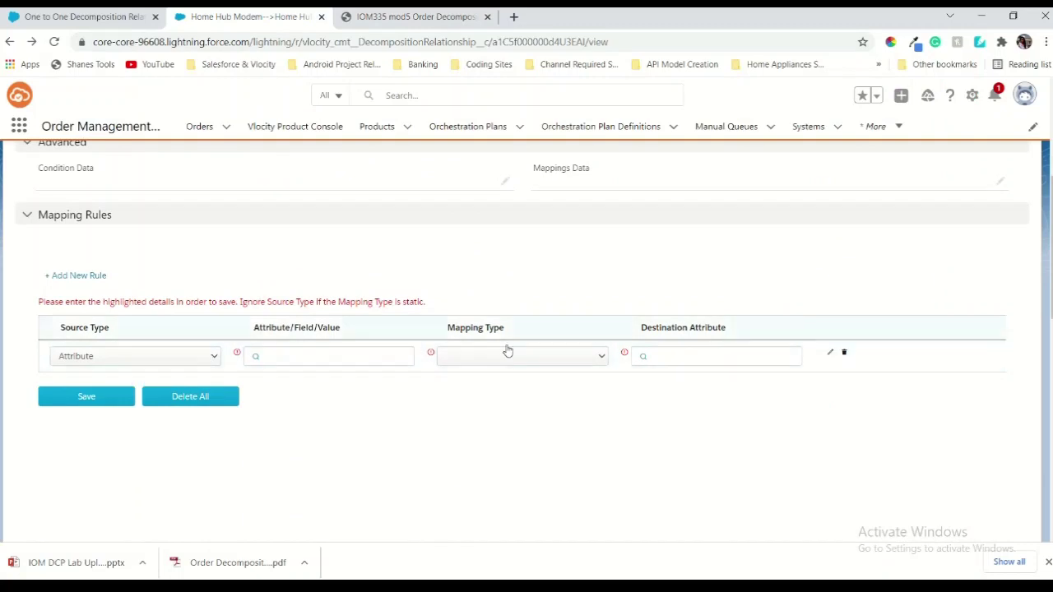
click(543, 362)
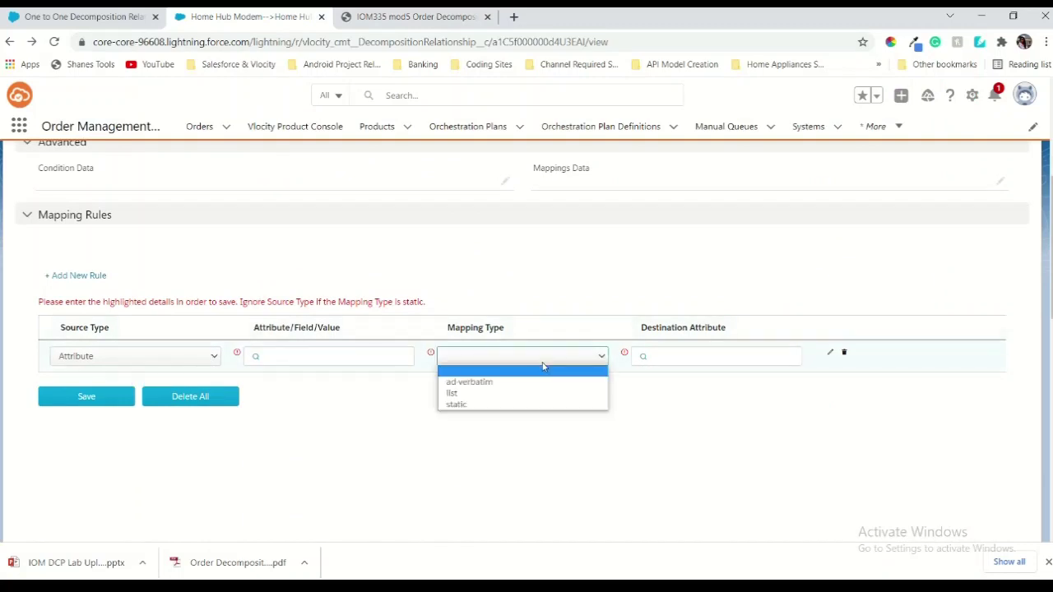
click(488, 405)
Check step 4 in the guide and choose Technical Attributes-Modem Standard as the rule's Destination Attribute in Salesforce
click(358, 15)
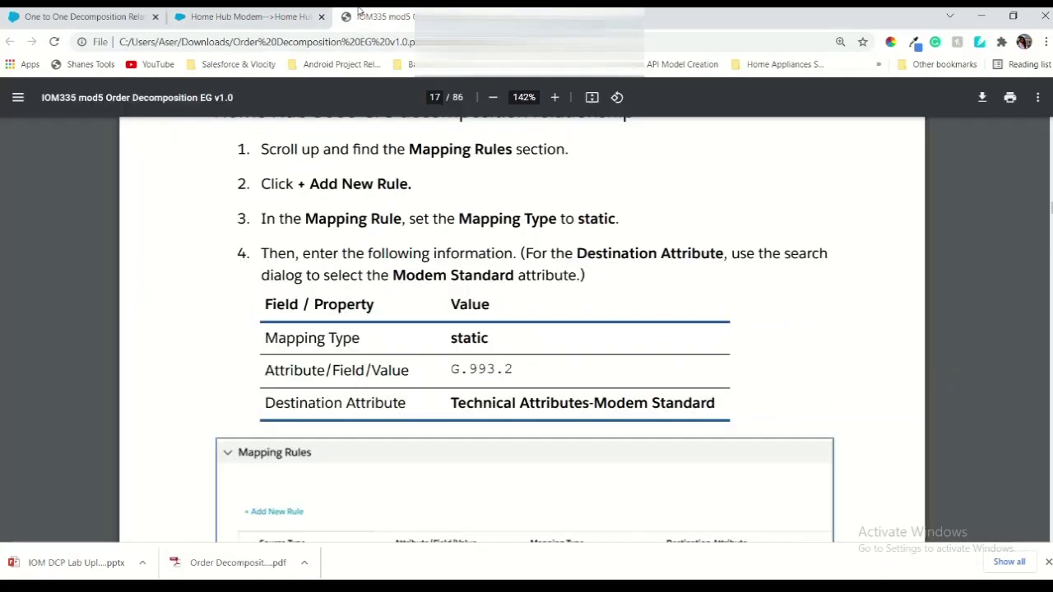
scroll(527, 317, down, 1)
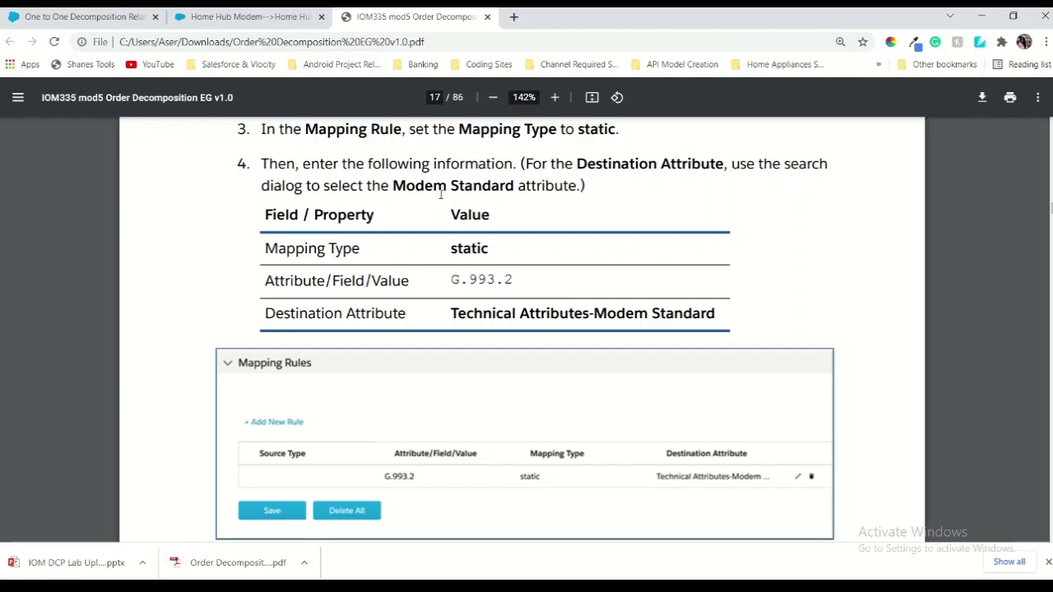
click(266, 25)
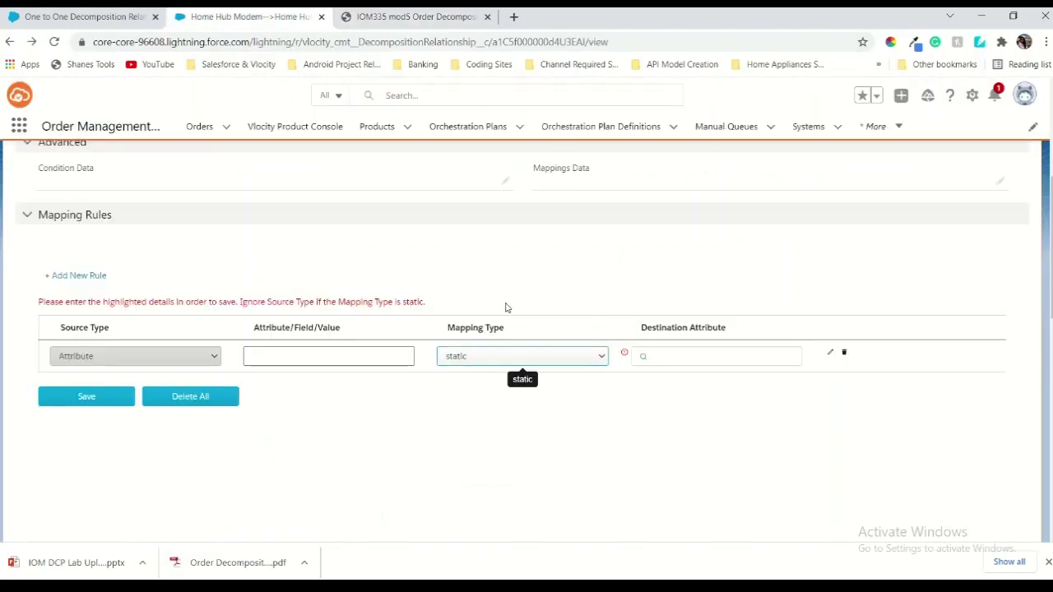
click(645, 360)
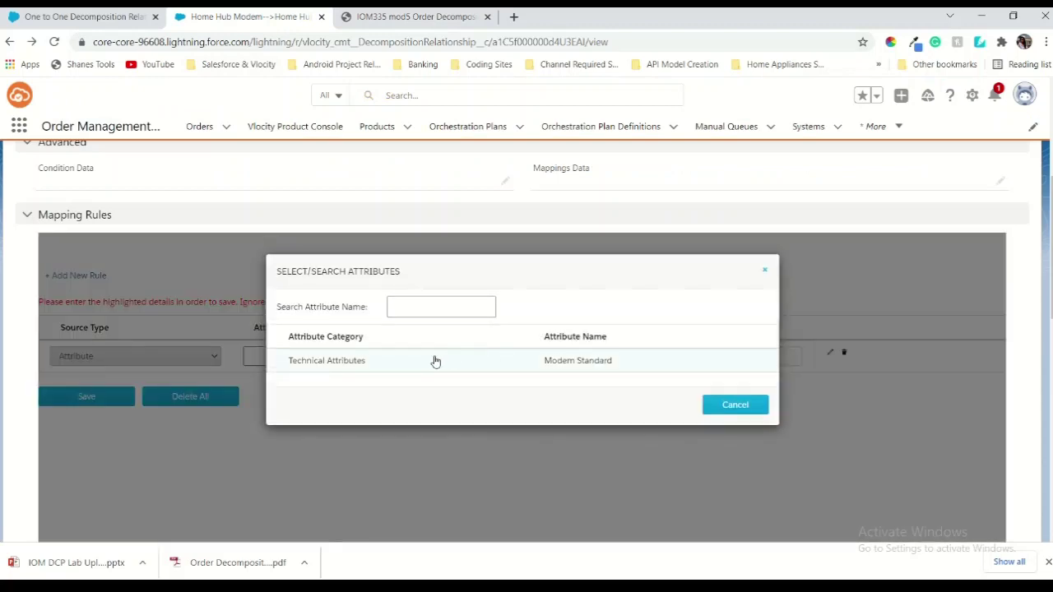
click(434, 361)
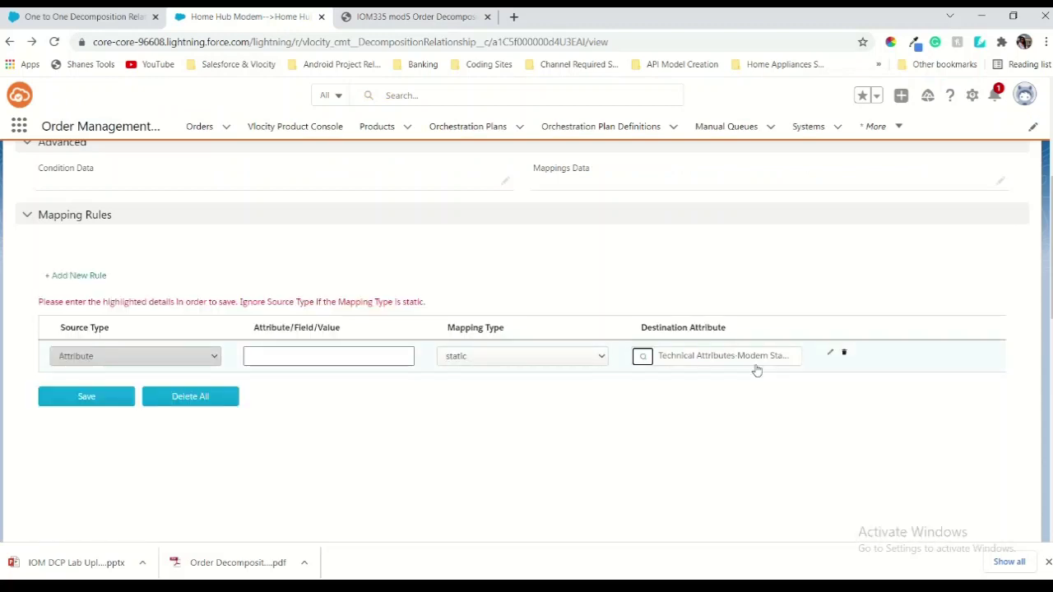
Copy the value G.993.2 from the guide's table into the mapping rule's Attribute/Field/Value in Salesforce
click(385, 18)
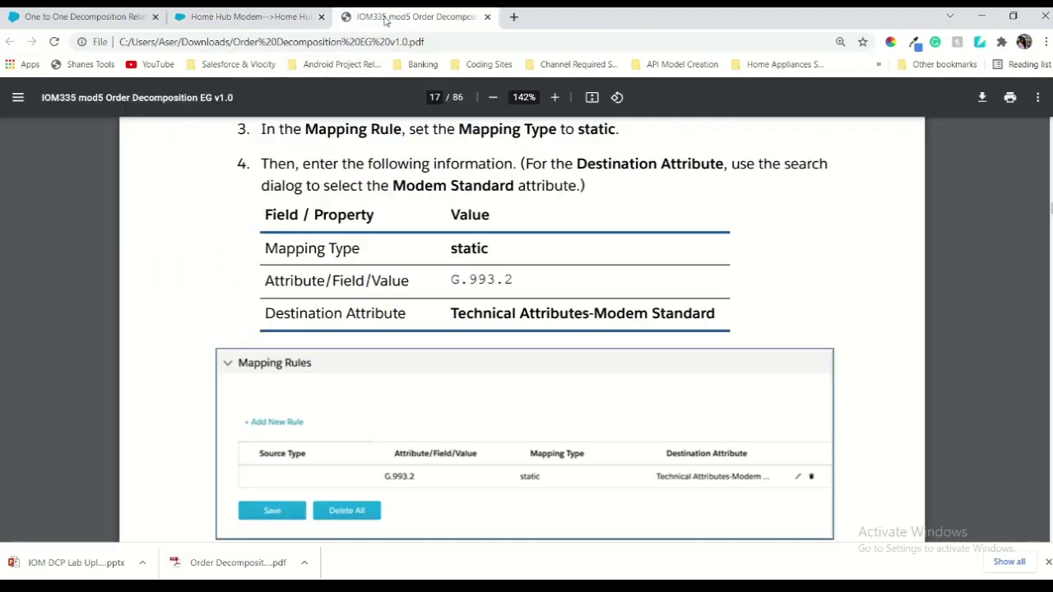
scroll(483, 357, down, 1)
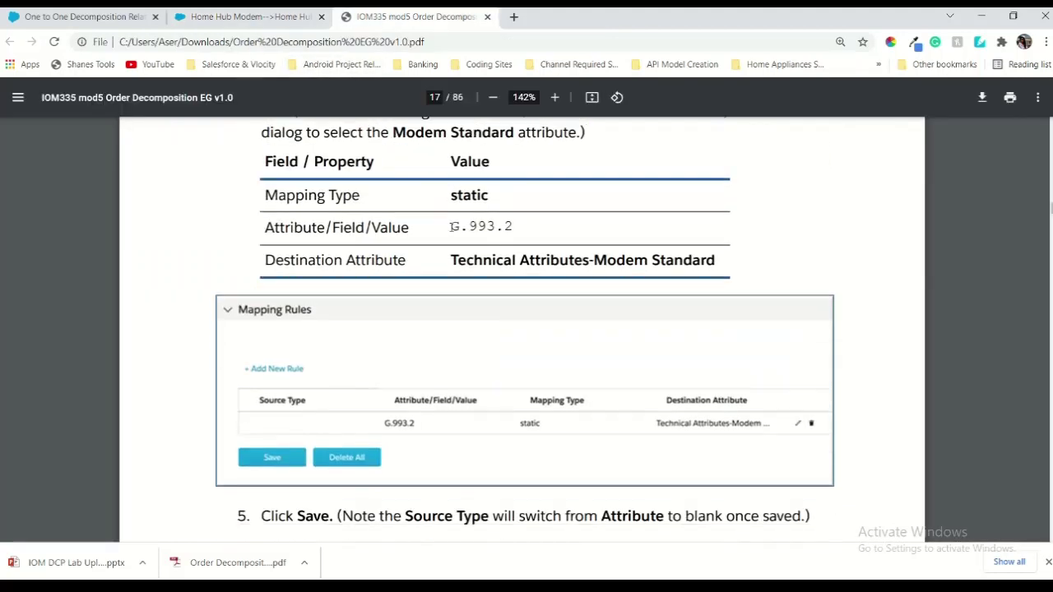
drag(452, 227, 534, 239)
key(ctrl+c)
click(295, 18)
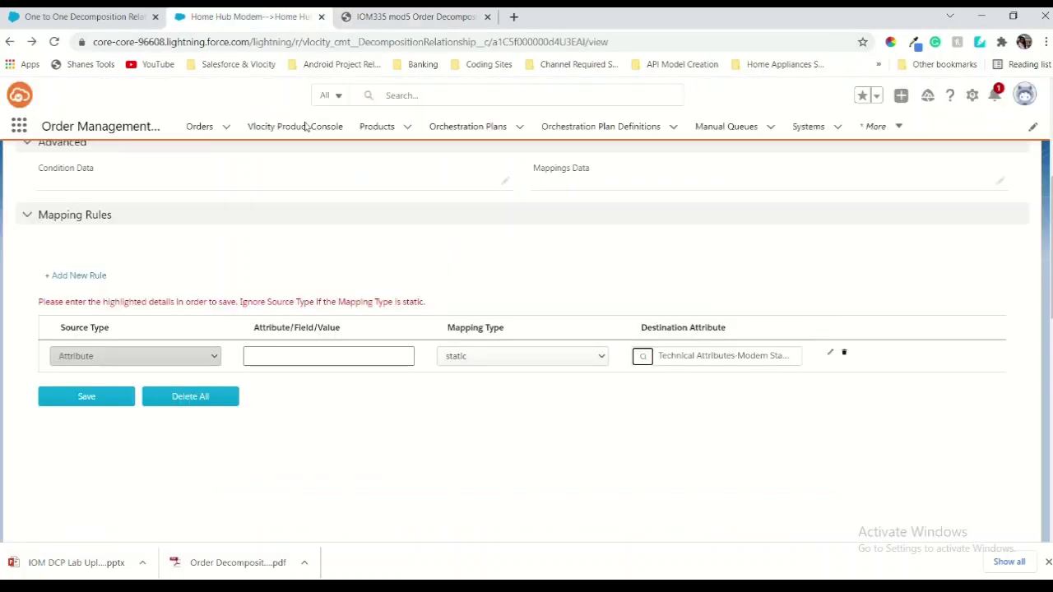
click(319, 353)
key(ctrl+v)
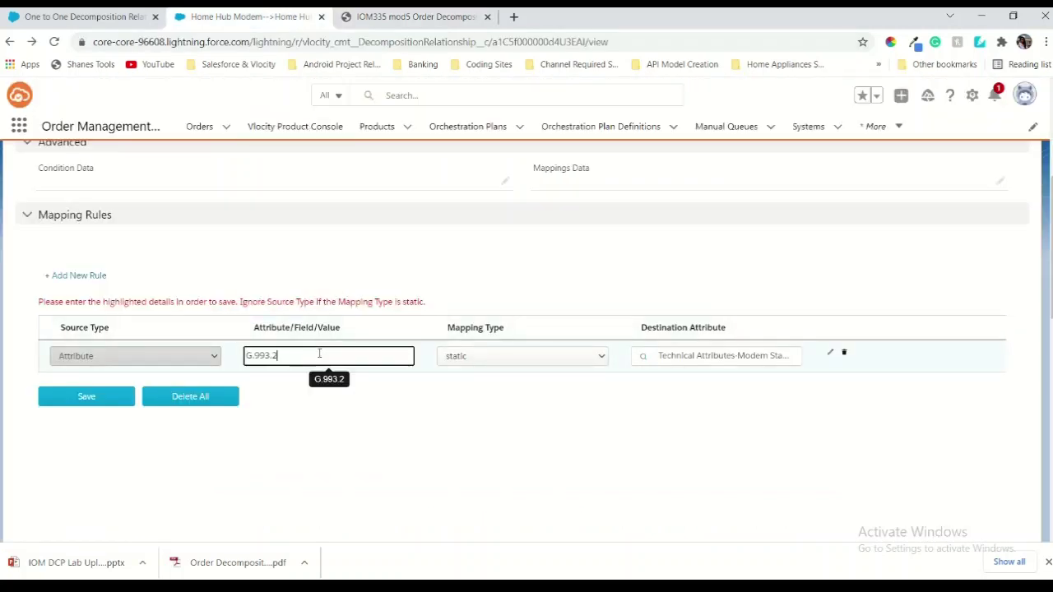
Check step 5 in the guide and save the static mapping rule in Salesforce
click(352, 17)
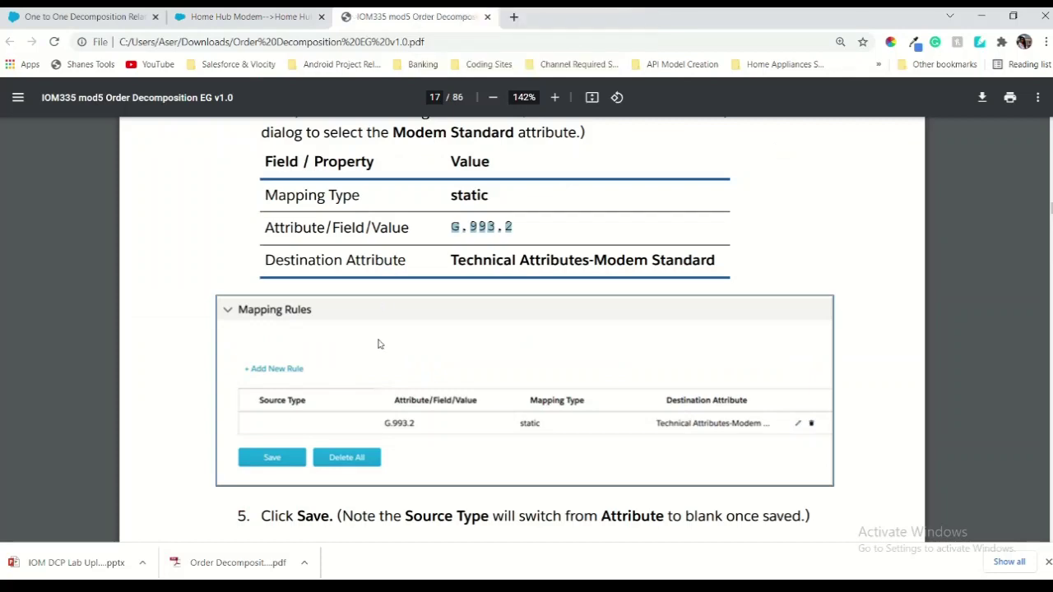
scroll(376, 343, down, 5)
click(293, 11)
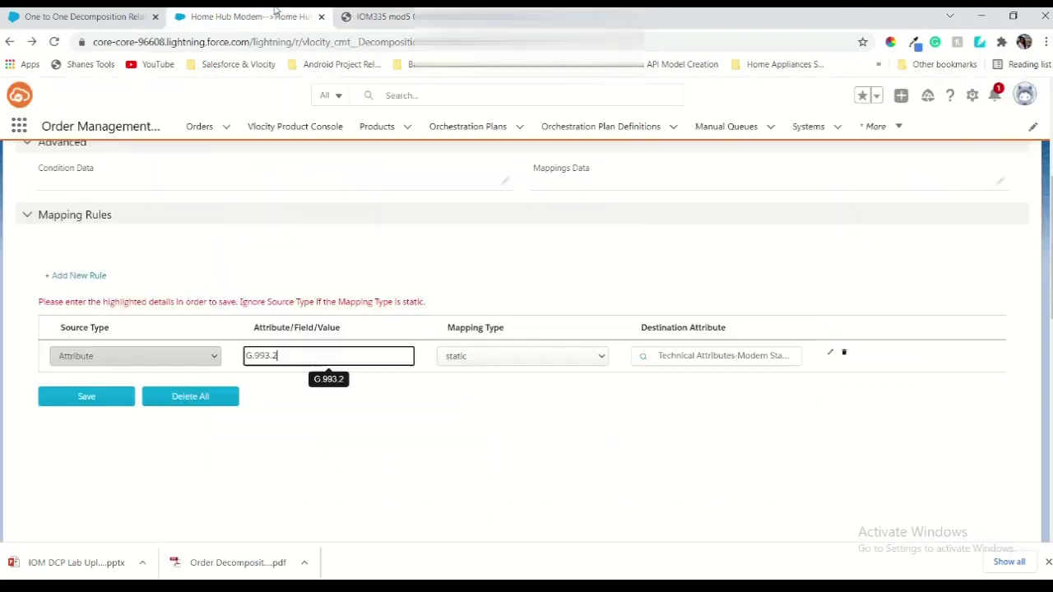
click(101, 395)
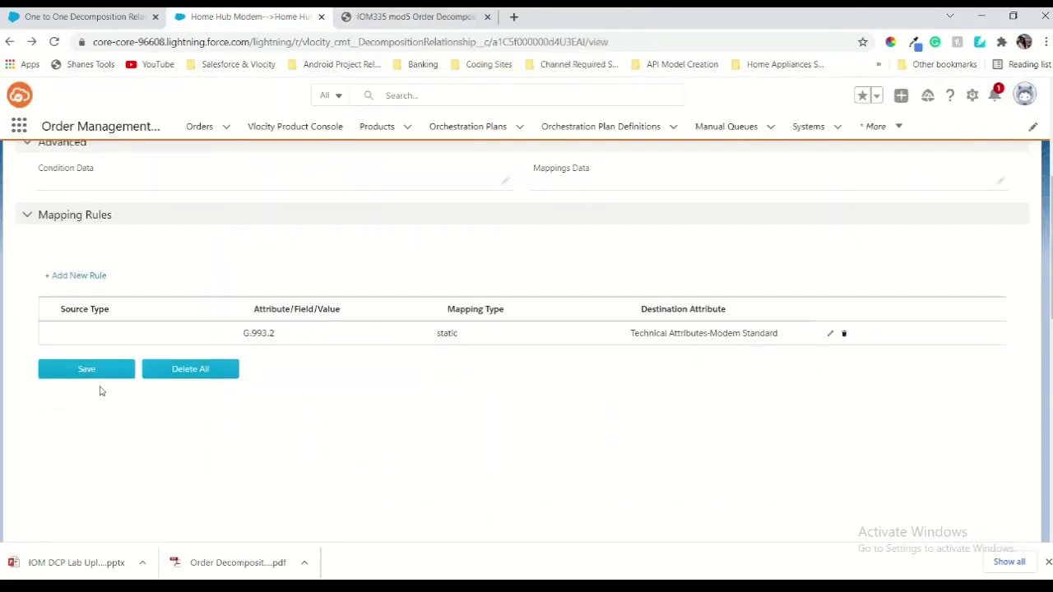
Read step 6 in the guide and refresh the Home Hub Modem-->Home Hub 3000 CFS relationship page in Salesforce
click(371, 20)
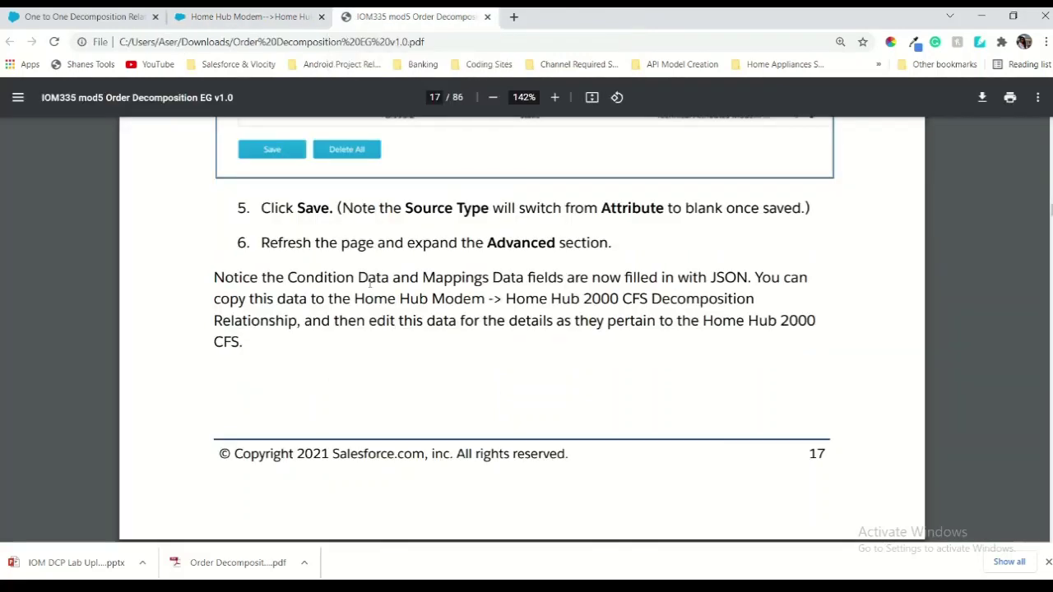
scroll(370, 279, down, 1)
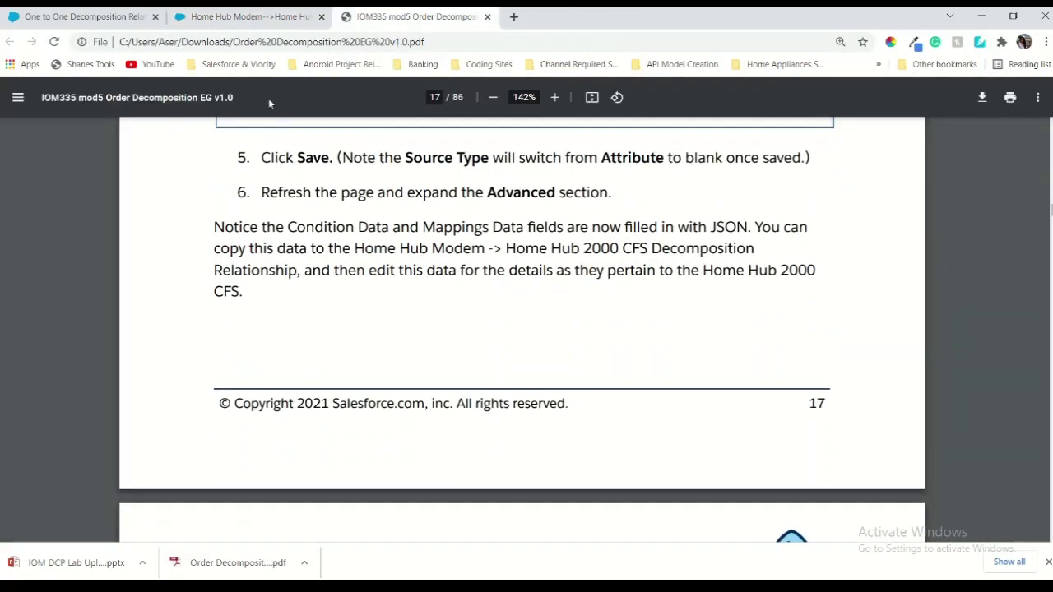
click(260, 20)
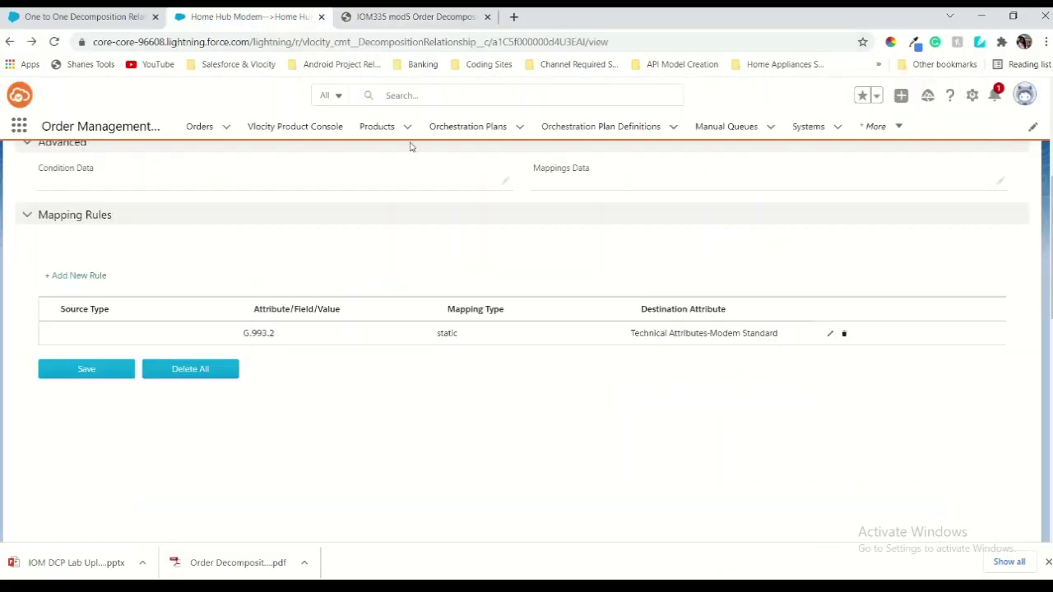
scroll(463, 227, up, 2)
scroll(464, 227, up, 2)
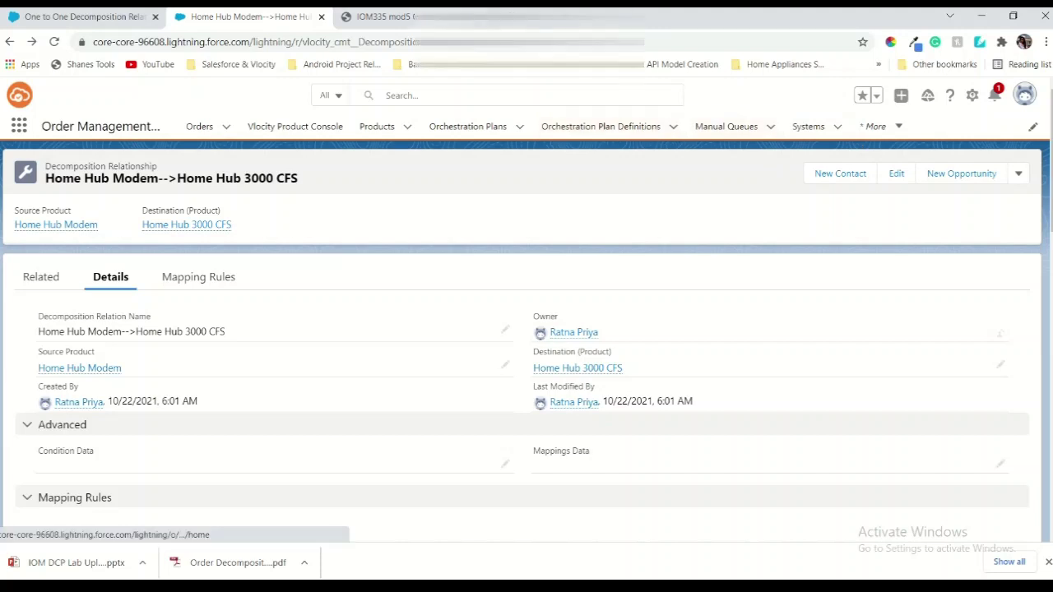
click(54, 41)
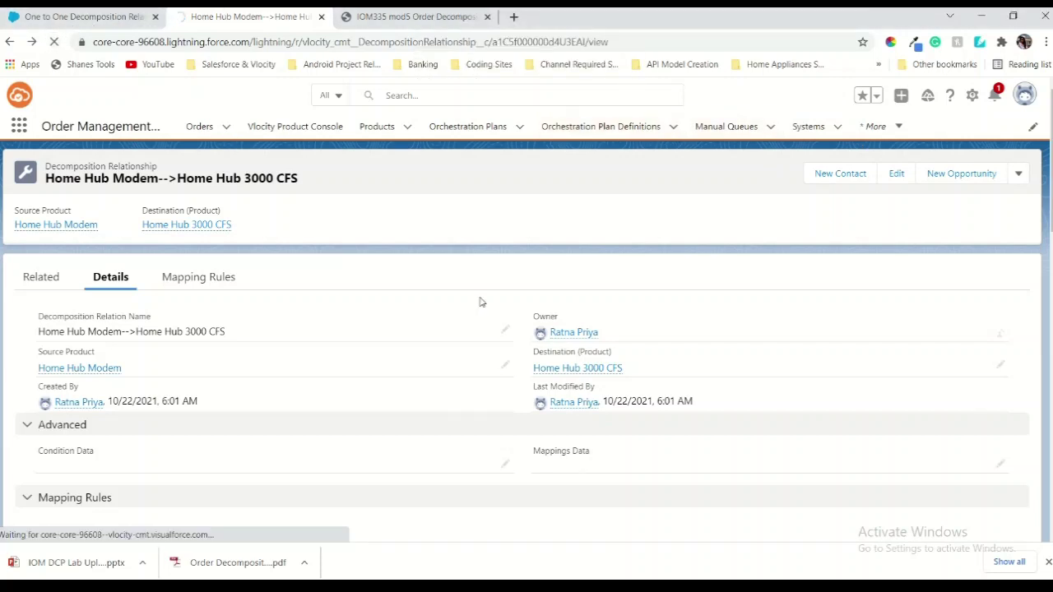
Examine the Condition Data and Mappings Data JSON in the Advanced section against the relationship's conditions and mapping rule
scroll(482, 337, down, 2)
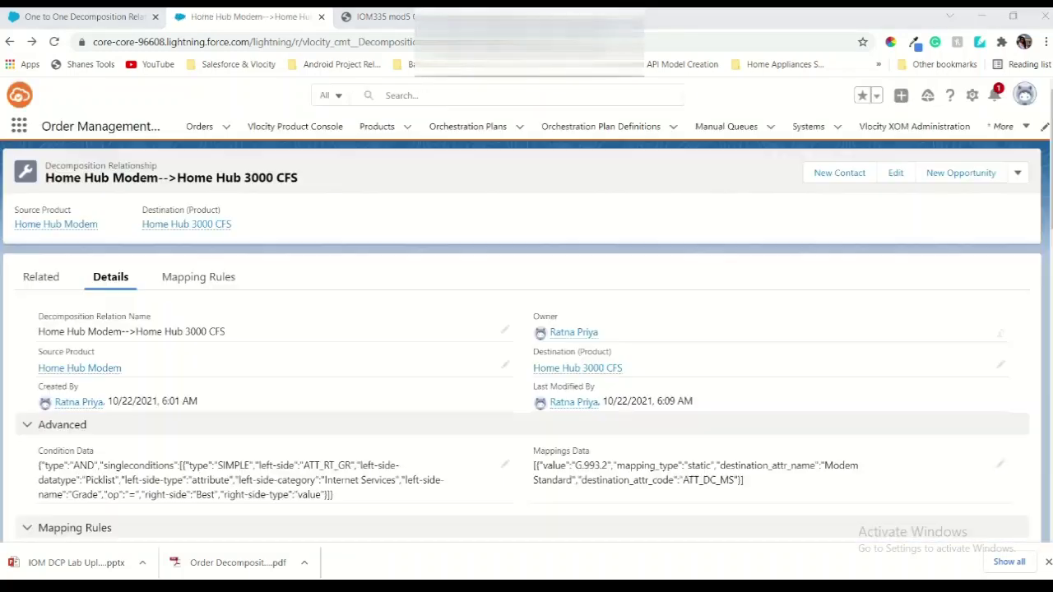
scroll(367, 427, down, 2)
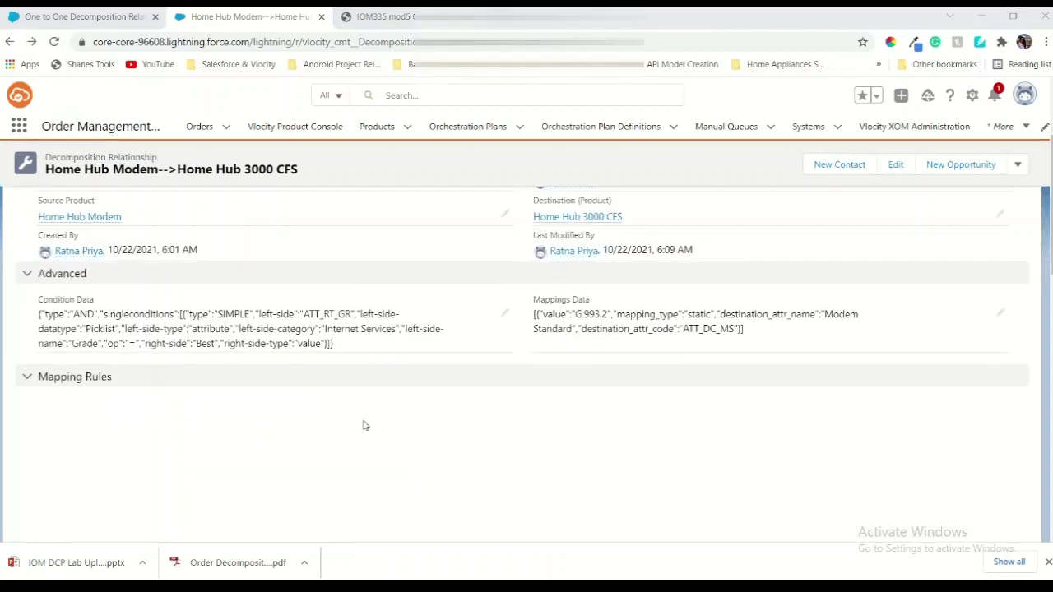
click(28, 275)
click(29, 277)
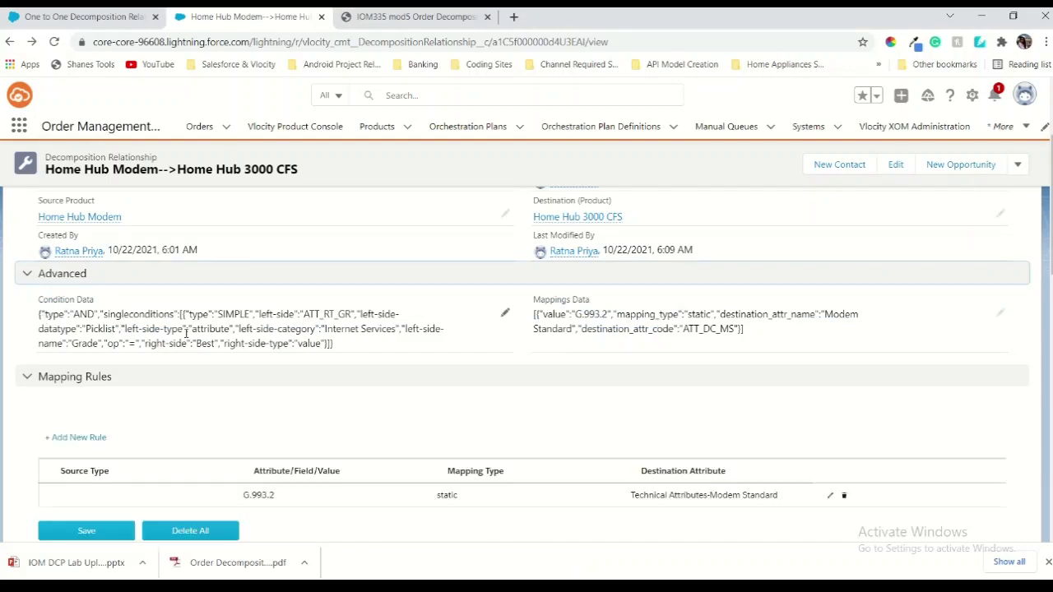
scroll(210, 428, down, 8)
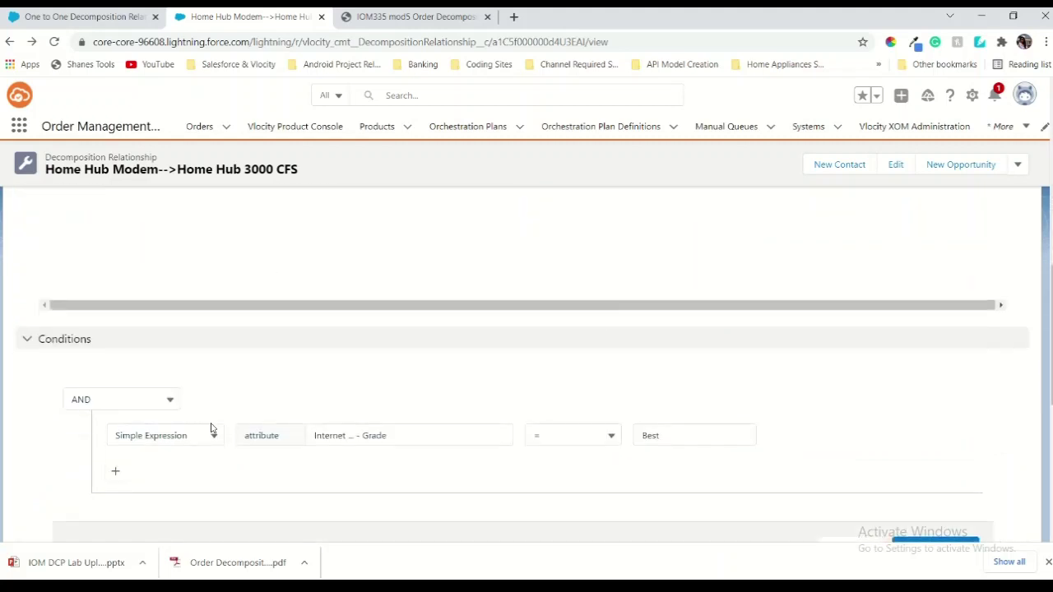
scroll(192, 477, up, 8)
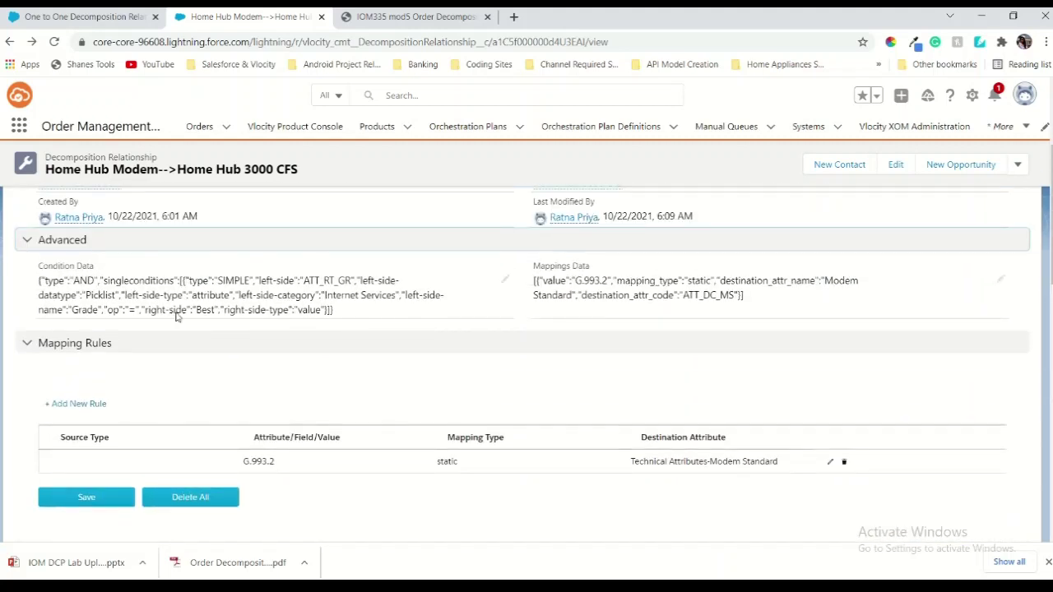
scroll(497, 367, down, 1)
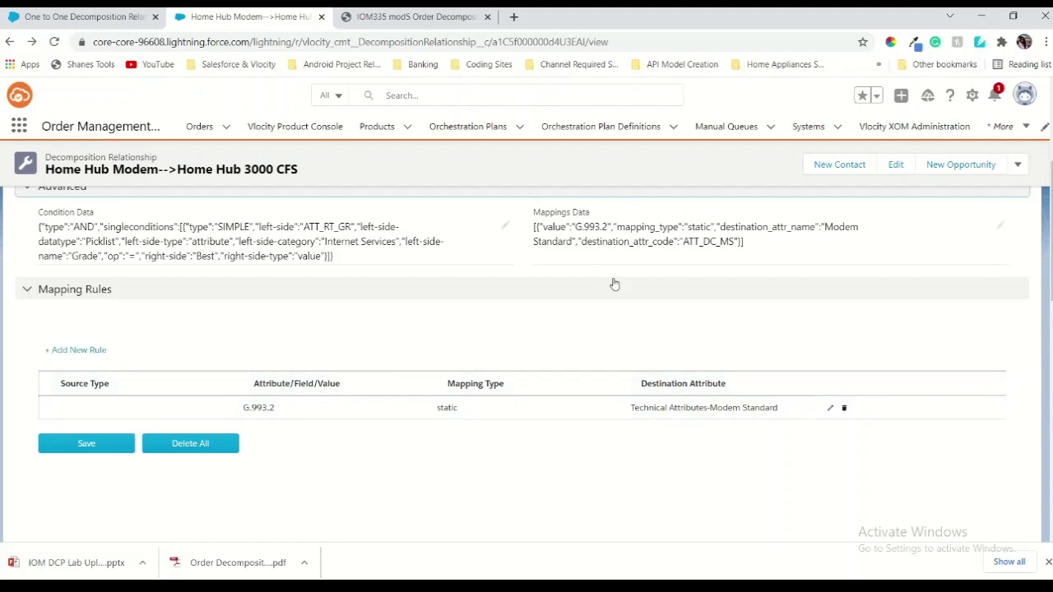
Read the guide's note on reusing the Condition Data and Mappings Data JSON for the Home Hub 2000 CFS relationship
click(450, 19)
scroll(511, 251, down, 7)
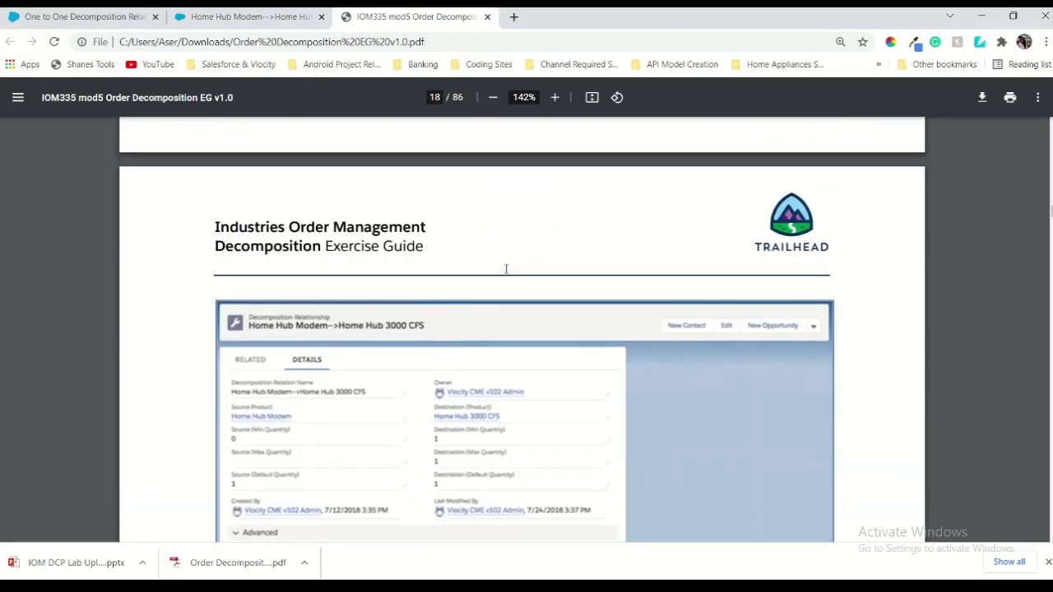
scroll(505, 268, up, 6)
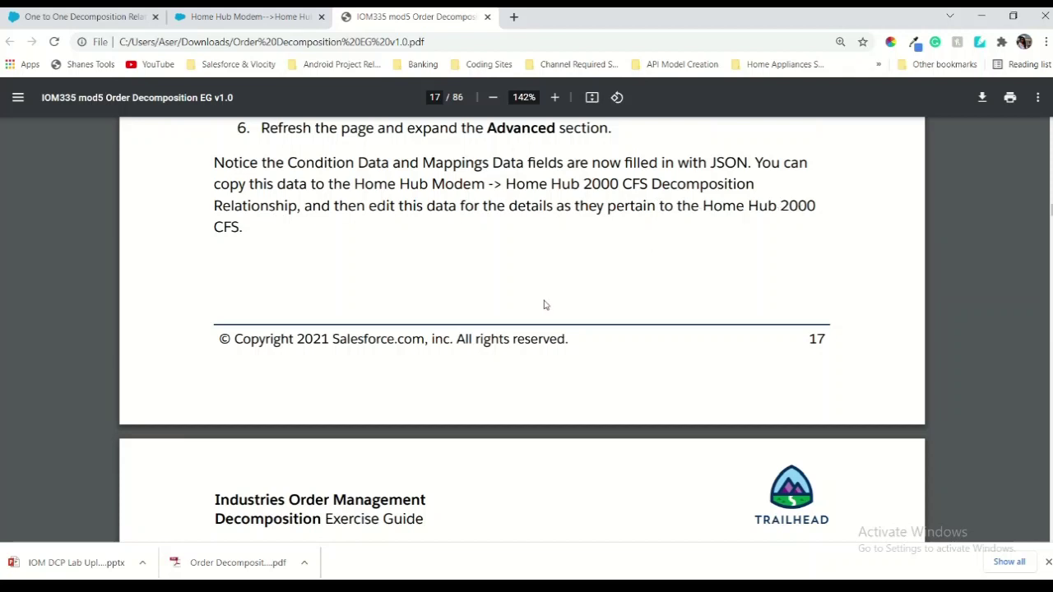
scroll(543, 304, down, 2)
scroll(543, 305, up, 1)
scroll(542, 304, down, 4)
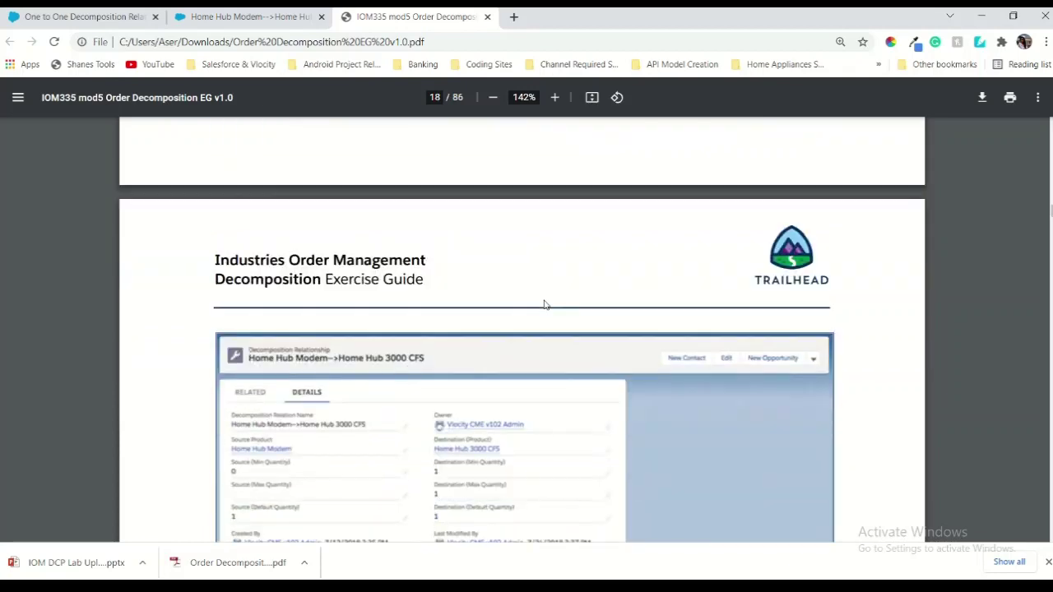
Copy the Home Hub 3000 CFS relationship's Condition Data and Mappings Data JSON from Salesforce into Notepad
click(291, 28)
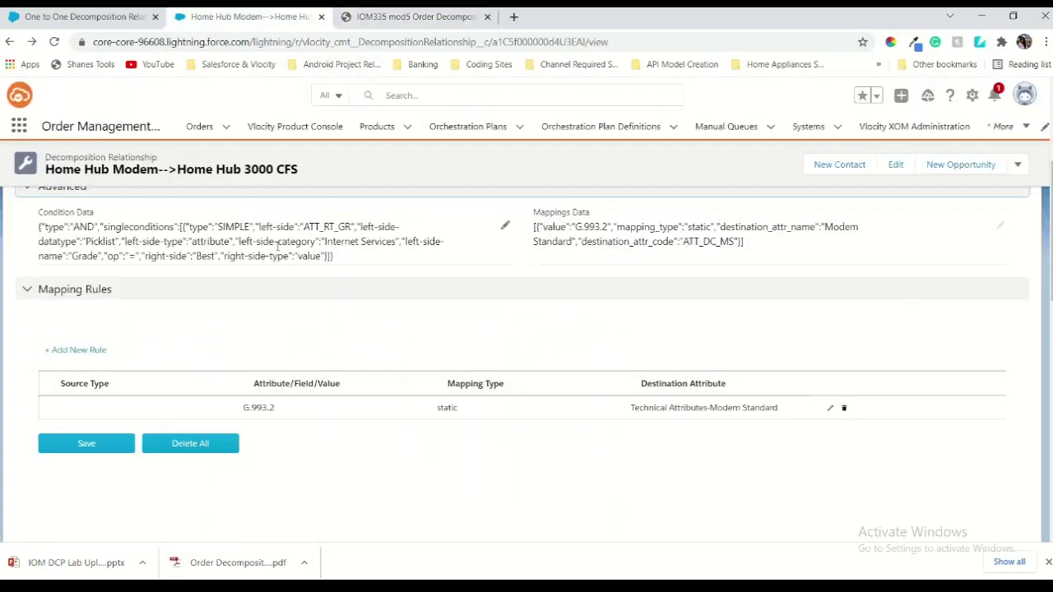
click(504, 226)
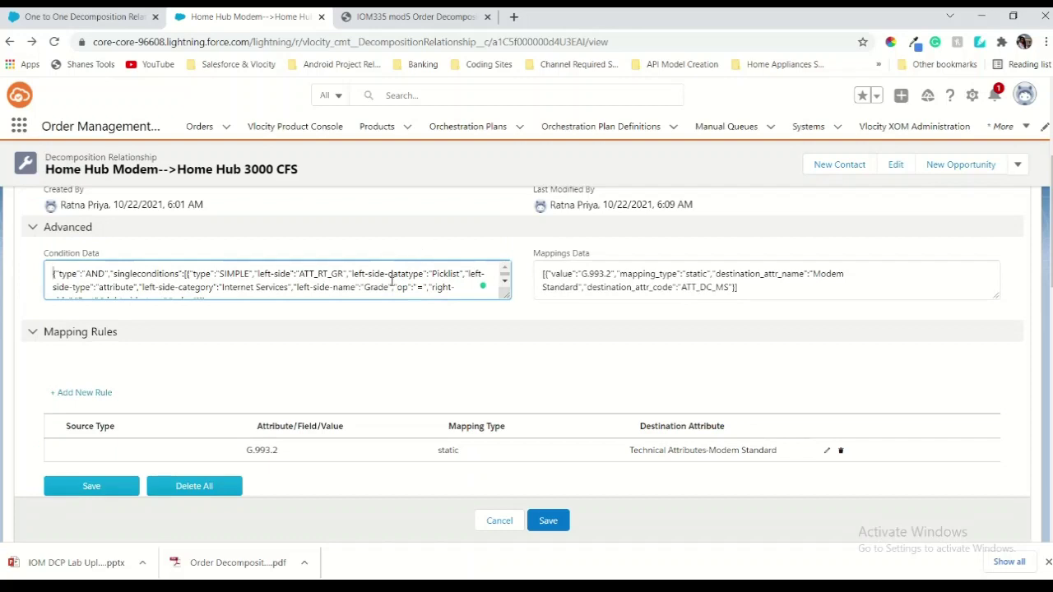
key(ctrl+a)
key(ctrl+s)
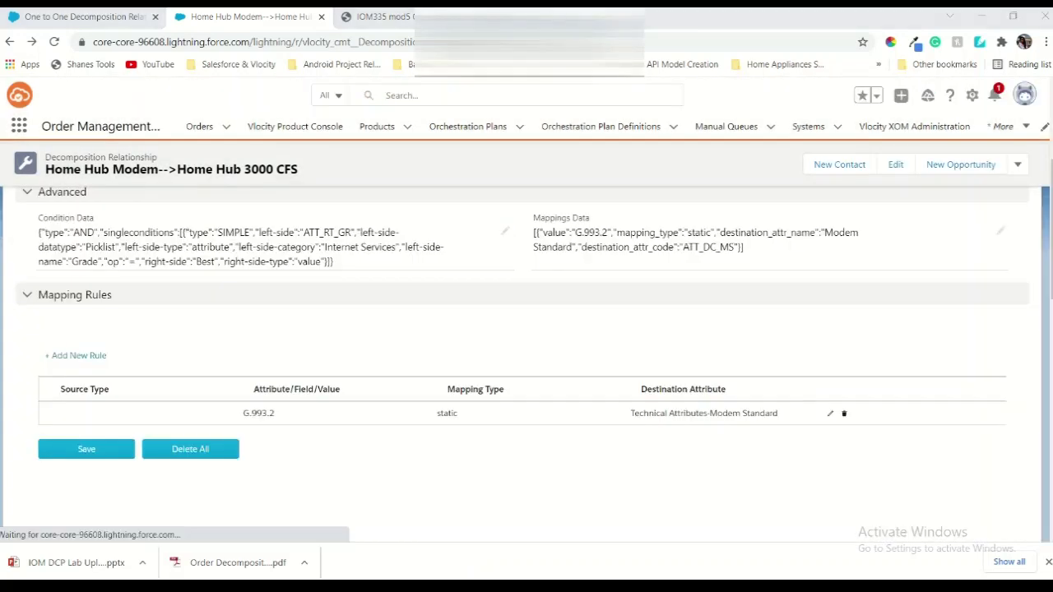
key(alt+Tab)
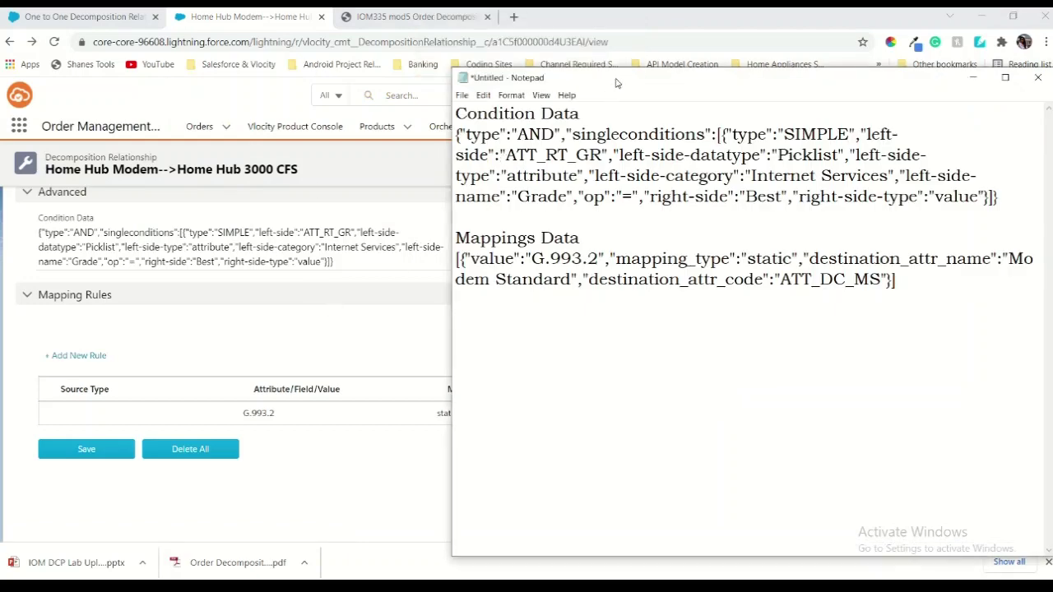
drag(611, 91, 437, 293)
Read Task 4 in the guide on creating mapping and condition rules for Home Hub Modem -> Home Hub 2000 CFS
click(393, 11)
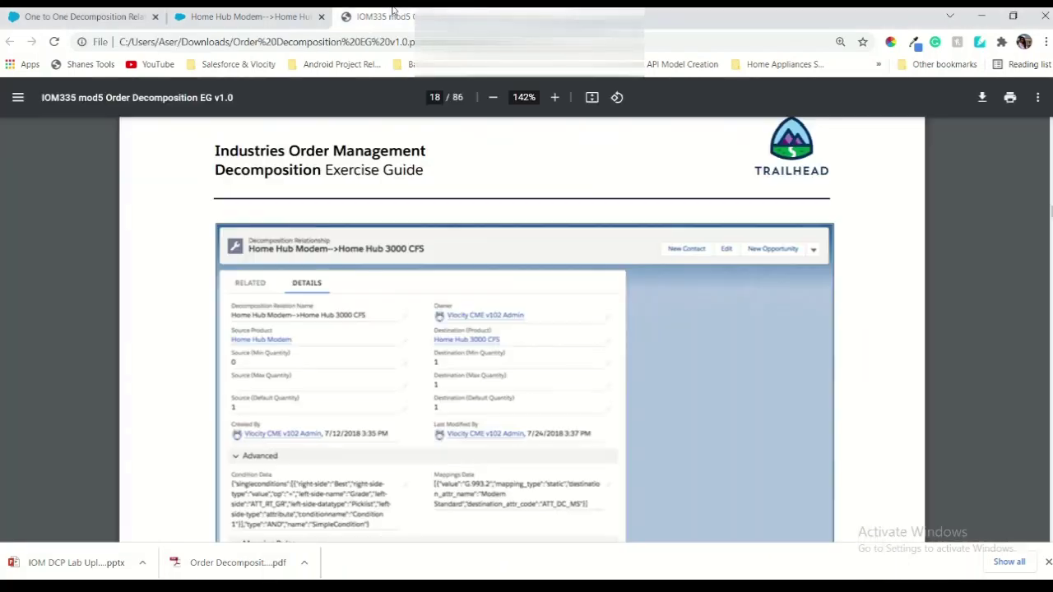
scroll(403, 321, down, 3)
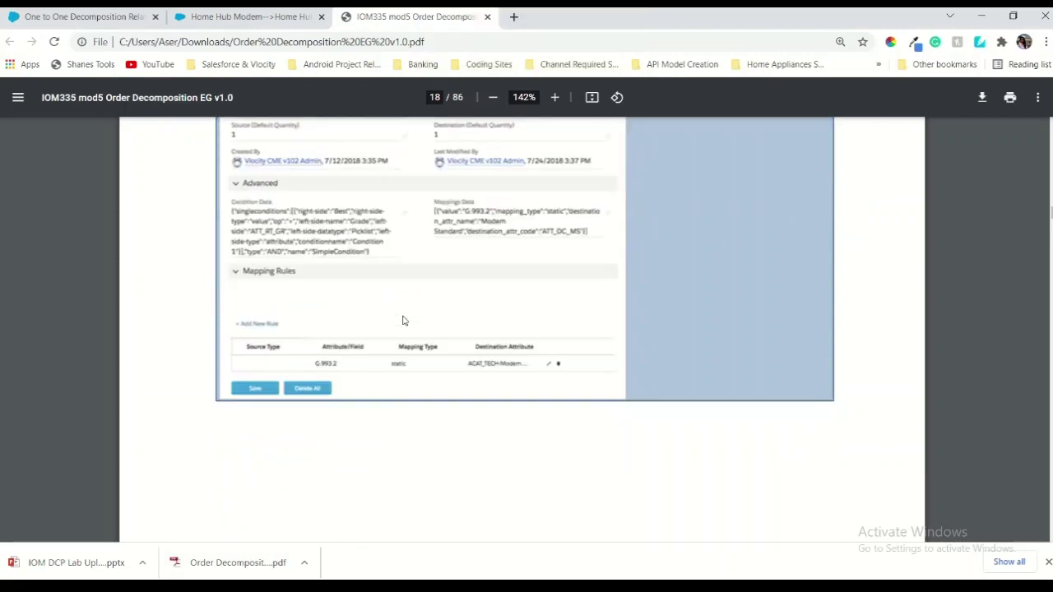
scroll(403, 321, down, 10)
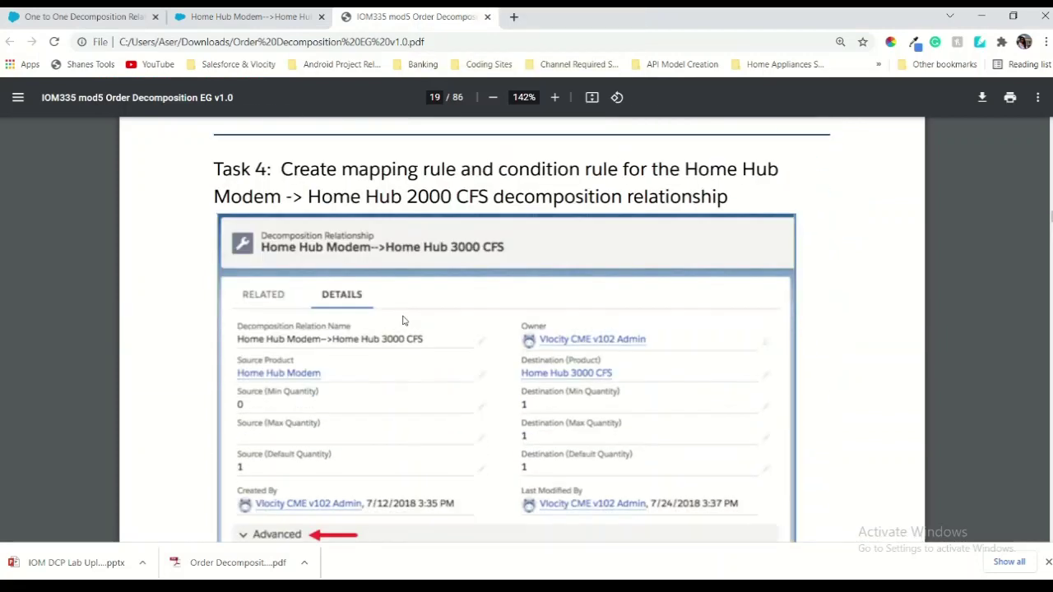
scroll(403, 320, down, 1)
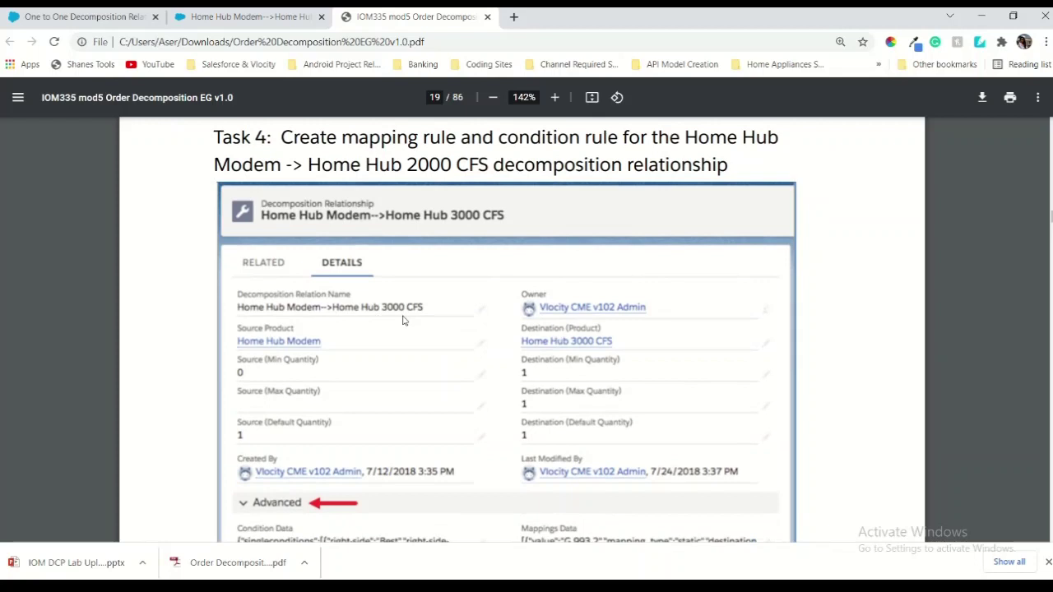
scroll(403, 321, down, 1)
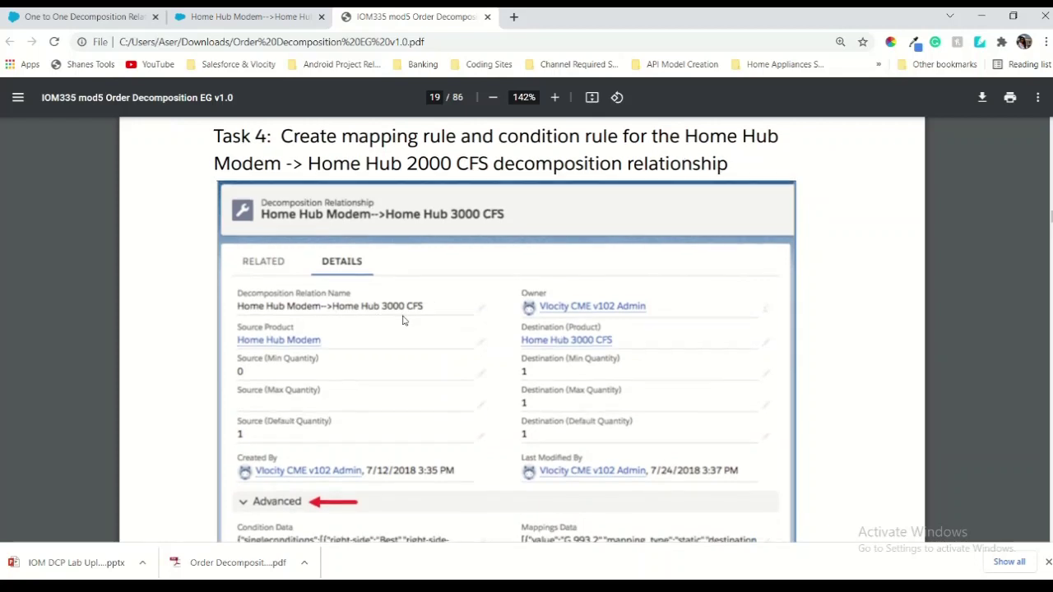
scroll(403, 320, down, 4)
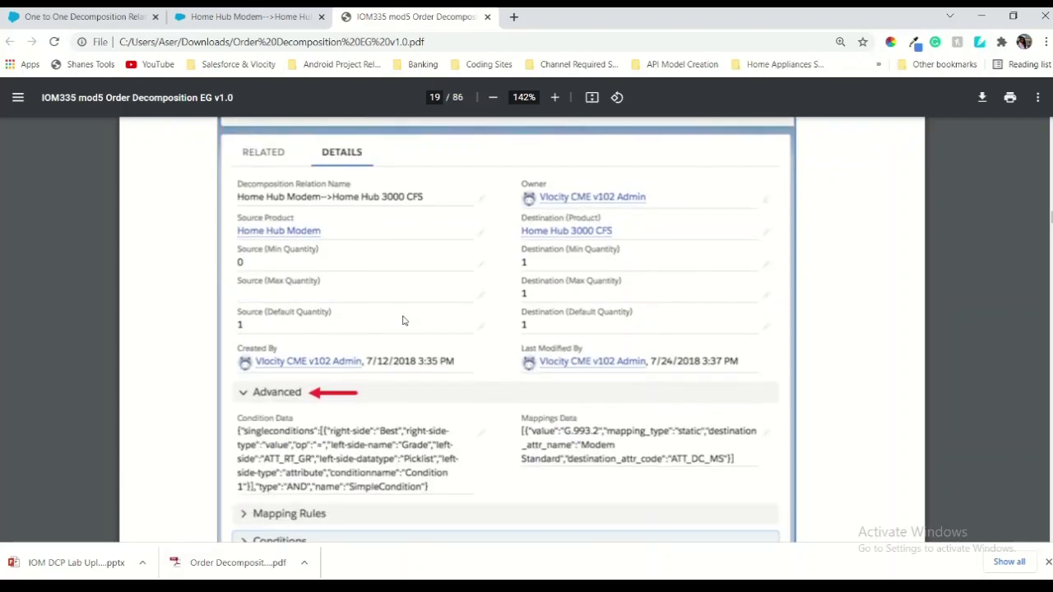
scroll(403, 320, down, 2)
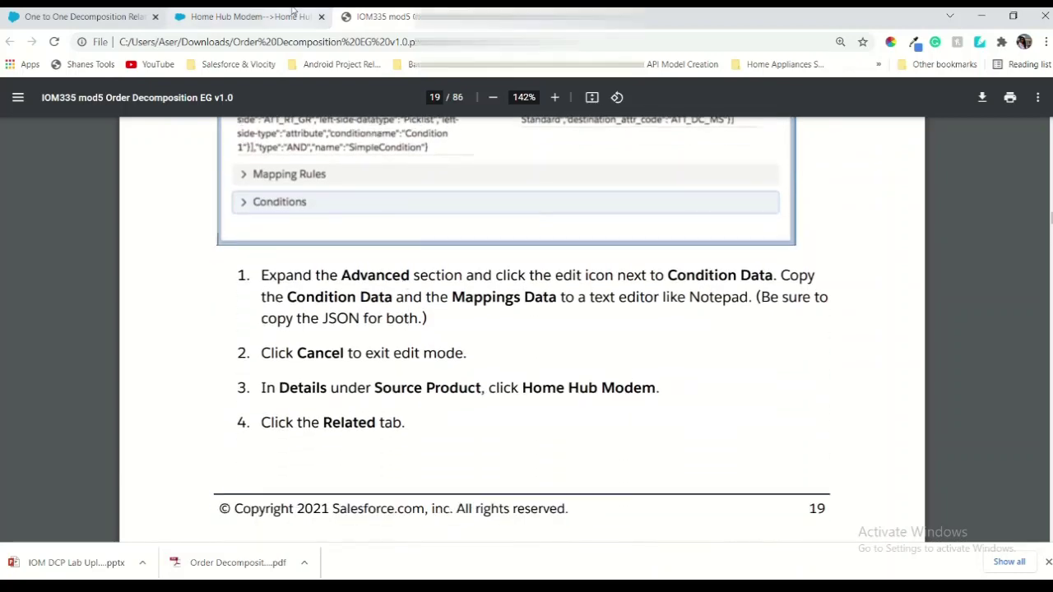
Return to the Home Hub Modem product in Salesforce and open its Home Hub Modem-->Home Hub 2000 CFS decomposition relationship
click(246, 17)
scroll(35, 144, up, 3)
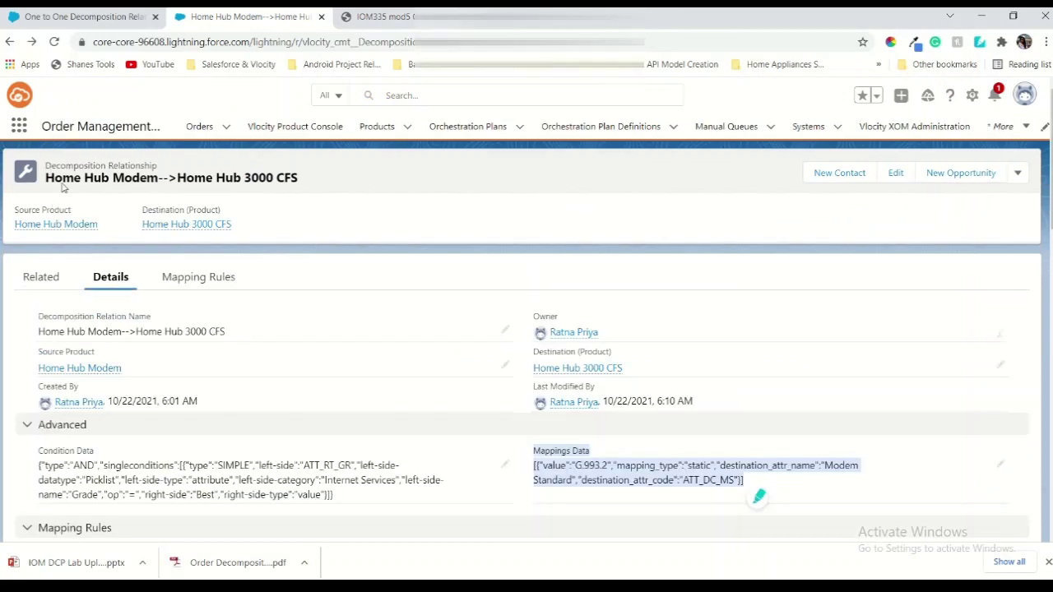
click(11, 42)
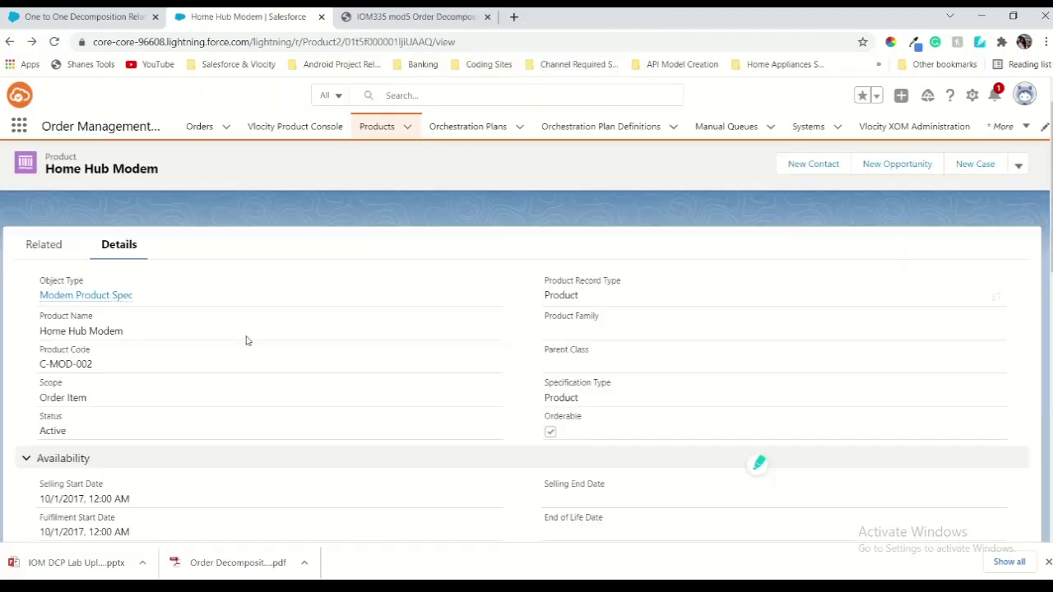
click(59, 279)
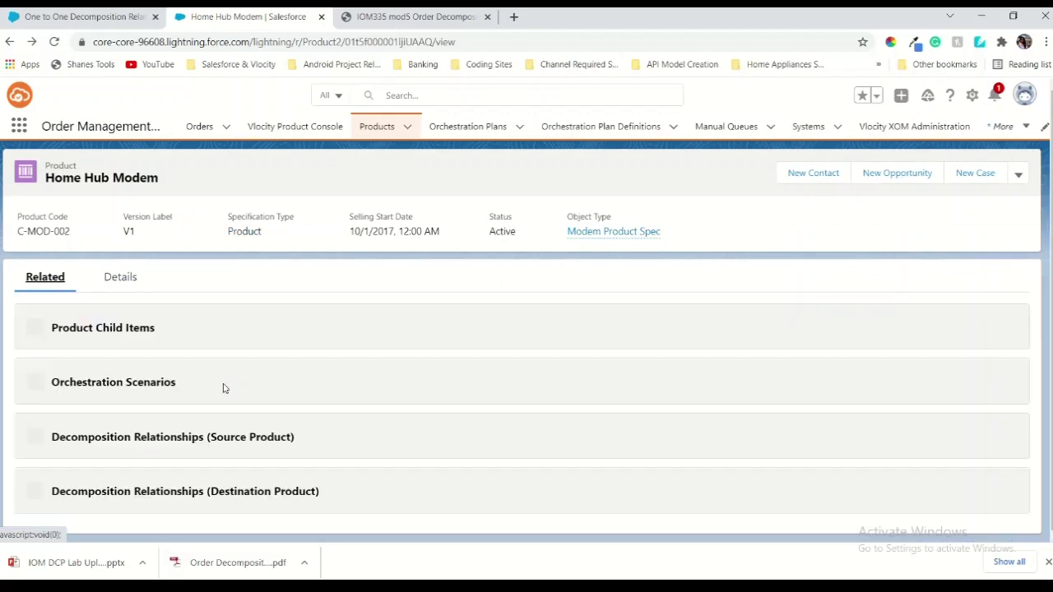
scroll(258, 465, down, 2)
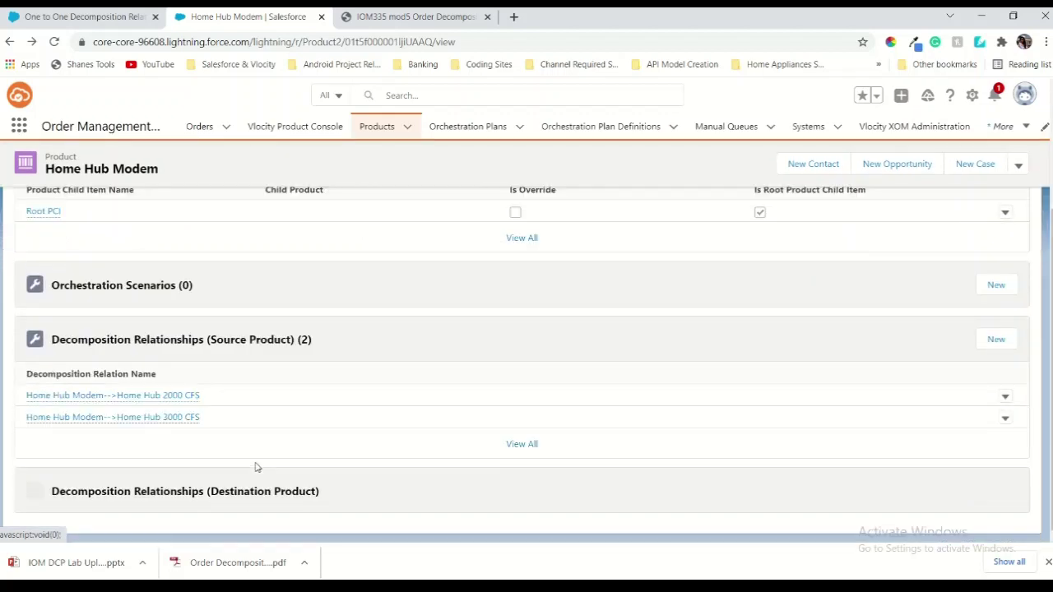
click(159, 398)
scroll(365, 346, down, 2)
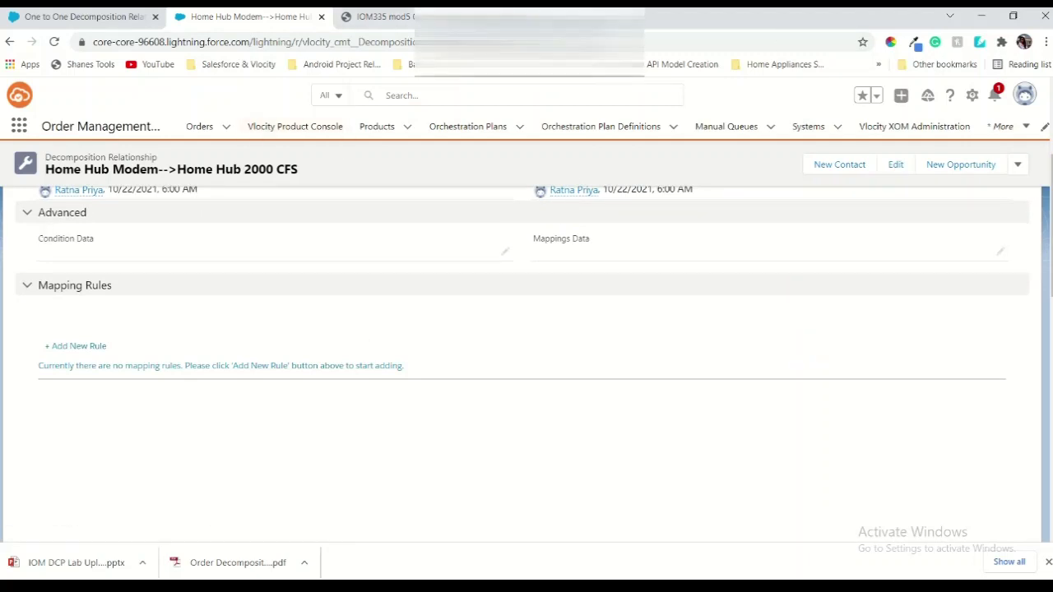
Check the Condition Data instruction in step 1 of Task 4 in the guide and return to Salesforce
click(383, 16)
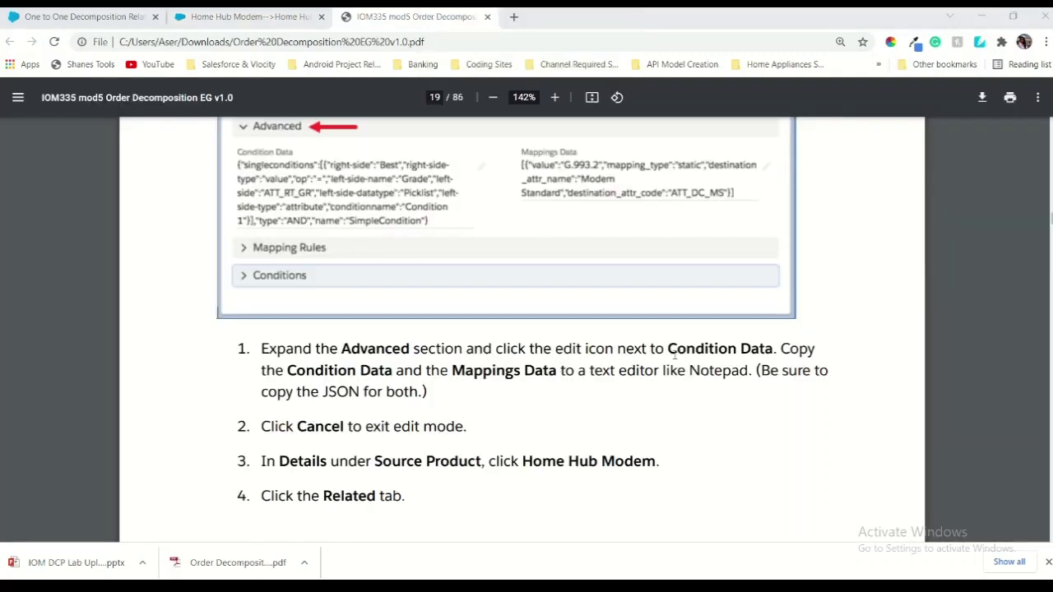
drag(663, 351, 776, 359)
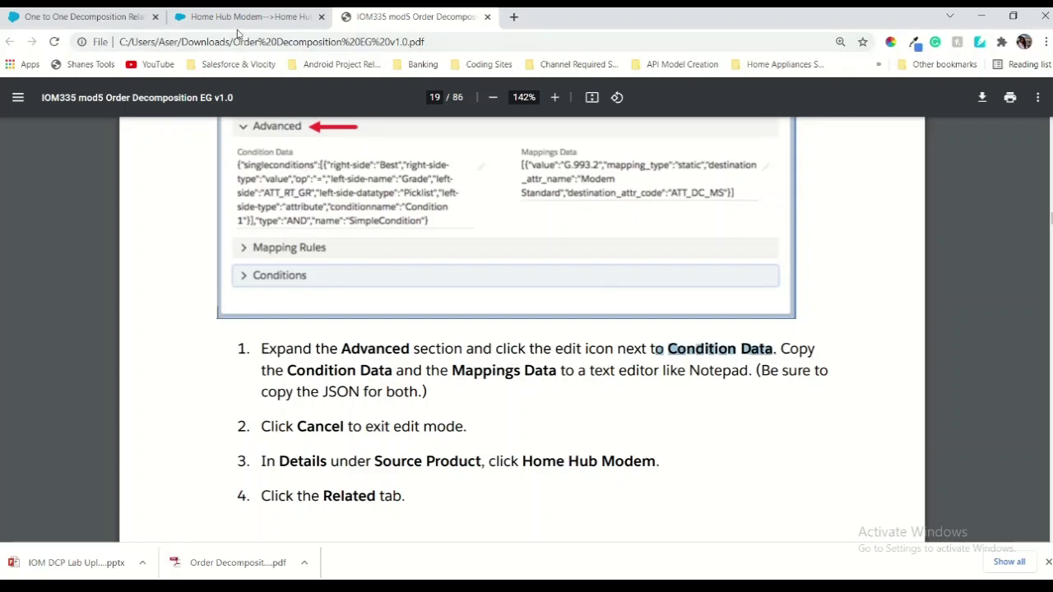
click(244, 18)
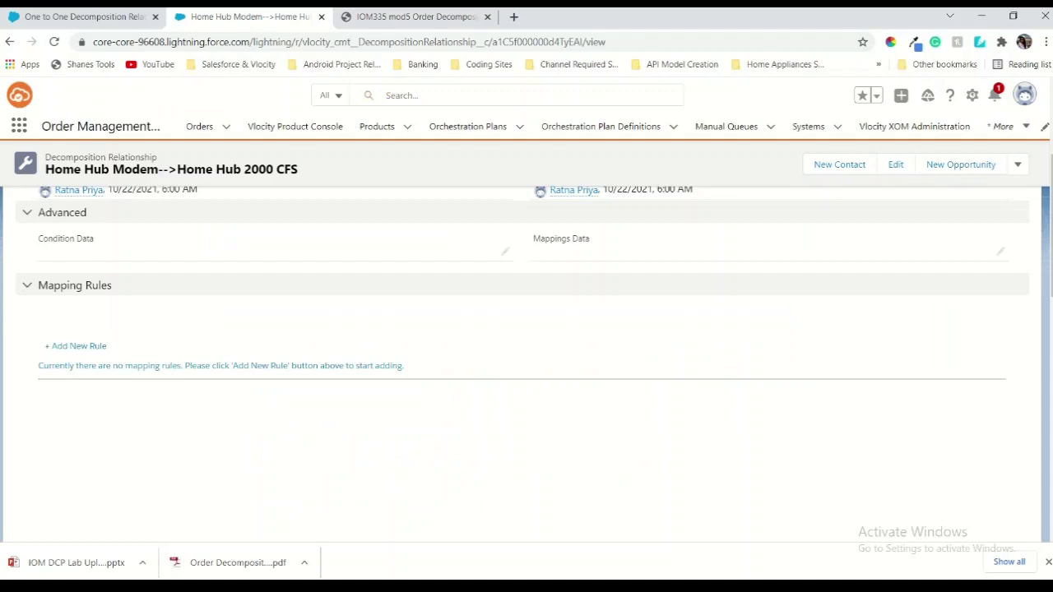
Copy the Condition Data JSON from Notepad into the Home Hub 2000 CFS relationship's Condition Data field in Salesforce
key(alt+Tab)
click(506, 253)
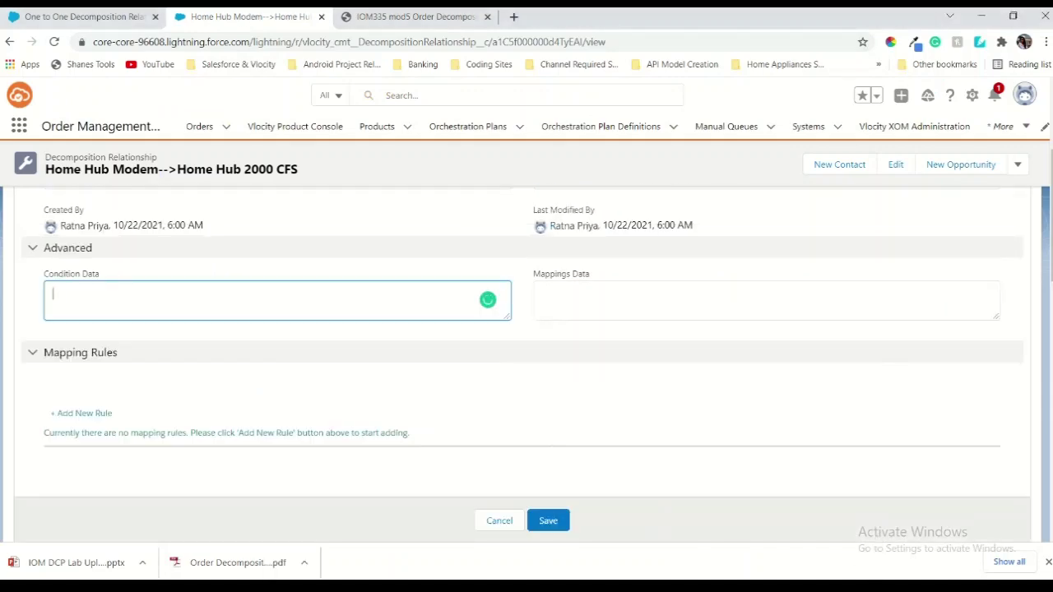
key(alt+Tab)
drag(277, 344, 815, 407)
key(ctrl+c)
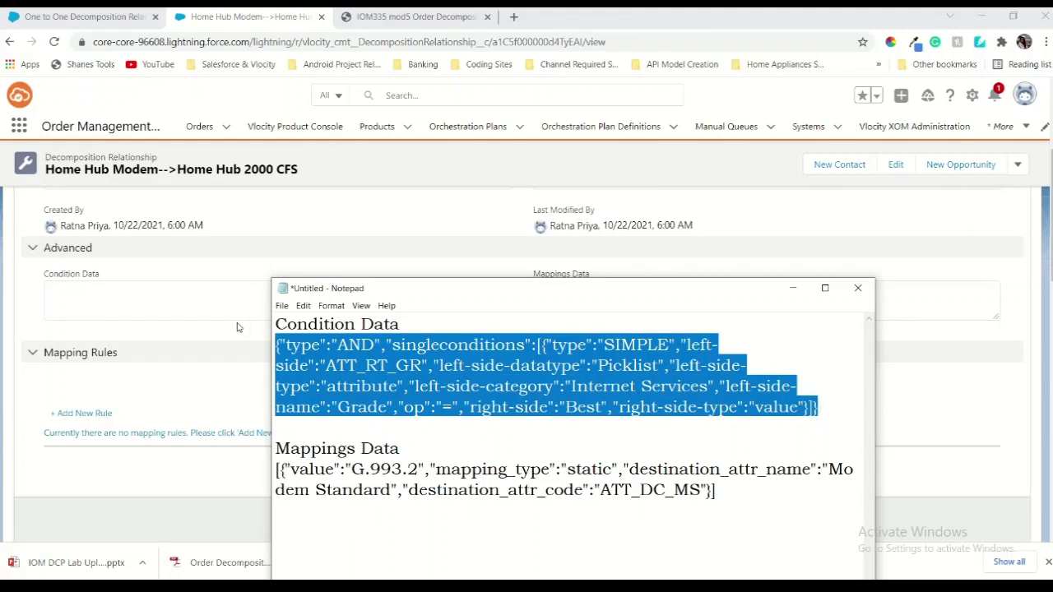
click(197, 305)
key(ctrl+v)
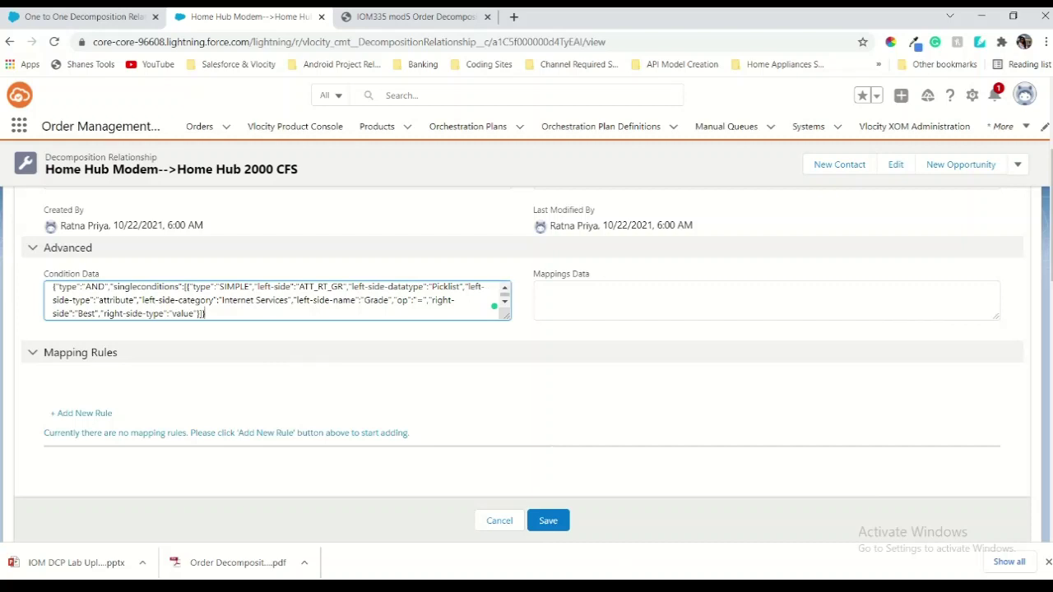
Copy the Mappings Data JSON from Notepad into the Home Hub 2000 CFS relationship's Mappings Data field in Salesforce
key(alt+Tab)
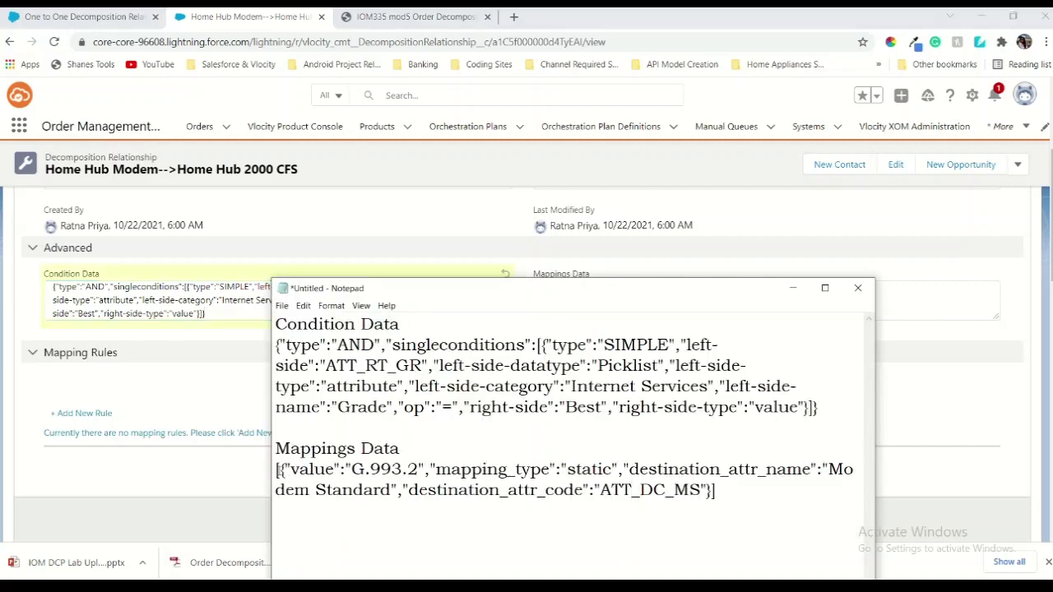
drag(276, 469, 767, 495)
key(ctrl+c)
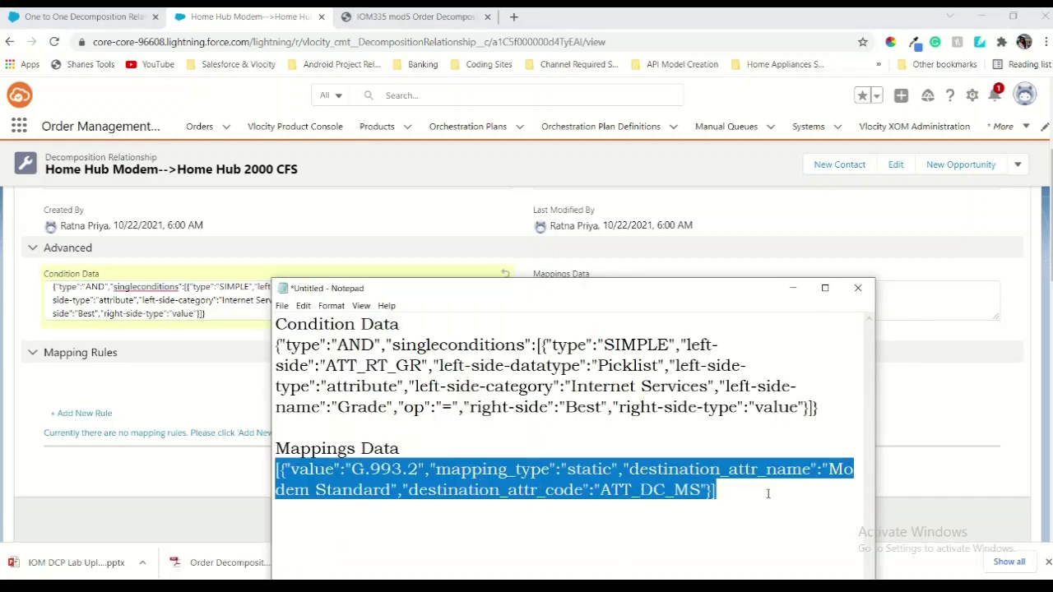
click(899, 293)
key(ctrl+v)
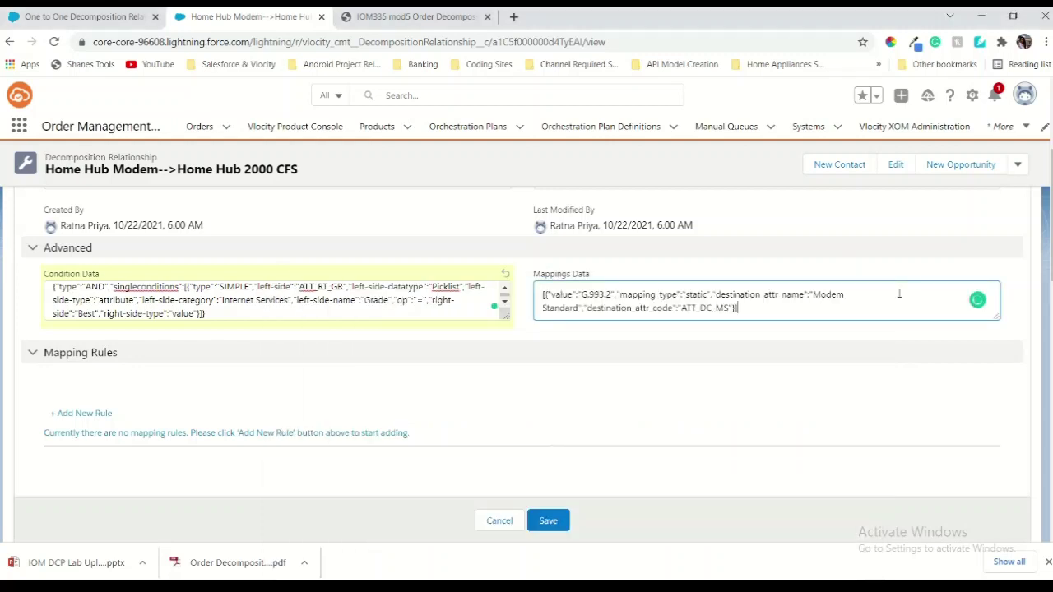
click(542, 294)
click(214, 312)
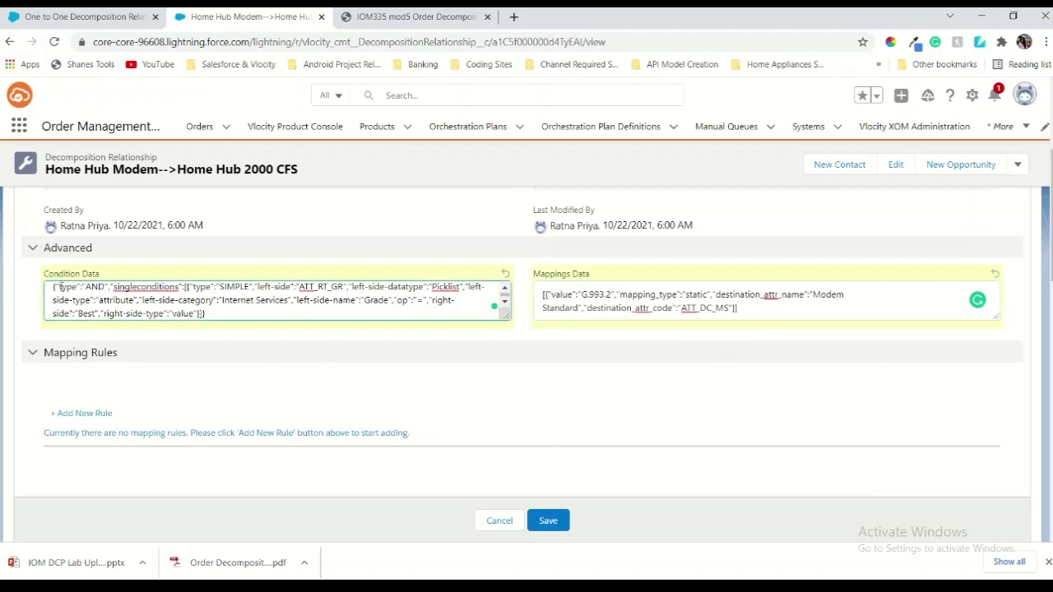
click(53, 286)
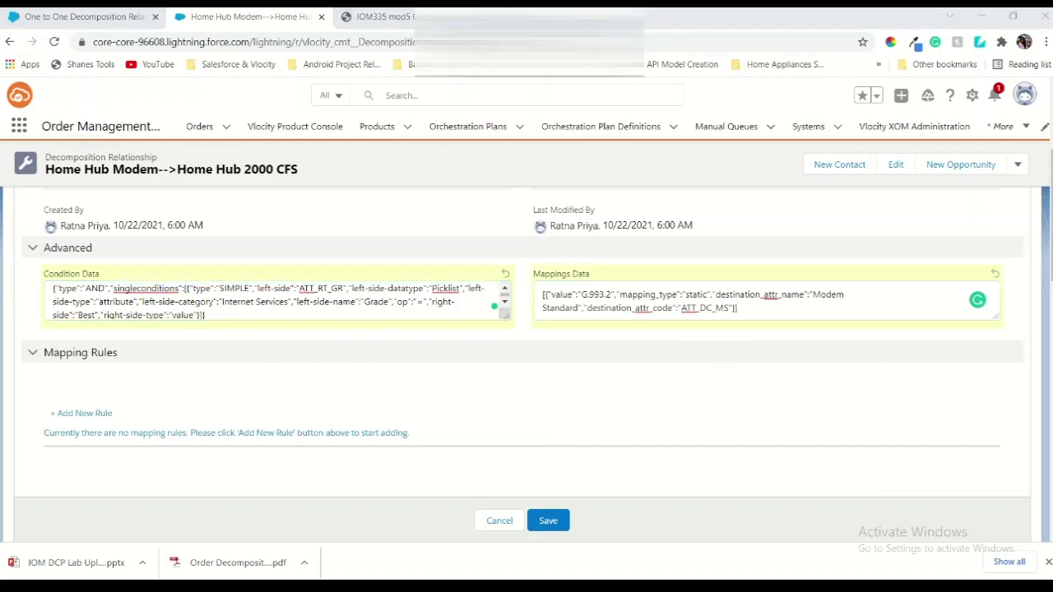
Recheck the Task 4 steps in the guide and cancel the unsaved Home Hub 2000 CFS relationship edits in Salesforce
click(378, 17)
scroll(473, 283, down, 2)
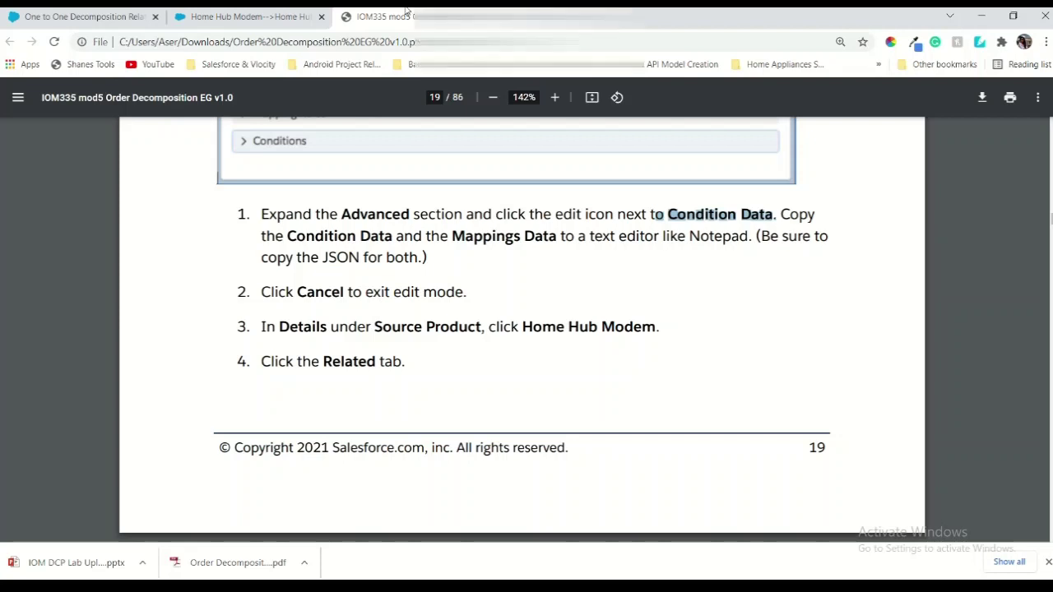
key(ctrl+shift+Tab)
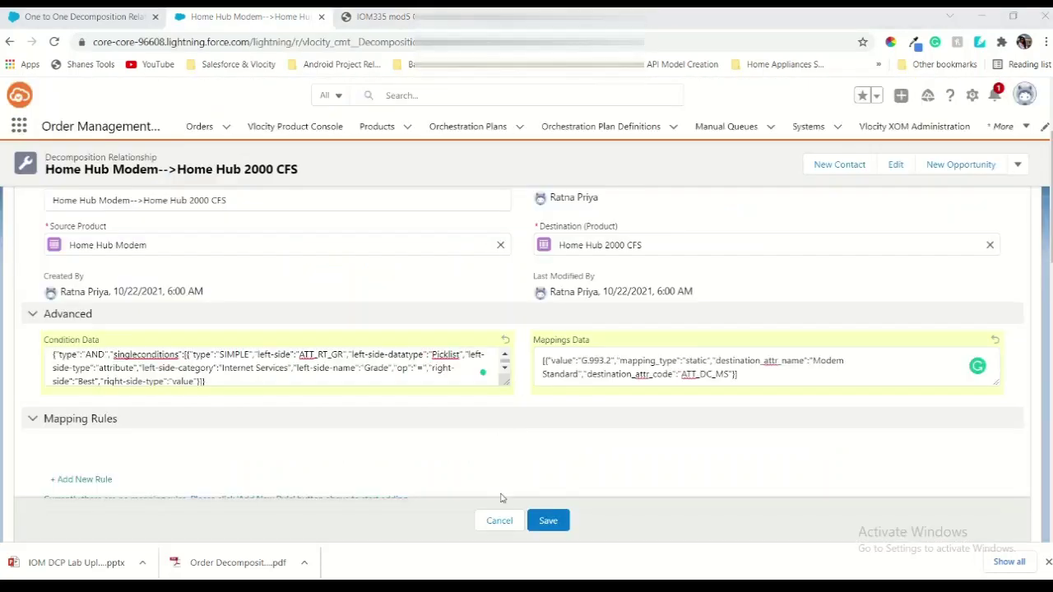
click(503, 521)
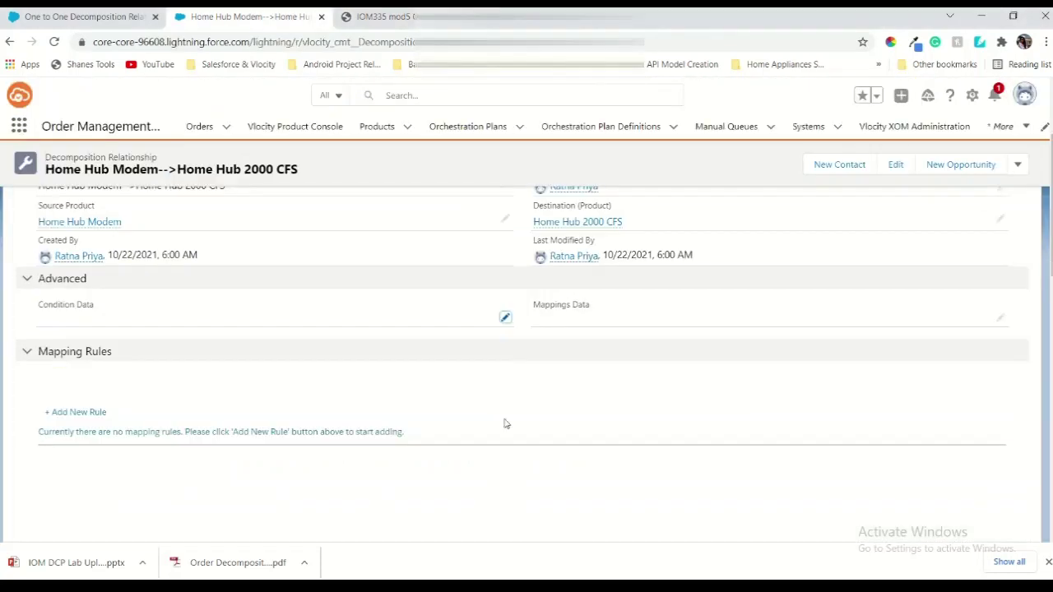
Review steps 1 to 8 of Task 4 in the exercise guide and return to the Home Hub 2000 CFS relationship in Salesforce
scroll(501, 400, down, 1)
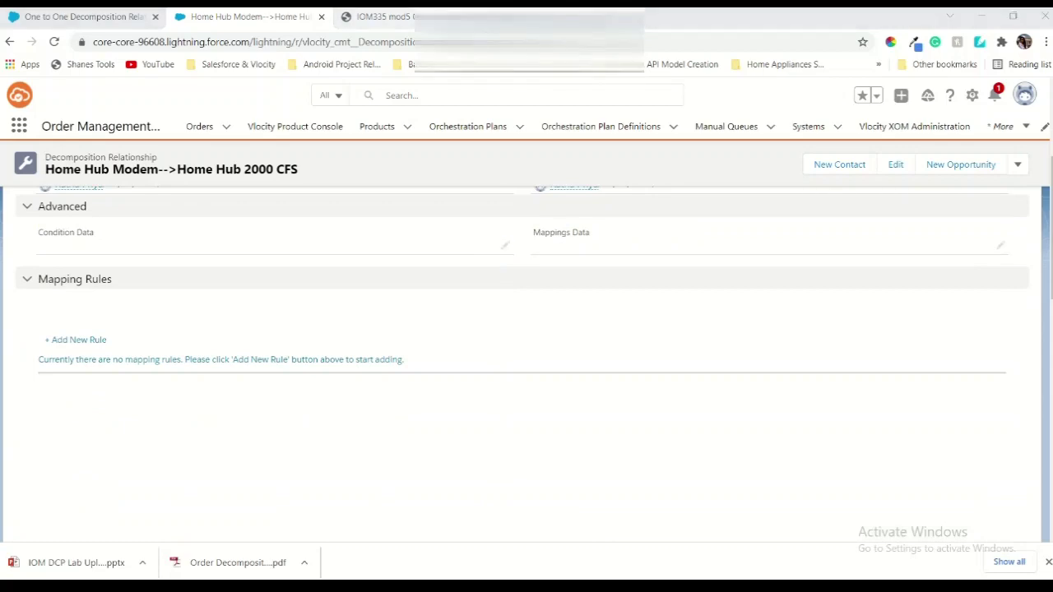
key(ctrl+Tab)
scroll(319, 248, up, 7)
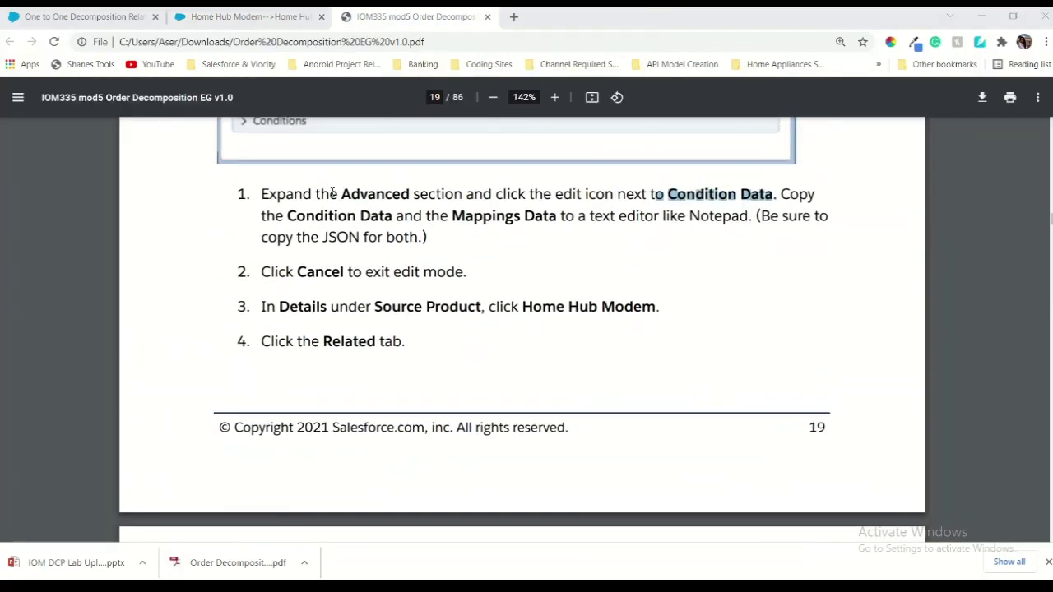
scroll(338, 352, down, 5)
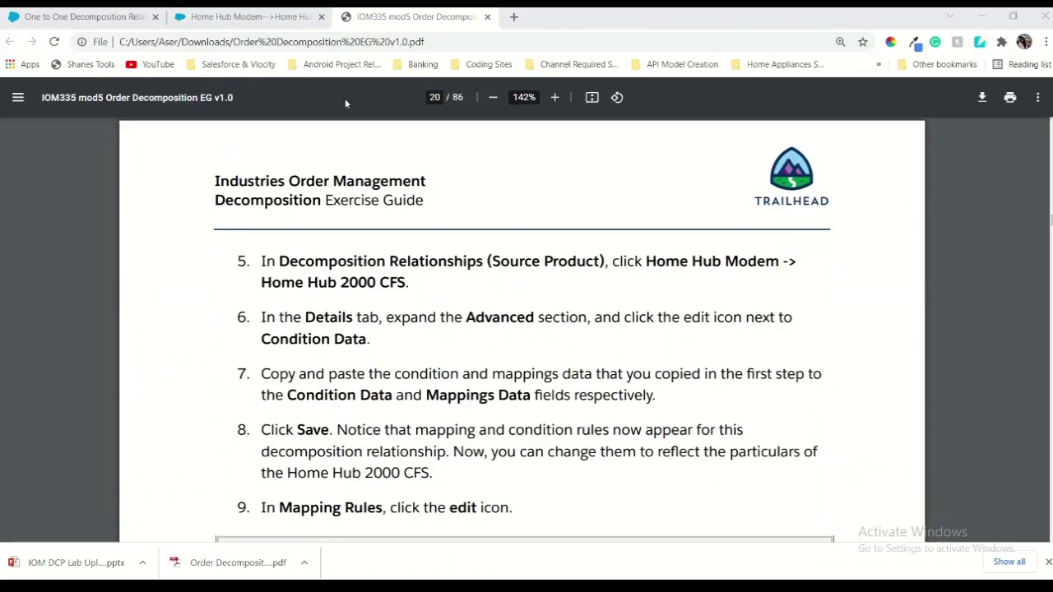
click(246, 16)
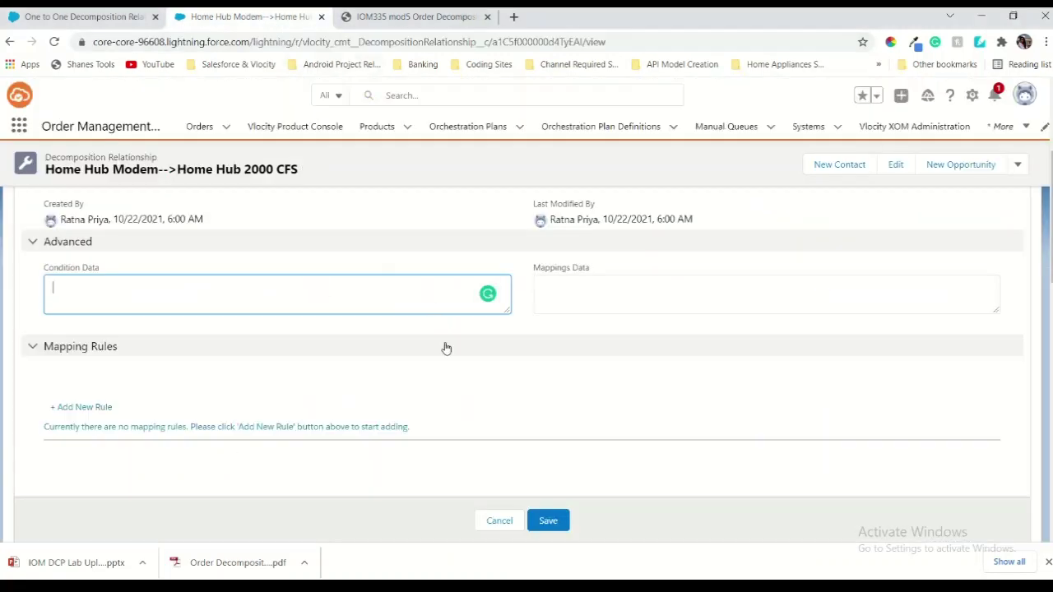
Copy the Condition Data JSON from Notepad into the Condition Data field of the Home Hub 2000 CFS relationship in Salesforce
key(alt+Tab)
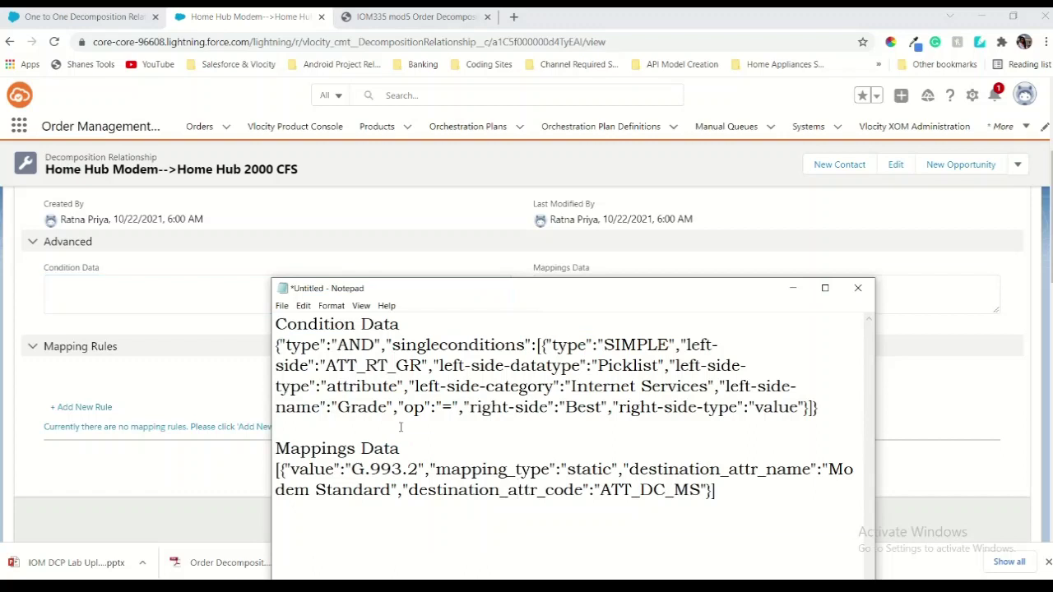
drag(276, 344, 831, 408)
key(ctrl+c)
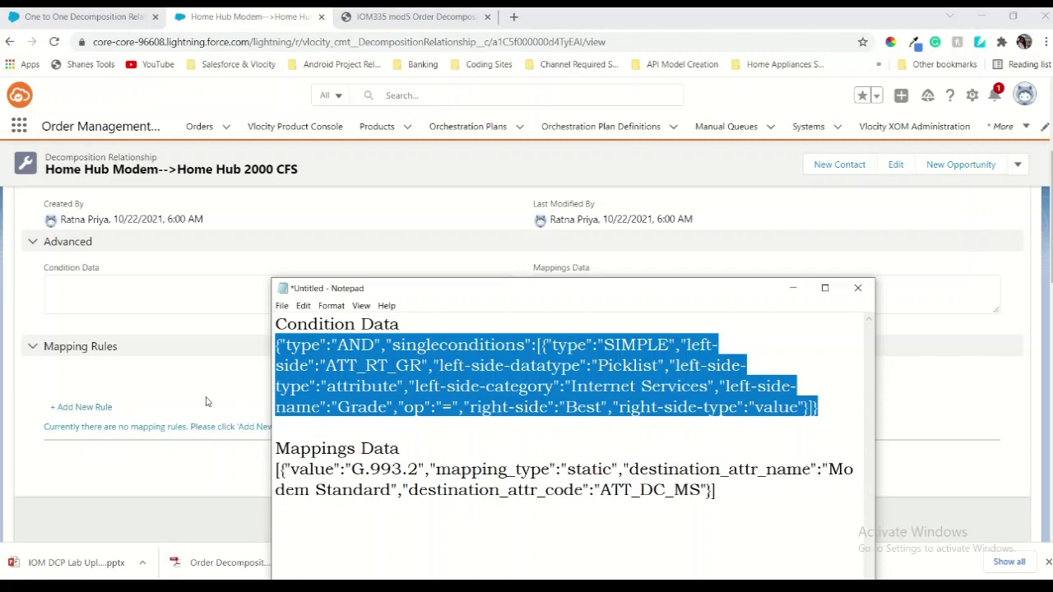
click(176, 298)
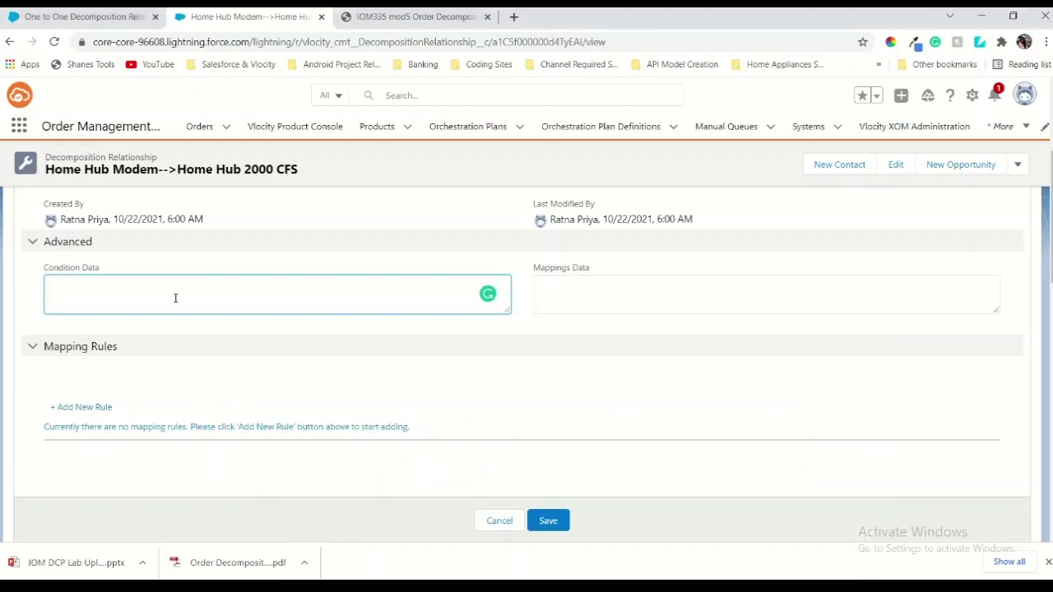
key(ctrl+v)
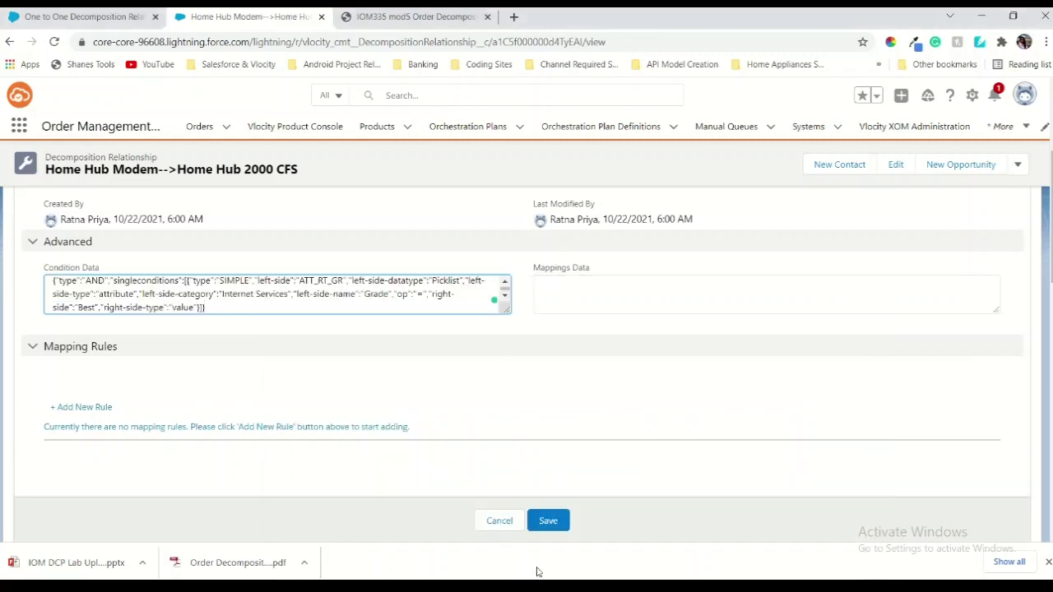
Copy the Mappings Data JSON from Notepad into the relationship's Mappings Data field in Salesforce and save the record
key(alt+Tab)
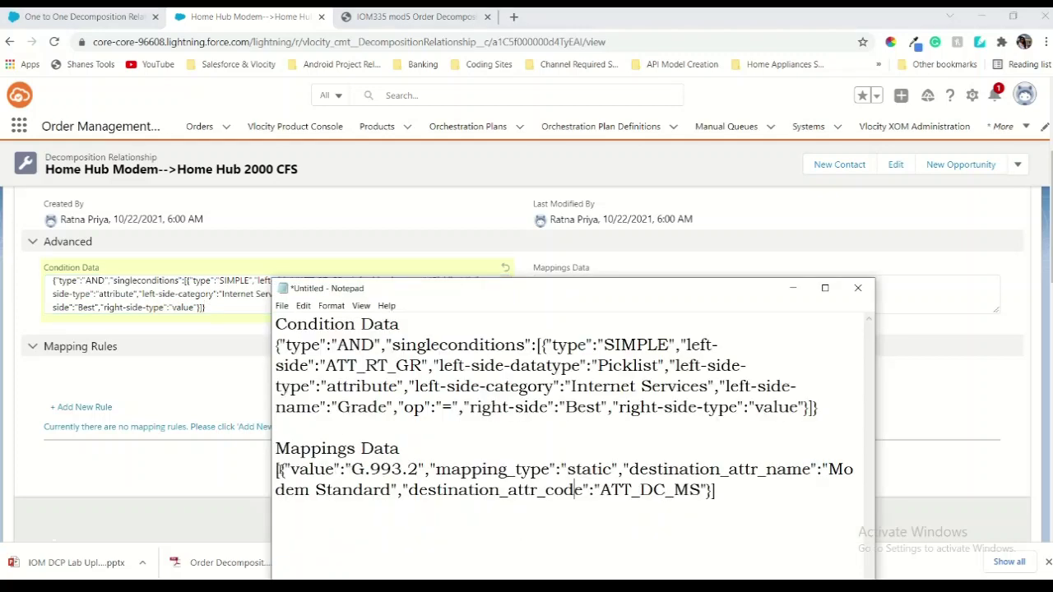
drag(273, 467, 752, 517)
key(ctrl+c)
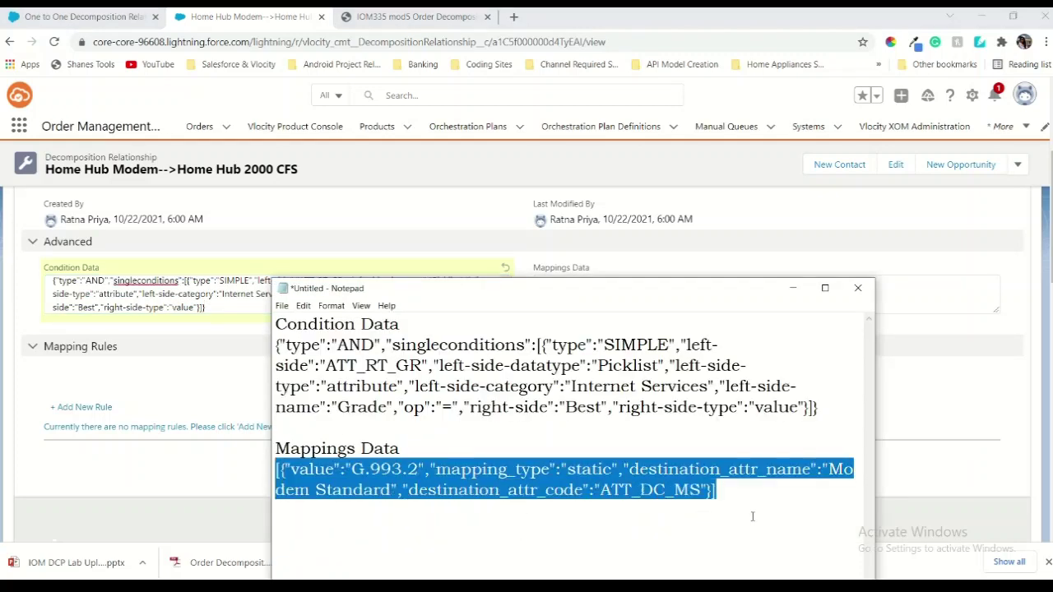
click(792, 288)
click(901, 304)
key(ctrl+v)
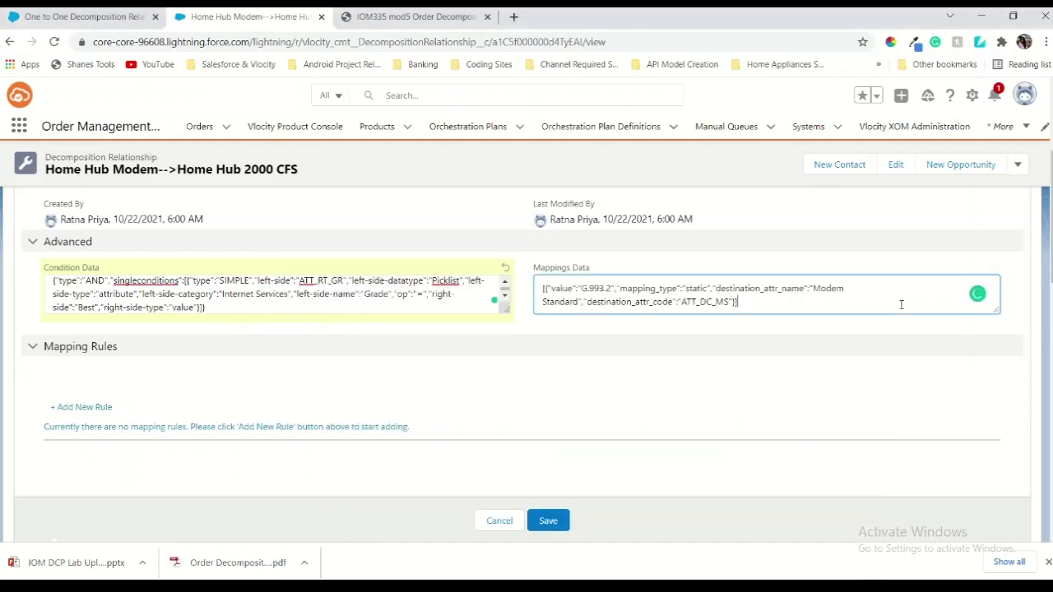
click(548, 530)
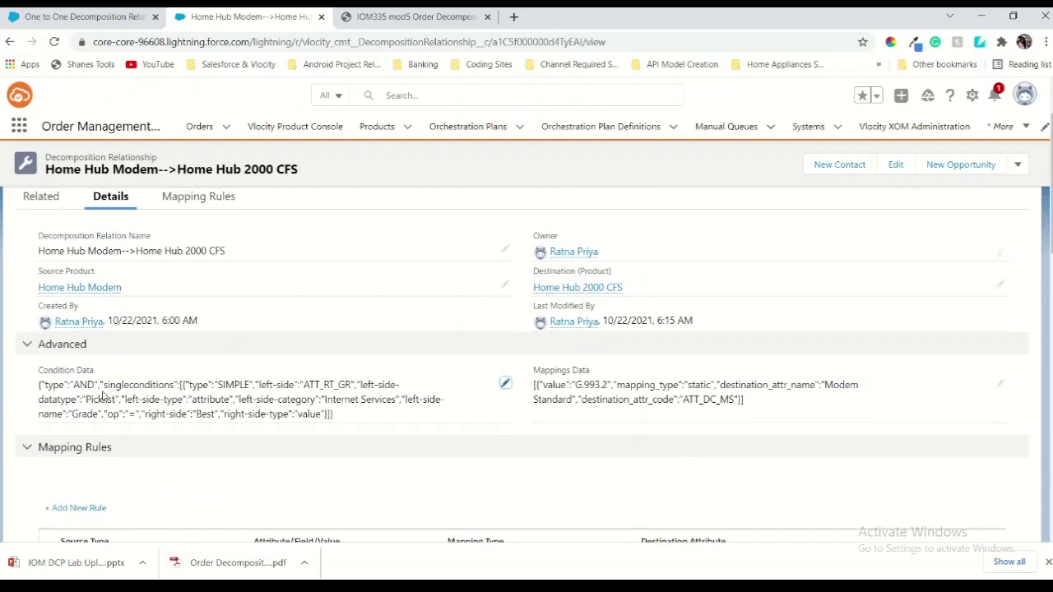
Examine the saved condition and mappings data together with the resulting mapping rules and conditions of the Home Hub 2000 CFS relationship
scroll(287, 444, down, 3)
scroll(244, 360, up, 2)
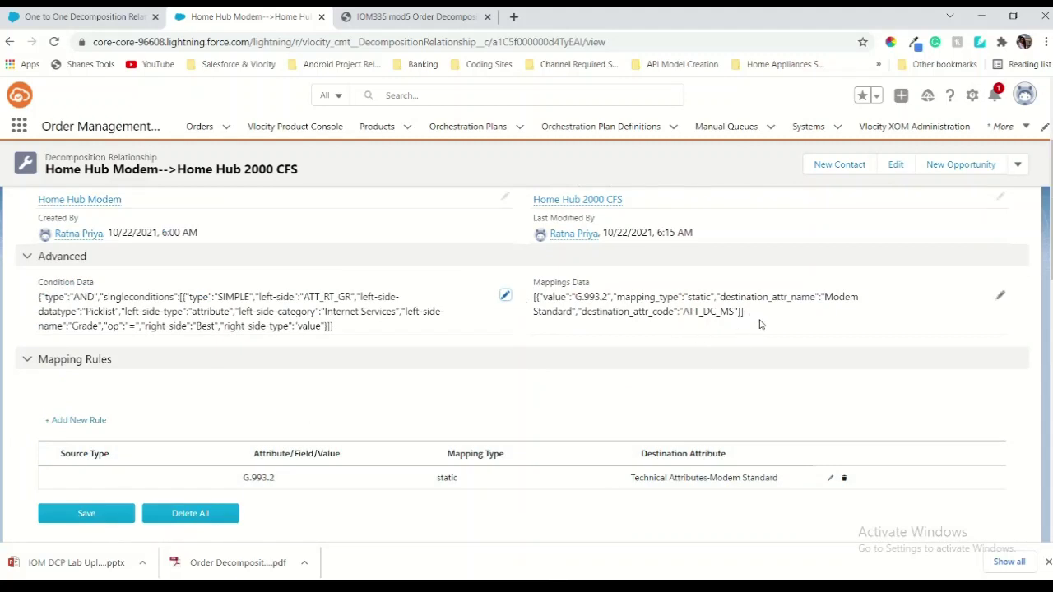
scroll(669, 485, down, 4)
scroll(670, 486, down, 3)
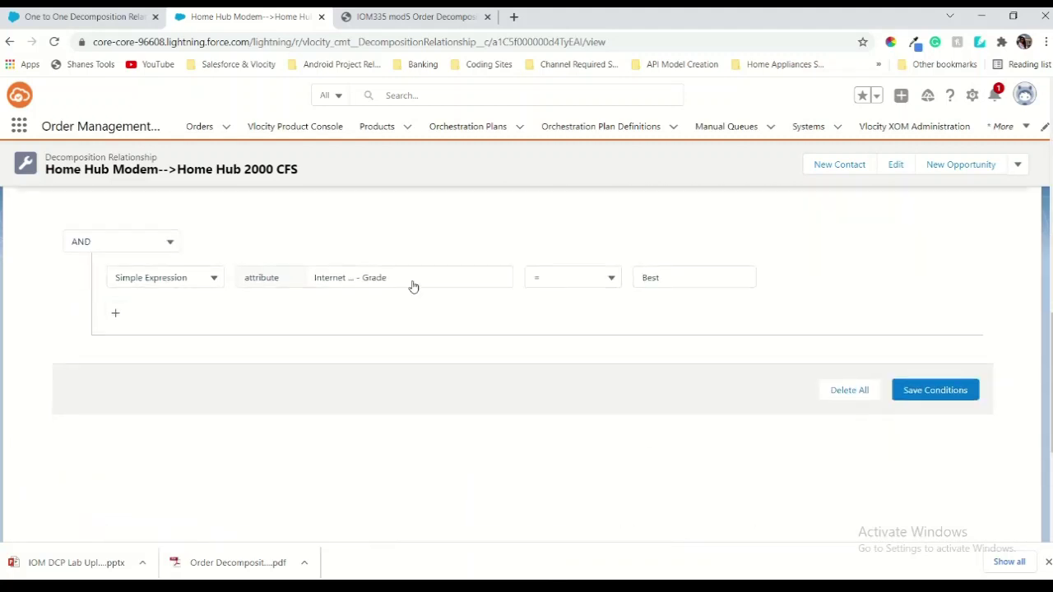
scroll(413, 284, up, 4)
scroll(405, 304, up, 4)
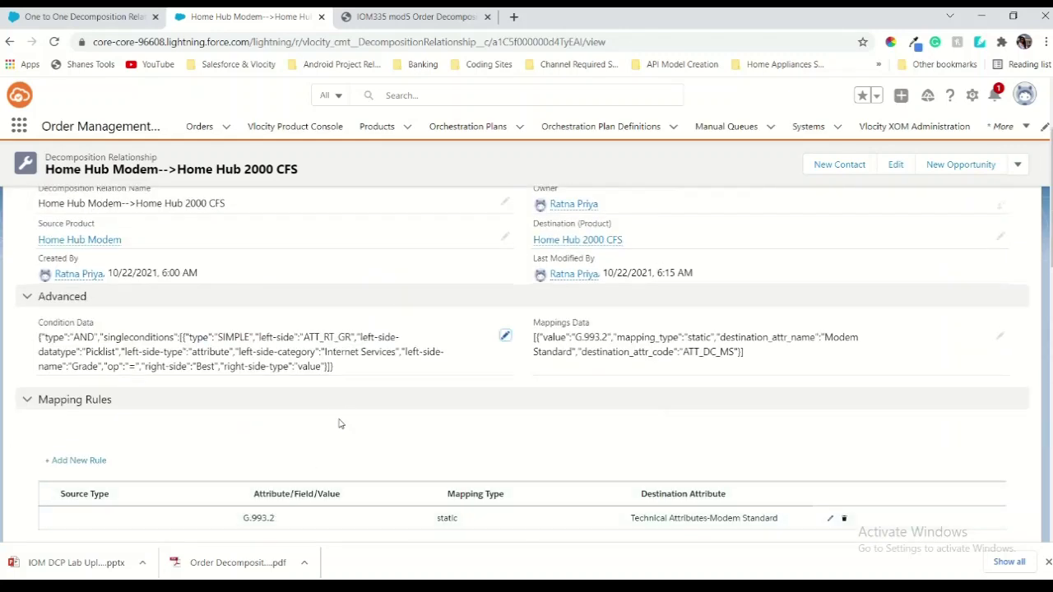
scroll(338, 423, down, 2)
scroll(409, 319, up, 2)
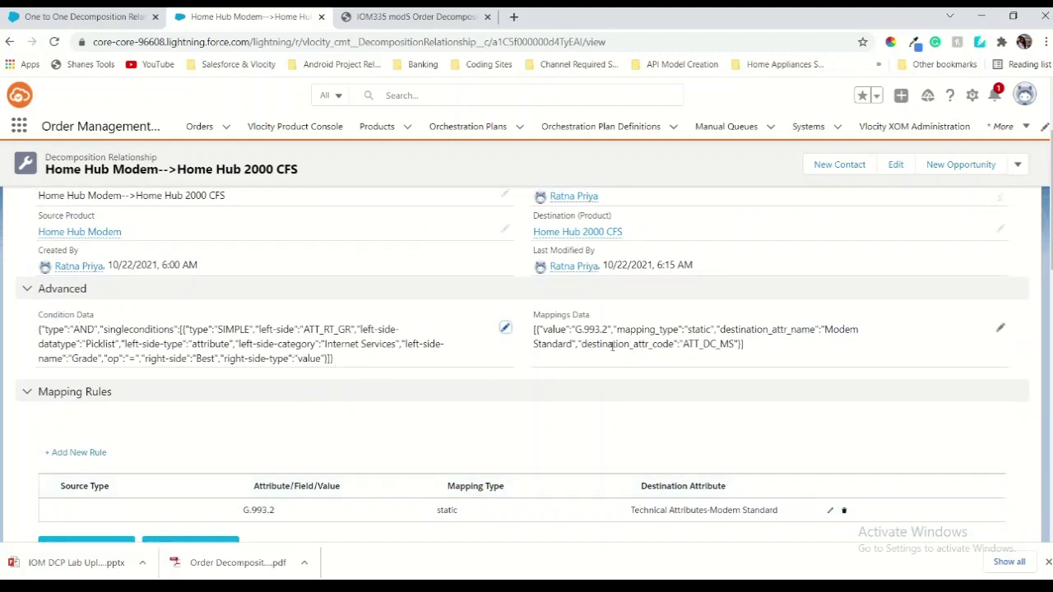
Read guide steps 8 to 10 on editing the mapping rule and return to the Home Hub 2000 CFS relationship in Salesforce
click(415, 16)
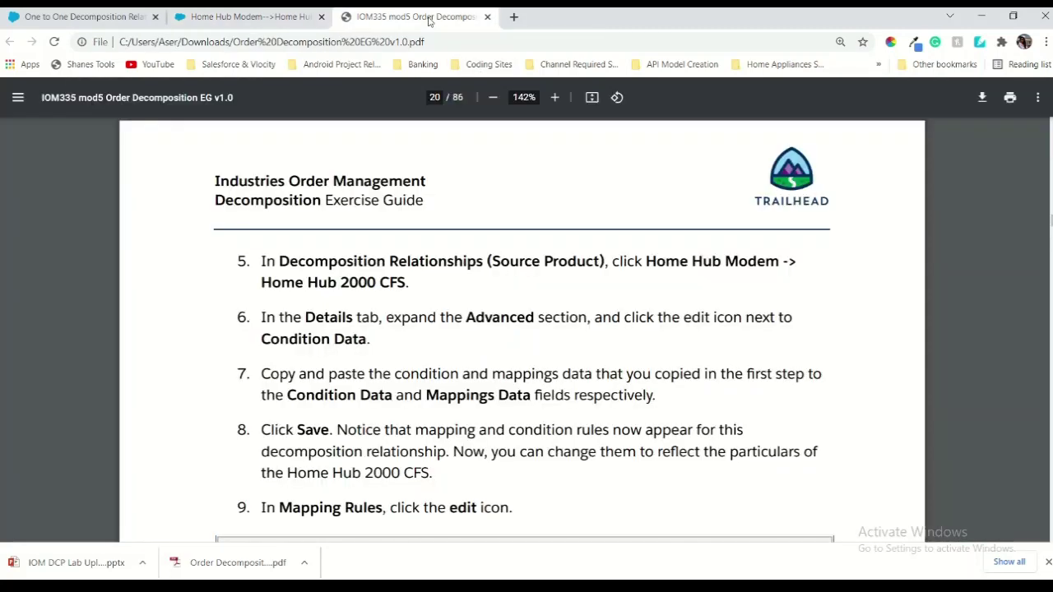
scroll(494, 290, down, 3)
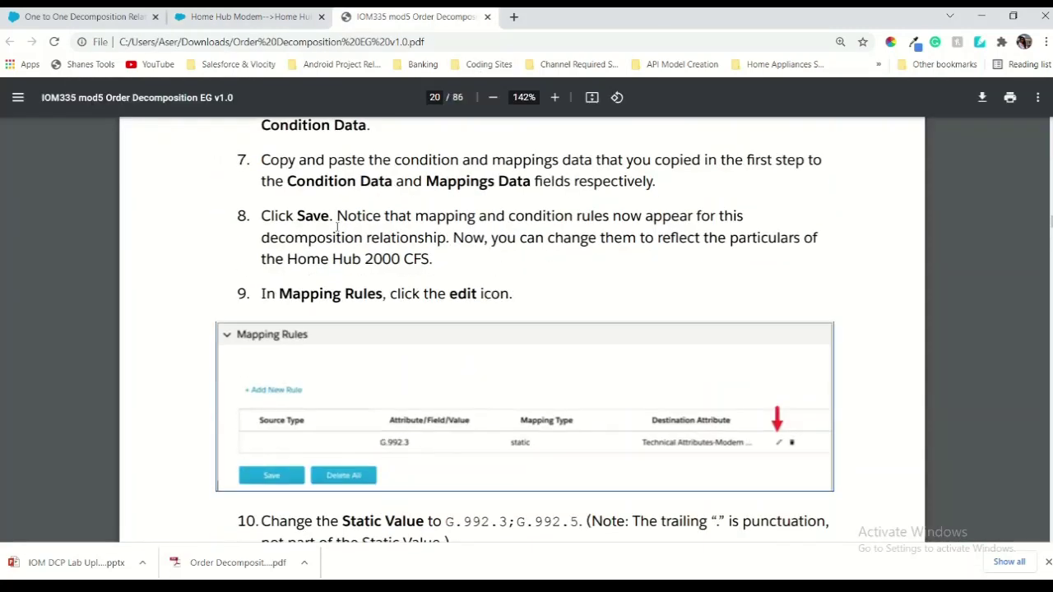
scroll(435, 287, down, 2)
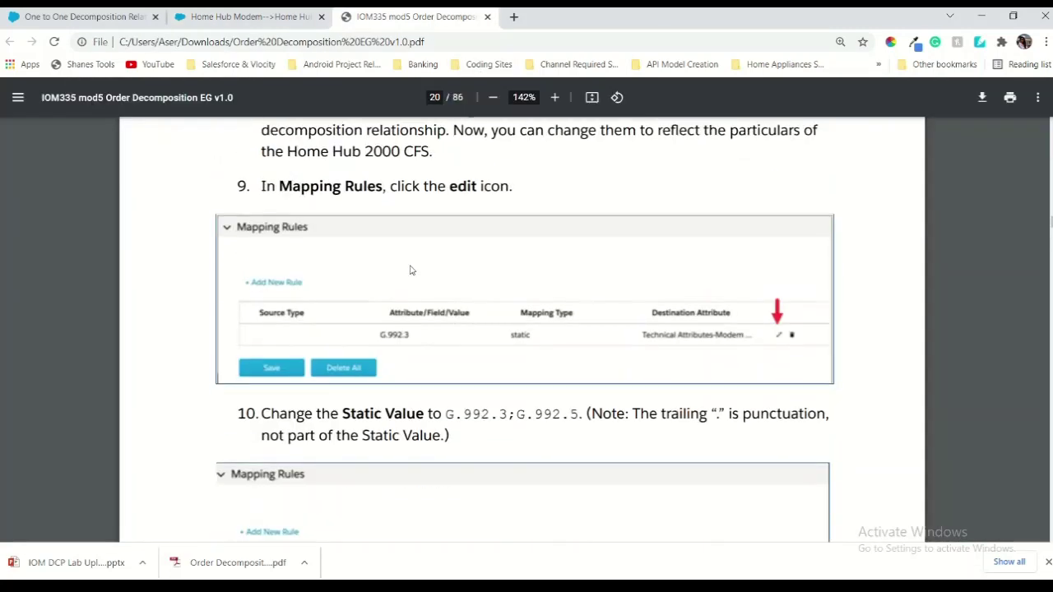
scroll(411, 270, down, 1)
click(283, 15)
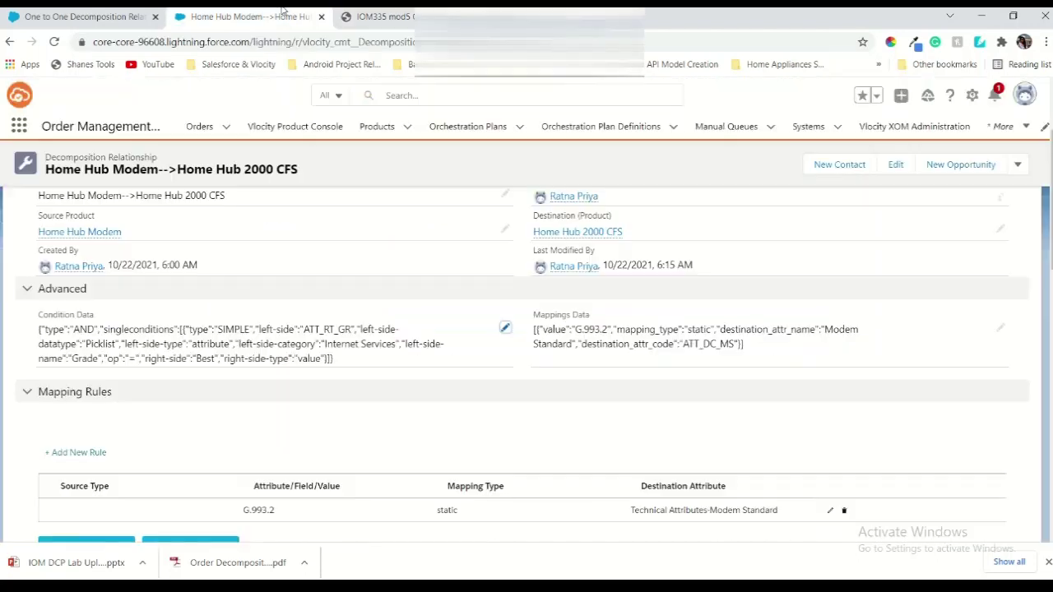
Change the Modem Standard mapping rule's static value to G.992.3;G.992.5, as given in guide step 10, and save the mapping rules
scroll(354, 353, down, 3)
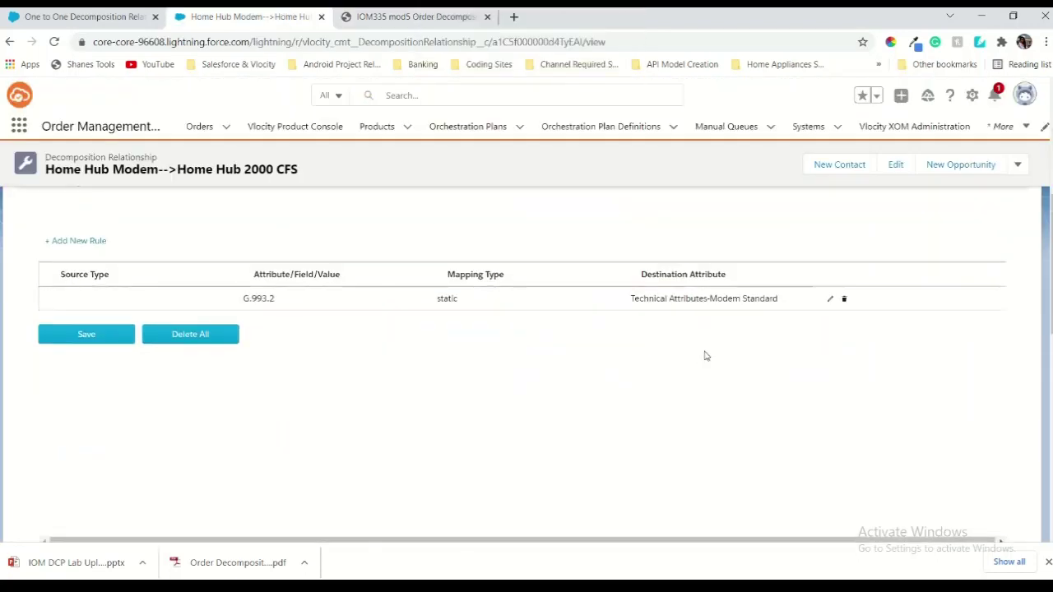
click(829, 299)
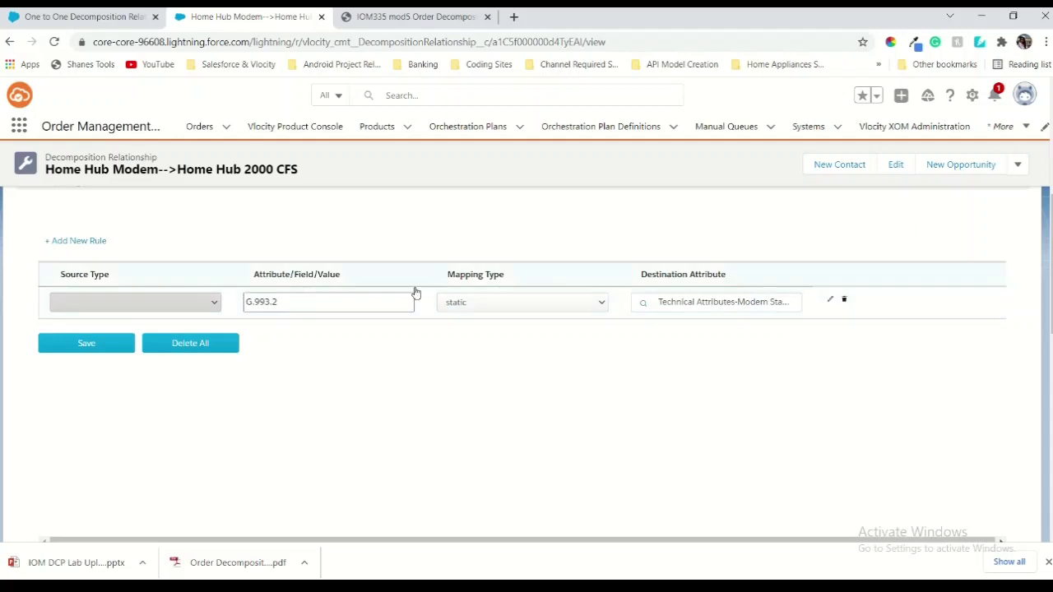
click(380, 17)
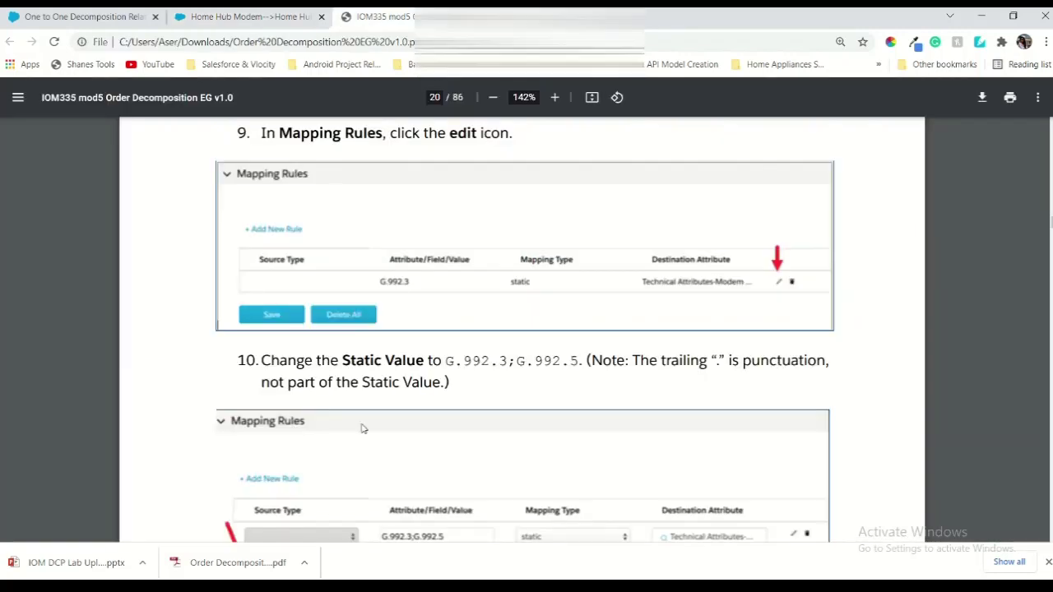
scroll(412, 345, down, 3)
drag(447, 247, 577, 252)
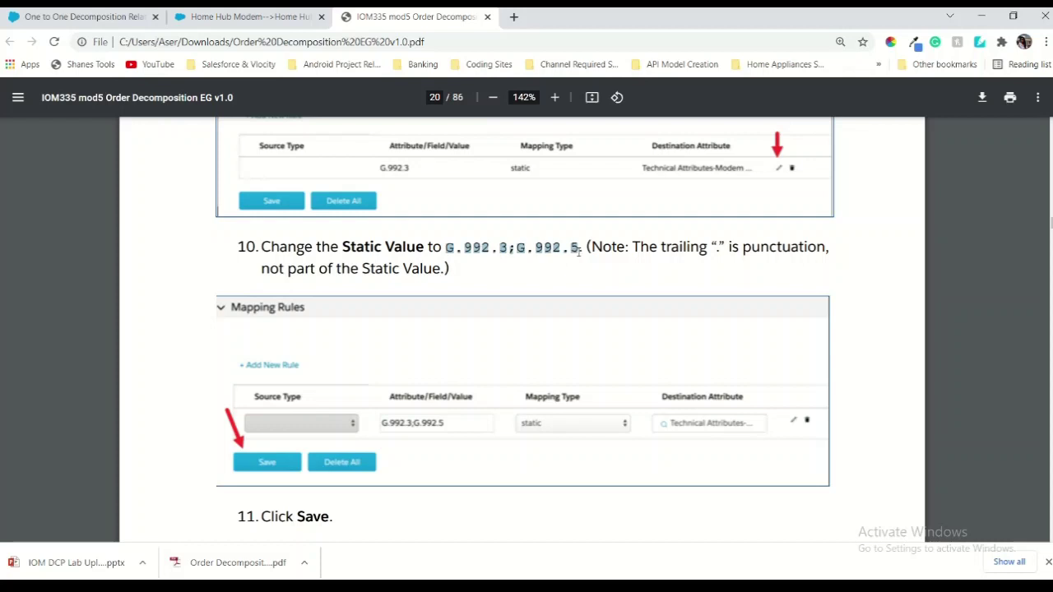
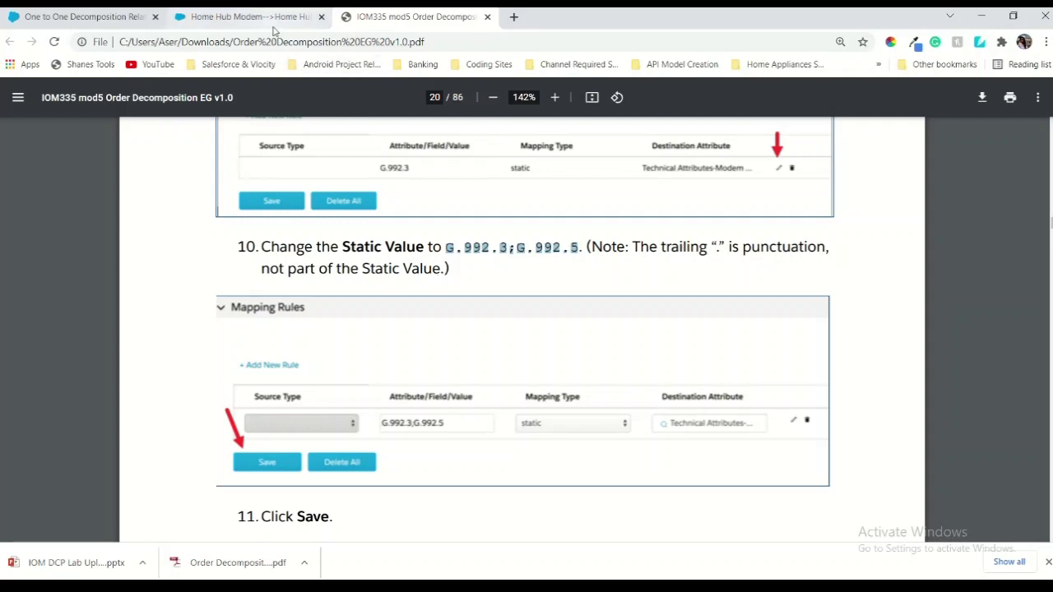
click(231, 17)
drag(296, 304, 234, 311)
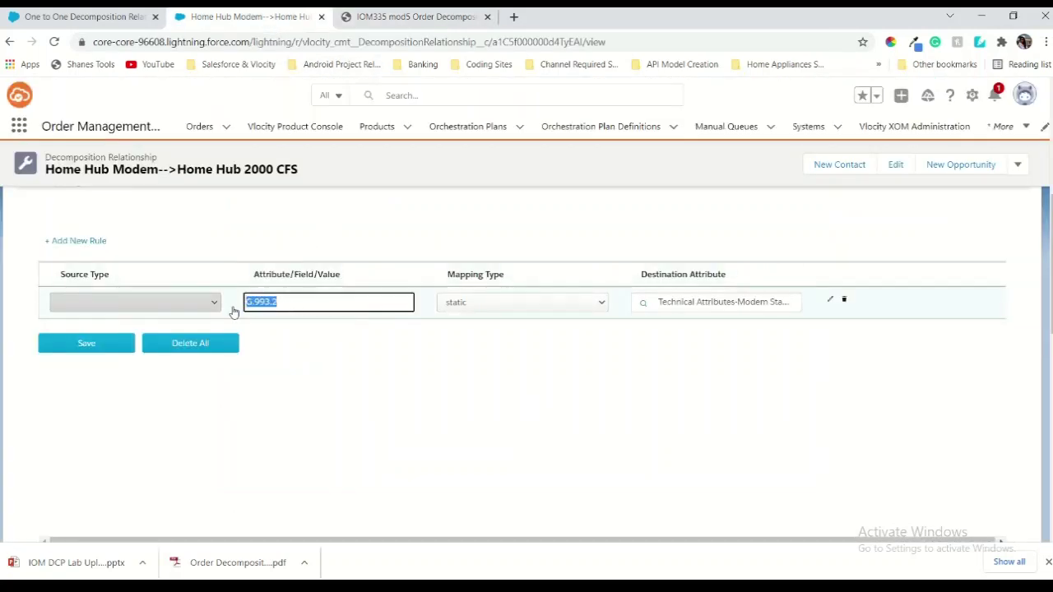
key(BackSpace)
text(G.992.3;G.992.5)
click(415, 16)
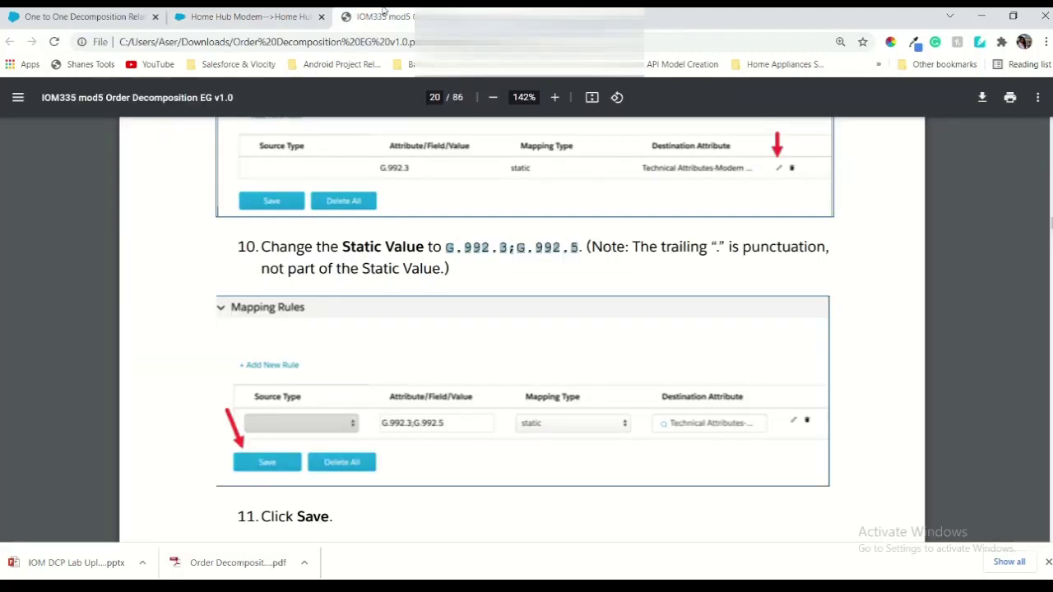
click(247, 17)
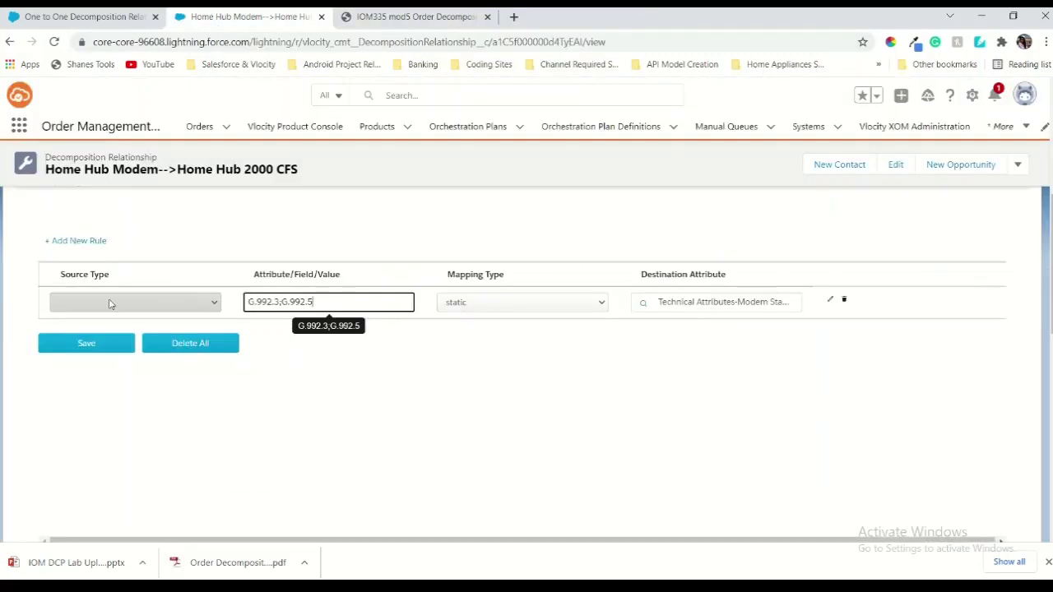
click(94, 348)
Look up the condition value required by guide step 12 and return to the Home Hub 2000 CFS relationship in Salesforce
click(357, 18)
scroll(321, 294, down, 7)
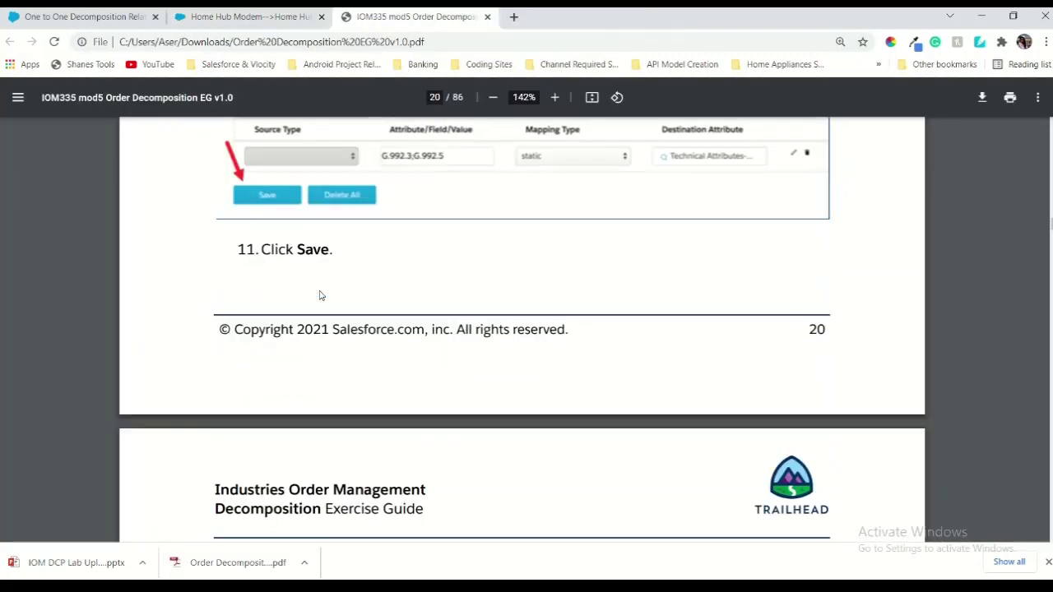
scroll(321, 295, down, 2)
scroll(340, 294, down, 1)
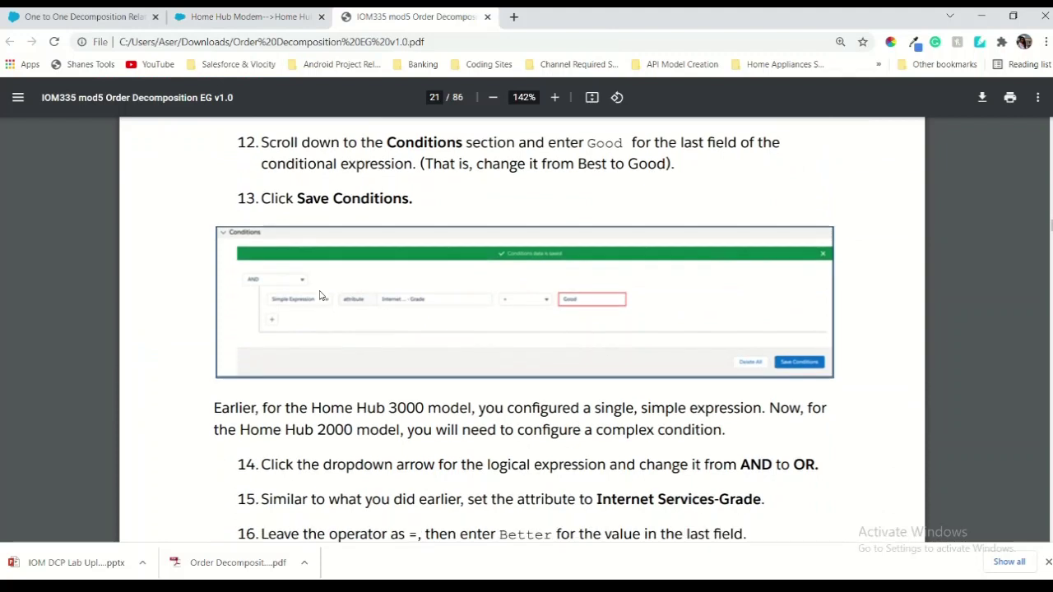
double_click(601, 146)
click(233, 18)
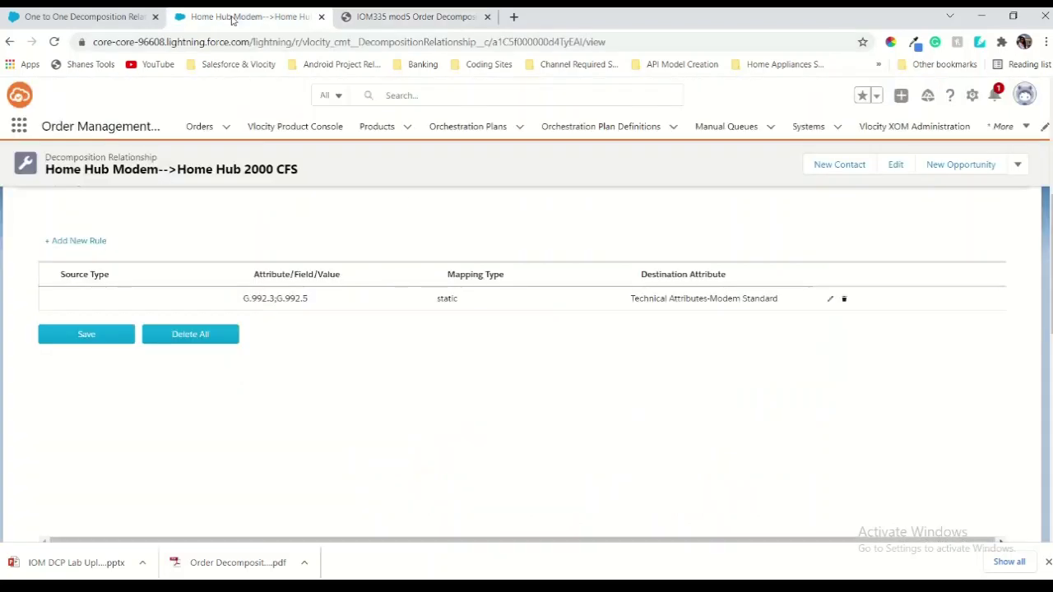
Set the value of the Internet Services Grade condition to Good and check the next instruction in the guide
scroll(406, 468, down, 5)
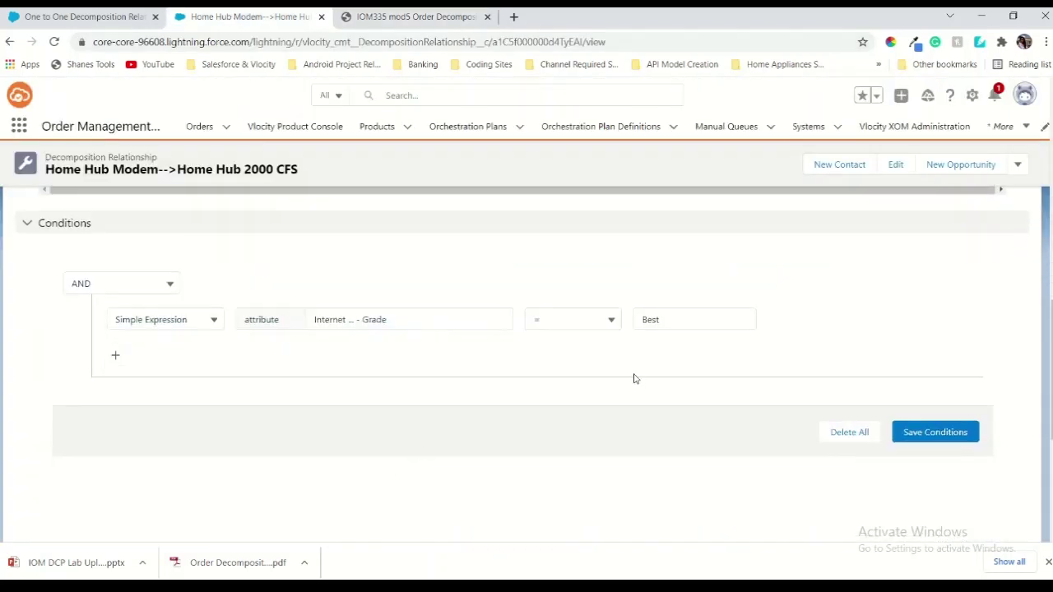
double_click(656, 317)
text(Good)
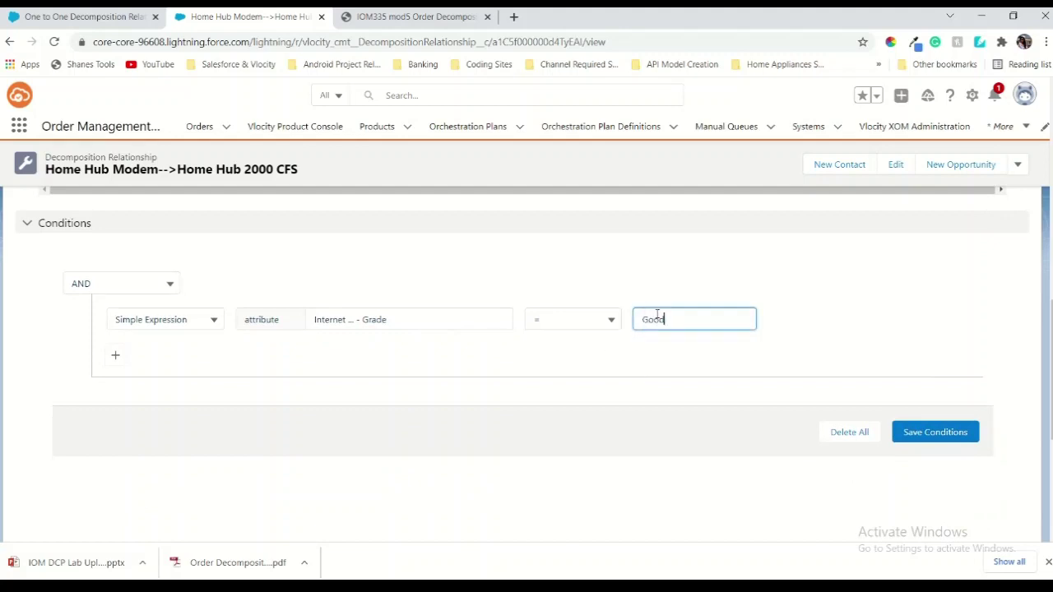
click(346, 23)
scroll(473, 340, down, 1)
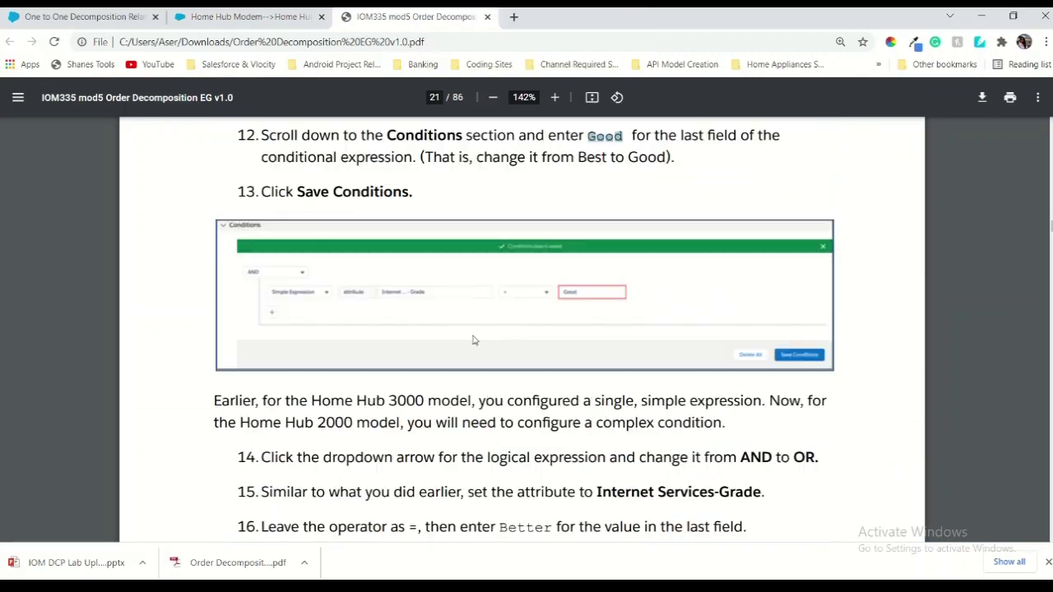
click(235, 17)
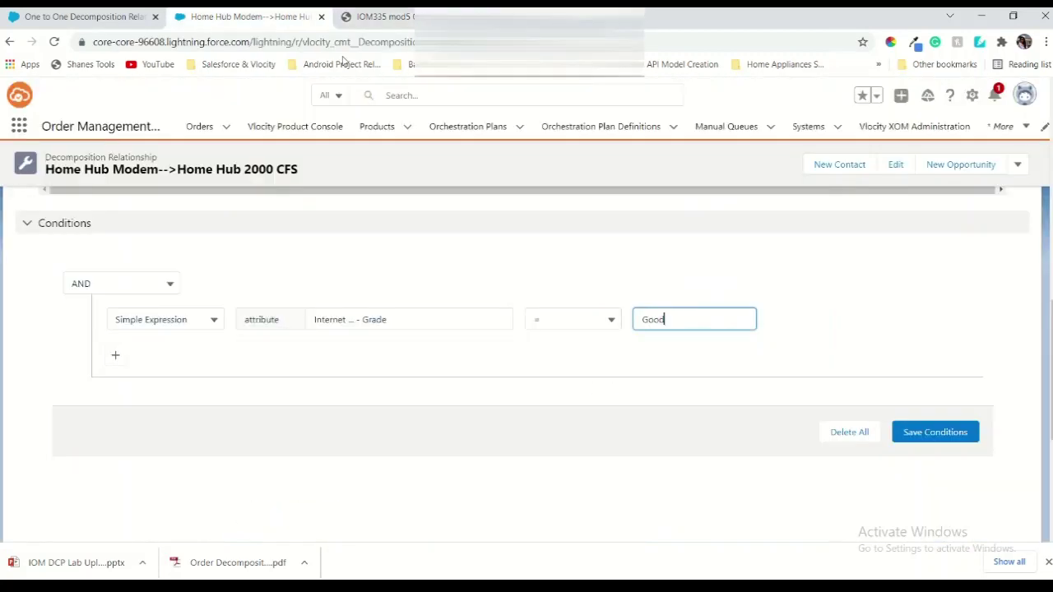
Save the Good condition and read guide steps 14 to 16 on configuring the complex condition
click(960, 446)
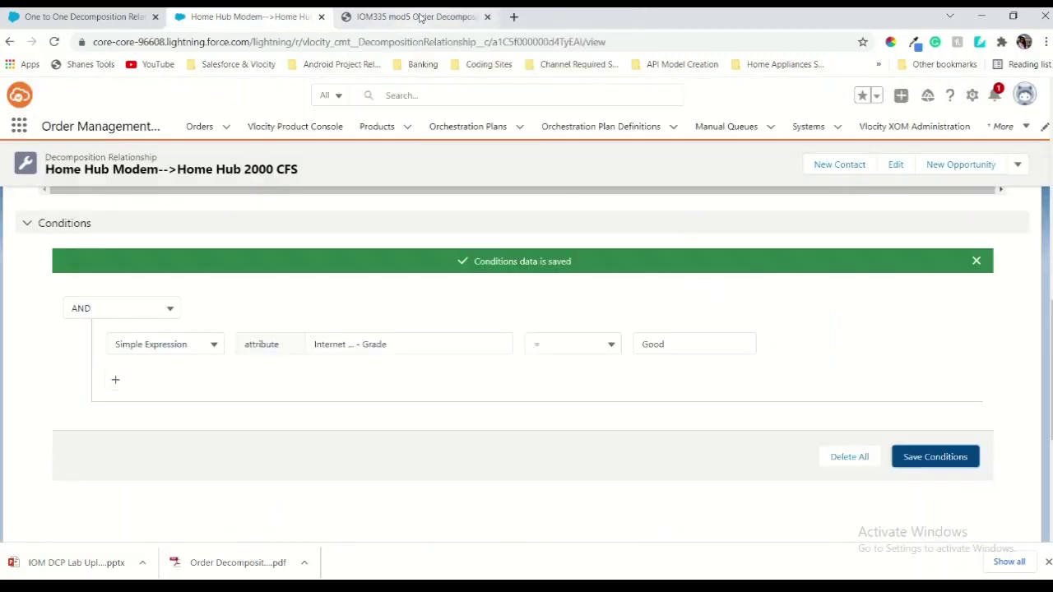
click(411, 17)
scroll(407, 335, down, 5)
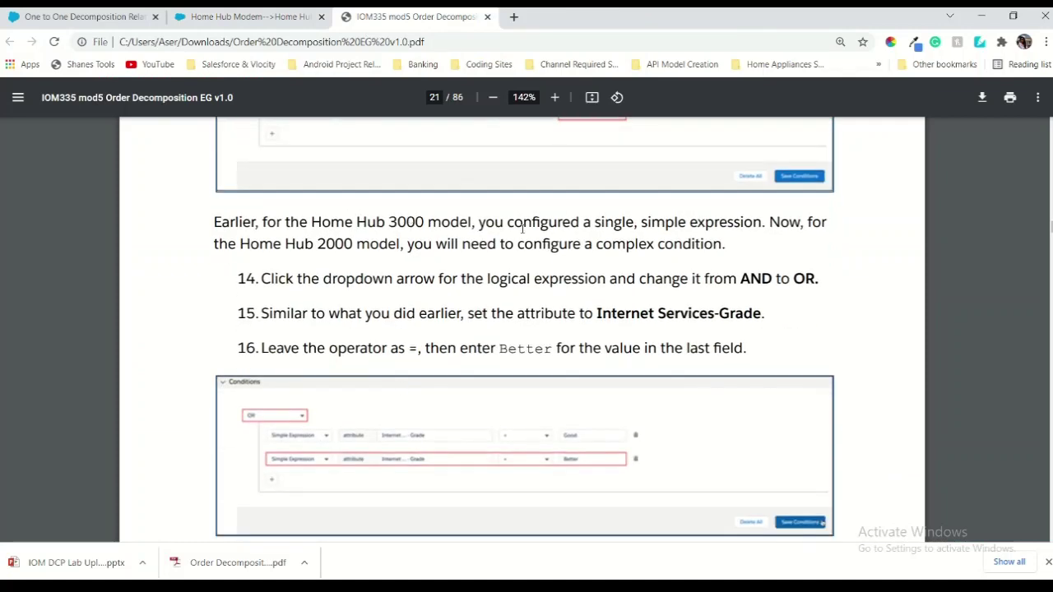
scroll(608, 240, down, 1)
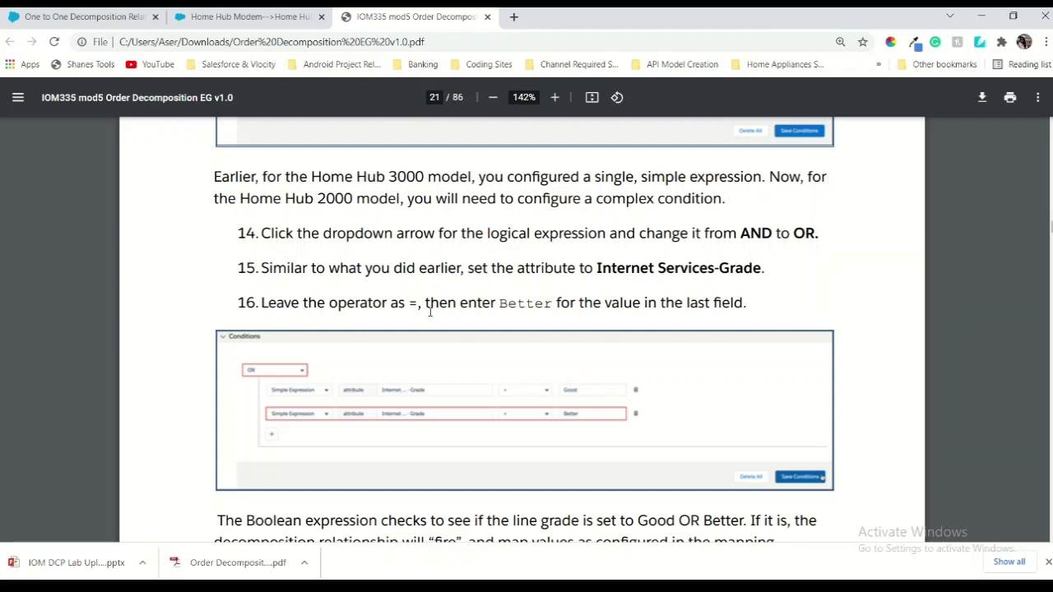
scroll(410, 354, up, 1)
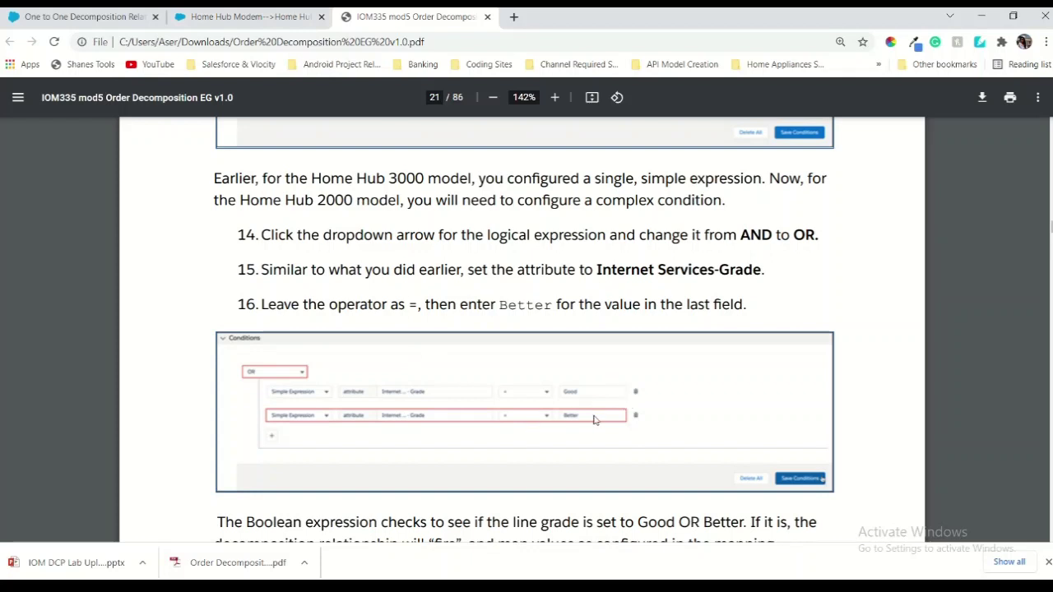
scroll(598, 386, up, 1)
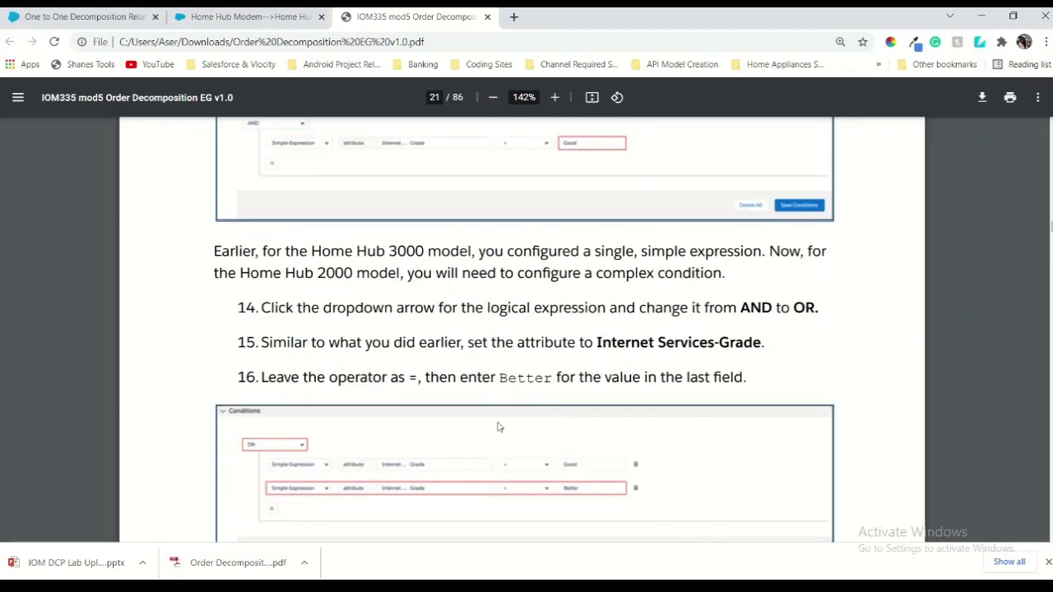
scroll(498, 427, down, 1)
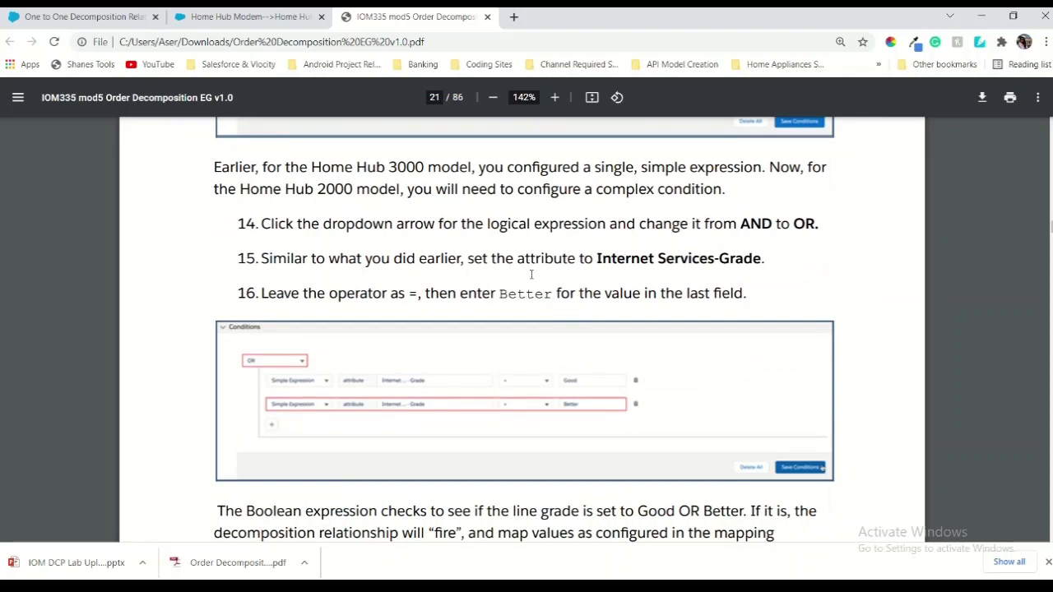
scroll(531, 275, down, 1)
scroll(482, 376, down, 1)
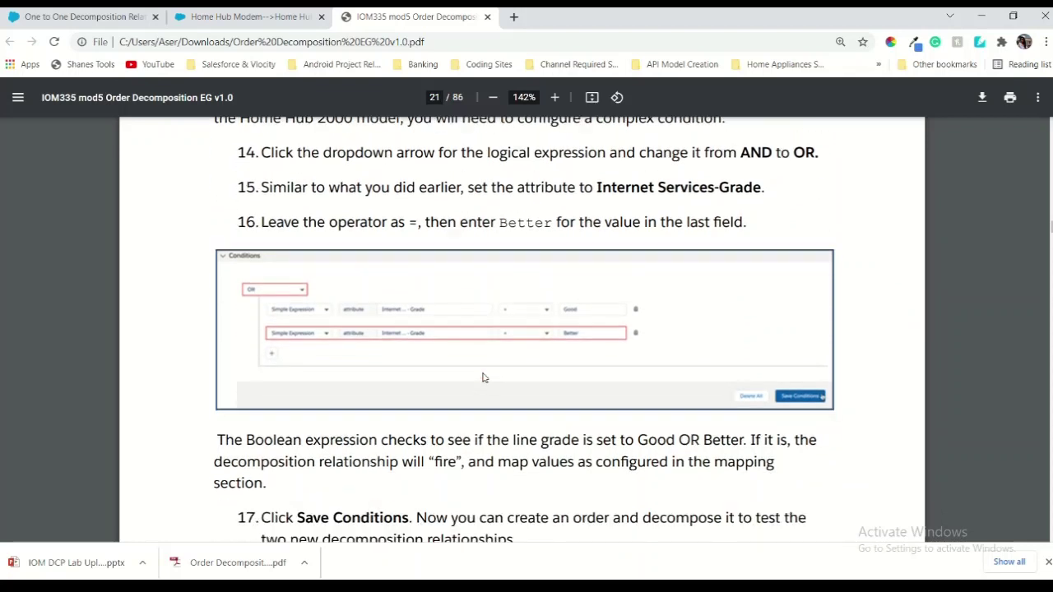
Change the logical operator of the Home Hub 2000 CFS conditions from AND to OR, as guide step 14 instructs
click(222, 18)
scroll(411, 311, down, 1)
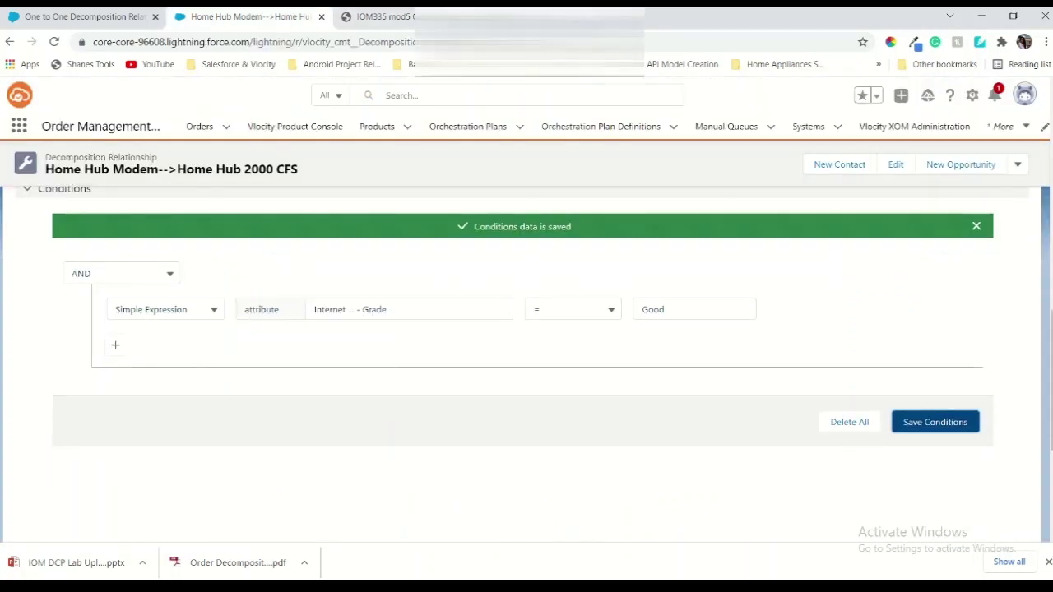
click(383, 17)
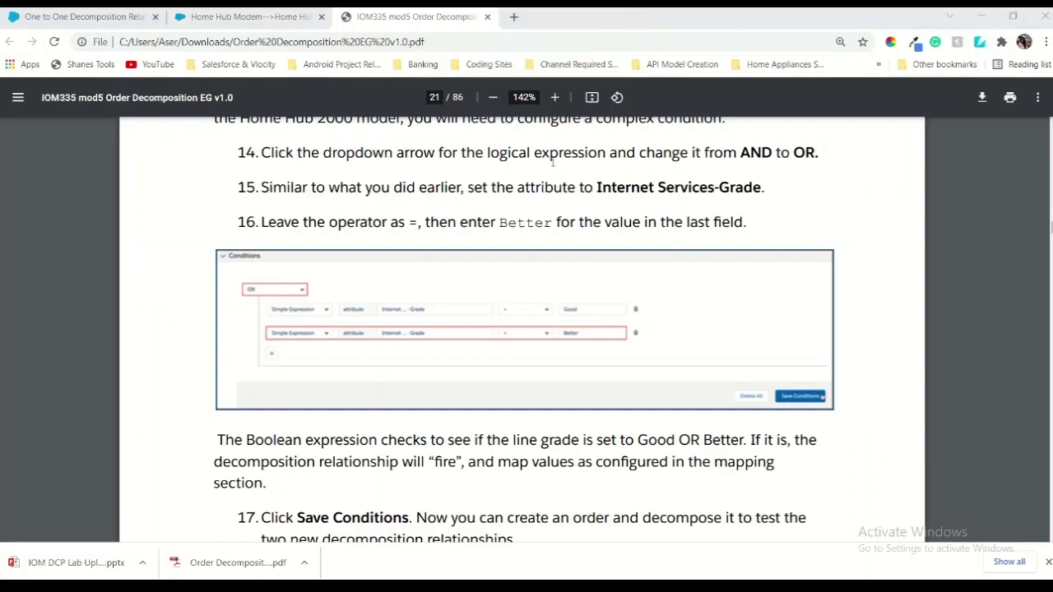
click(311, 13)
click(130, 279)
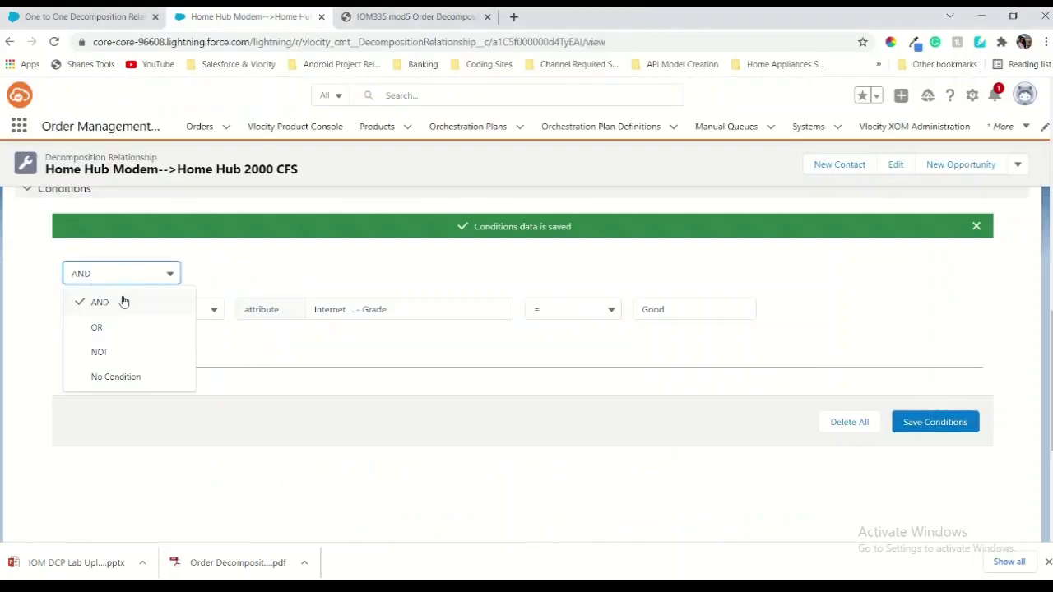
click(99, 326)
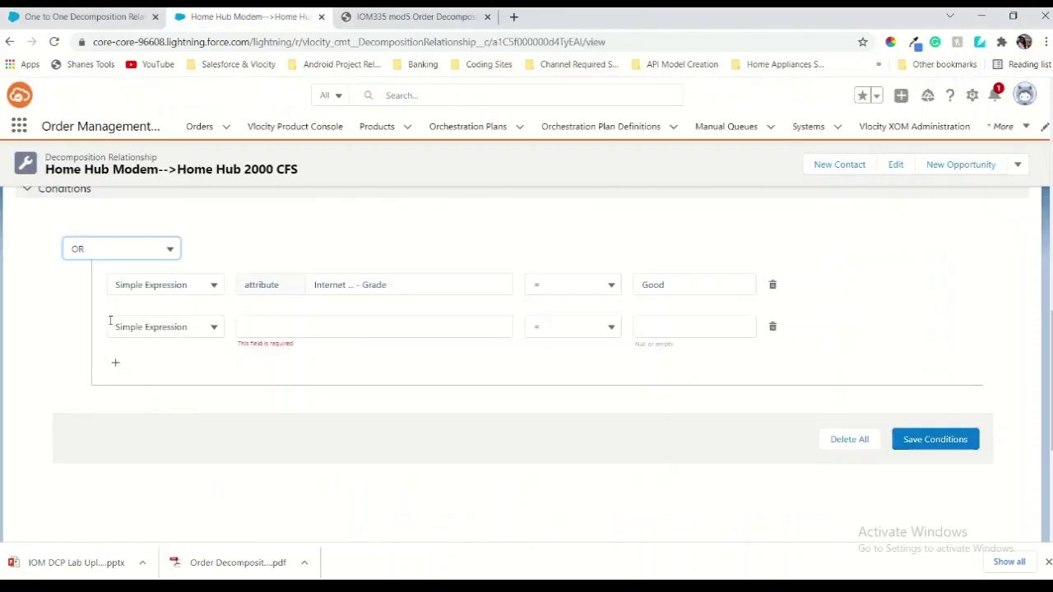
Check guide step 16 and set the second simple expression's attribute to Internet Services Grade
click(370, 20)
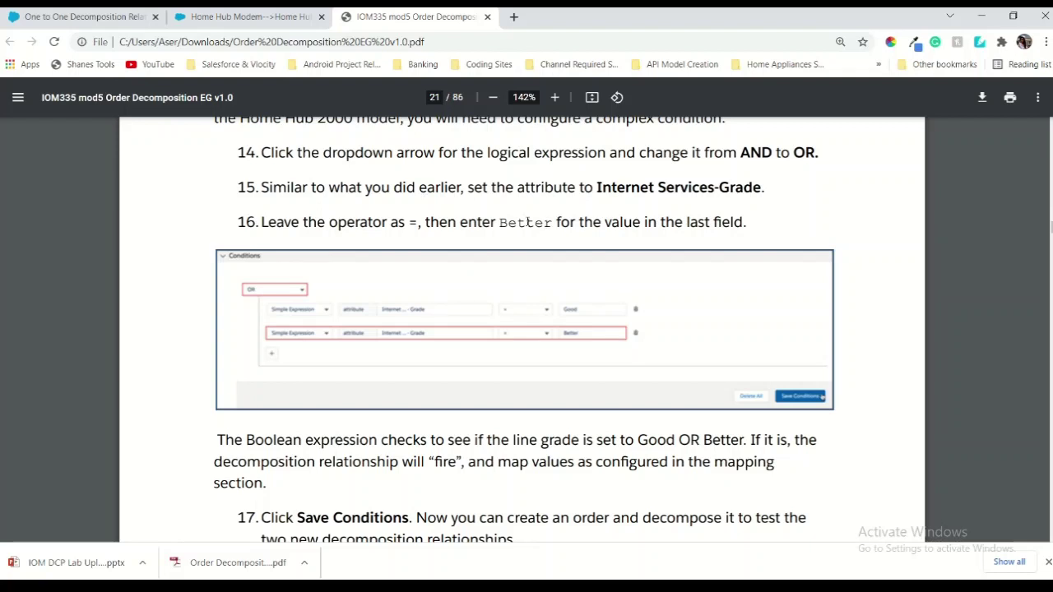
double_click(526, 222)
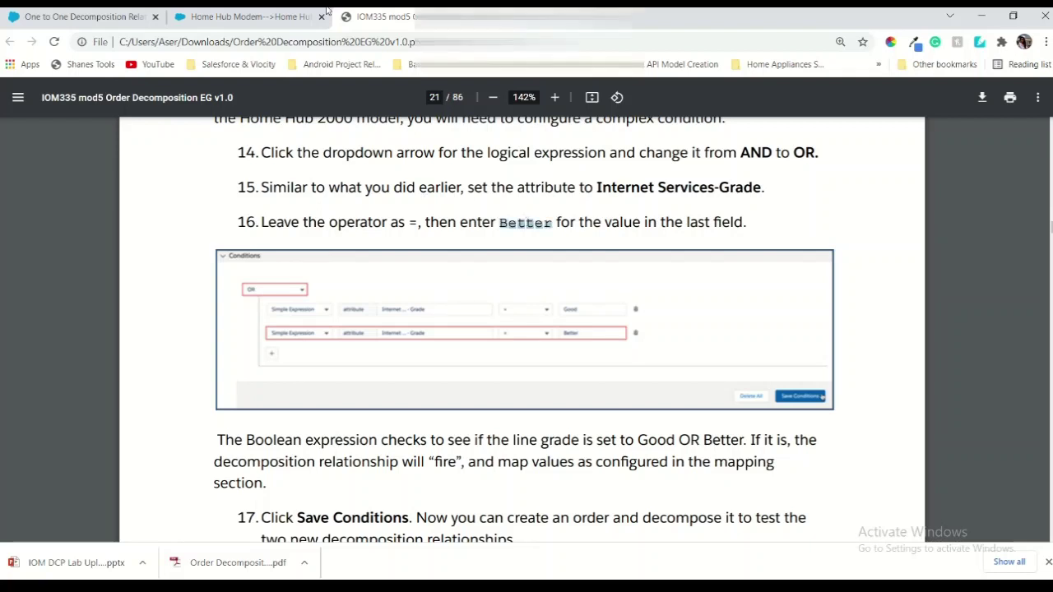
click(255, 16)
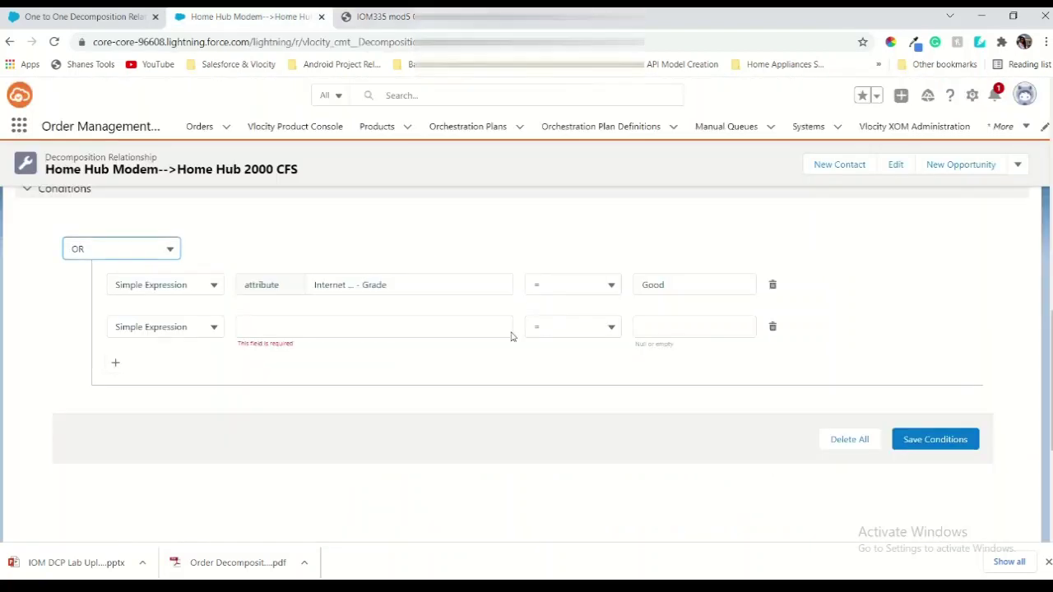
click(428, 325)
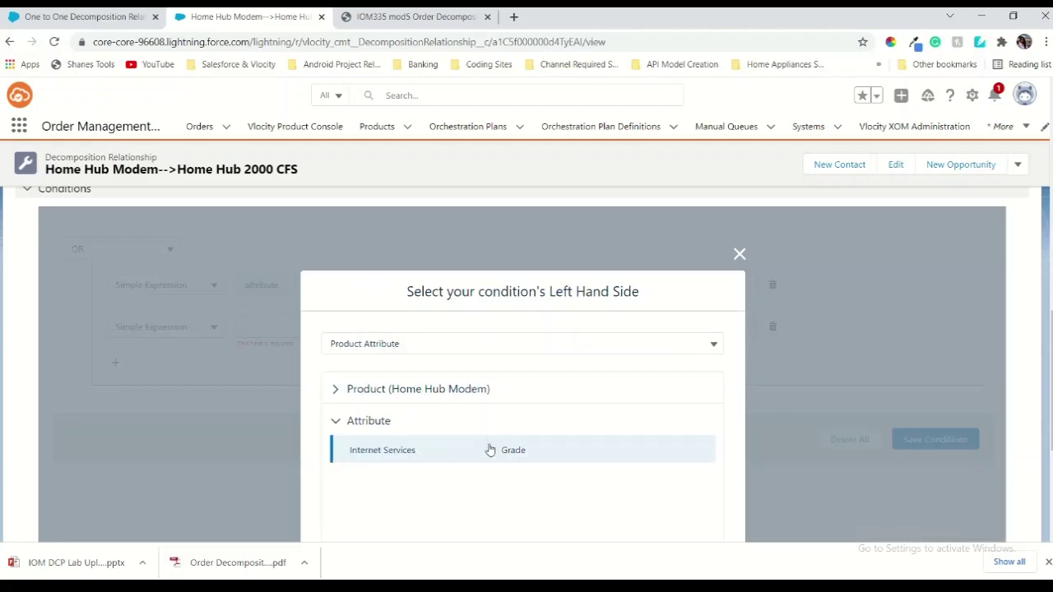
scroll(490, 450, down, 3)
click(700, 425)
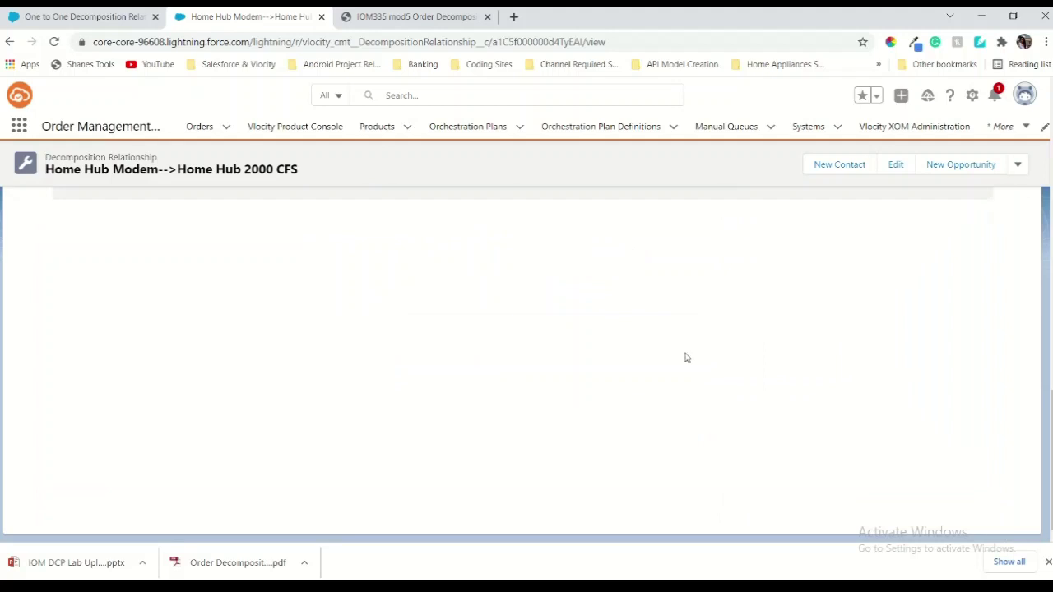
Set the second expression's value to Better and save the conditions
click(663, 415)
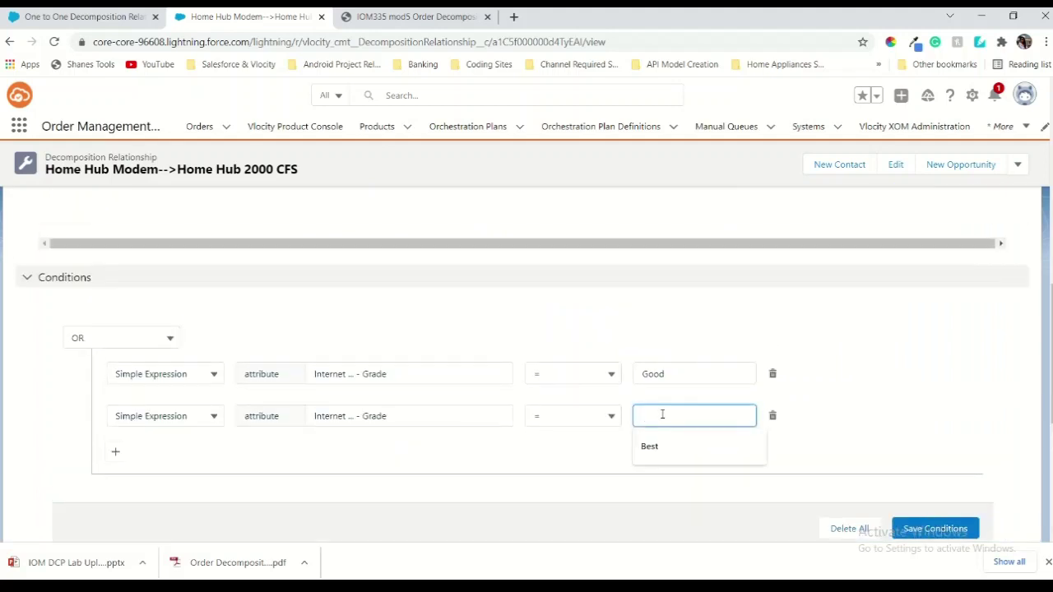
text(Better)
click(913, 528)
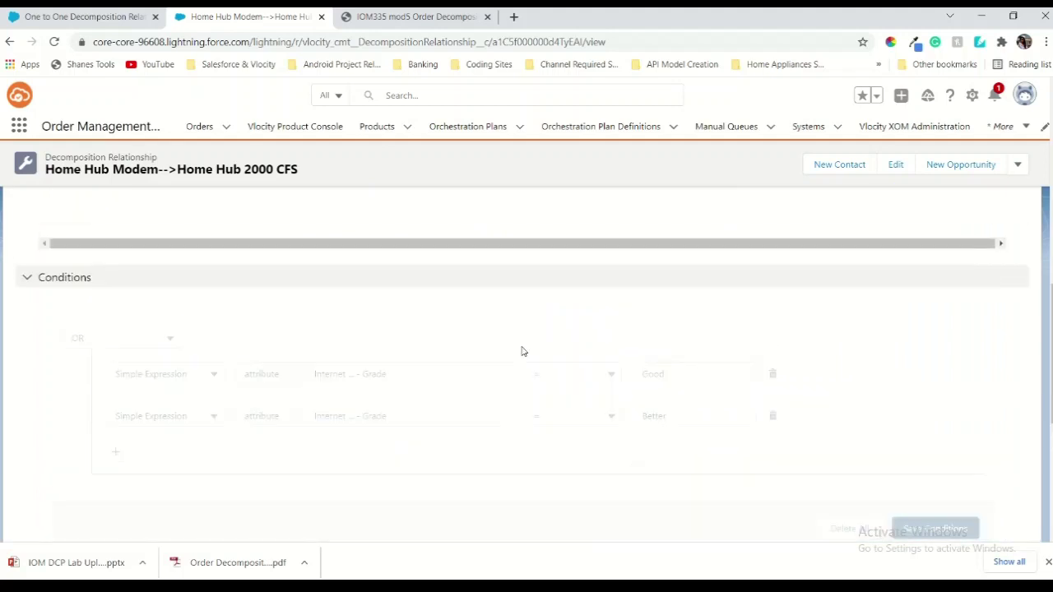
Read guide step 17 and the Task 5 instructions on creating an order to test the decomposition relationships
click(412, 17)
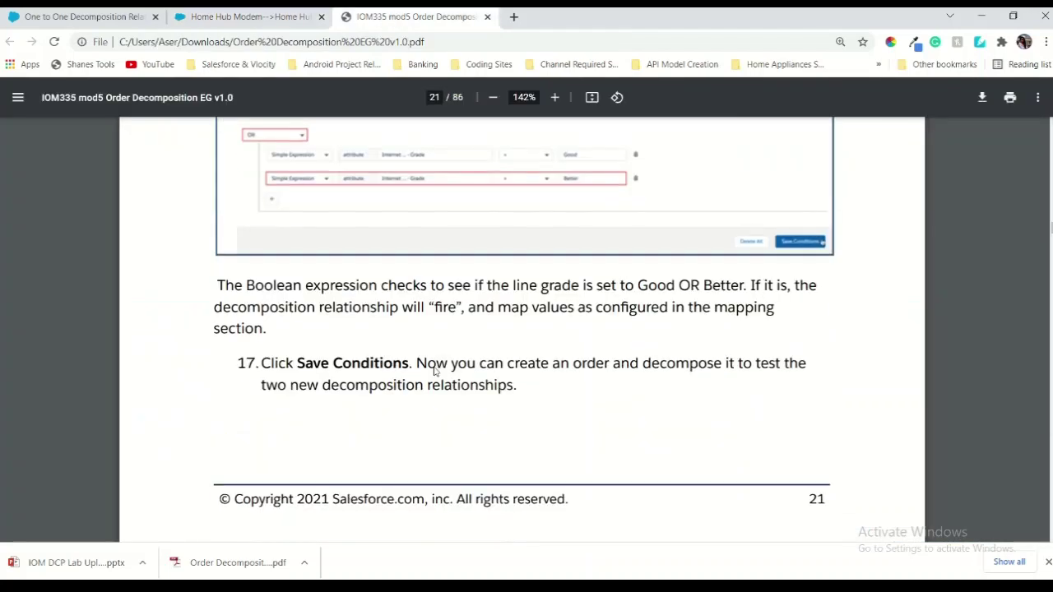
scroll(435, 371, down, 1)
scroll(396, 359, down, 7)
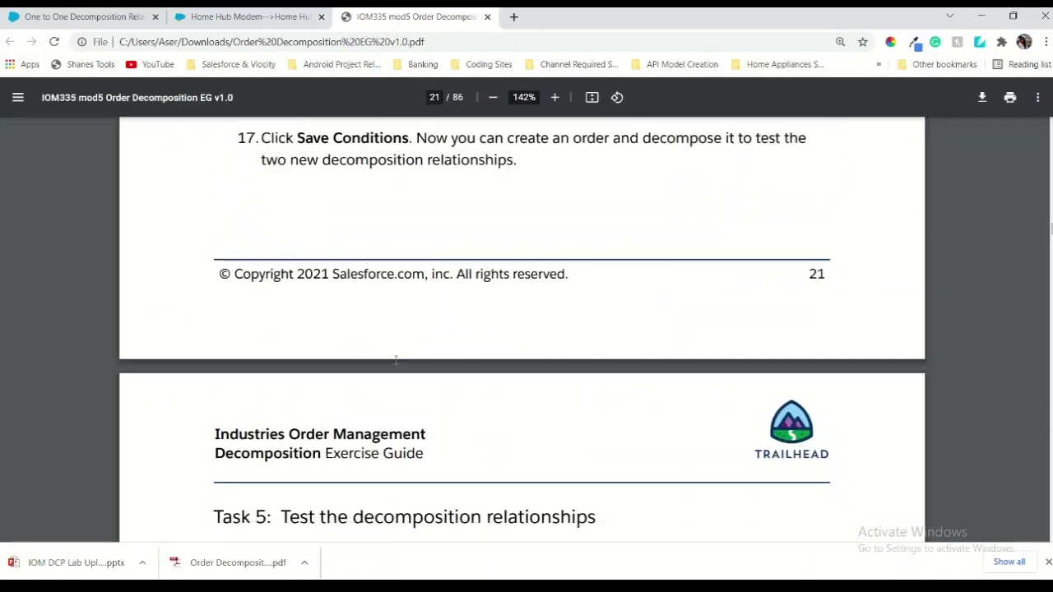
scroll(396, 360, down, 1)
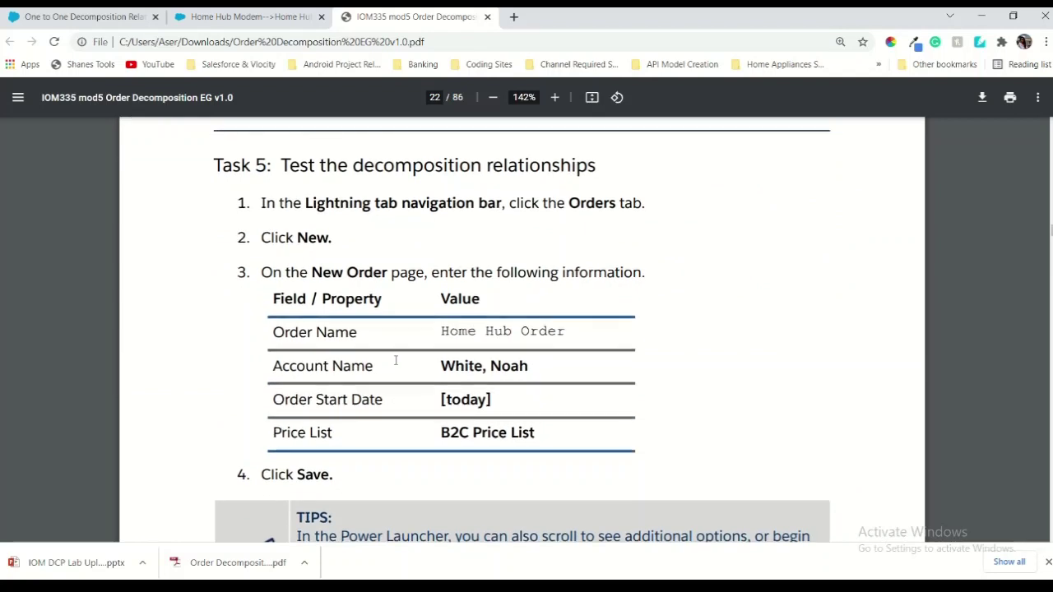
scroll(396, 360, down, 1)
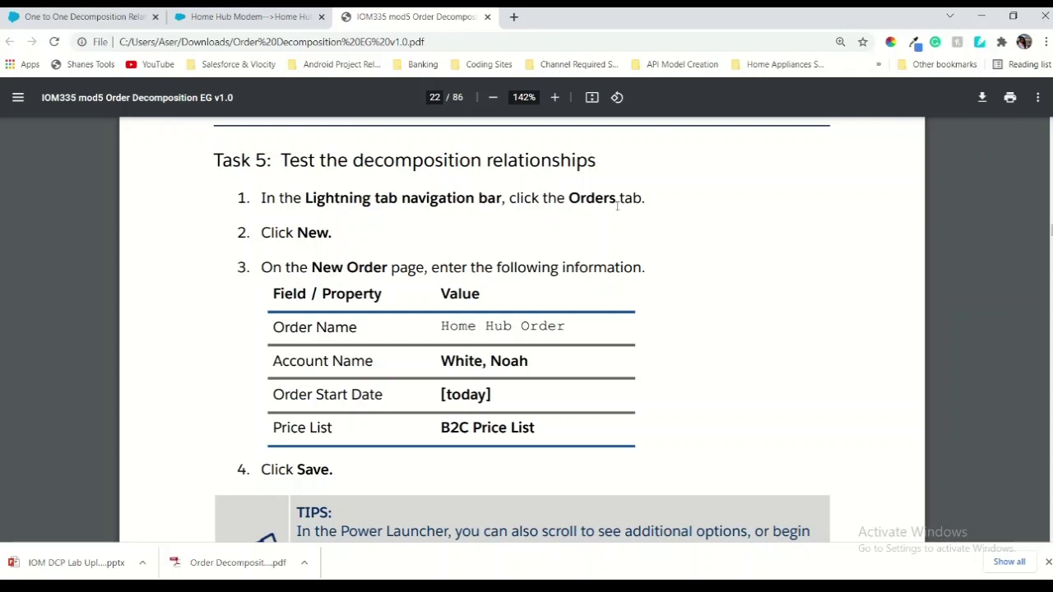
Start a new order in Salesforce and name it Home Hub Order, copying the name from the guide
click(261, 25)
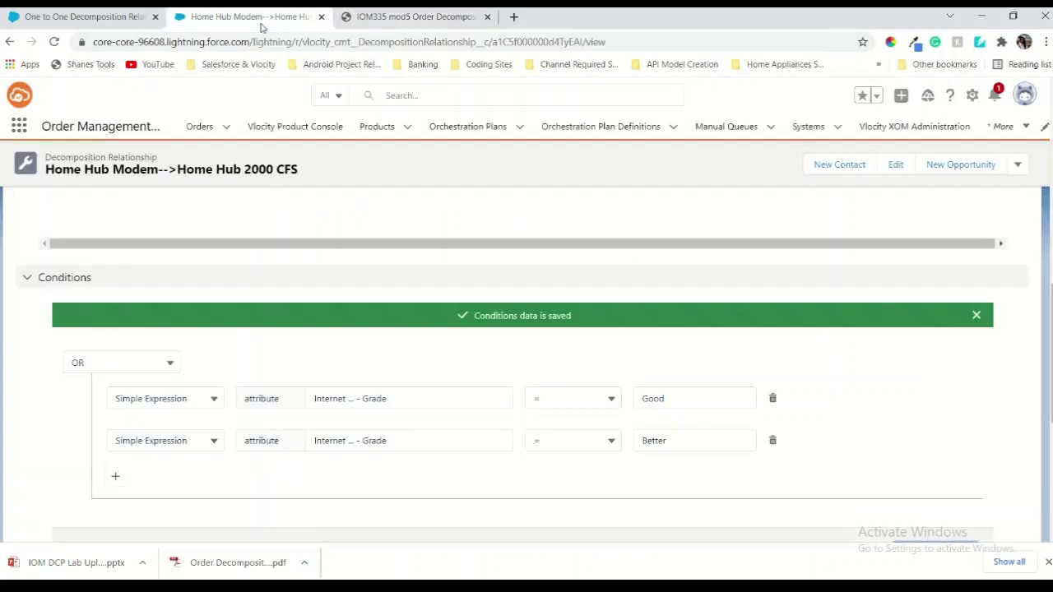
click(199, 128)
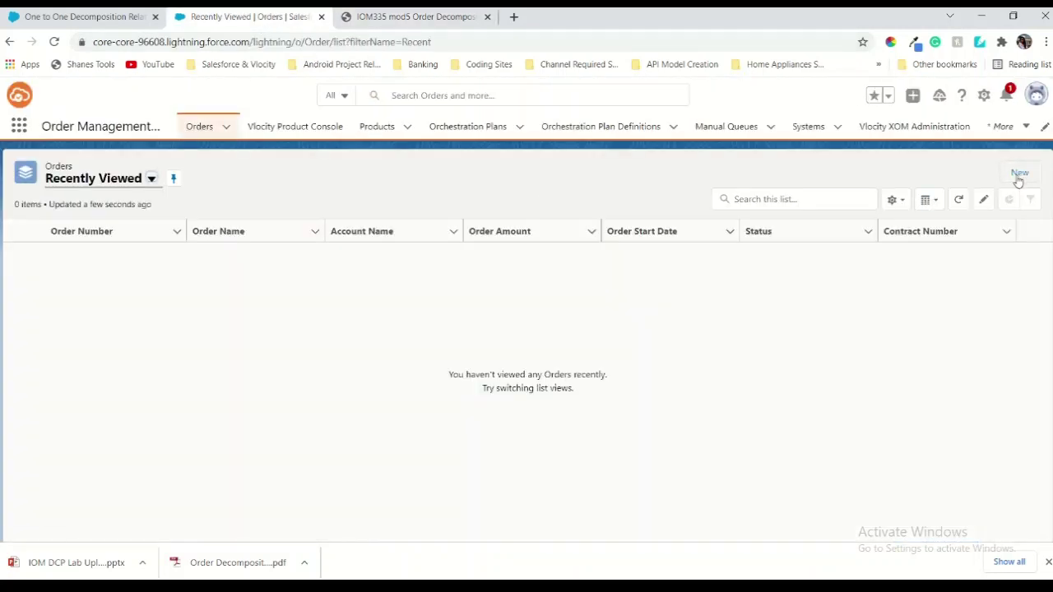
click(1018, 178)
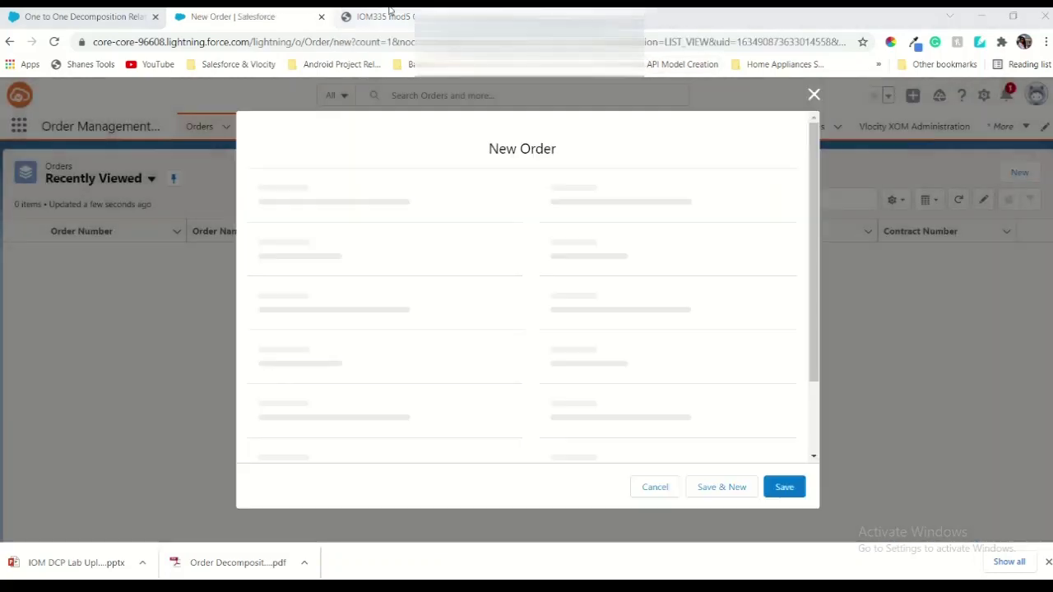
click(389, 13)
scroll(471, 244, down, 2)
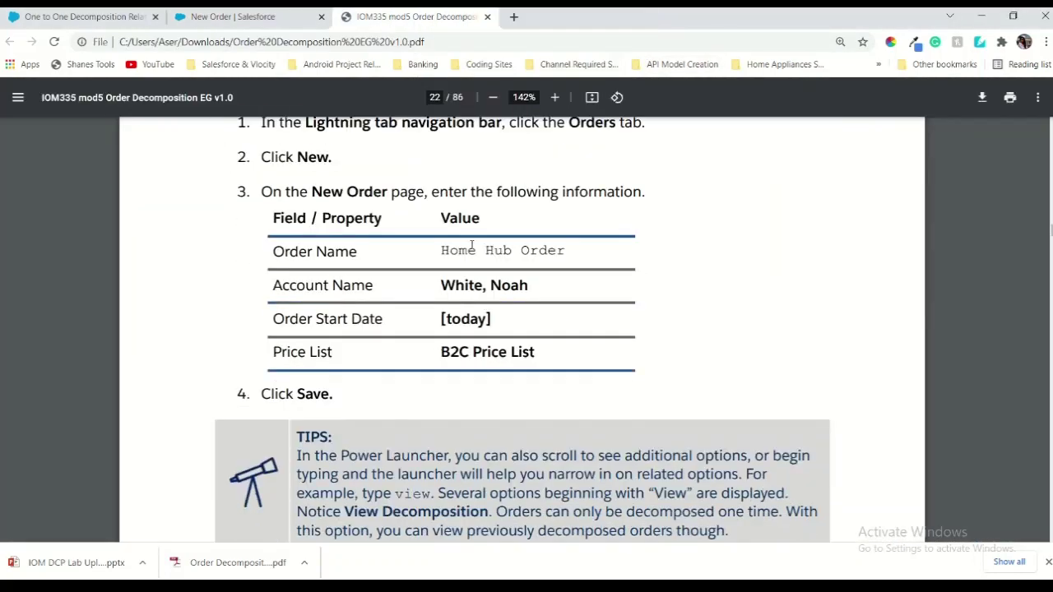
double_click(443, 255)
drag(443, 252, 571, 250)
key(ctrl+c)
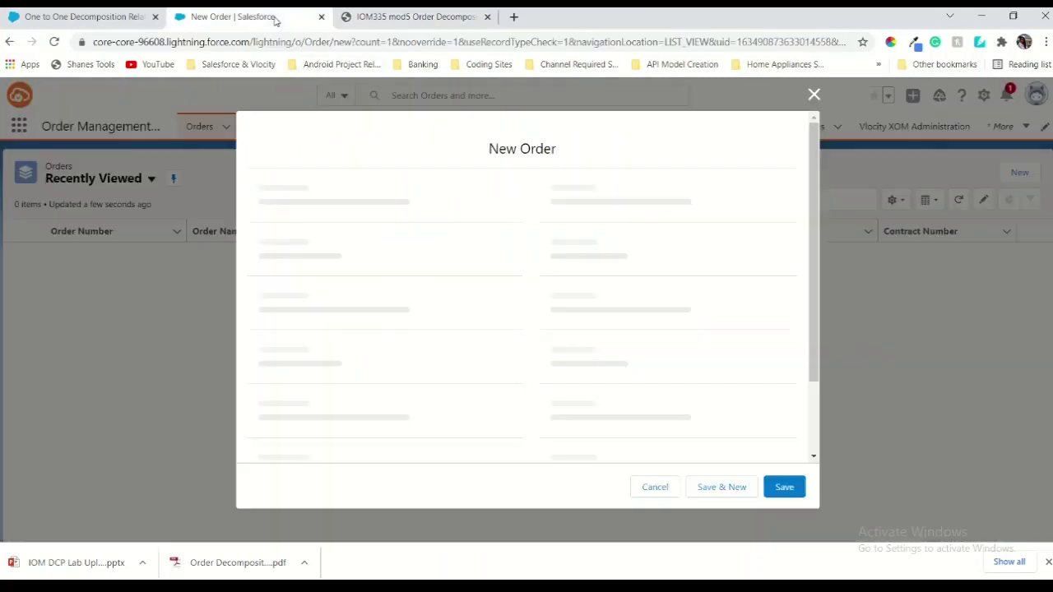
click(276, 21)
click(395, 272)
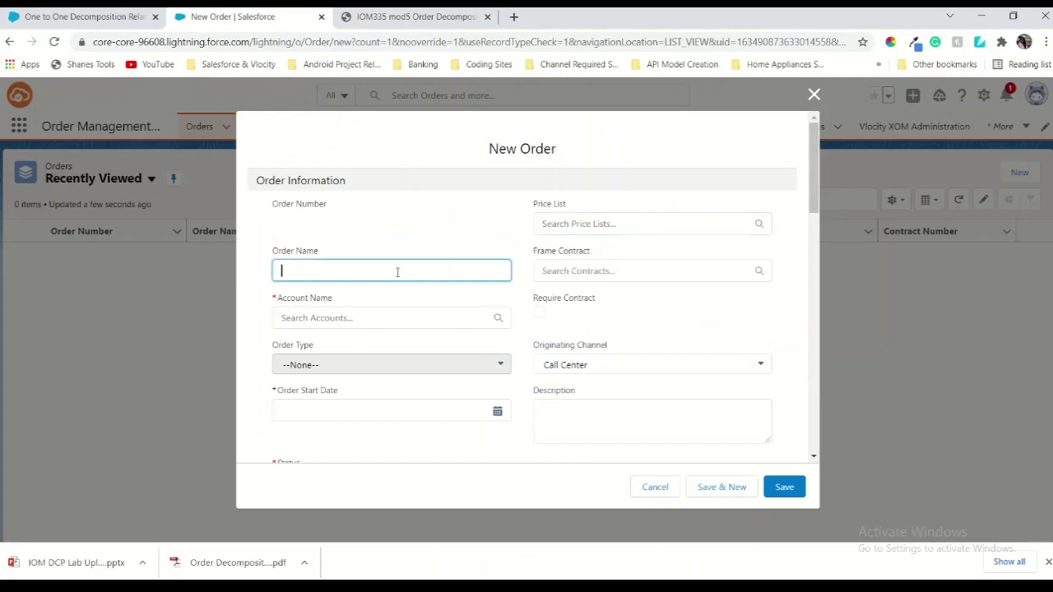
key(ctrl+v)
Set the new order's account to the customer account specified in the guide
click(352, 317)
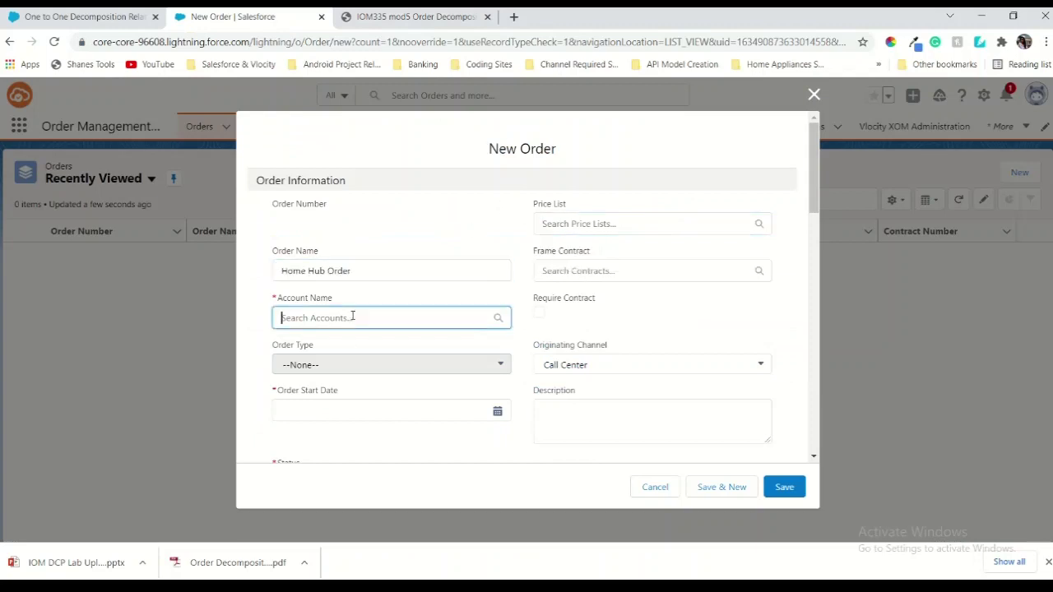
text(White)
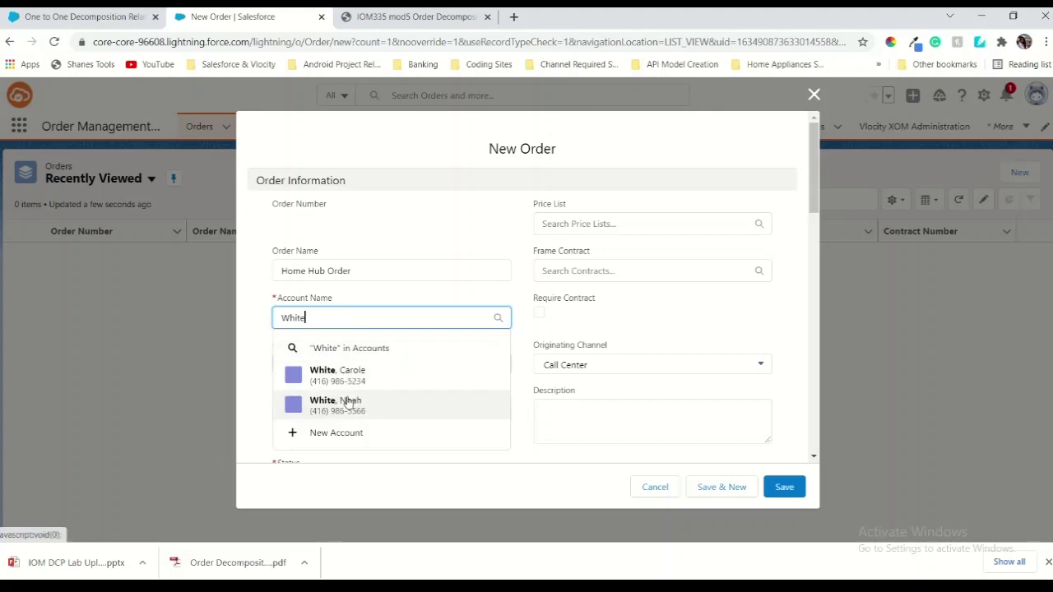
click(348, 402)
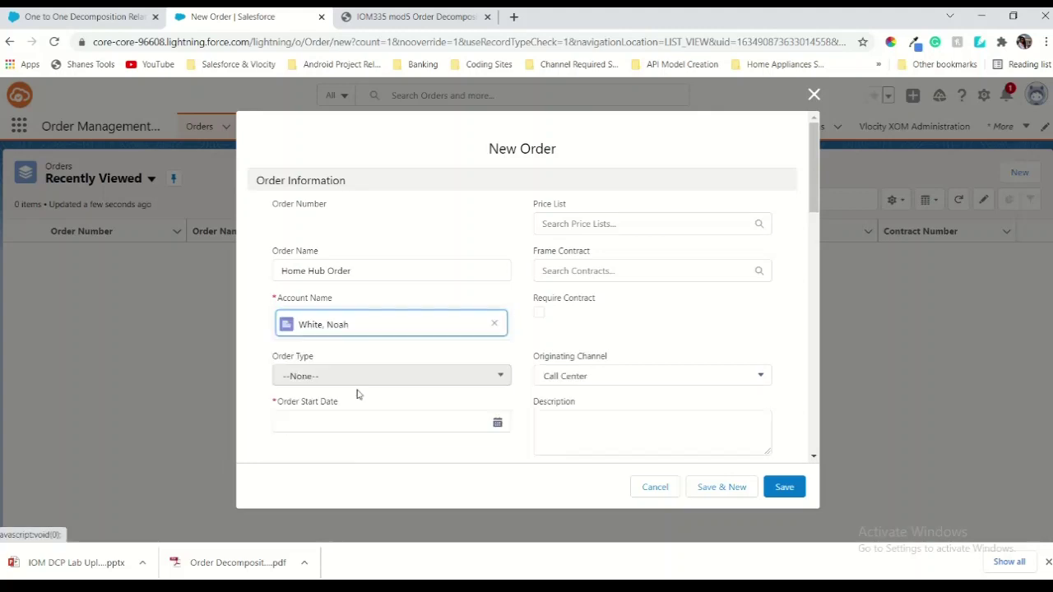
Check the guide's remaining order values and set the new order's price list to B2C Price List
click(392, 15)
click(297, 23)
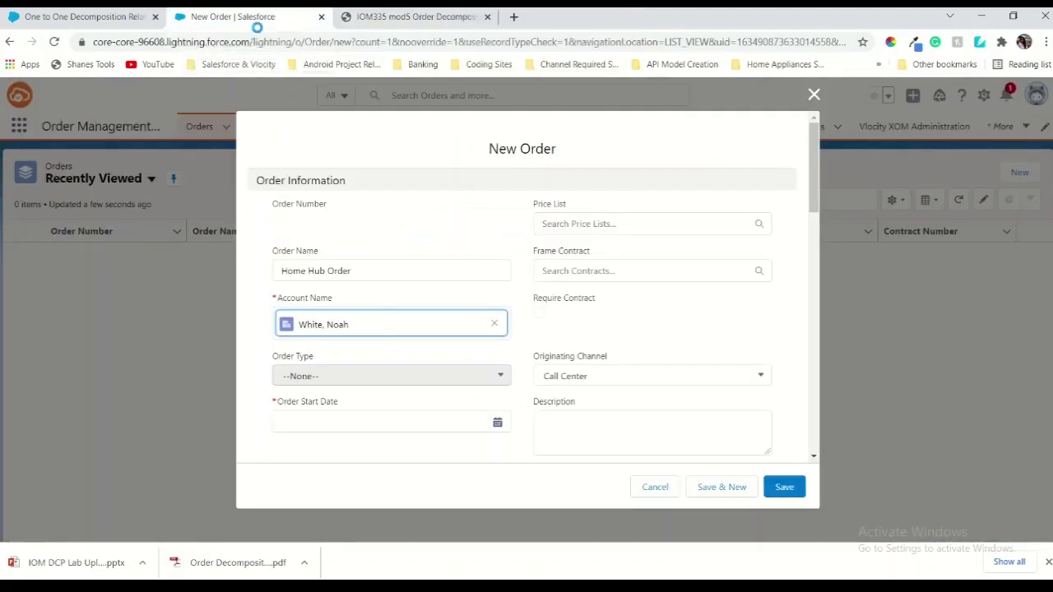
click(594, 233)
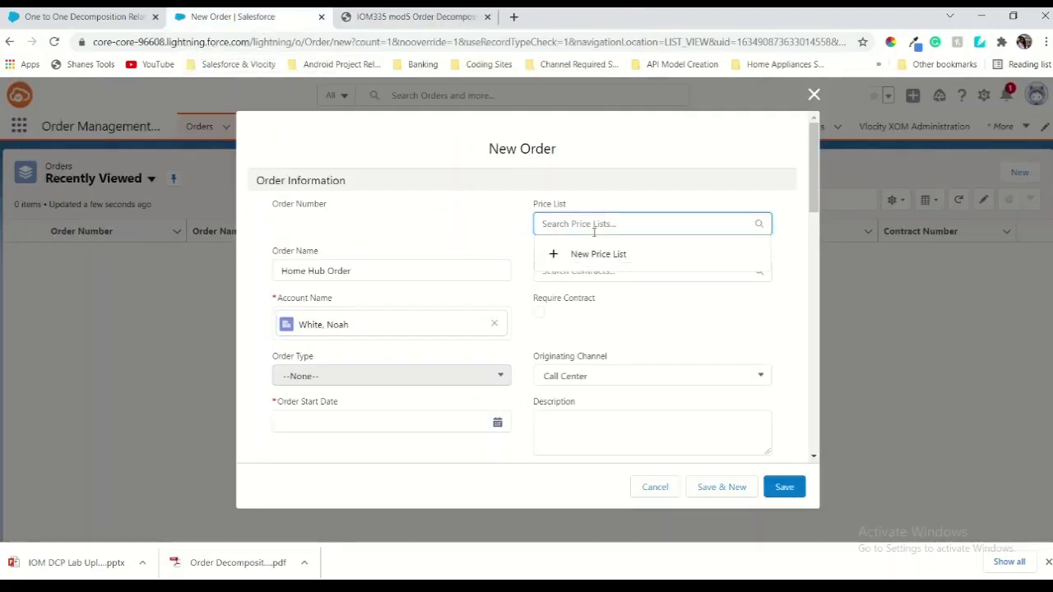
text(N)
key(BackSpace)
text(B2C)
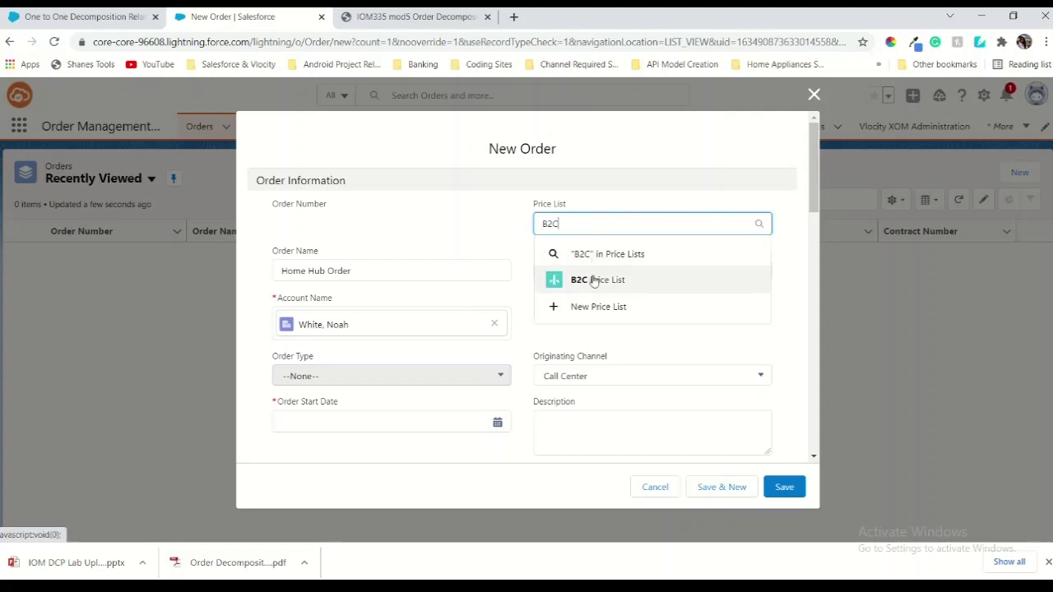
click(594, 280)
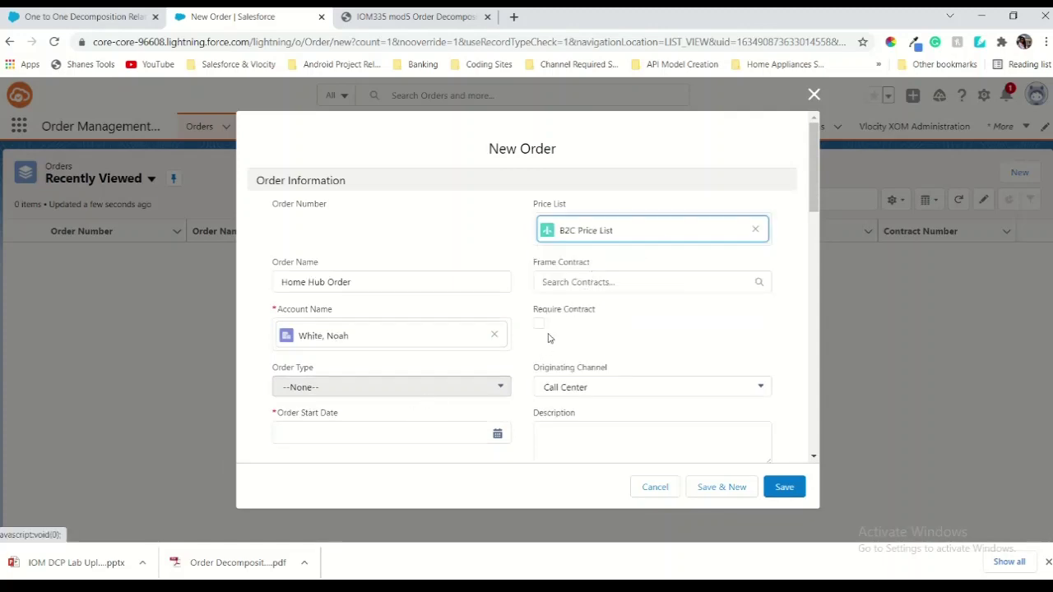
Set the order start date to today, 10/22/2021, check it against the guide, and save the Home Hub Order
click(497, 433)
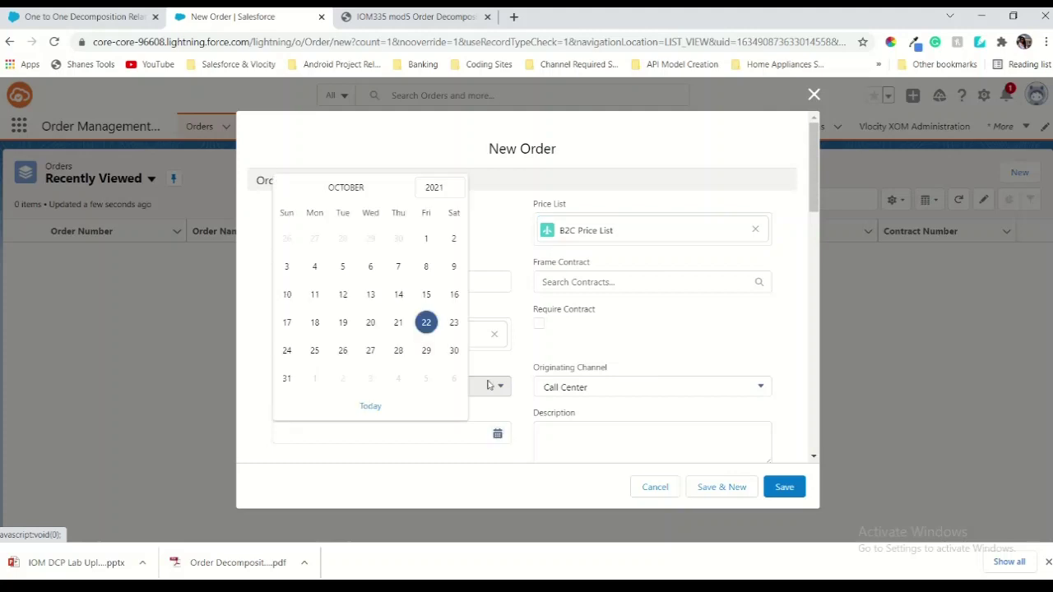
click(371, 406)
click(382, 15)
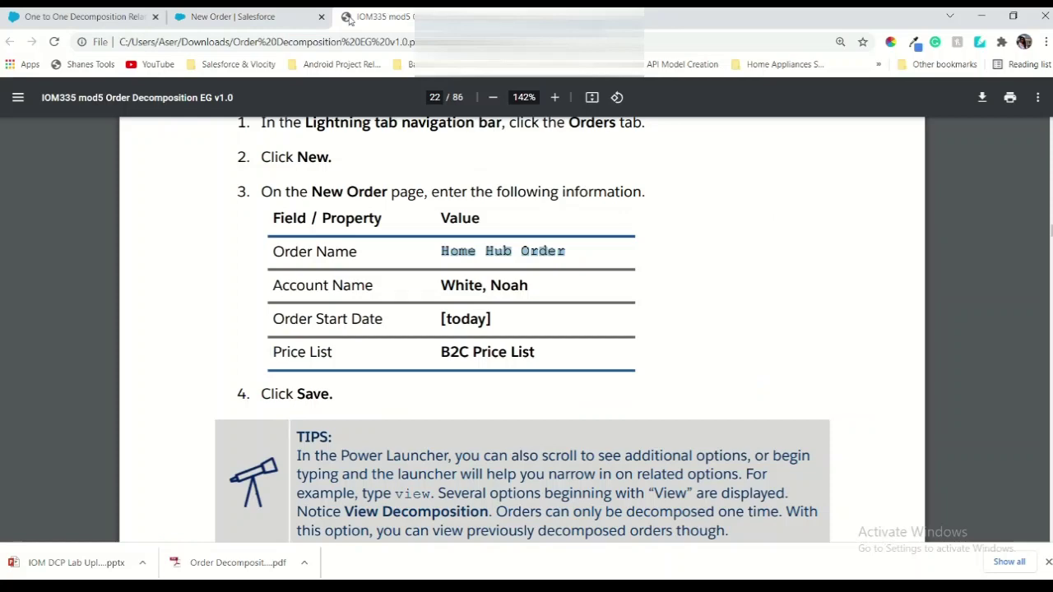
click(263, 16)
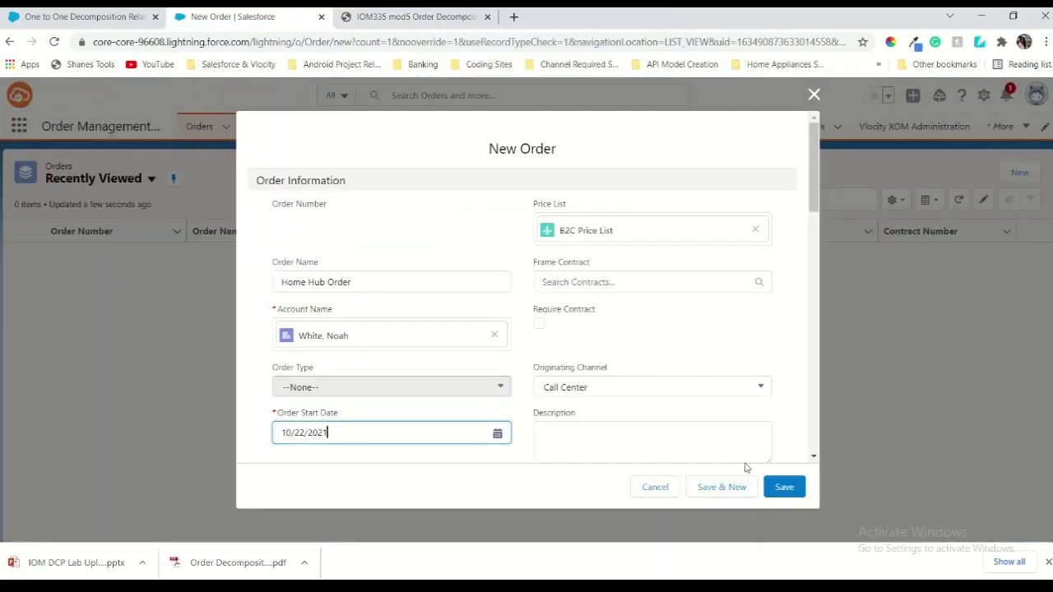
click(783, 487)
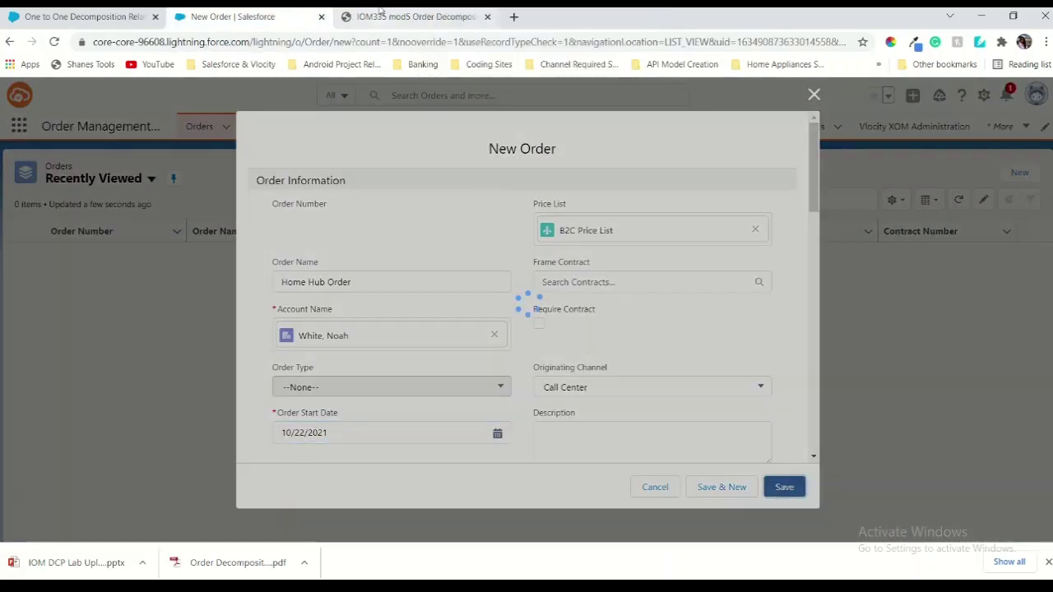
Read guide steps 5 to 9 on launching the cart, adding the modem and setting its Grade while the order saves
click(381, 14)
scroll(393, 266, down, 5)
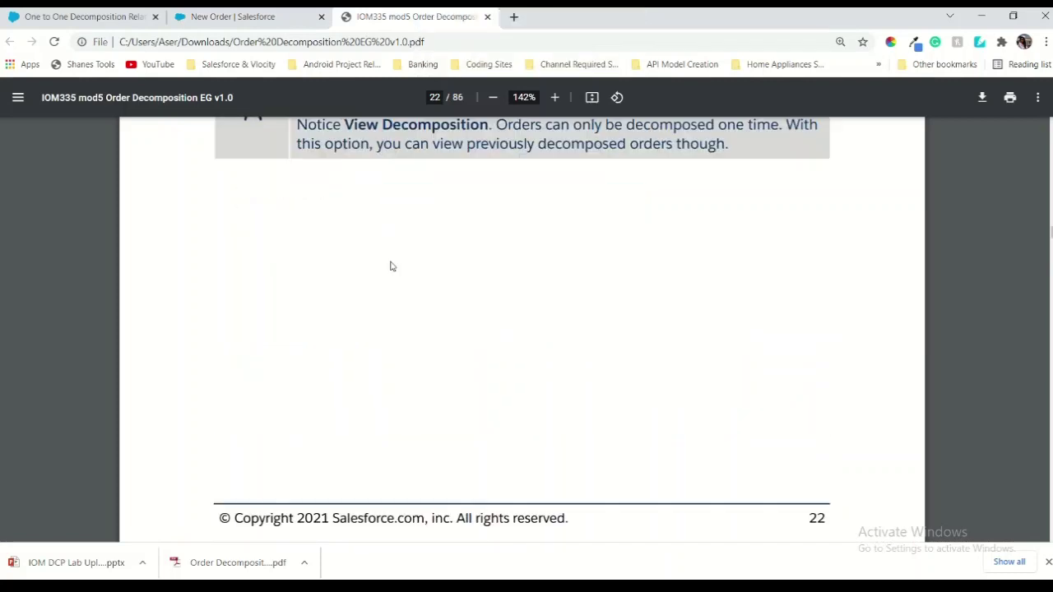
scroll(391, 266, down, 10)
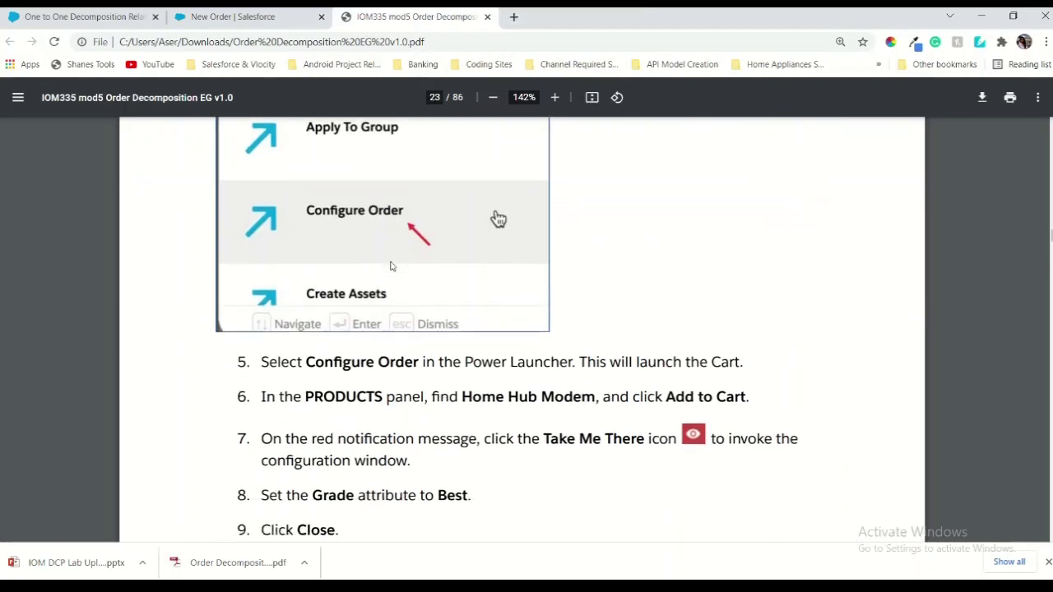
scroll(391, 265, down, 1)
click(271, 16)
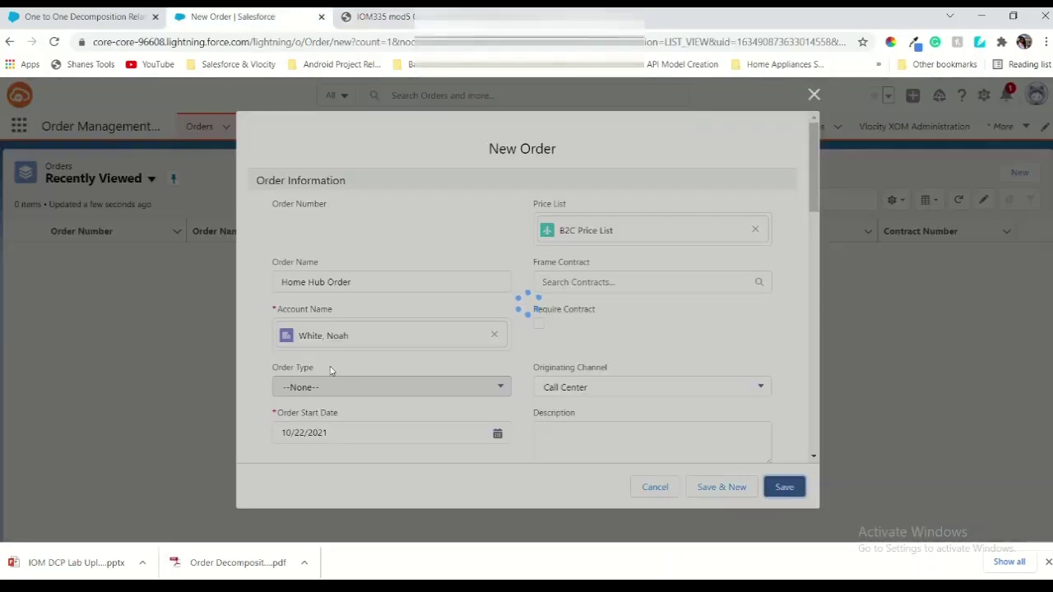
click(386, 12)
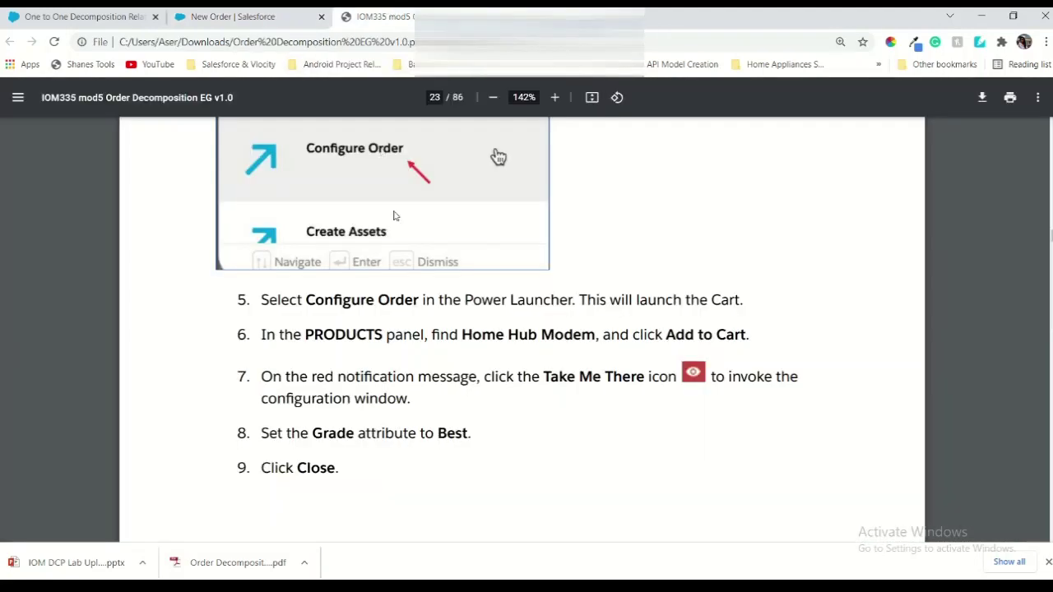
click(267, 15)
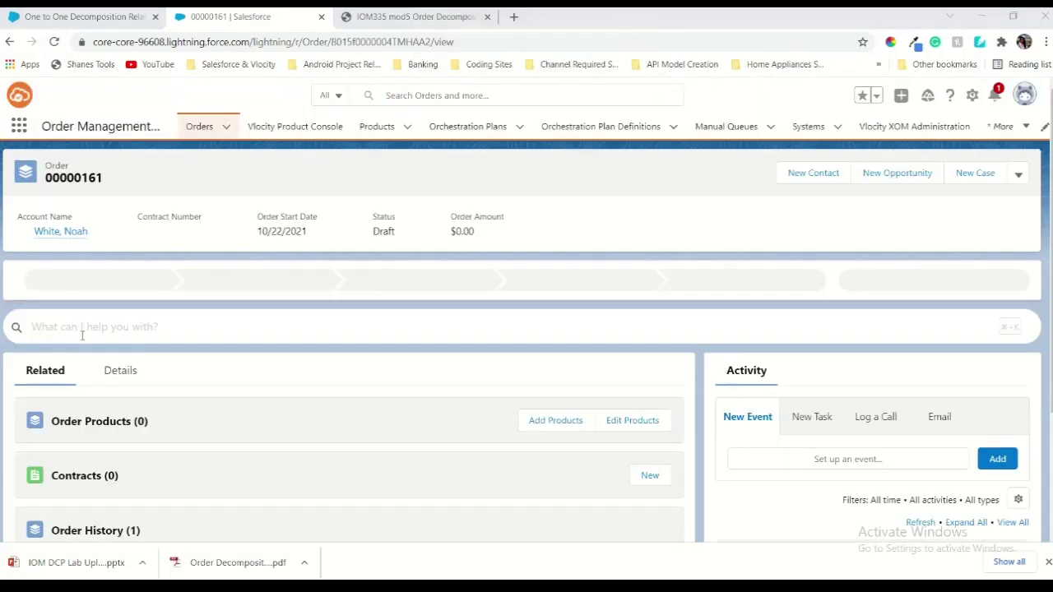
Launch the cart for the saved order with the Power Launcher's Configure Order action
click(82, 327)
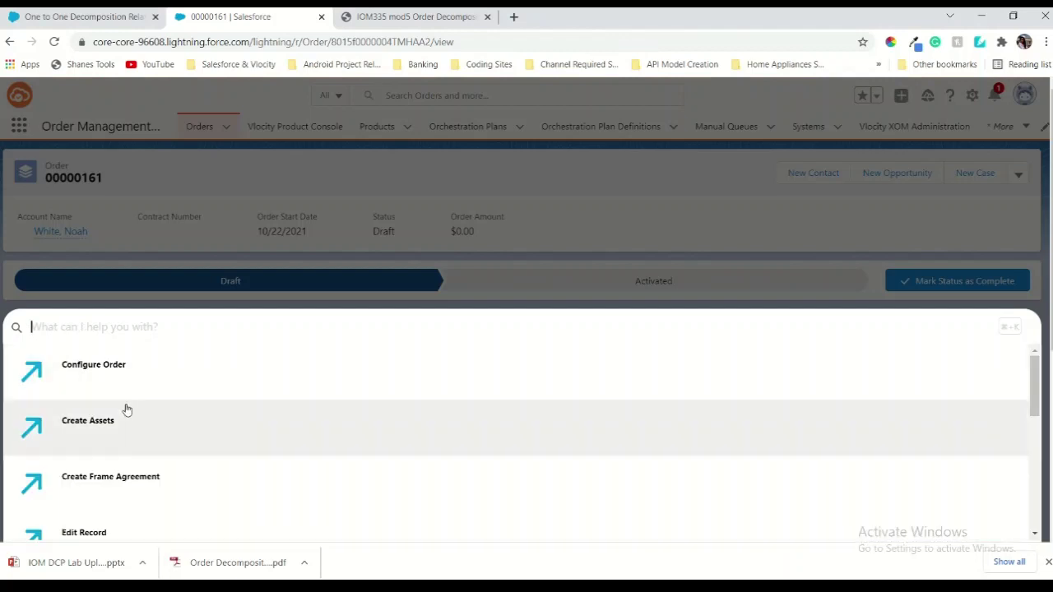
scroll(109, 505, down, 3)
scroll(112, 509, up, 3)
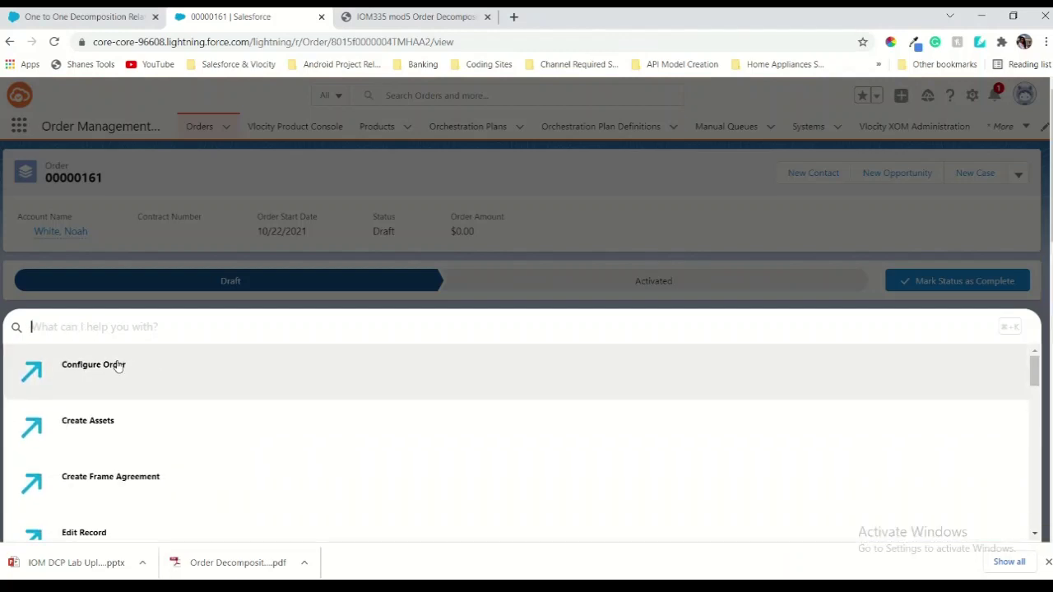
click(118, 366)
Copy the product name Home Hub Modem from the guide, search the cart's products for it, and add it to the cart
click(391, 16)
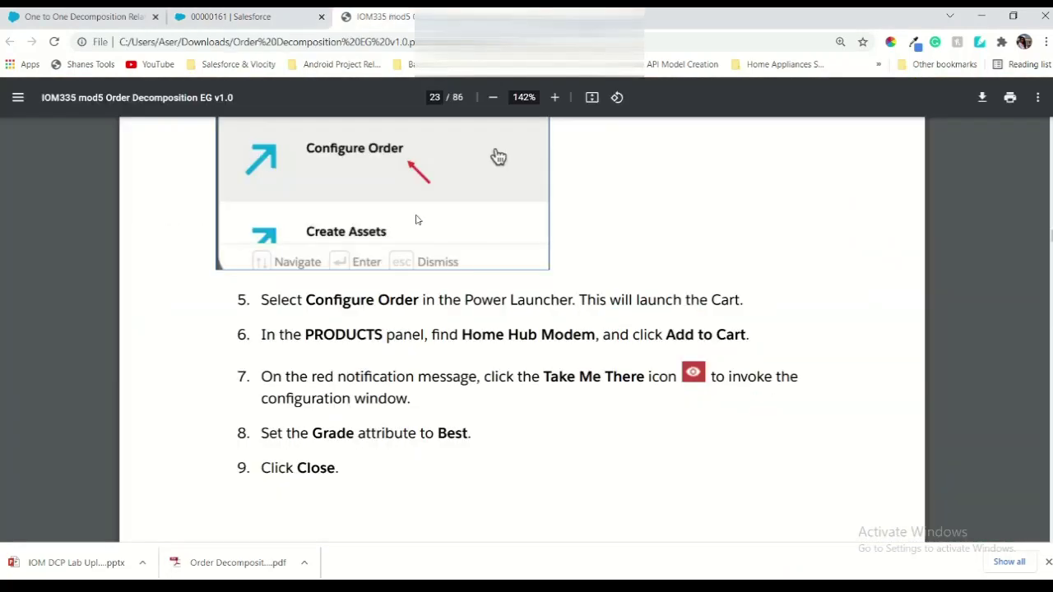
scroll(416, 220, down, 2)
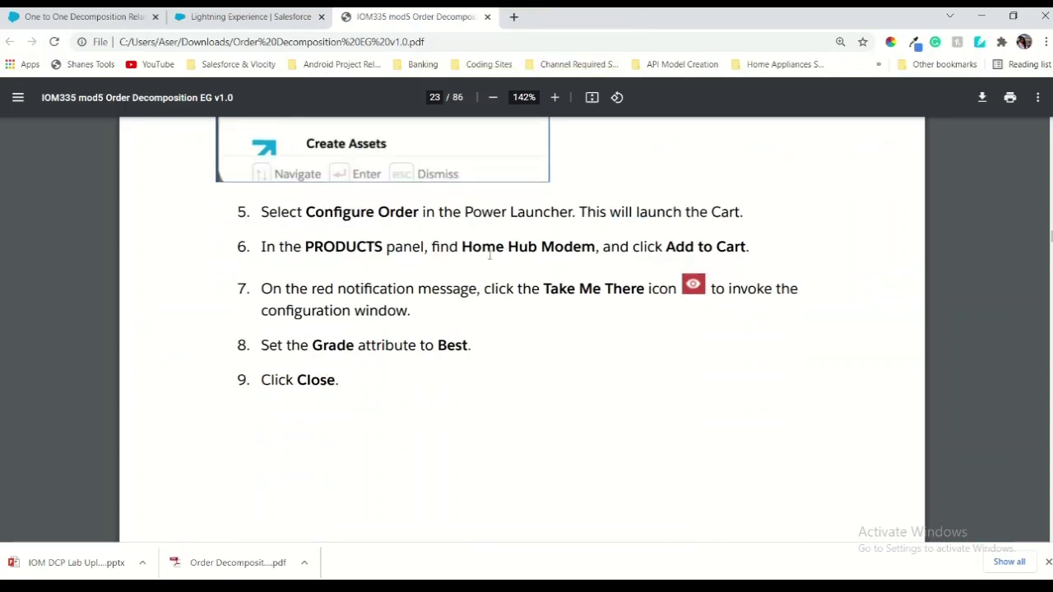
drag(463, 247, 595, 247)
key(ctrl+c)
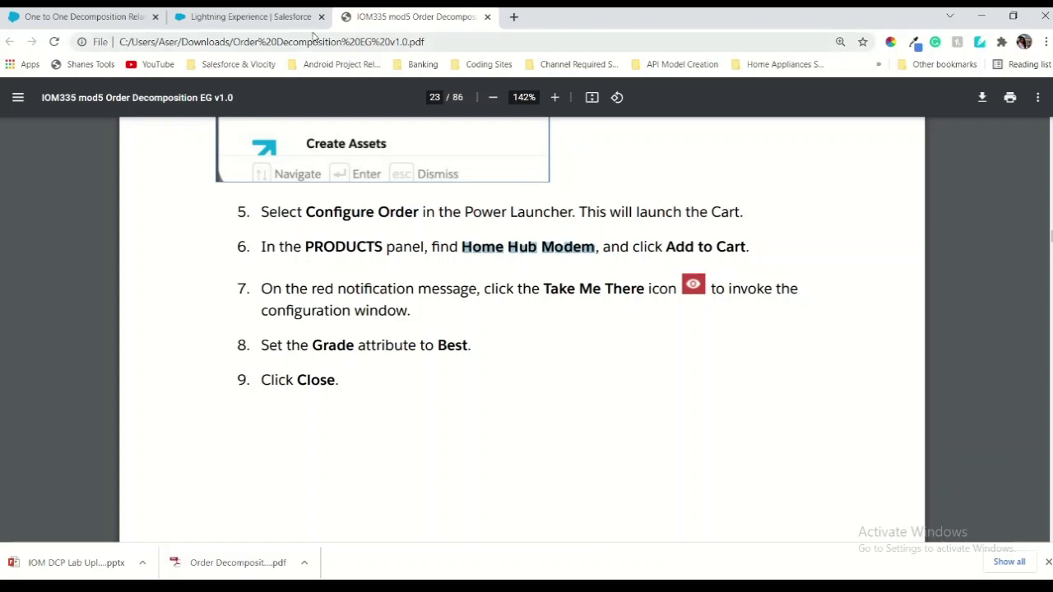
click(271, 16)
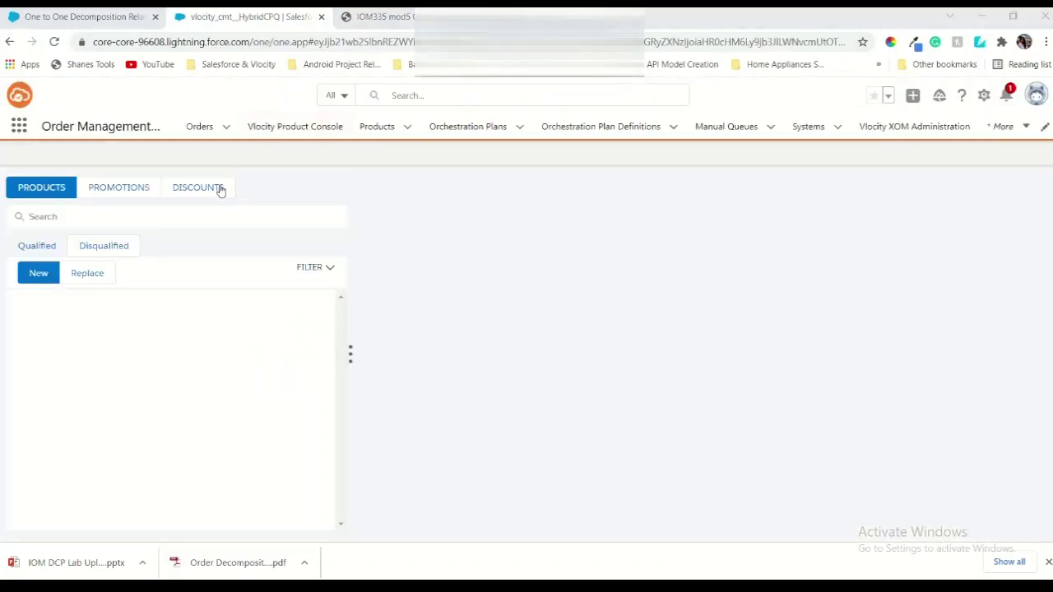
click(212, 219)
key(ctrl+v)
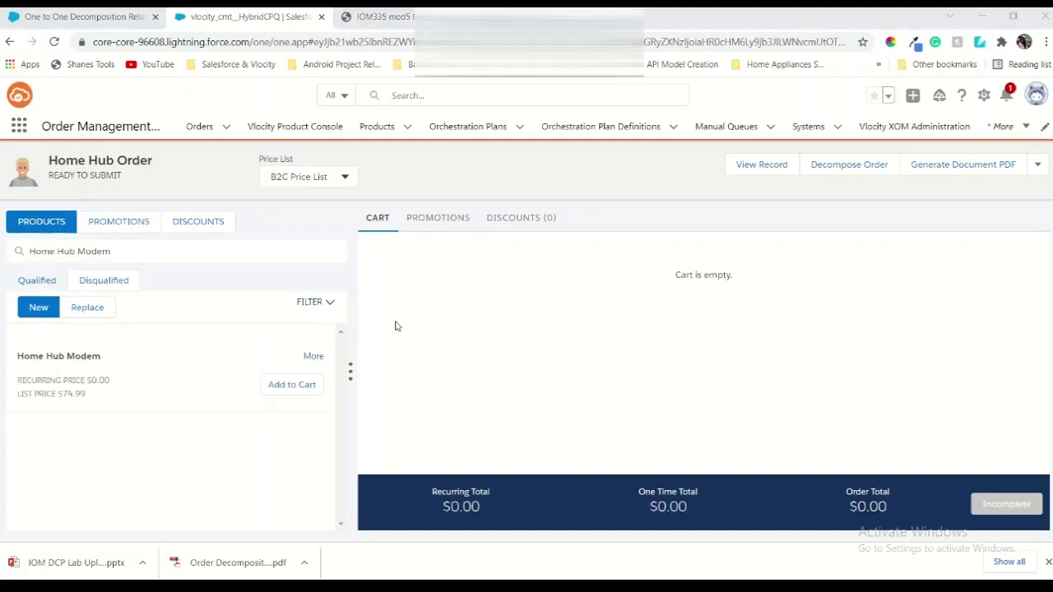
click(309, 399)
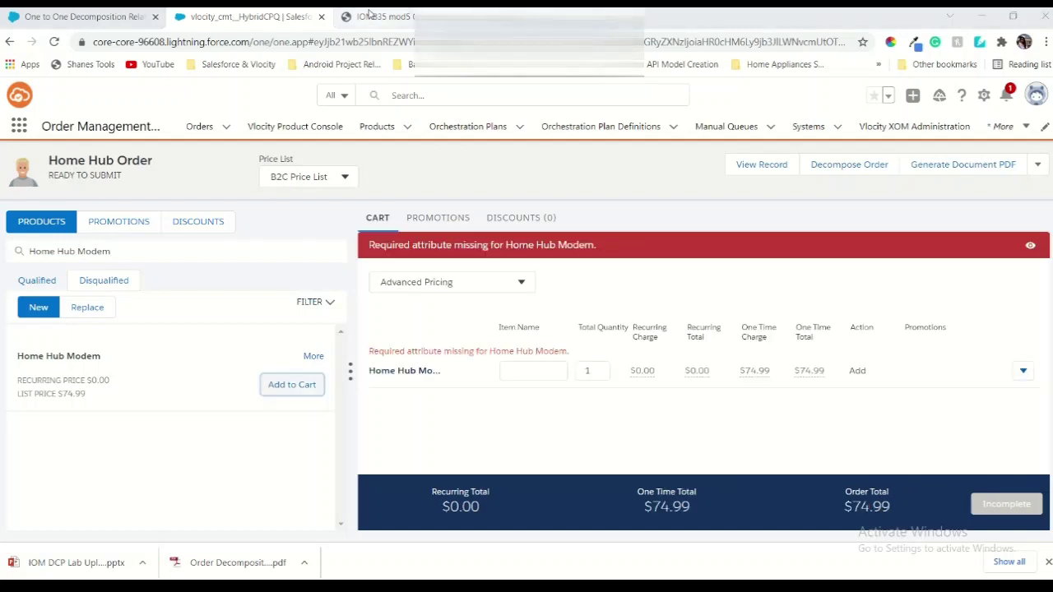
Set the cart item's required Grade attribute to Best as the guide specifies, and reopen the item's configuration to check it
click(370, 15)
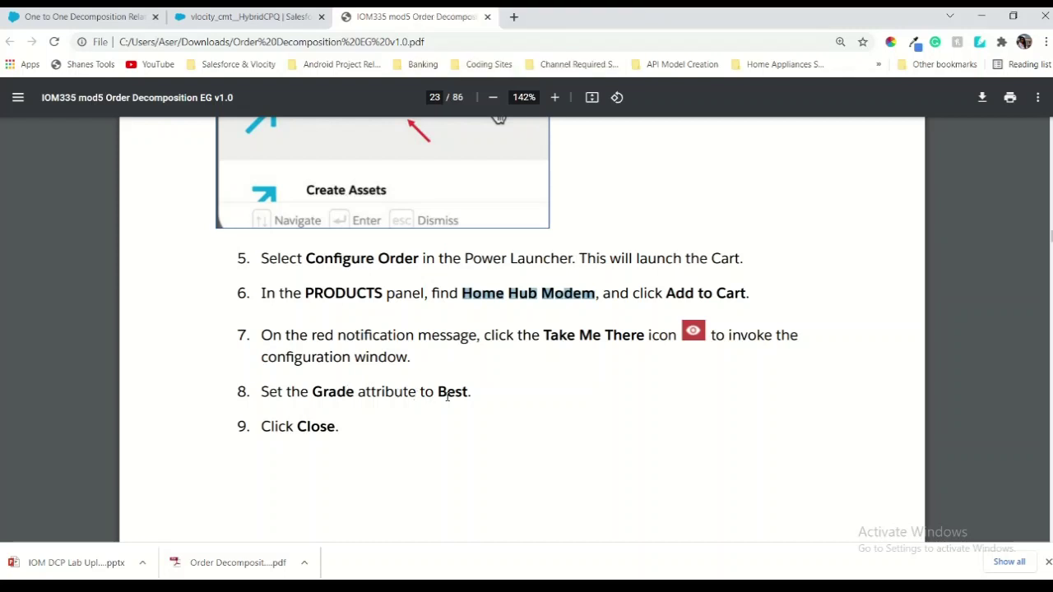
click(282, 15)
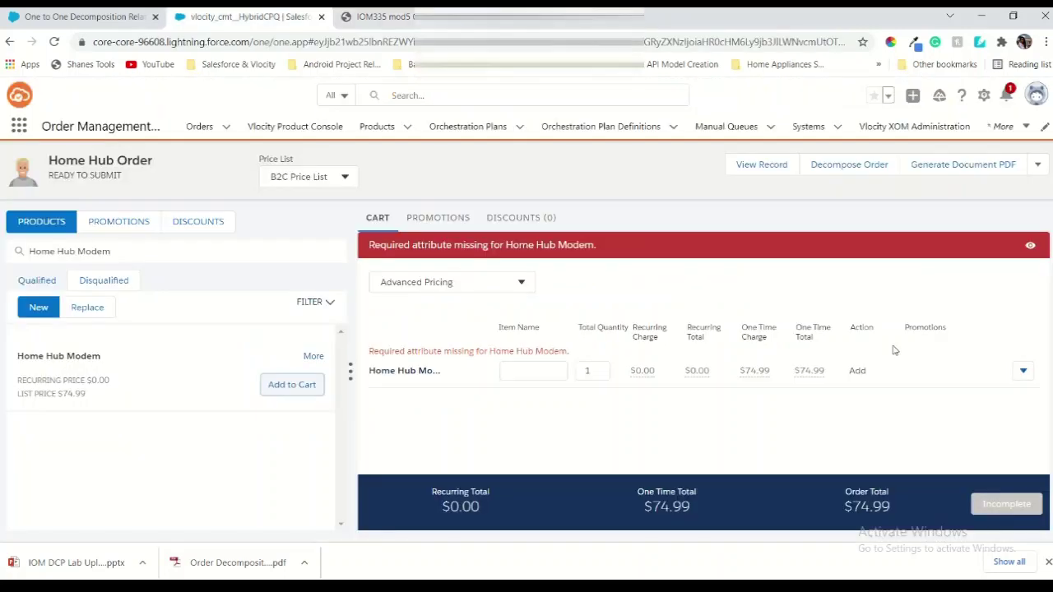
click(1029, 246)
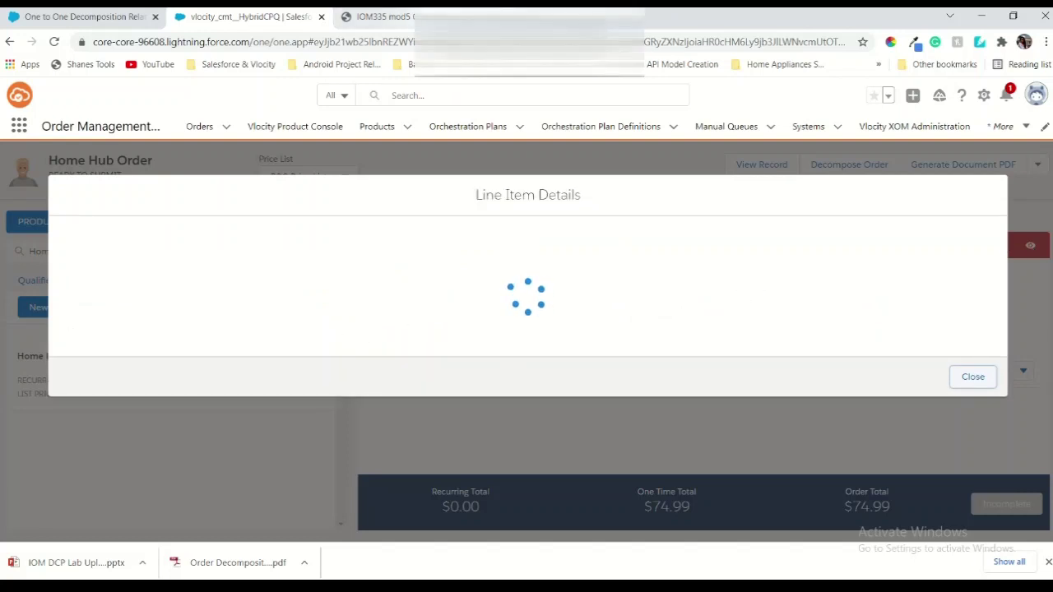
click(238, 423)
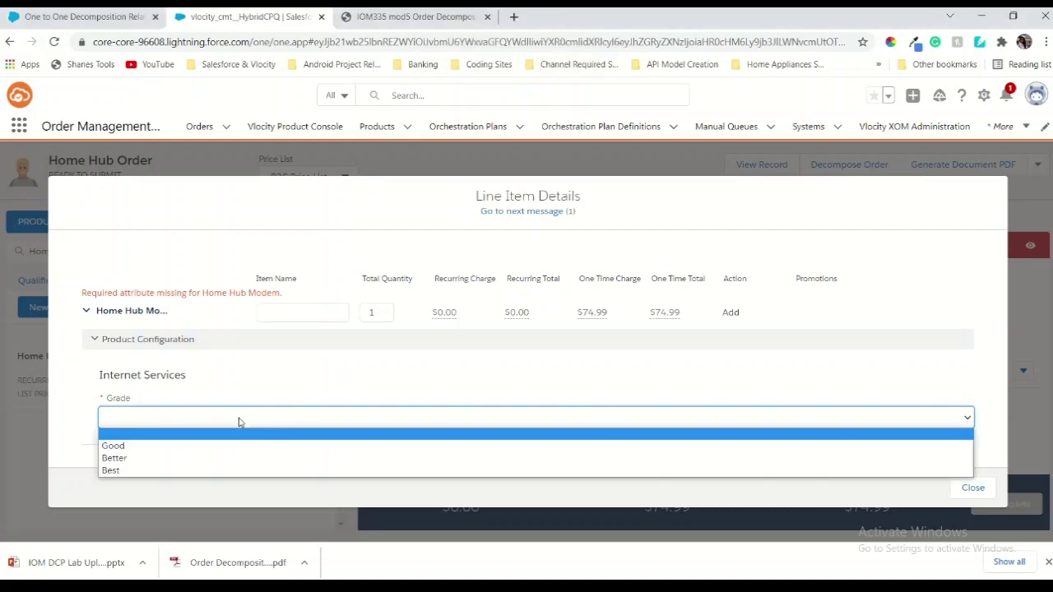
click(184, 471)
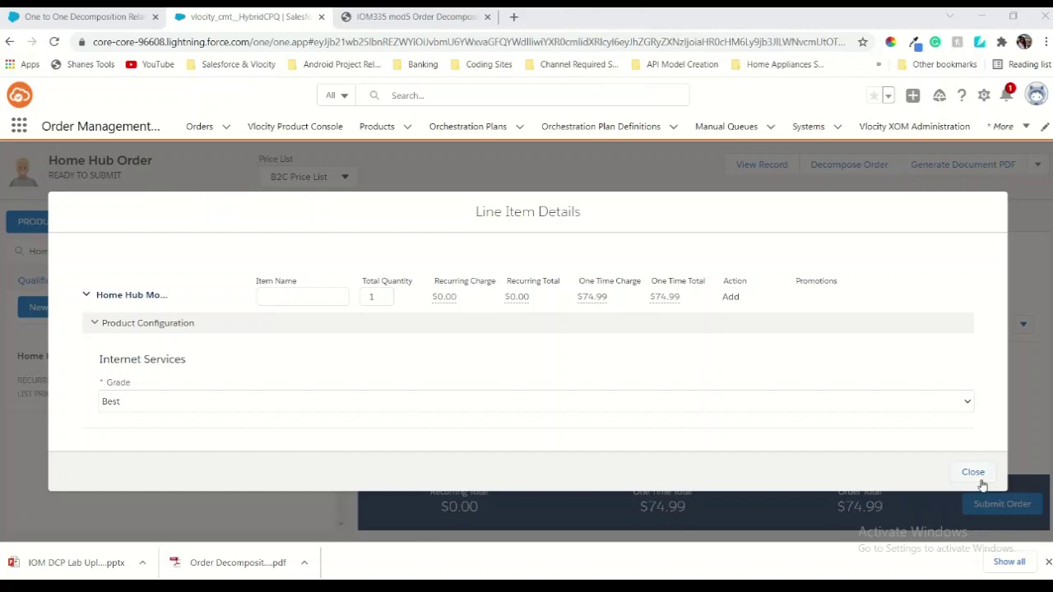
click(975, 476)
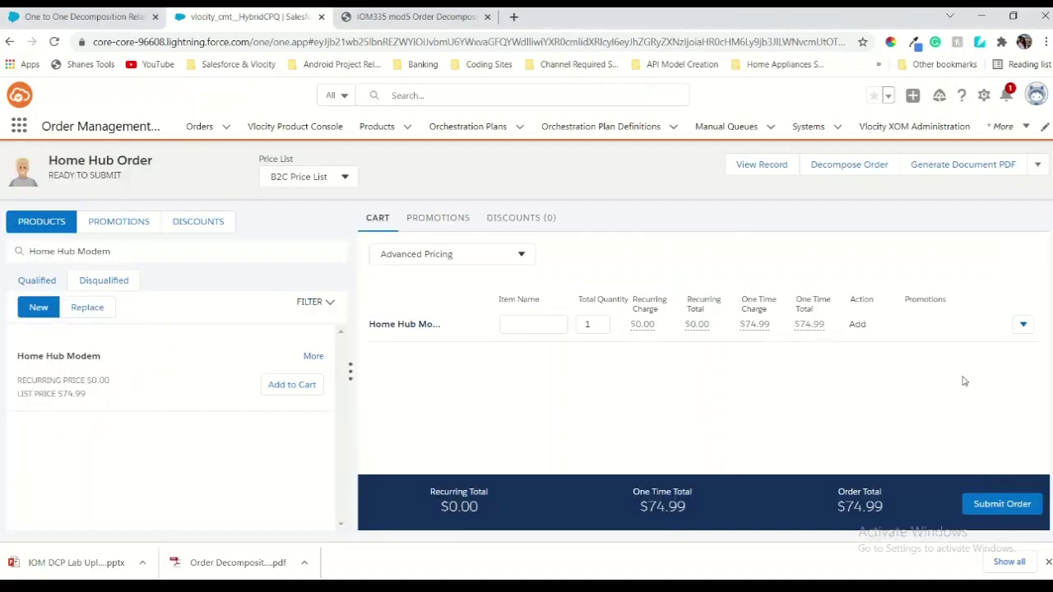
click(1023, 324)
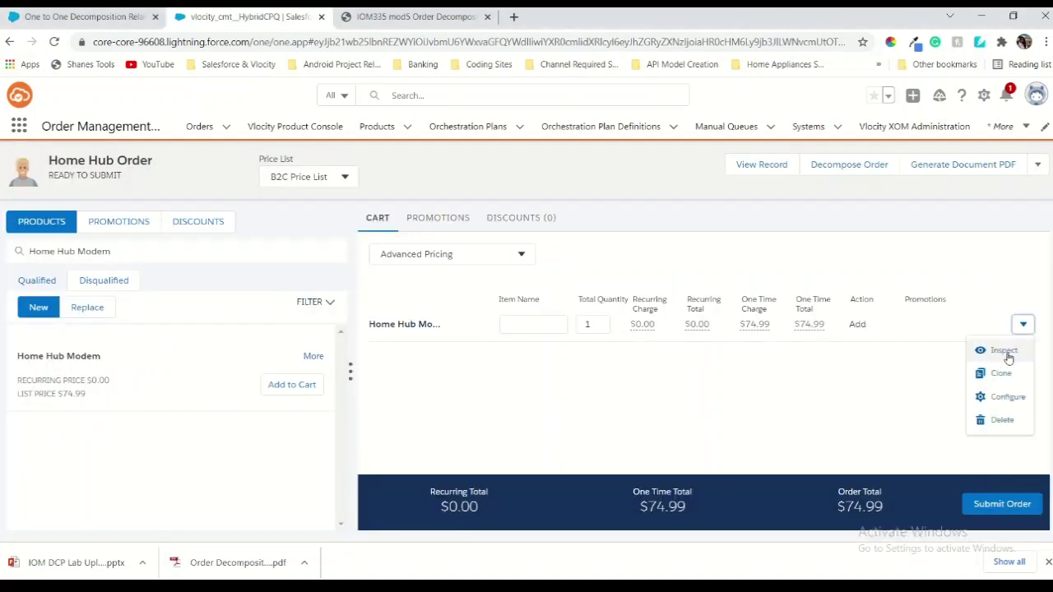
click(987, 397)
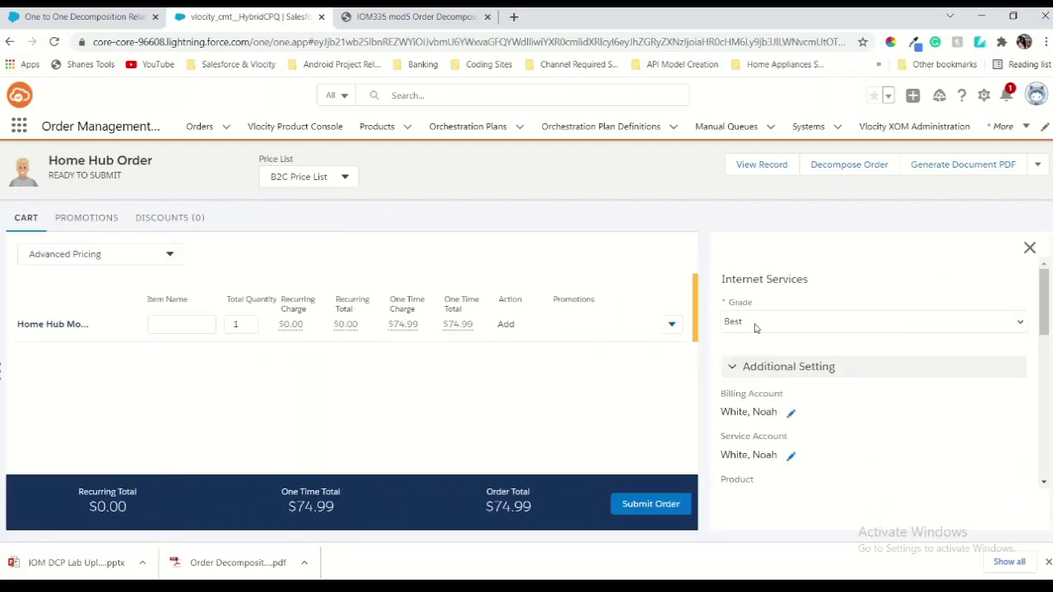
Check guide step 10 and decompose the Home Hub Order from the cart
click(389, 13)
scroll(533, 379, down, 10)
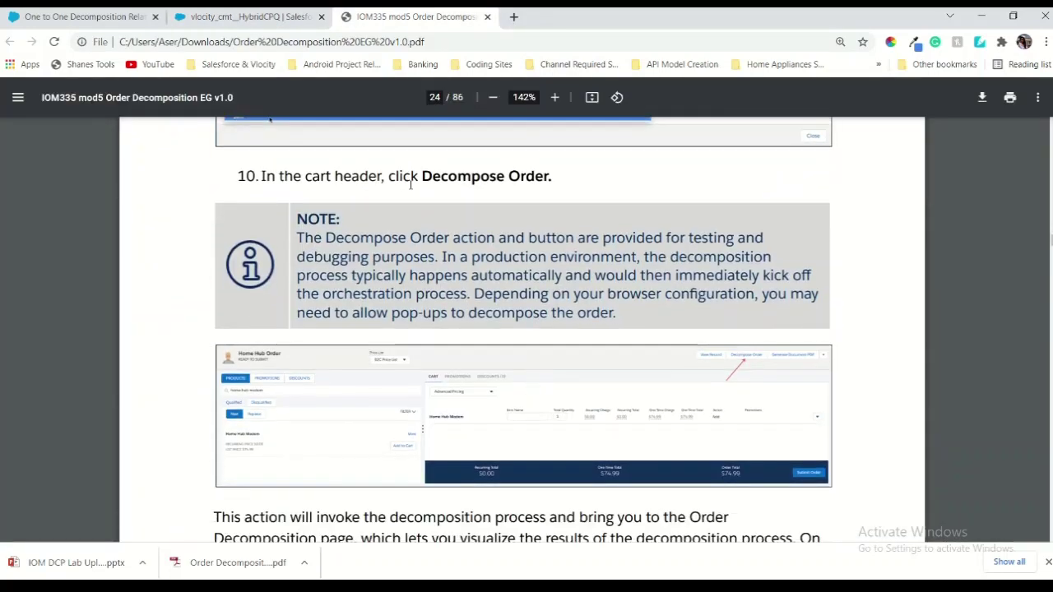
click(259, 16)
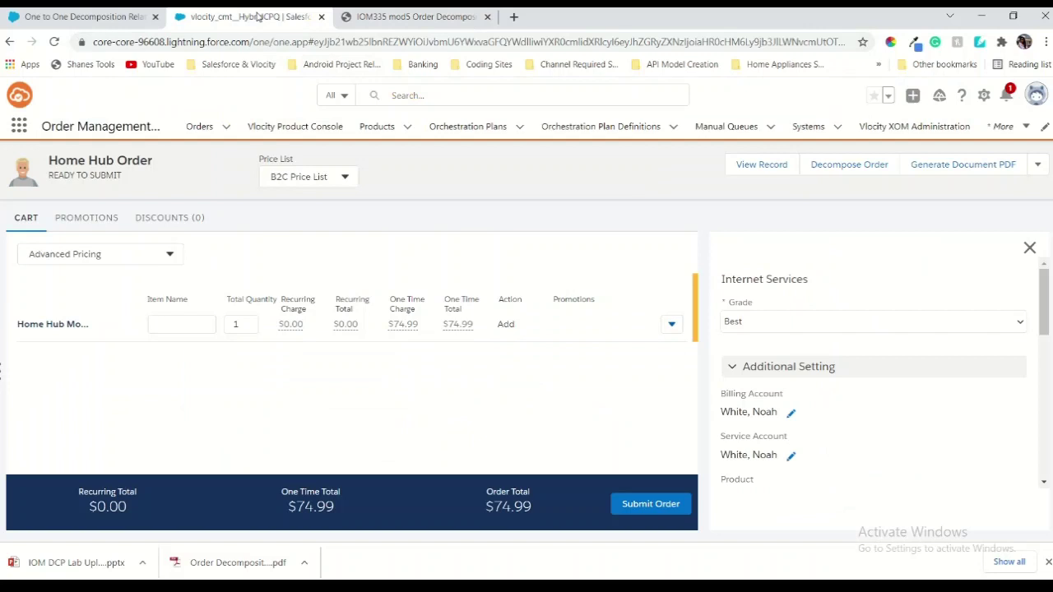
click(842, 180)
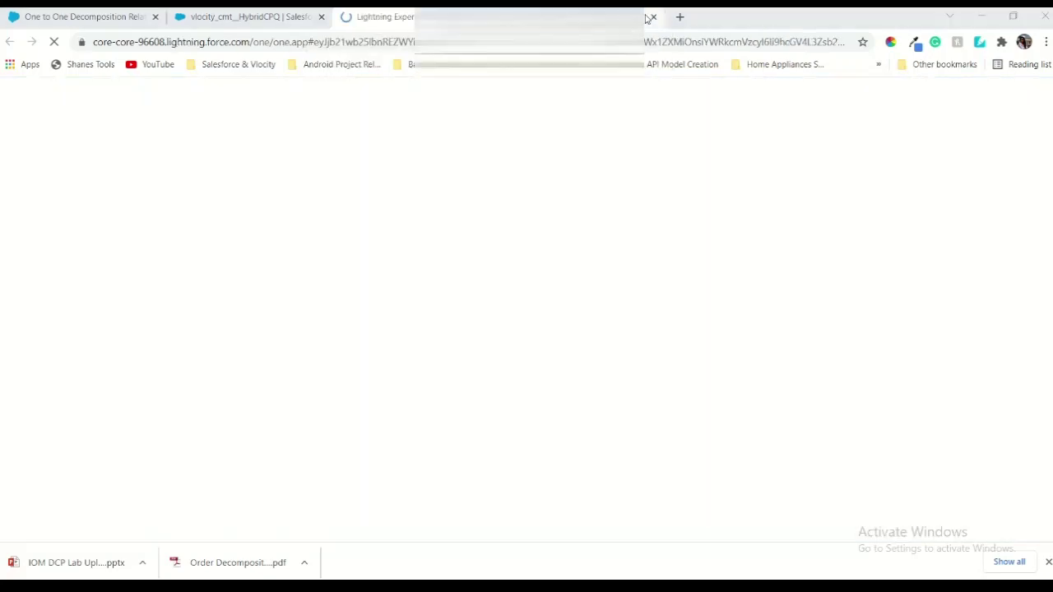
Read guide step 11 and highlight the link between the source Home Hub Modem and its decomposed fulfilment request
click(646, 17)
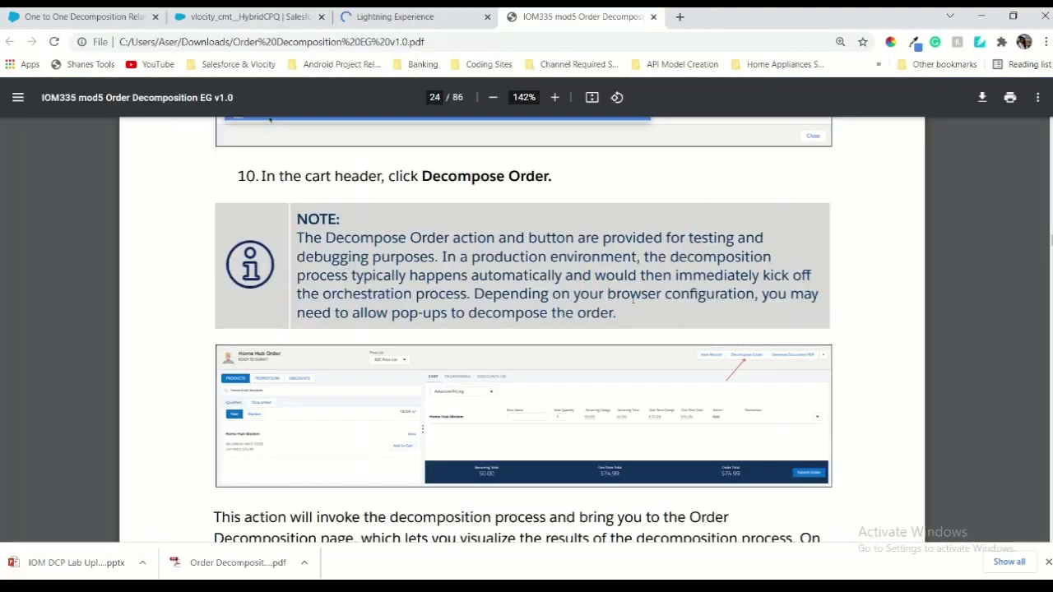
scroll(632, 299, down, 5)
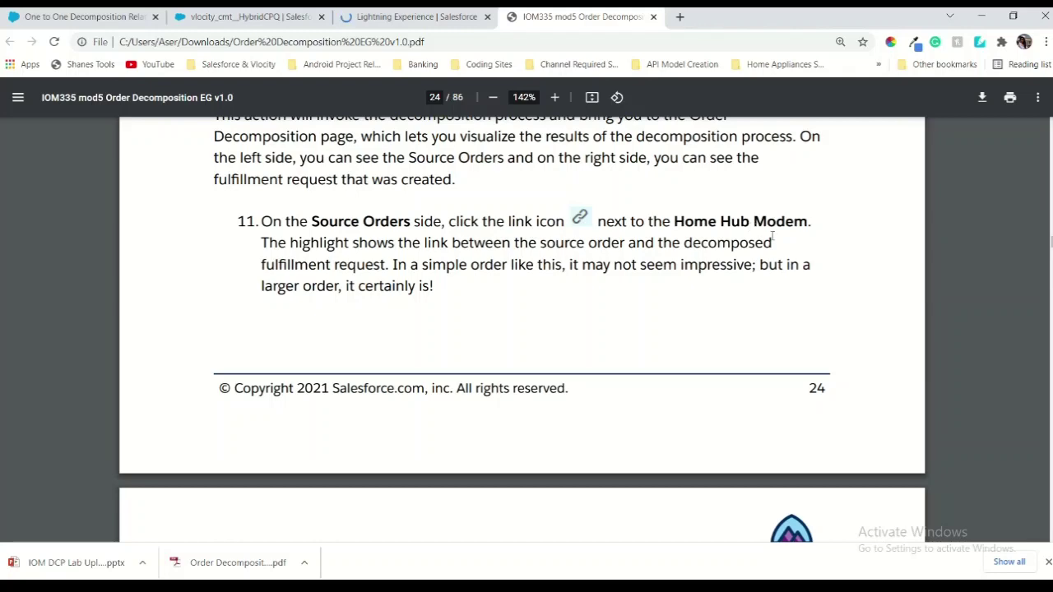
scroll(716, 352, down, 3)
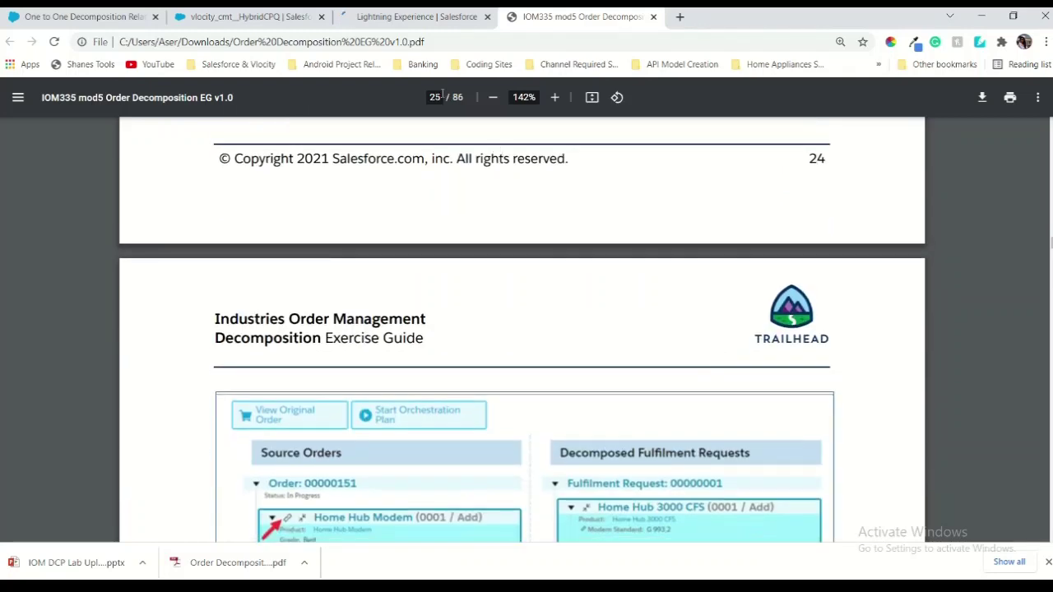
click(415, 16)
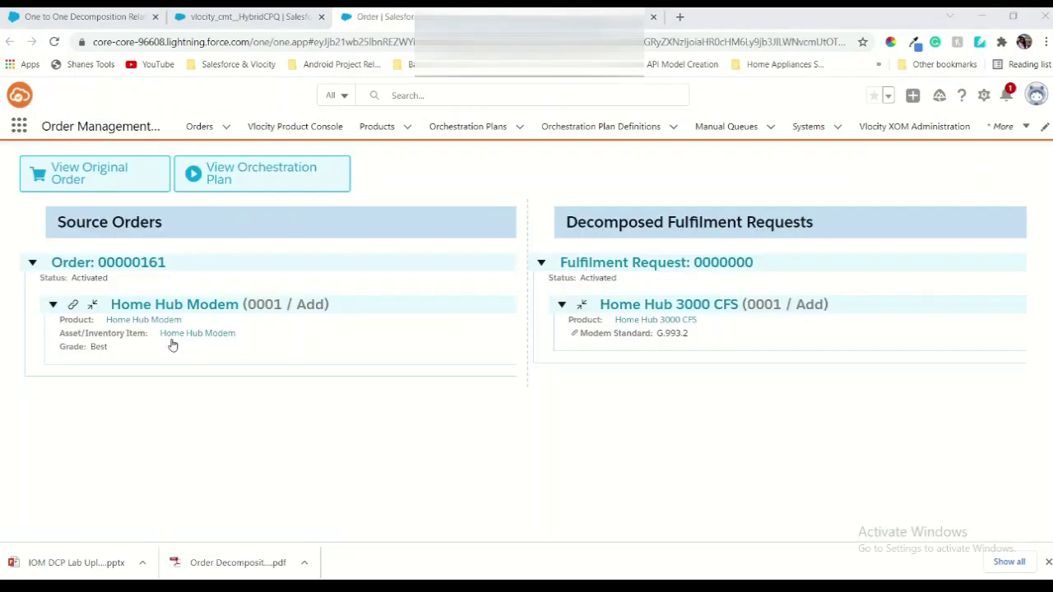
click(74, 309)
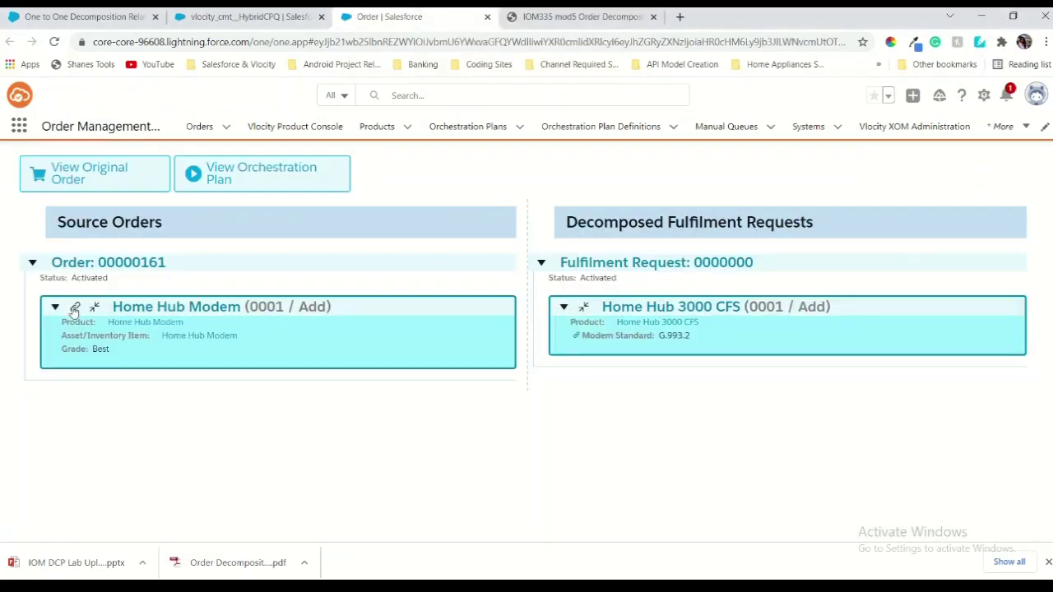
click(74, 309)
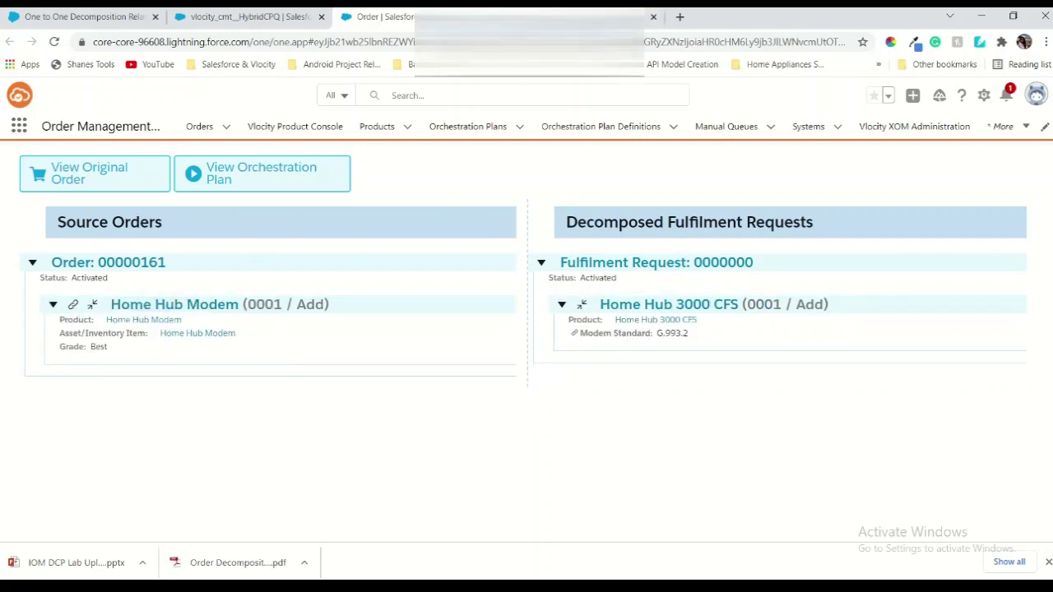
click(73, 305)
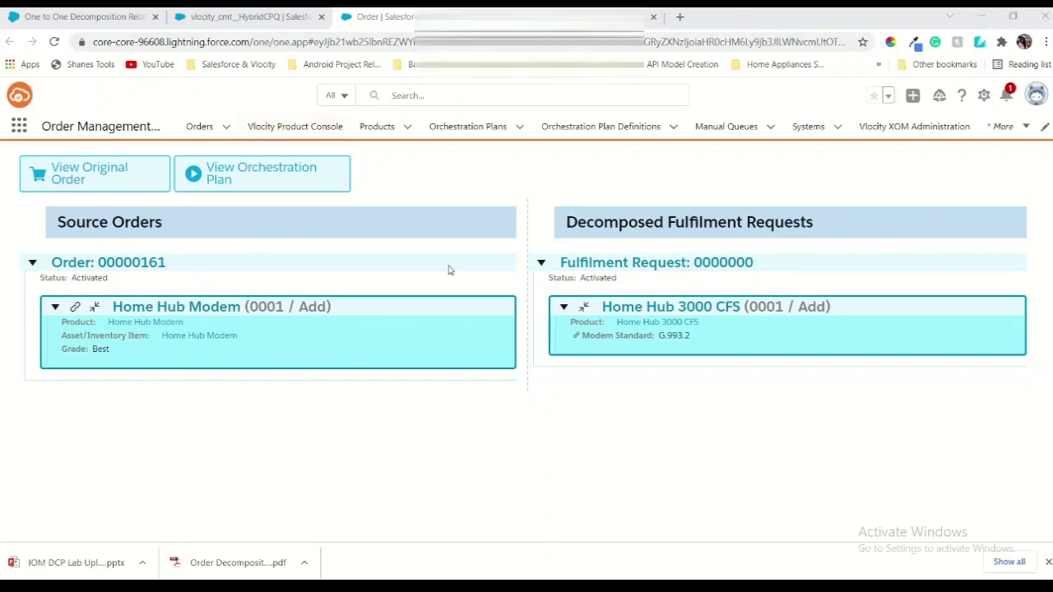
Return to the exercise guide and look past step 11 at the review questions and the start of Exercise 5-2
click(298, 12)
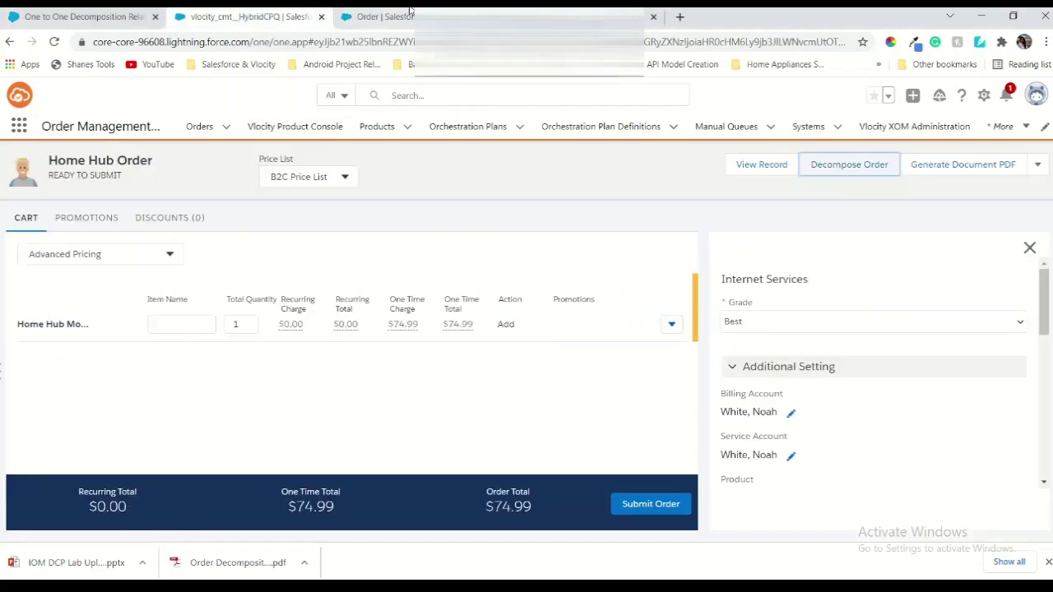
click(575, 16)
scroll(593, 323, down, 5)
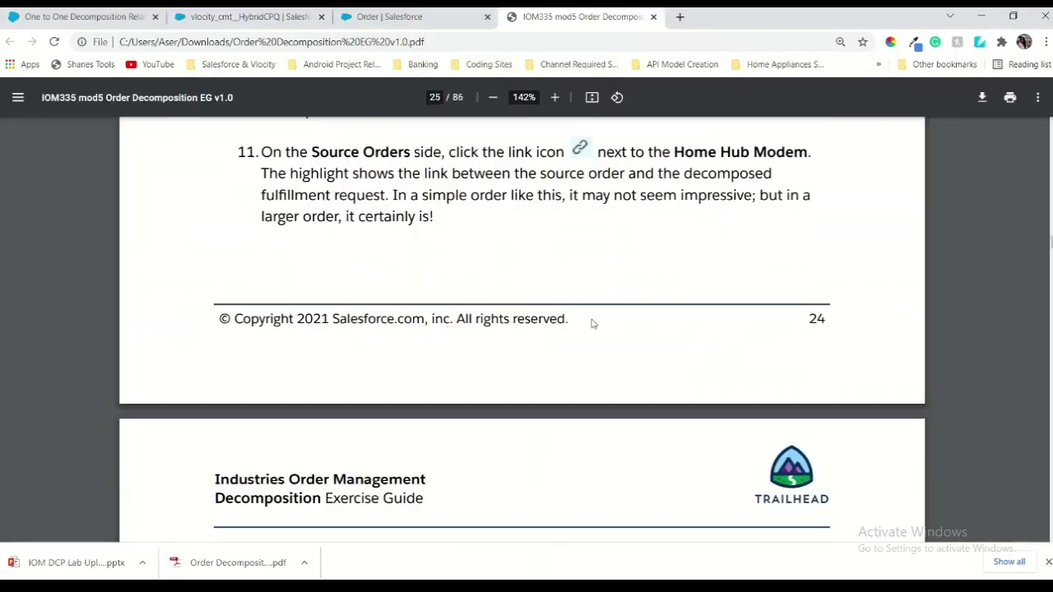
scroll(592, 323, down, 10)
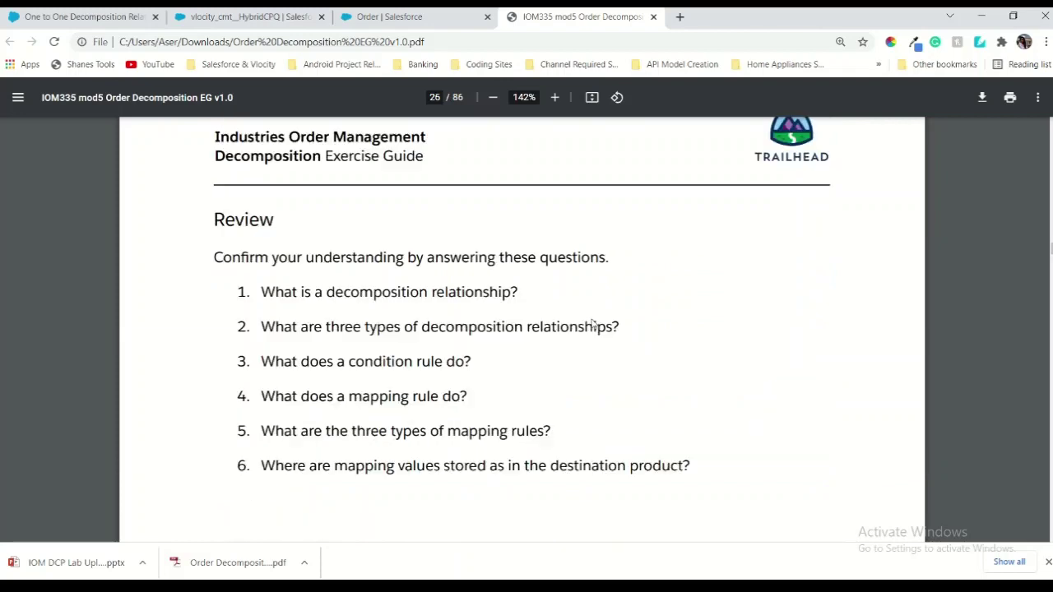
scroll(593, 323, down, 6)
scroll(592, 324, up, 12)
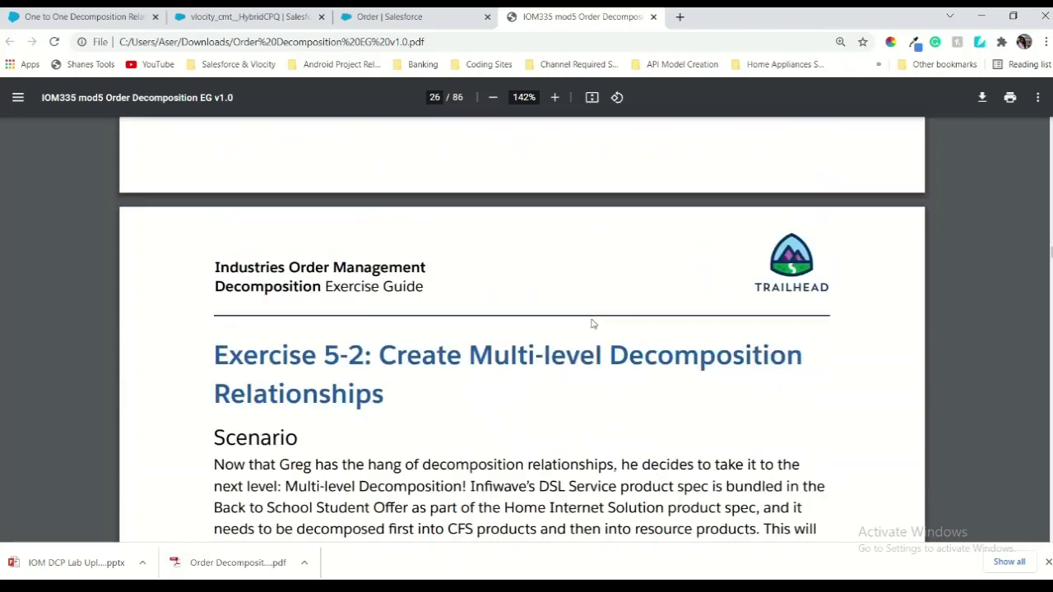
Recheck guide steps 6 to 11, then read the decomposition result explanation and the note and tips on testing other Grade values
scroll(592, 323, up, 9)
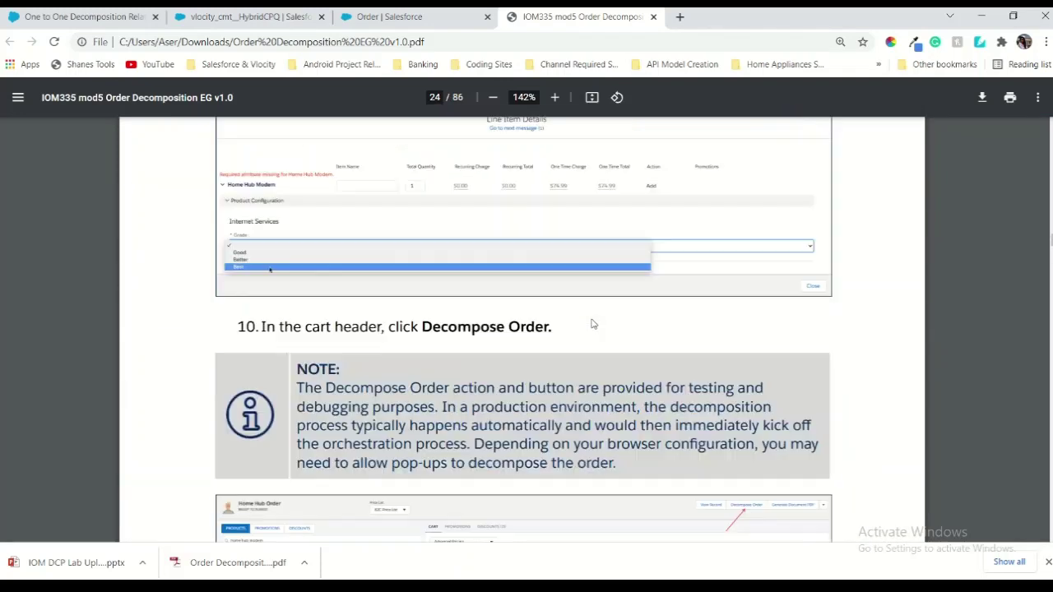
scroll(592, 323, up, 10)
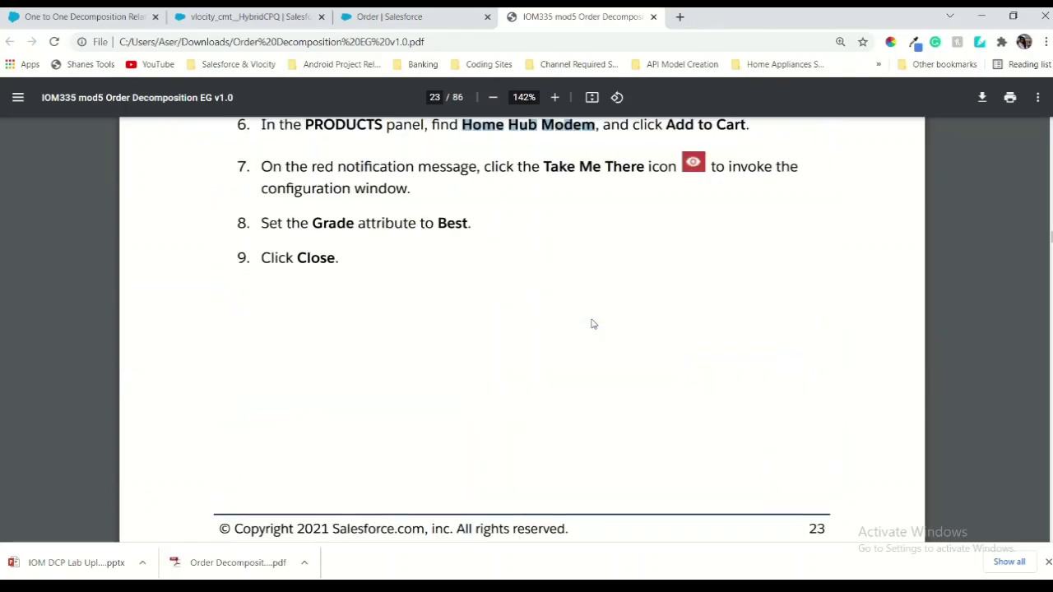
scroll(592, 323, up, 2)
scroll(592, 324, down, 6)
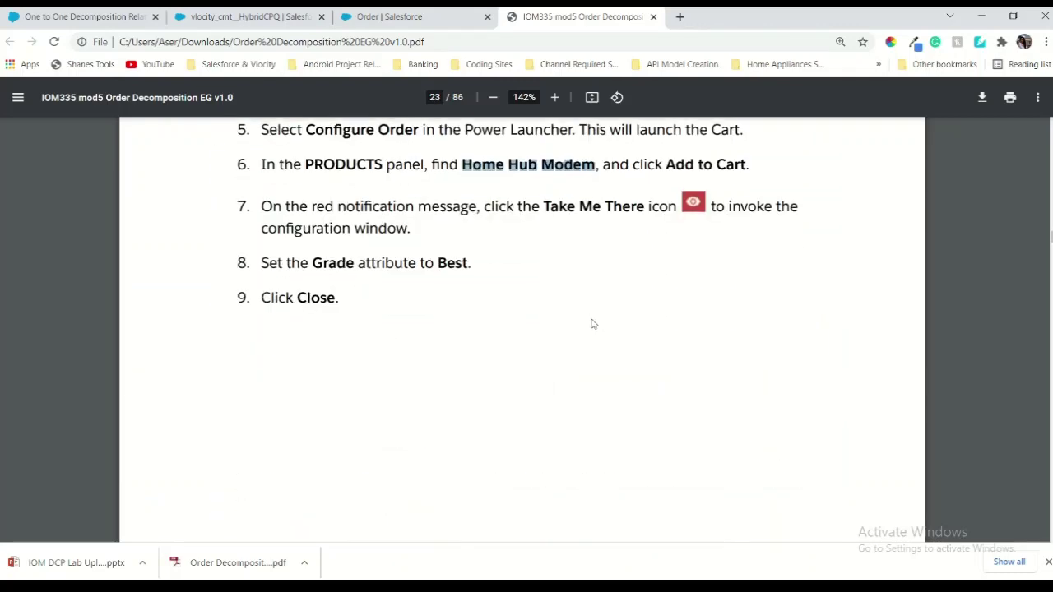
scroll(592, 324, down, 10)
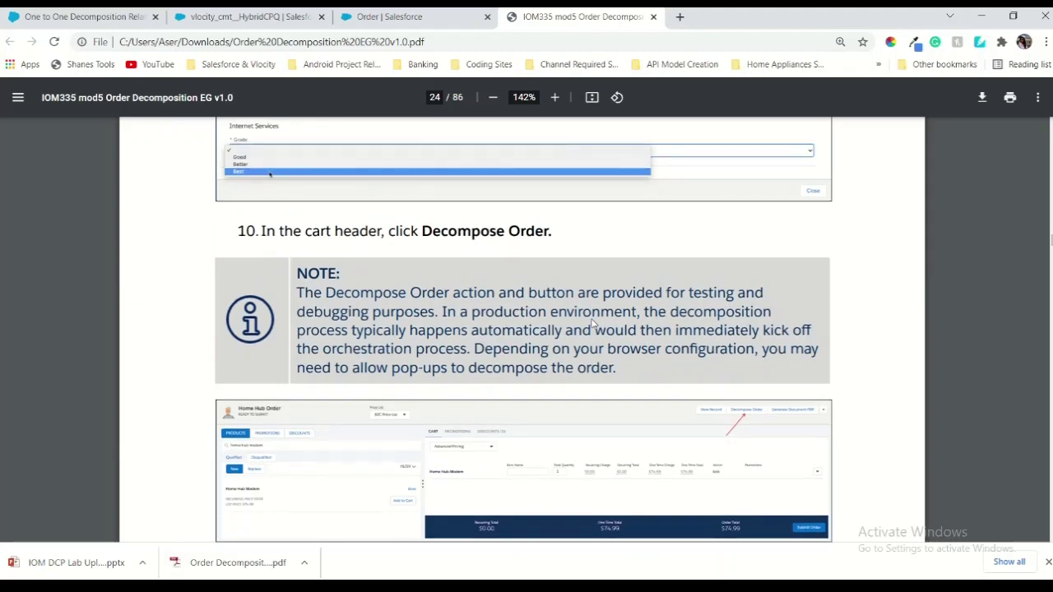
scroll(591, 323, down, 4)
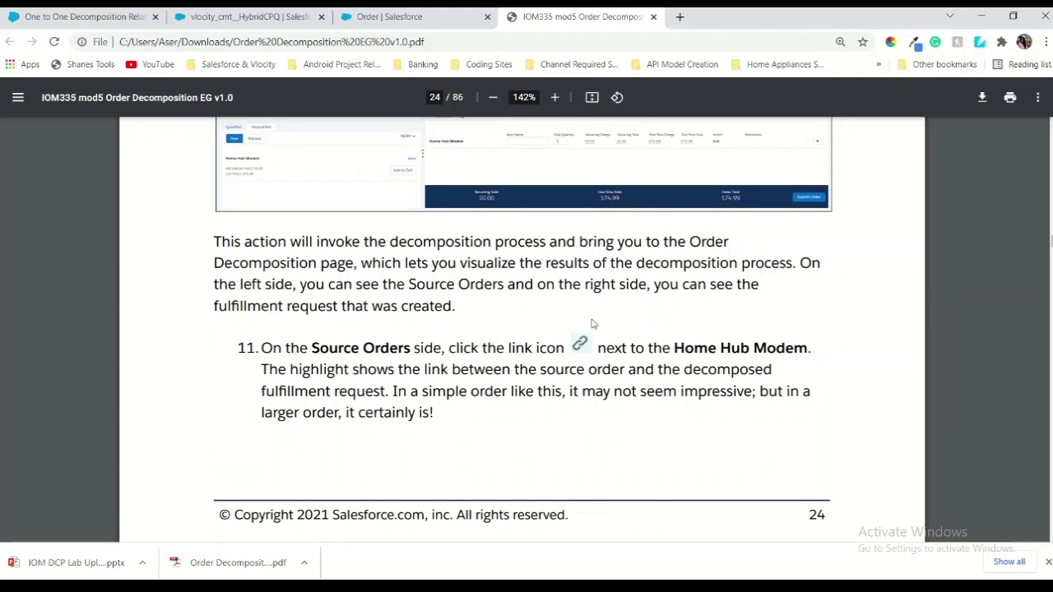
scroll(592, 323, down, 2)
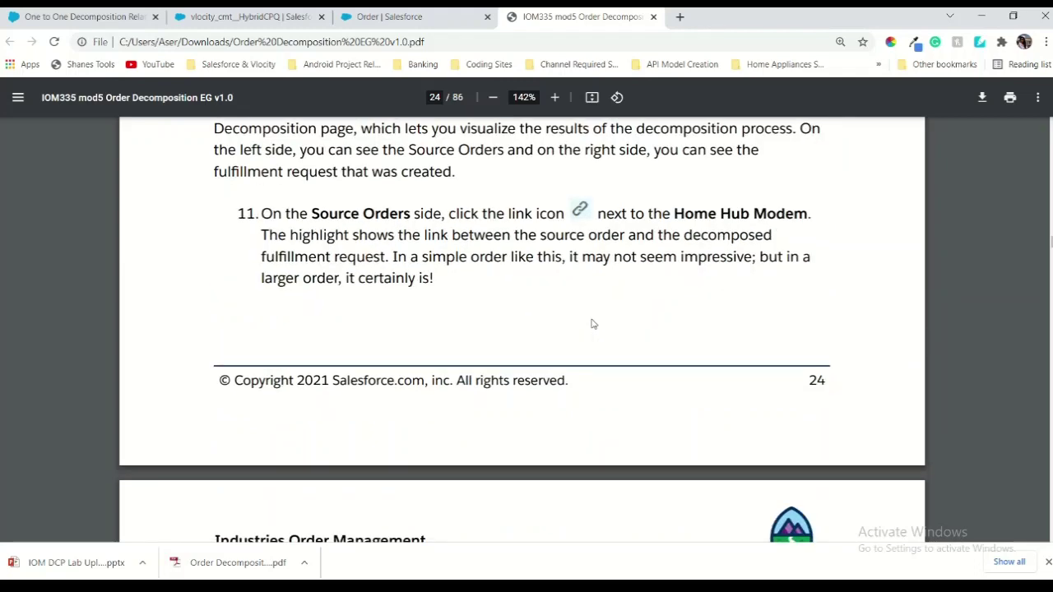
scroll(593, 323, down, 6)
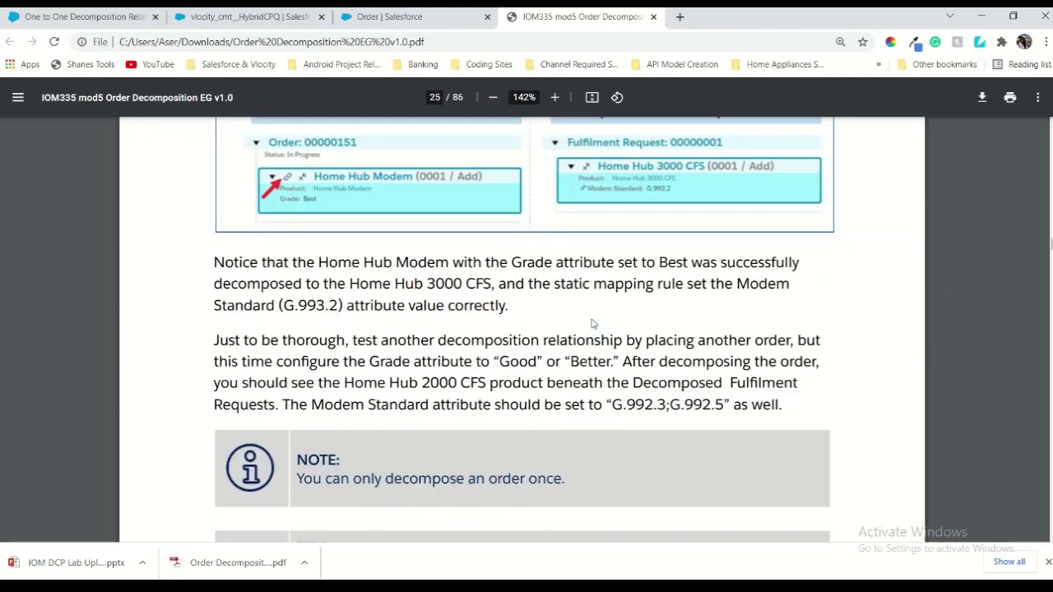
scroll(593, 323, down, 3)
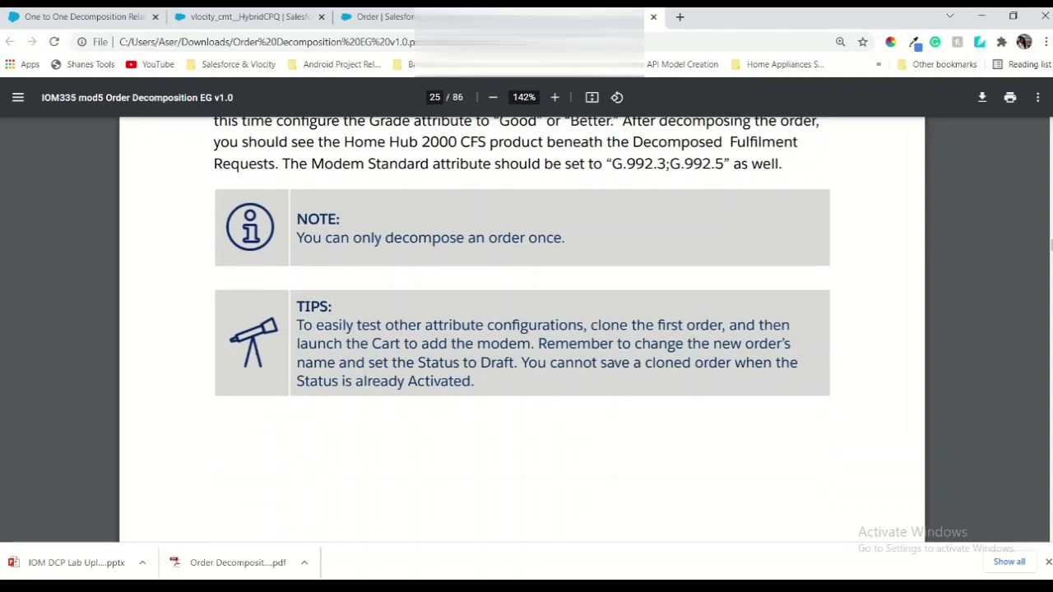